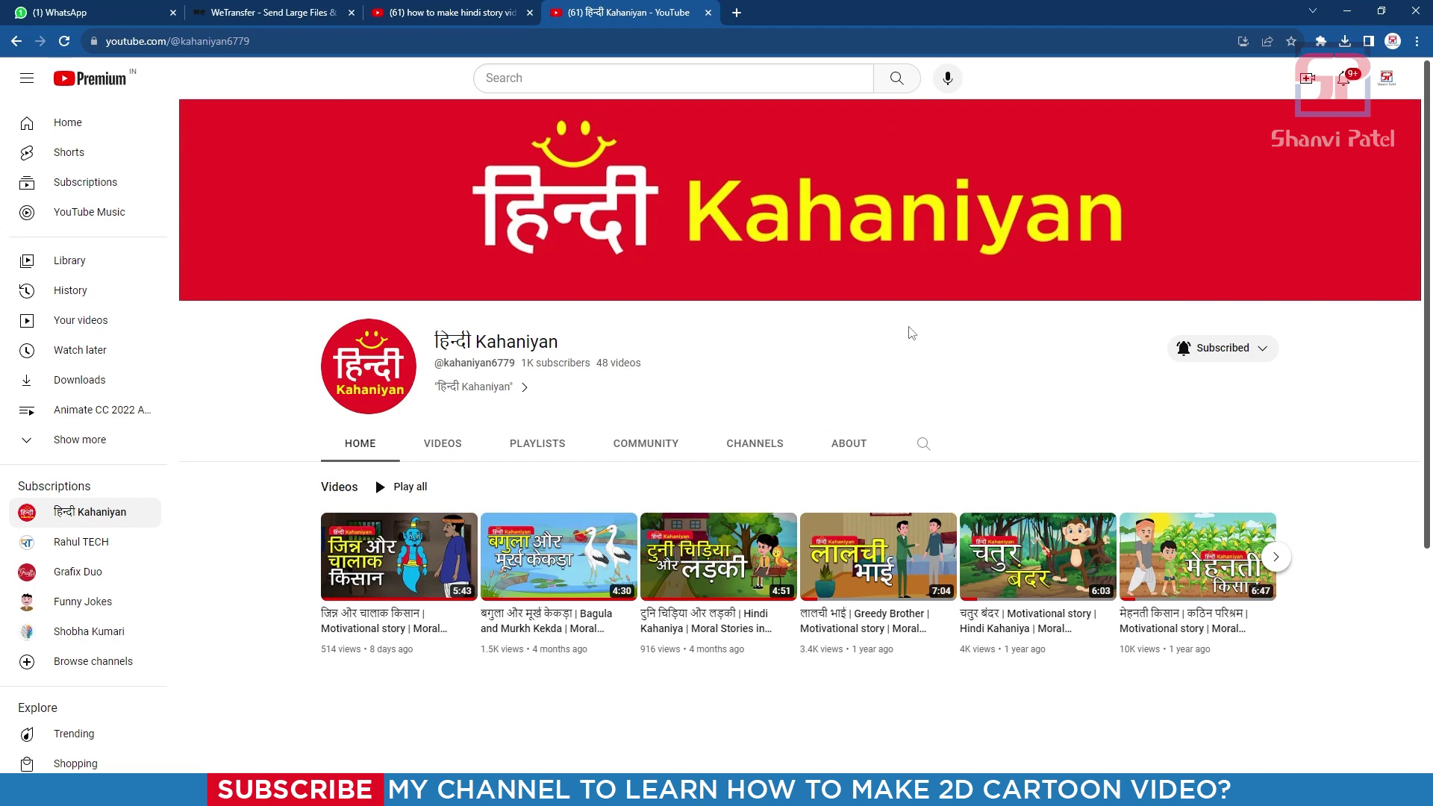
mouse_move(464, 582)
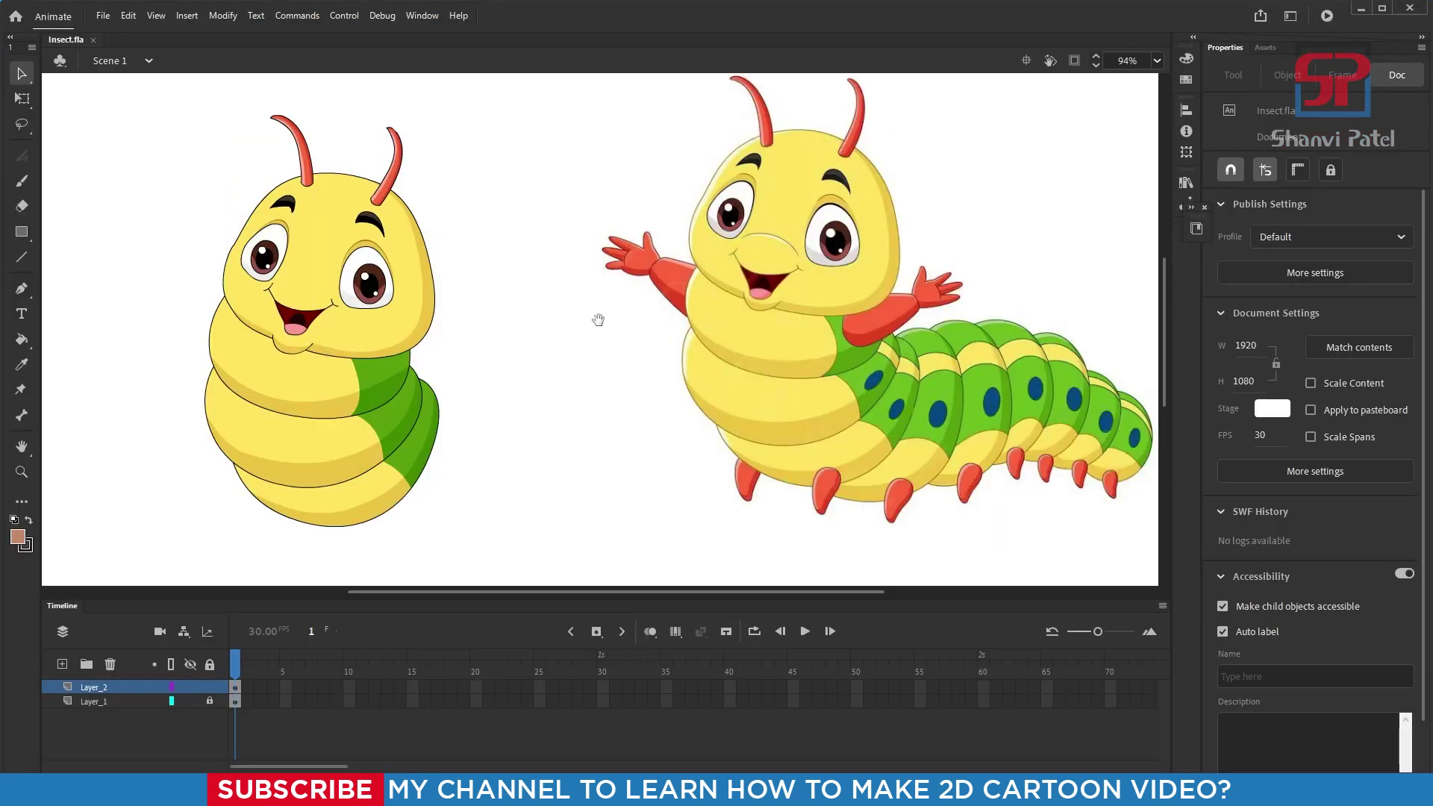
Step: Open the drawn caterpillar's head symbol, nested inside the body symbol, for editing
left_click_drag(599, 320, 598, 347)
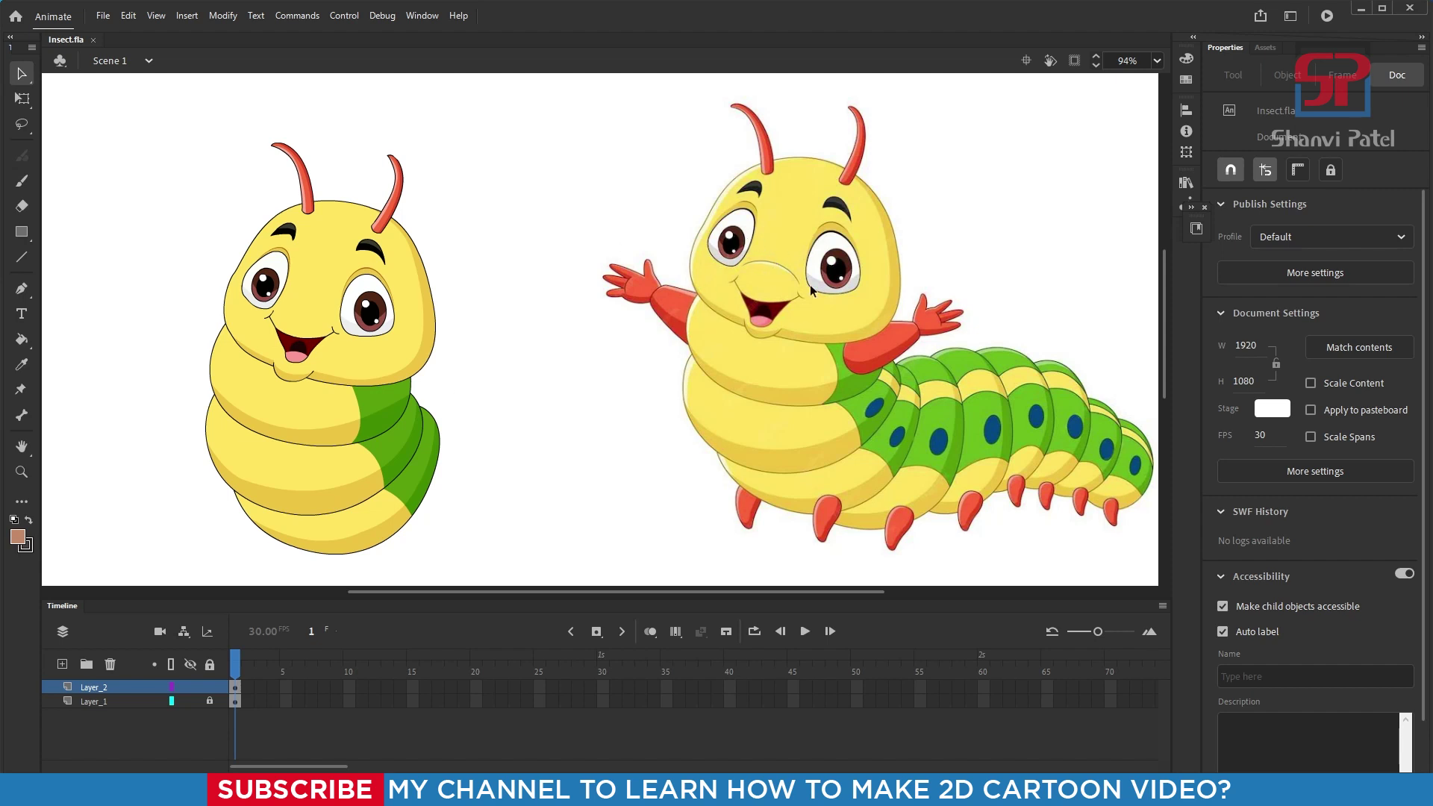
double_click(326, 274)
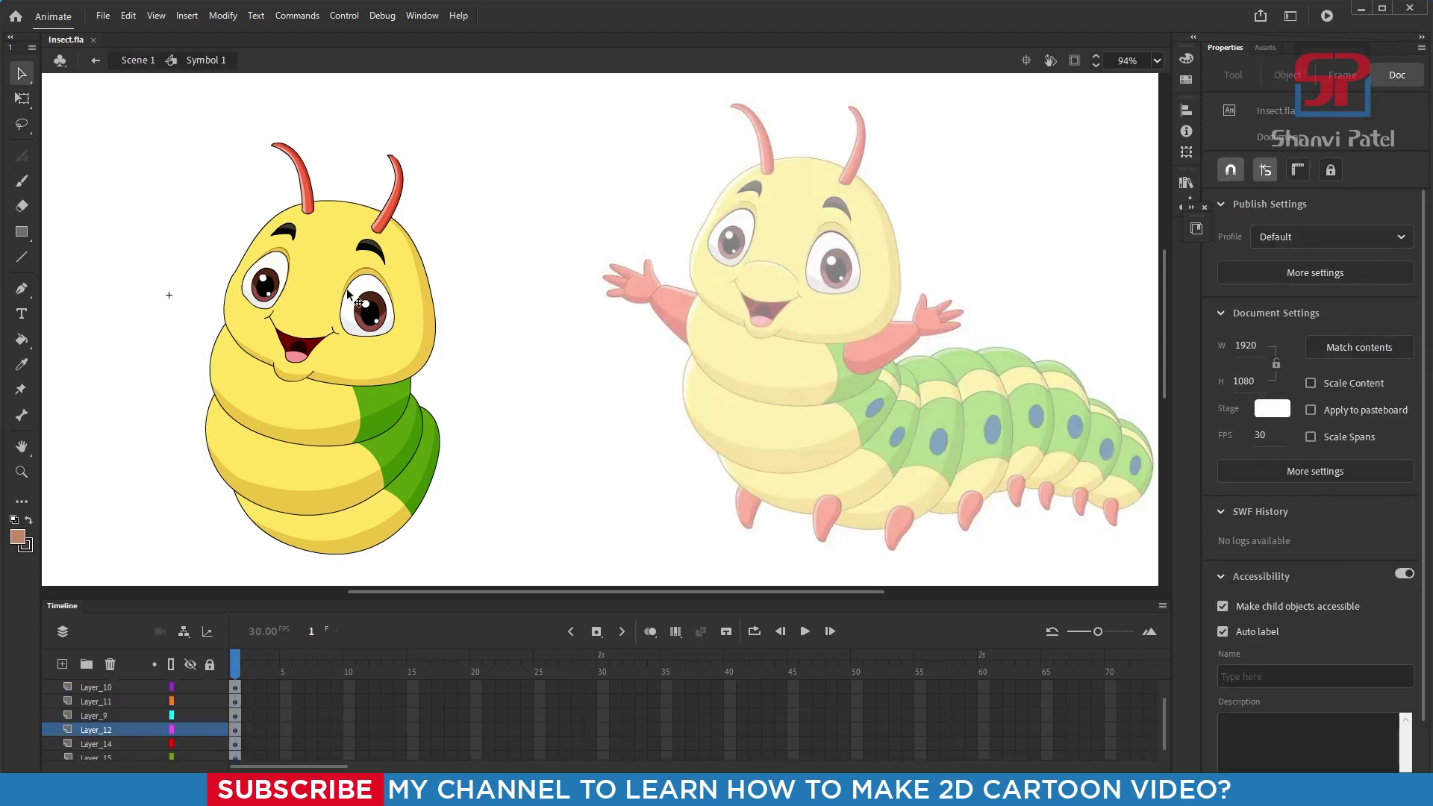
double_click(323, 279)
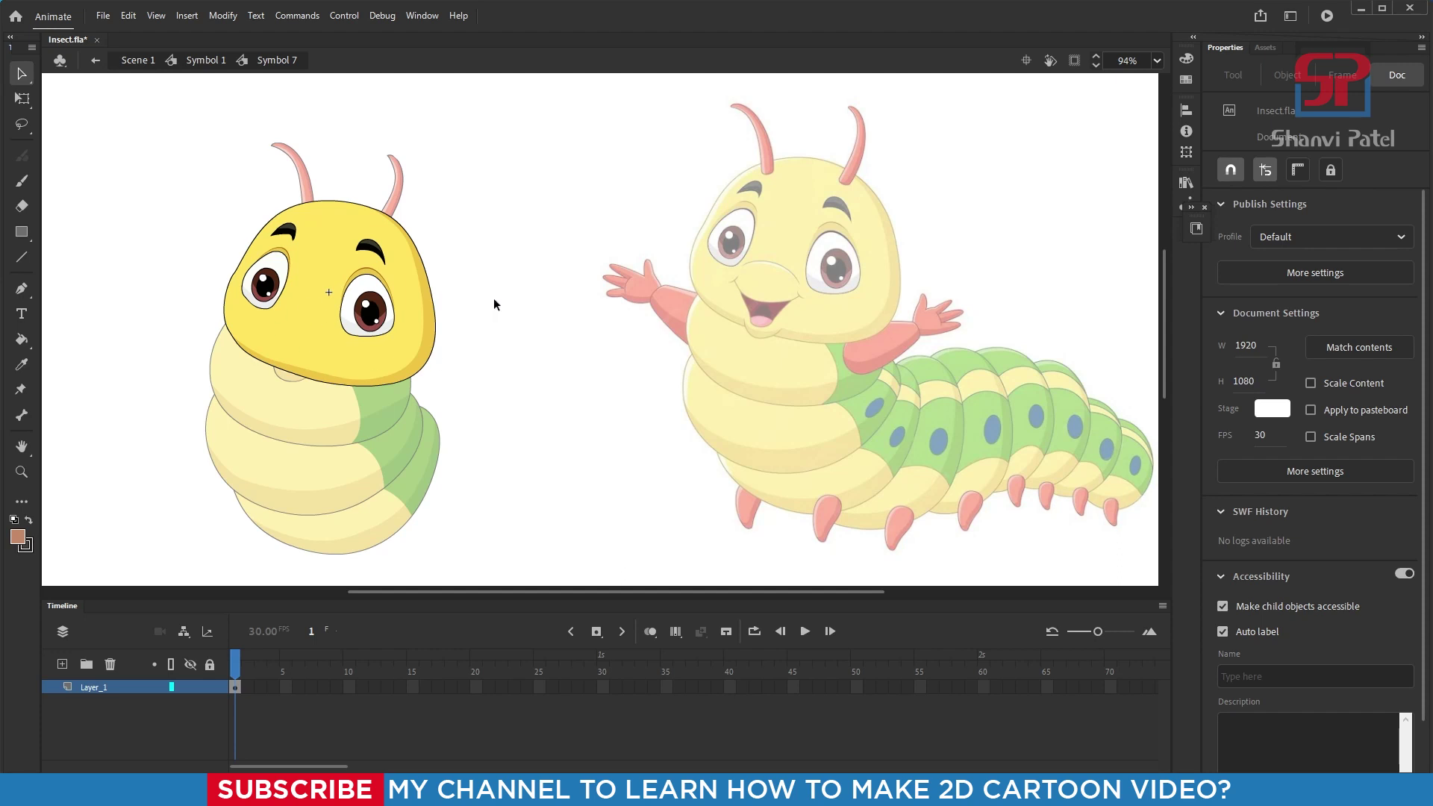
key("ctrl+space")
left_click_drag(211, 130, 1031, 485)
left_click_drag(625, 175, 958, 410)
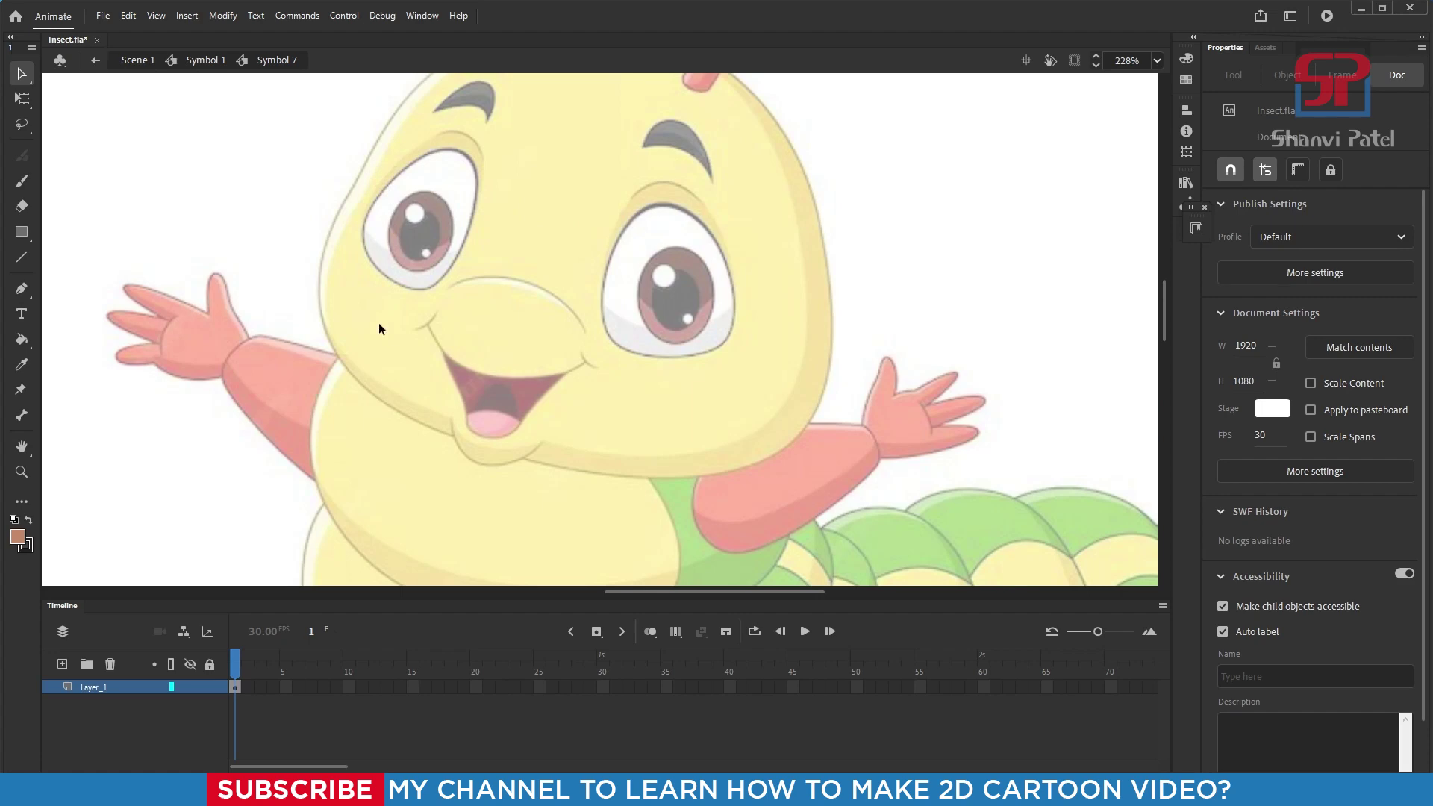
Step: On a new layer, trace the reference caterpillar's nose with the Pen tool as a closed, curved outline
key("p")
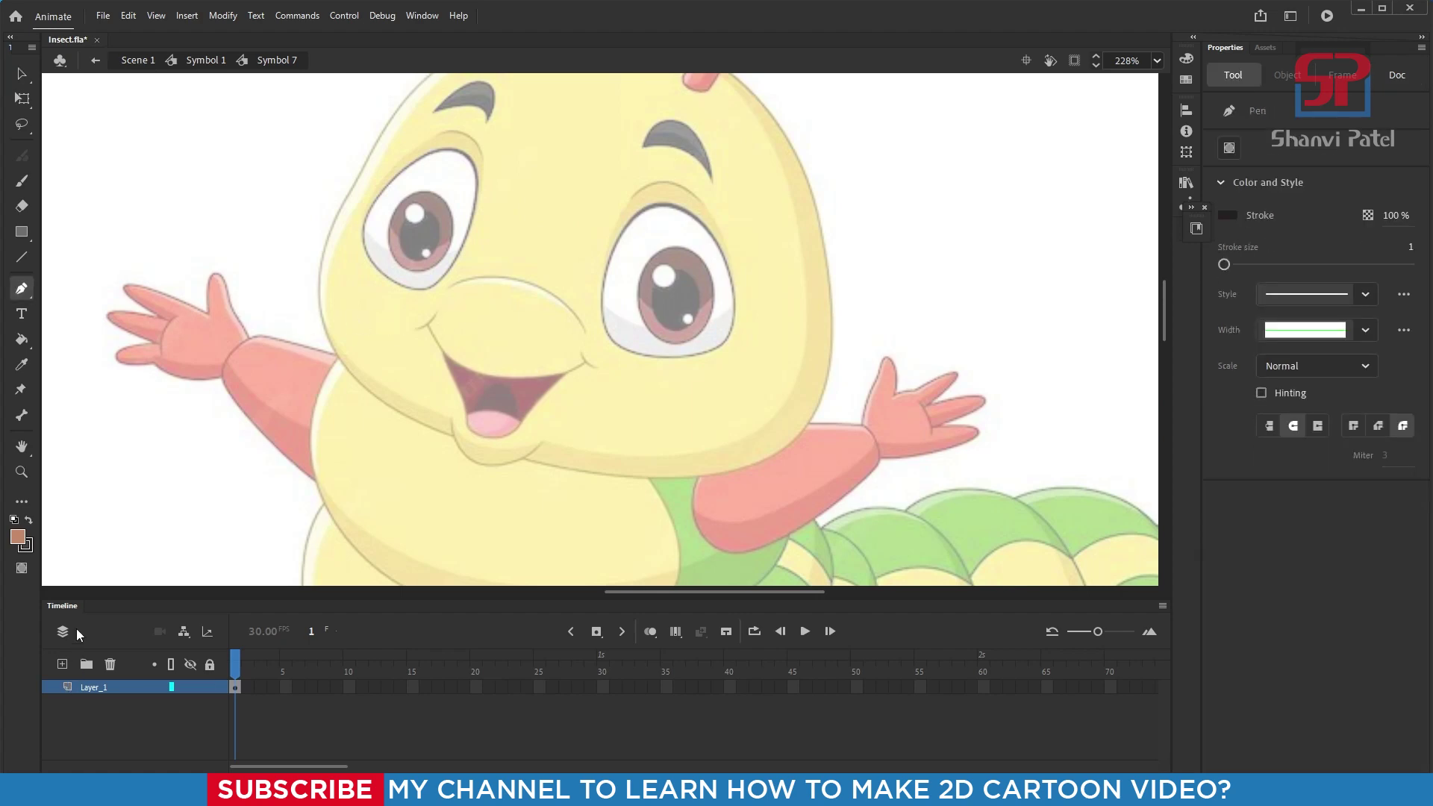
left_click(62, 664)
left_click(448, 287)
left_click_drag(528, 284, 579, 304)
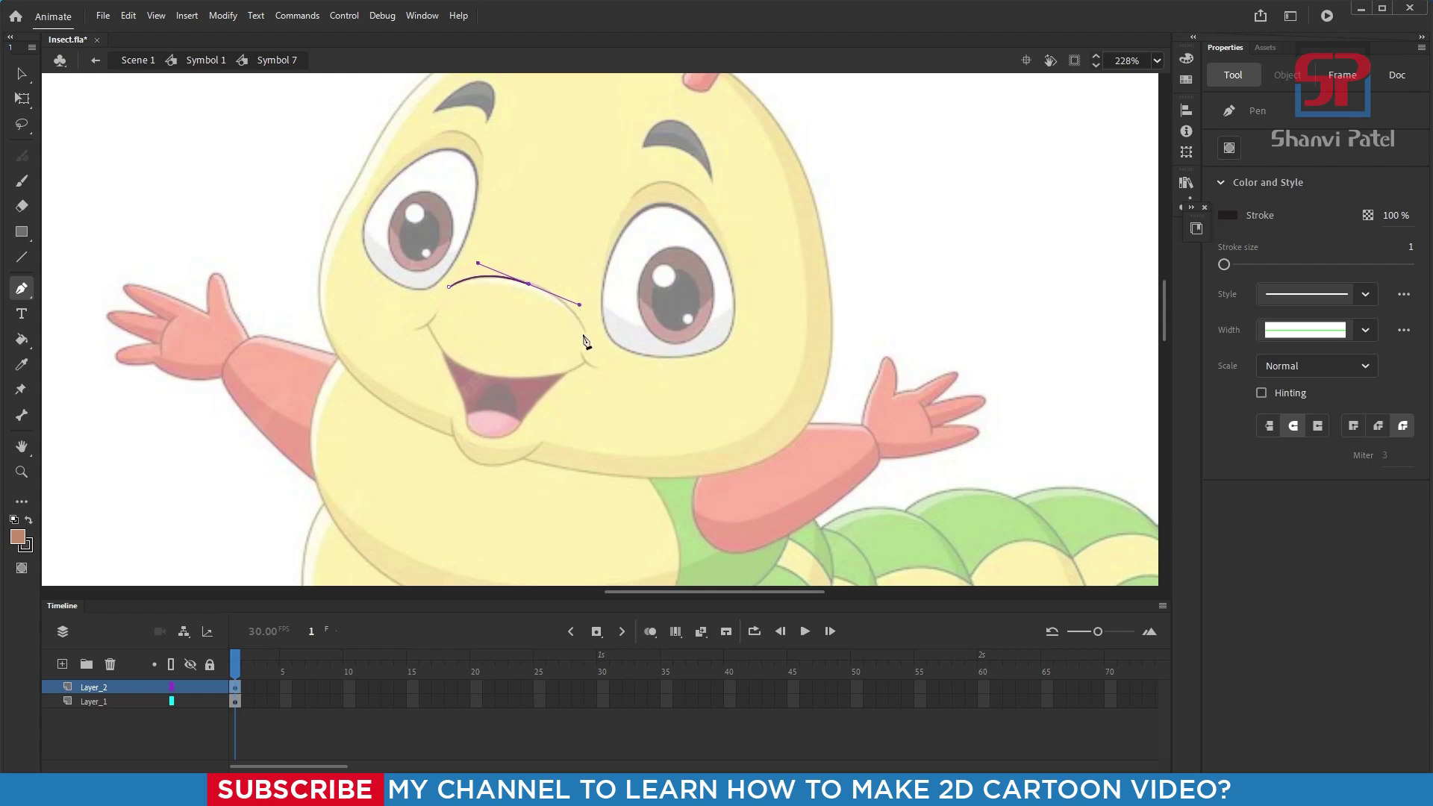
left_click(586, 336)
left_click_drag(327, 170, 748, 486)
left_click(460, 271)
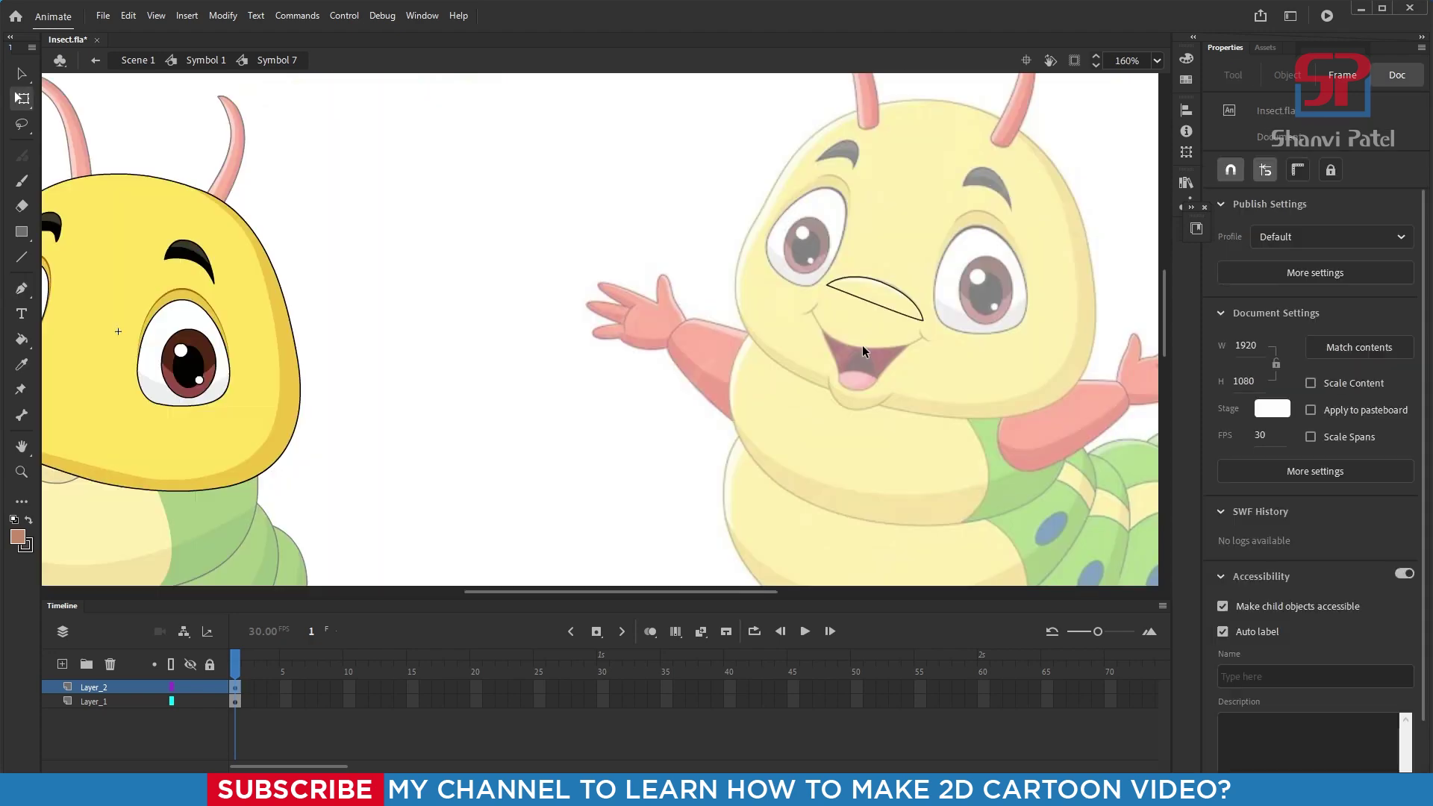
Step: Move the nose outline onto the drawn caterpillar's face between the eyes and mouth, and fill it with the face yellow
left_click(892, 293)
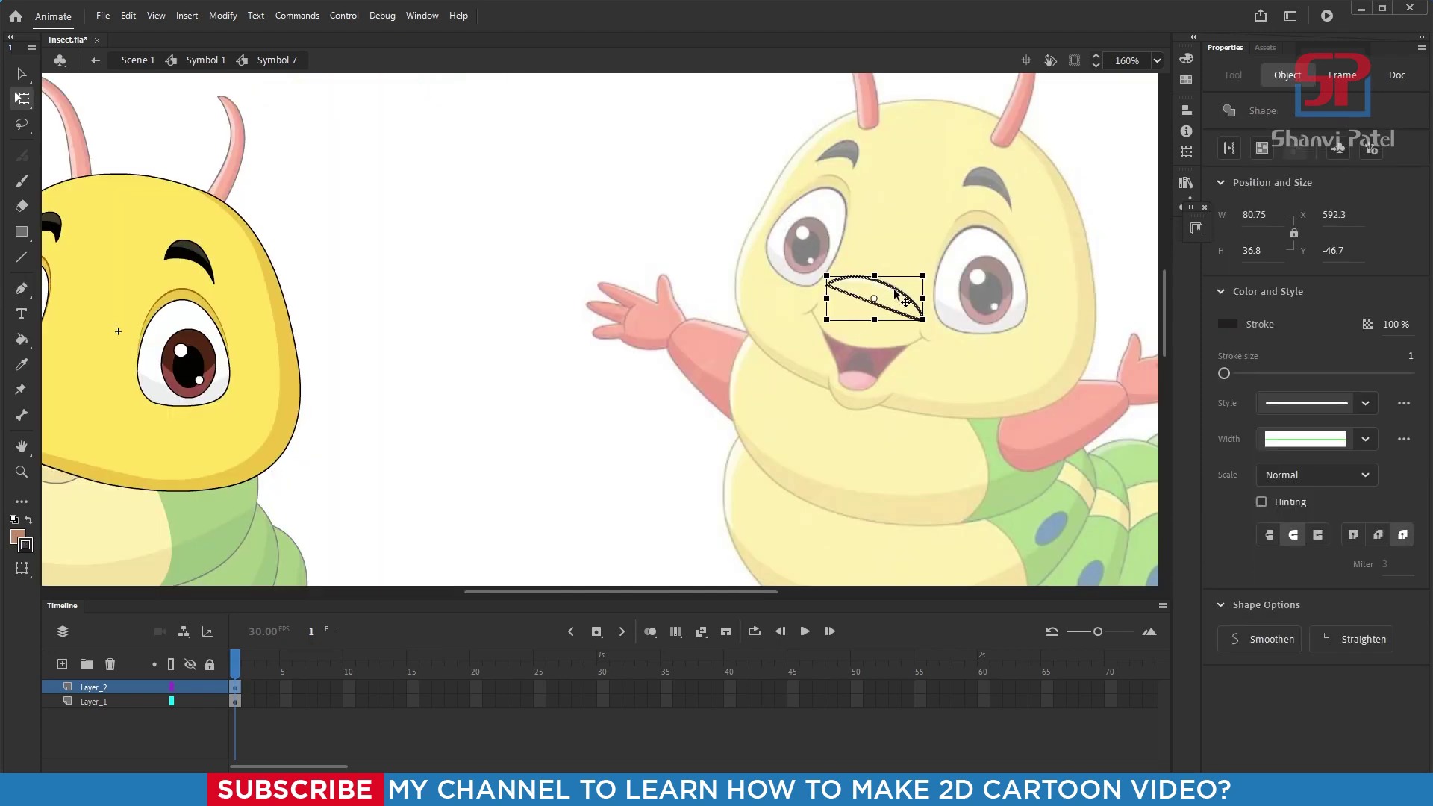
left_click_drag(895, 295, 142, 358)
double_click(602, 360)
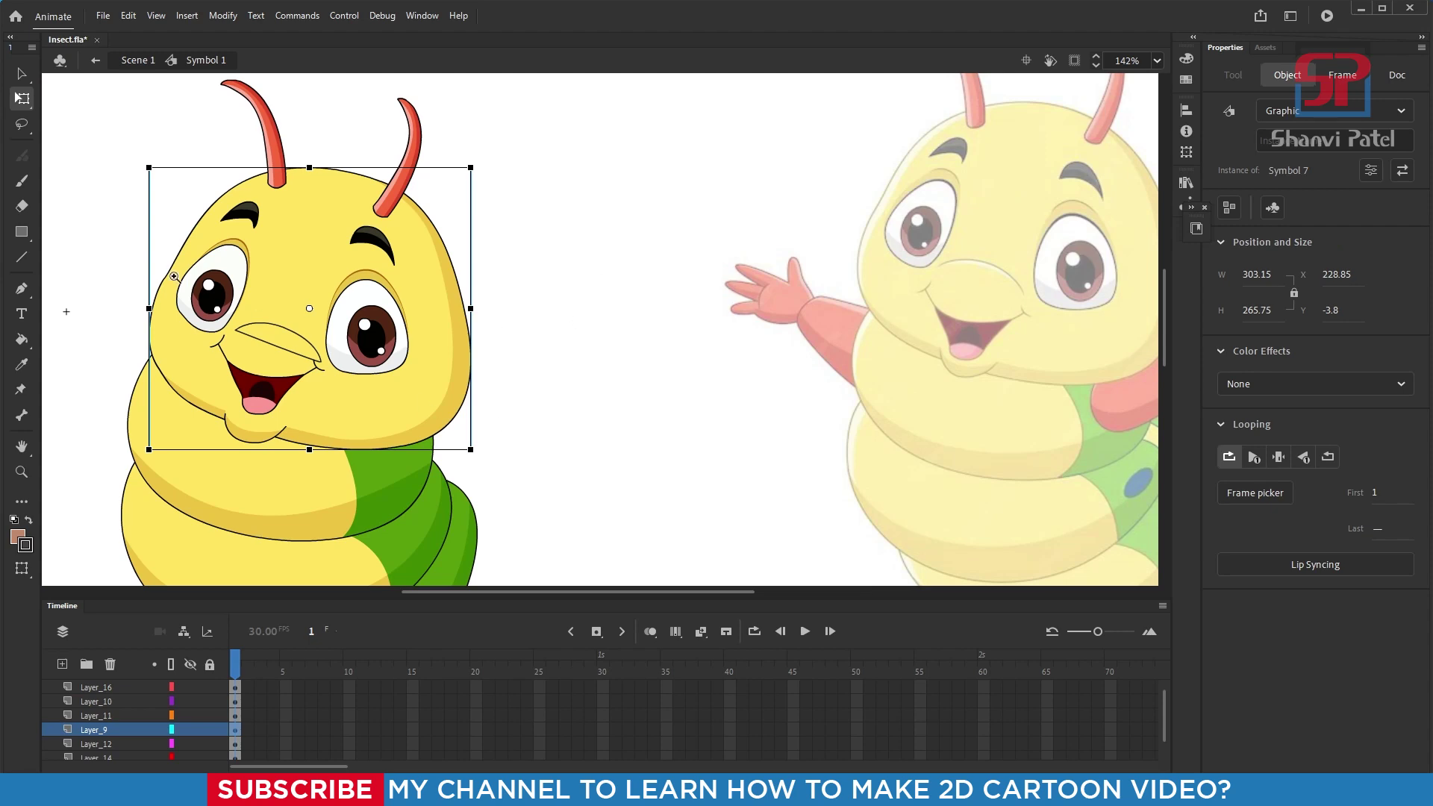
left_click_drag(174, 276, 515, 493)
double_click(539, 287)
left_click(539, 286)
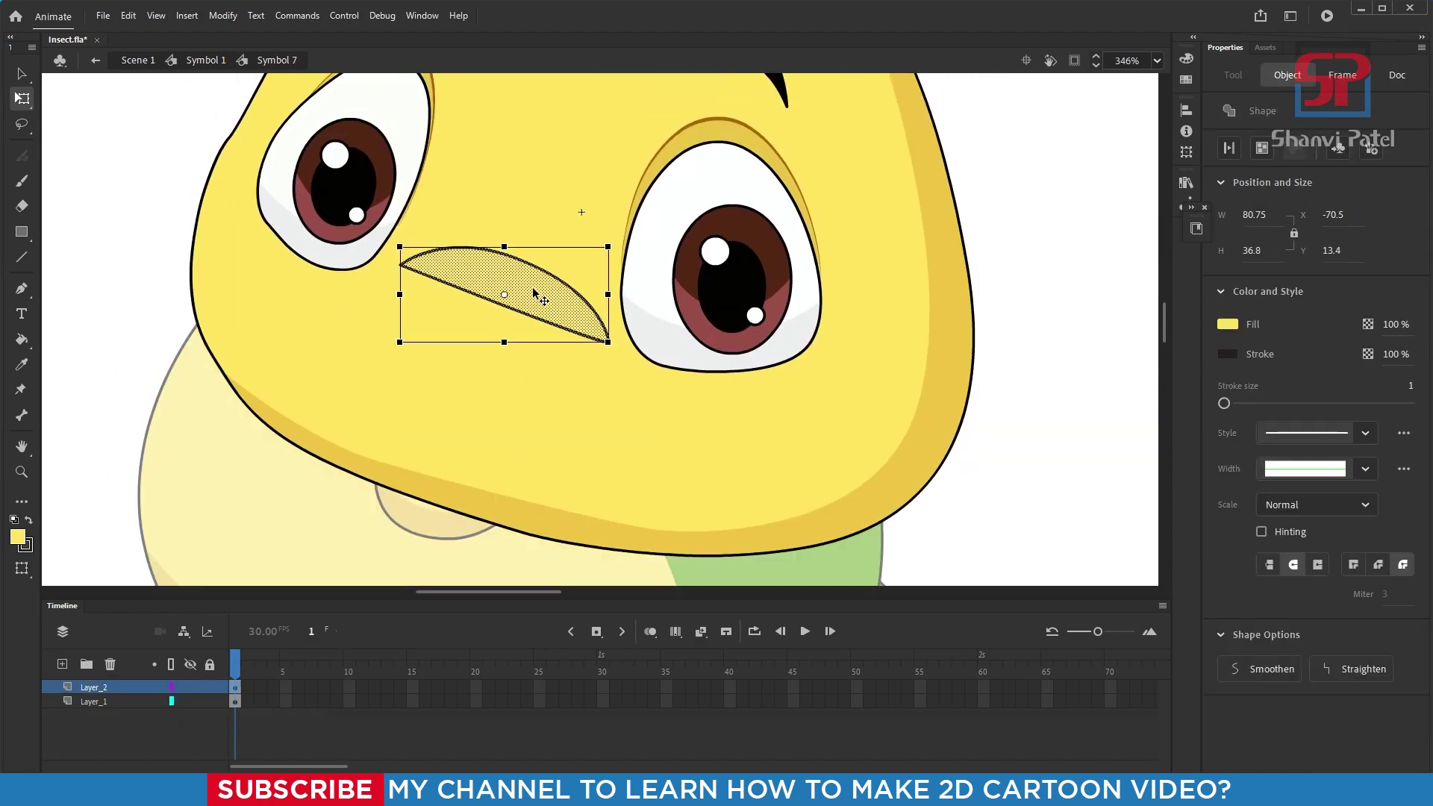
Step: Move the filled nose shape off the head onto the empty area between the two caterpillars
left_click_drag(633, 354, 1038, 390)
left_click_drag(838, 362, 381, 316)
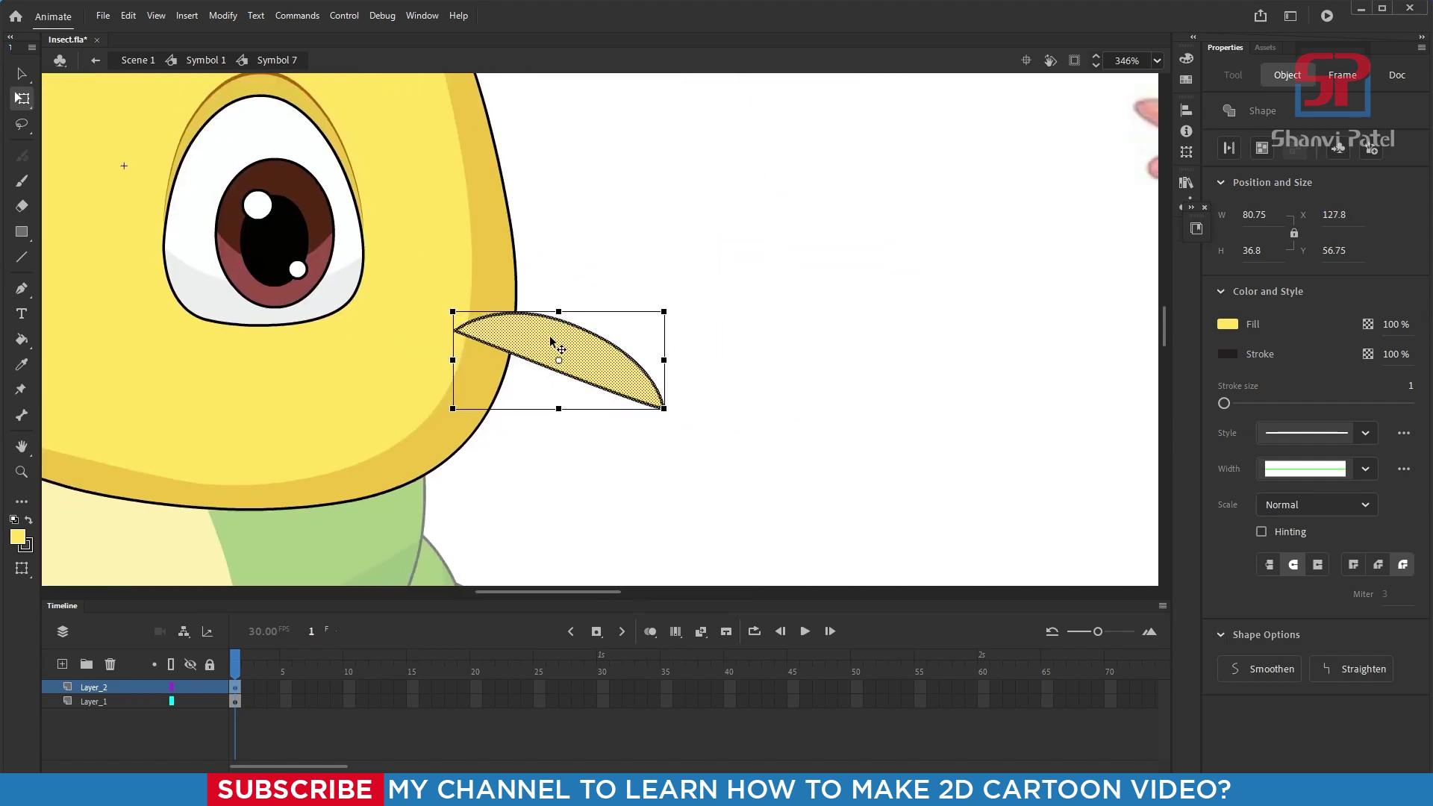
left_click_drag(551, 338, 730, 248)
left_click_drag(556, 175, 986, 456)
left_click_drag(685, 406, 283, 577)
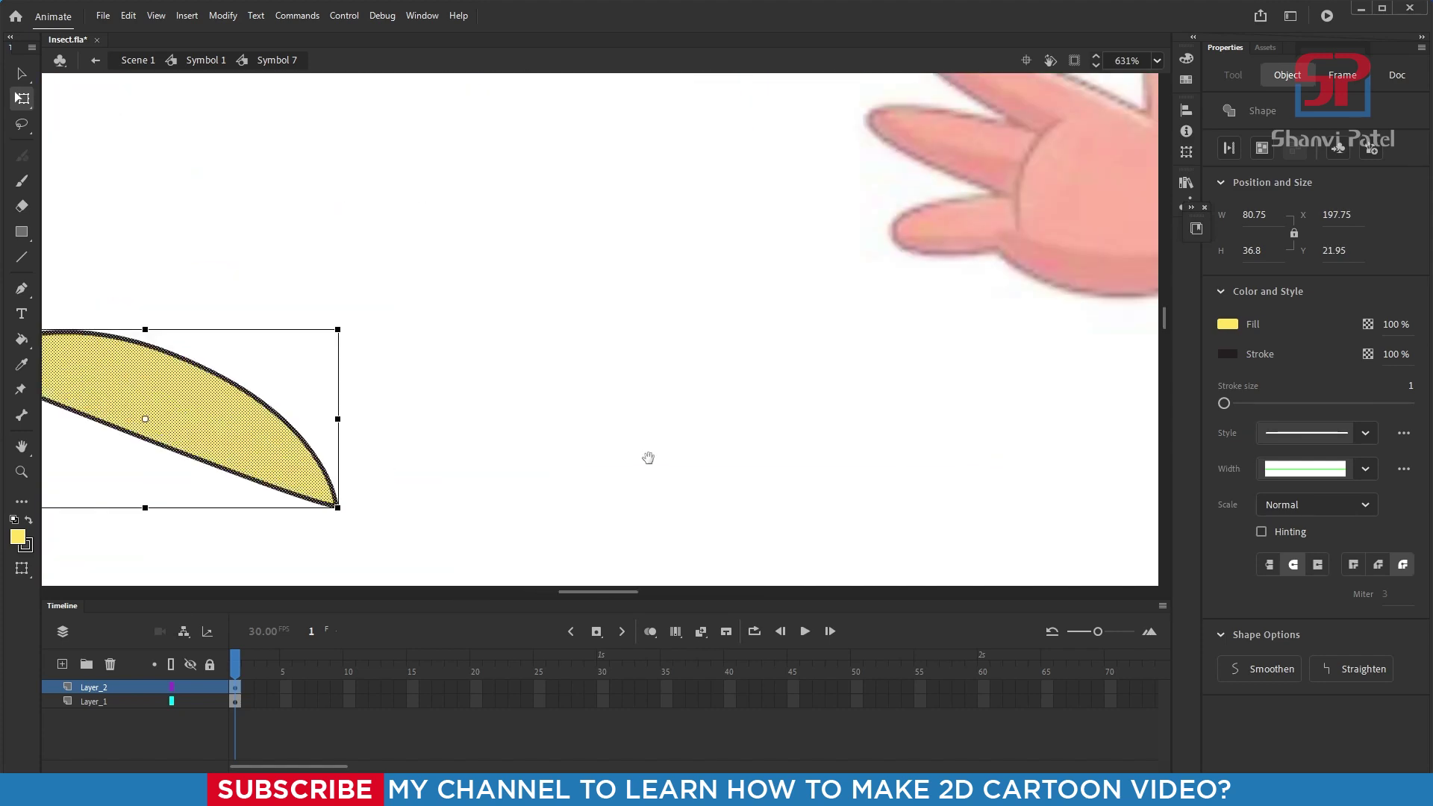
key("ctrl+minus")
key("ctrl+minus")
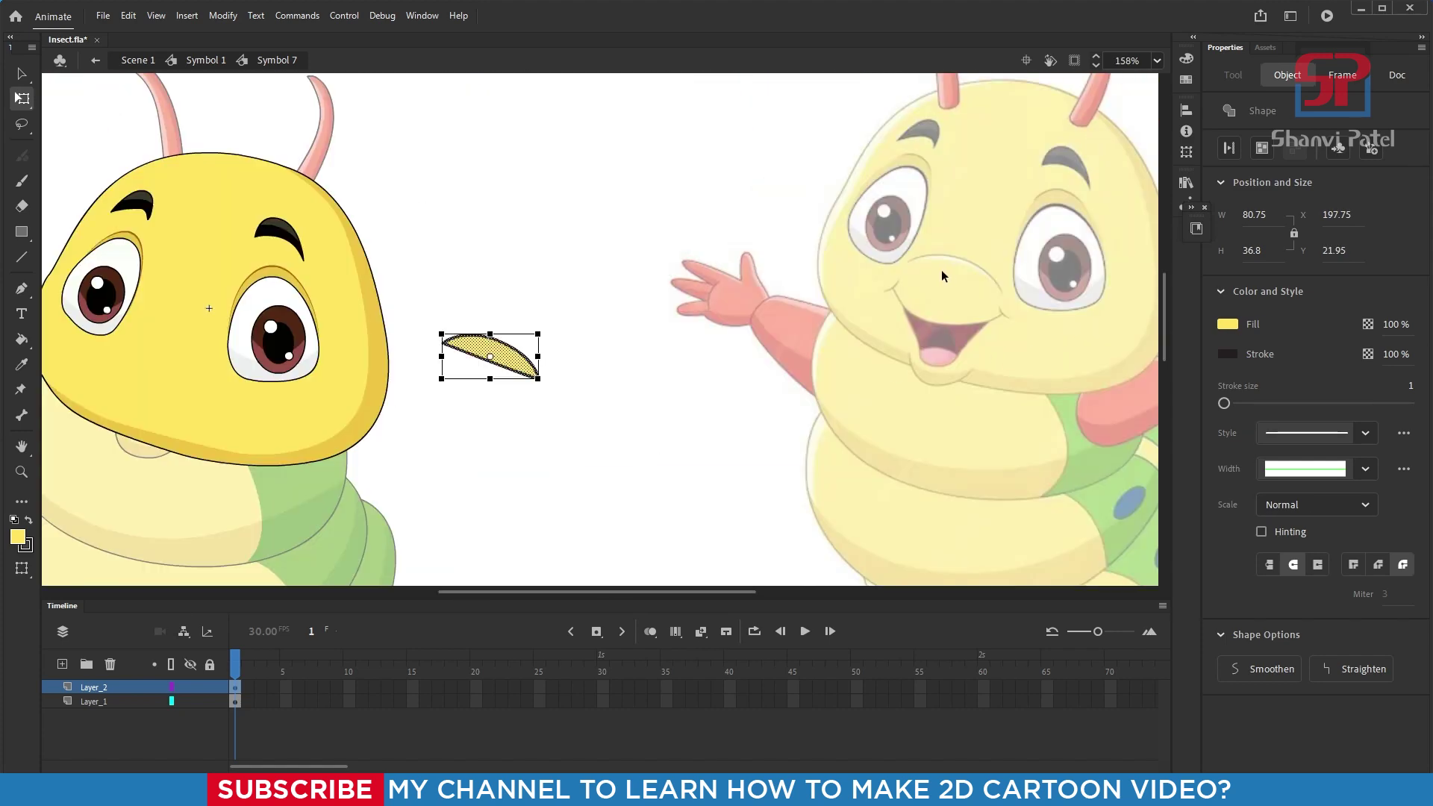
left_click_drag(371, 291, 760, 491)
left_click_drag(238, 179, 678, 419)
left_click_drag(729, 224, 732, 366)
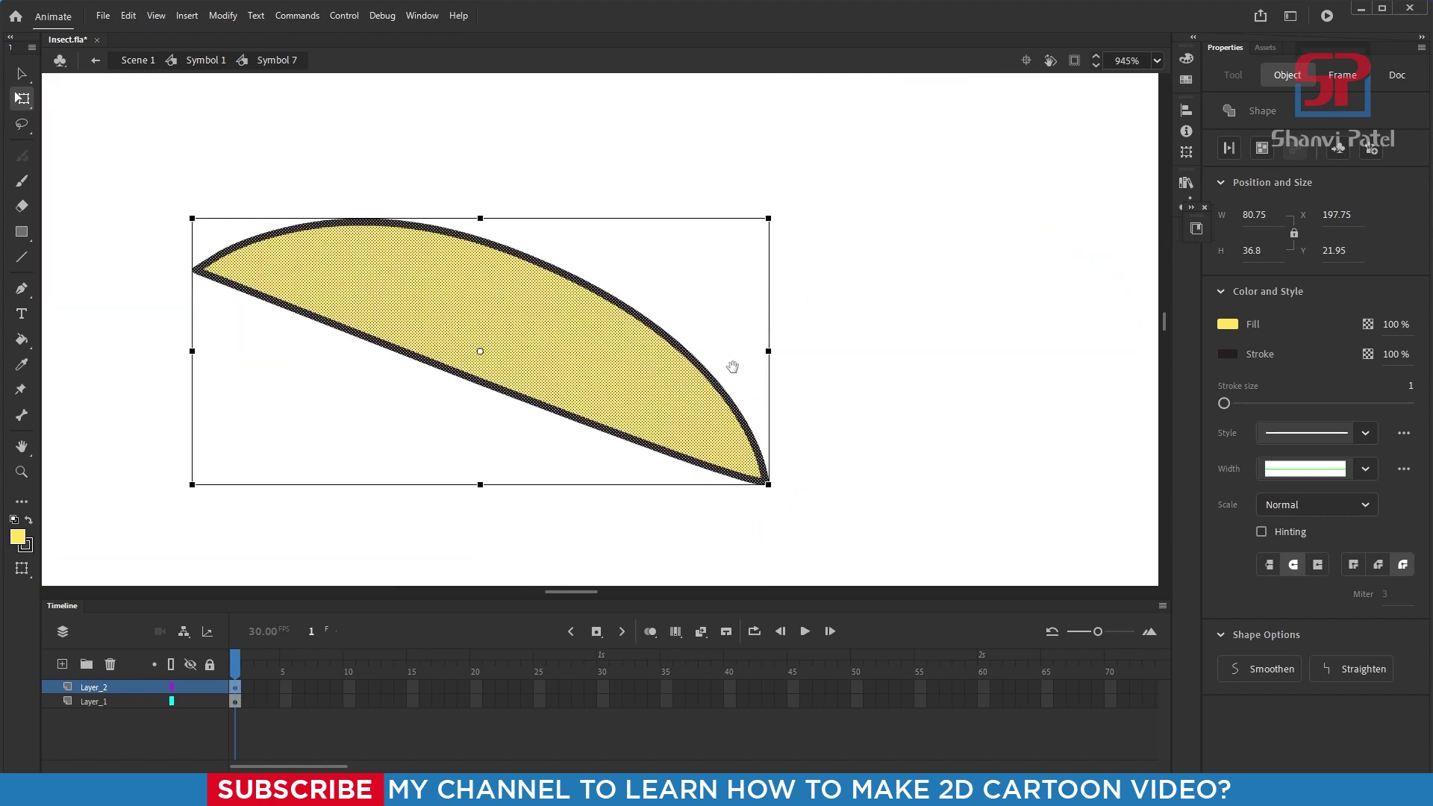
Step: Delete the black outline segments around the nose shape, keeping only the yellow fill
left_click(732, 364)
left_click(507, 401)
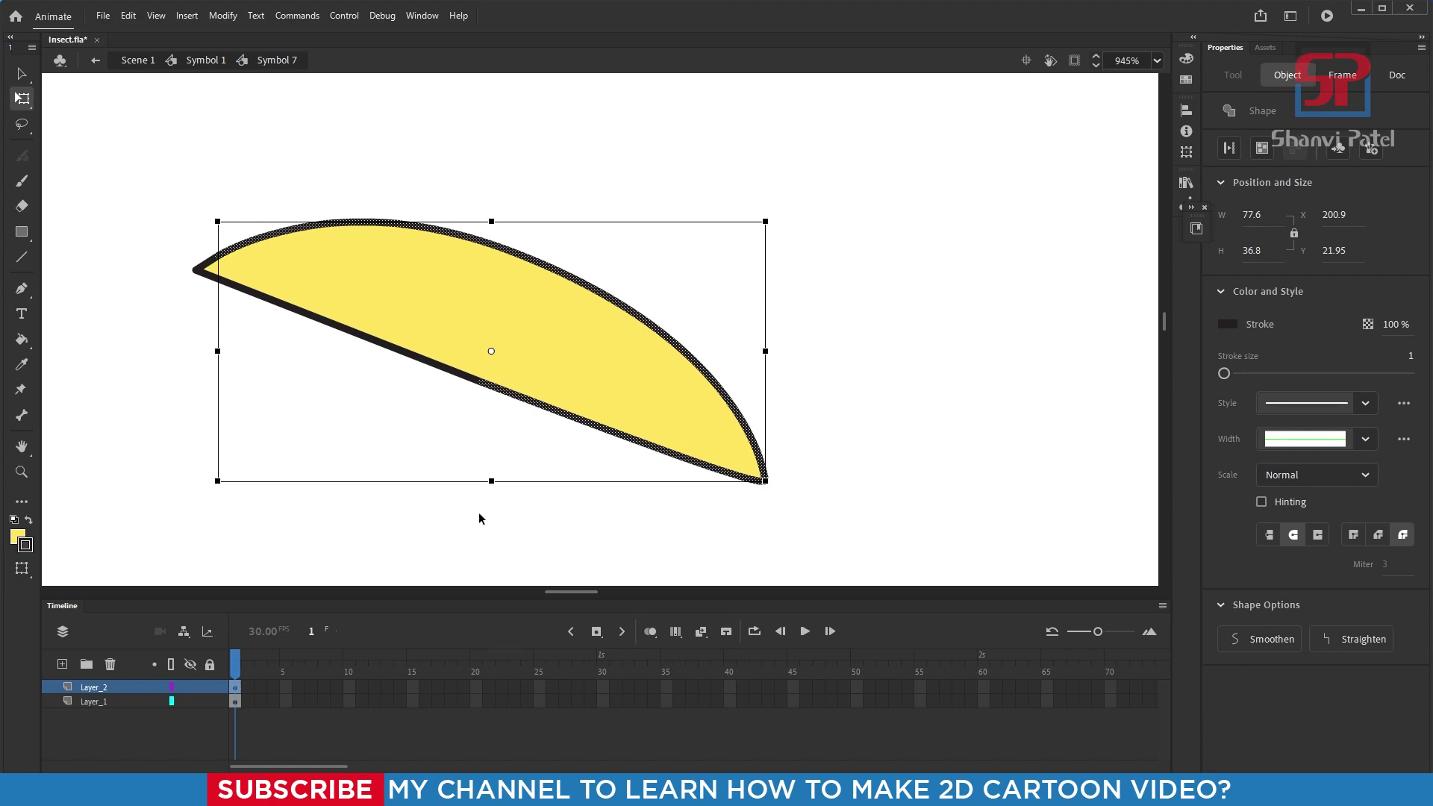
left_click(478, 512)
key("v")
left_click(484, 384)
key("Delete")
key("ctrl+z")
left_click(367, 338)
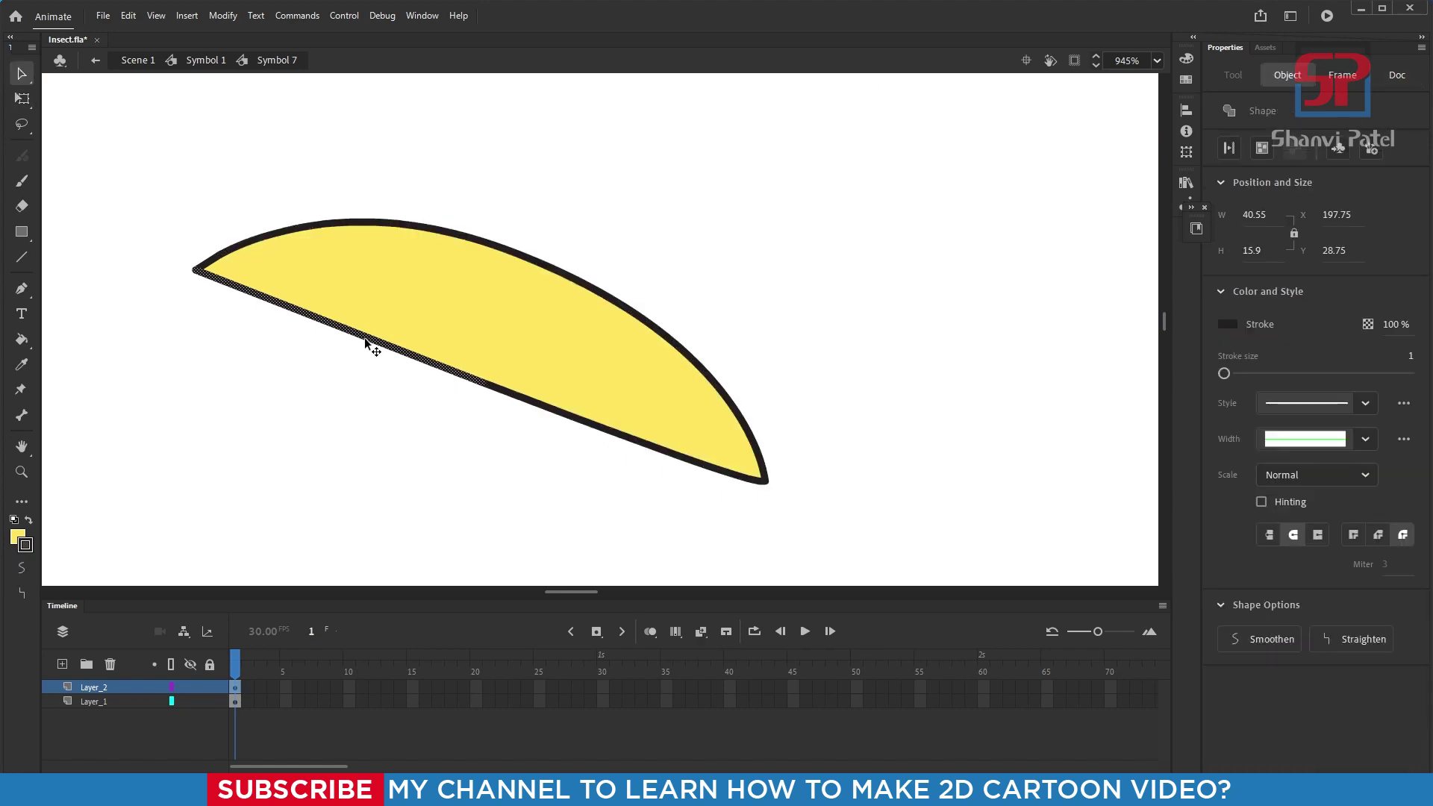
key("Delete")
left_click(545, 401)
left_click(545, 410)
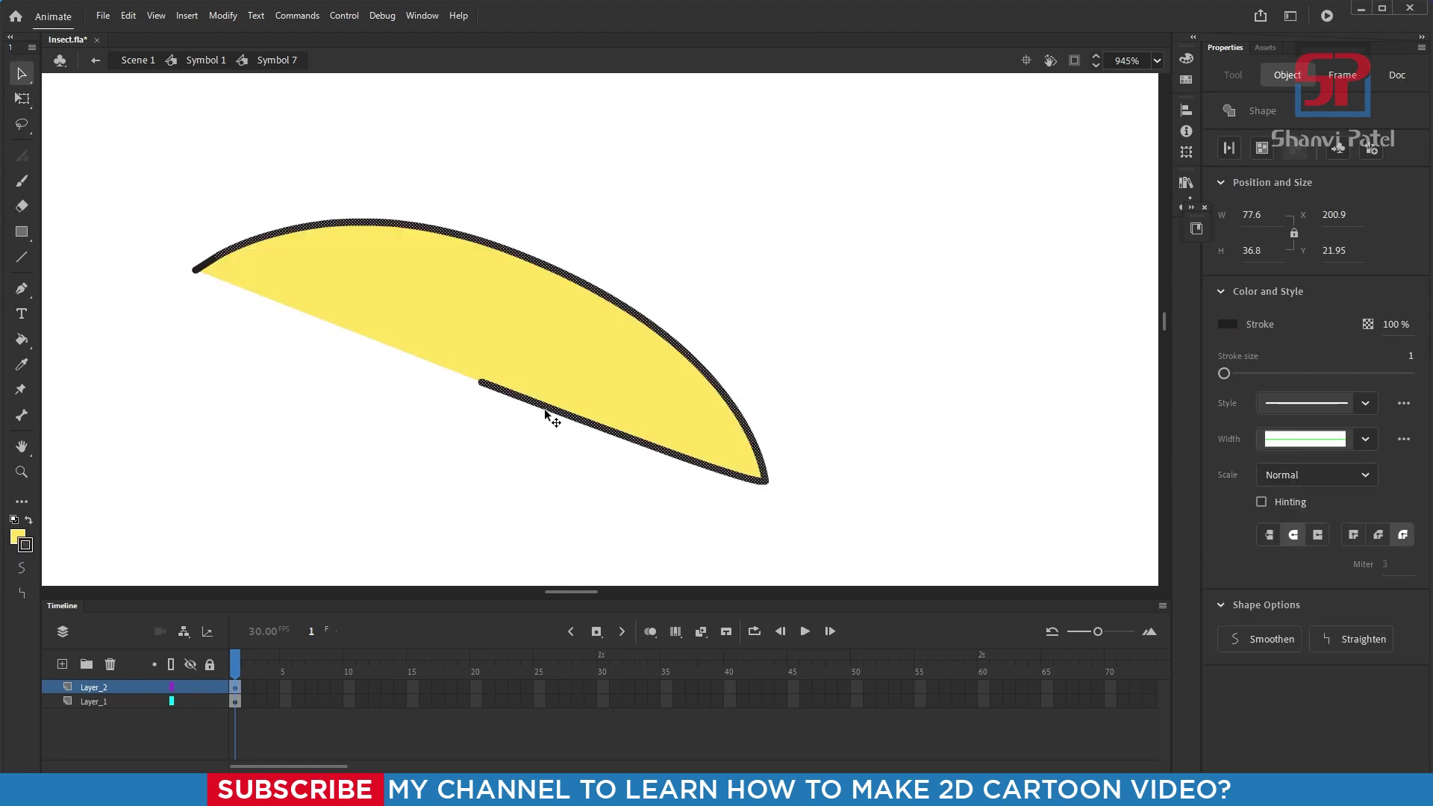
left_click(21, 102)
key("Delete")
Step: Duplicate the yellow nose shape below the original and enlarge the copy to about 86.35 by 39.35
left_click(528, 319)
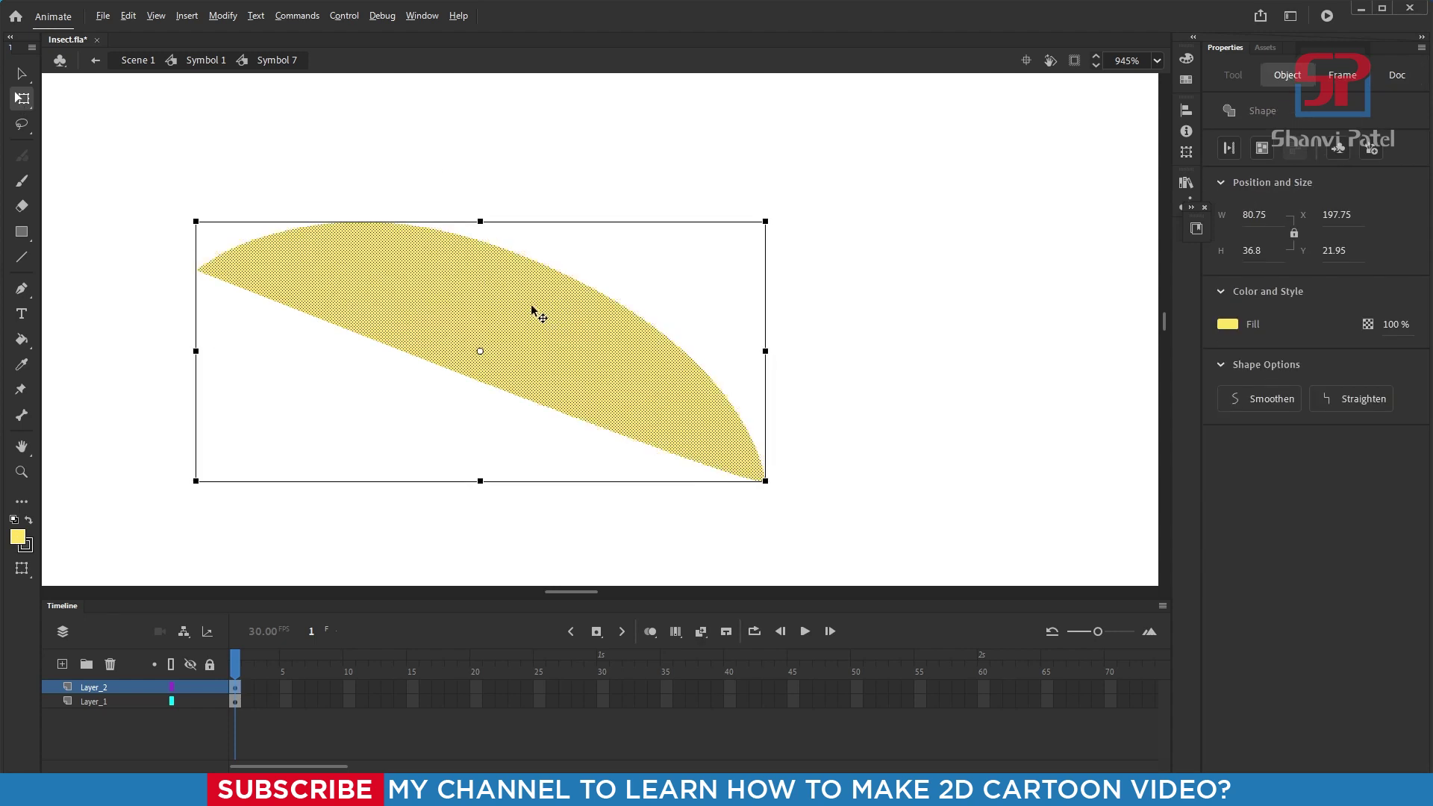
left_click_drag(534, 310, 373, 425, "alt")
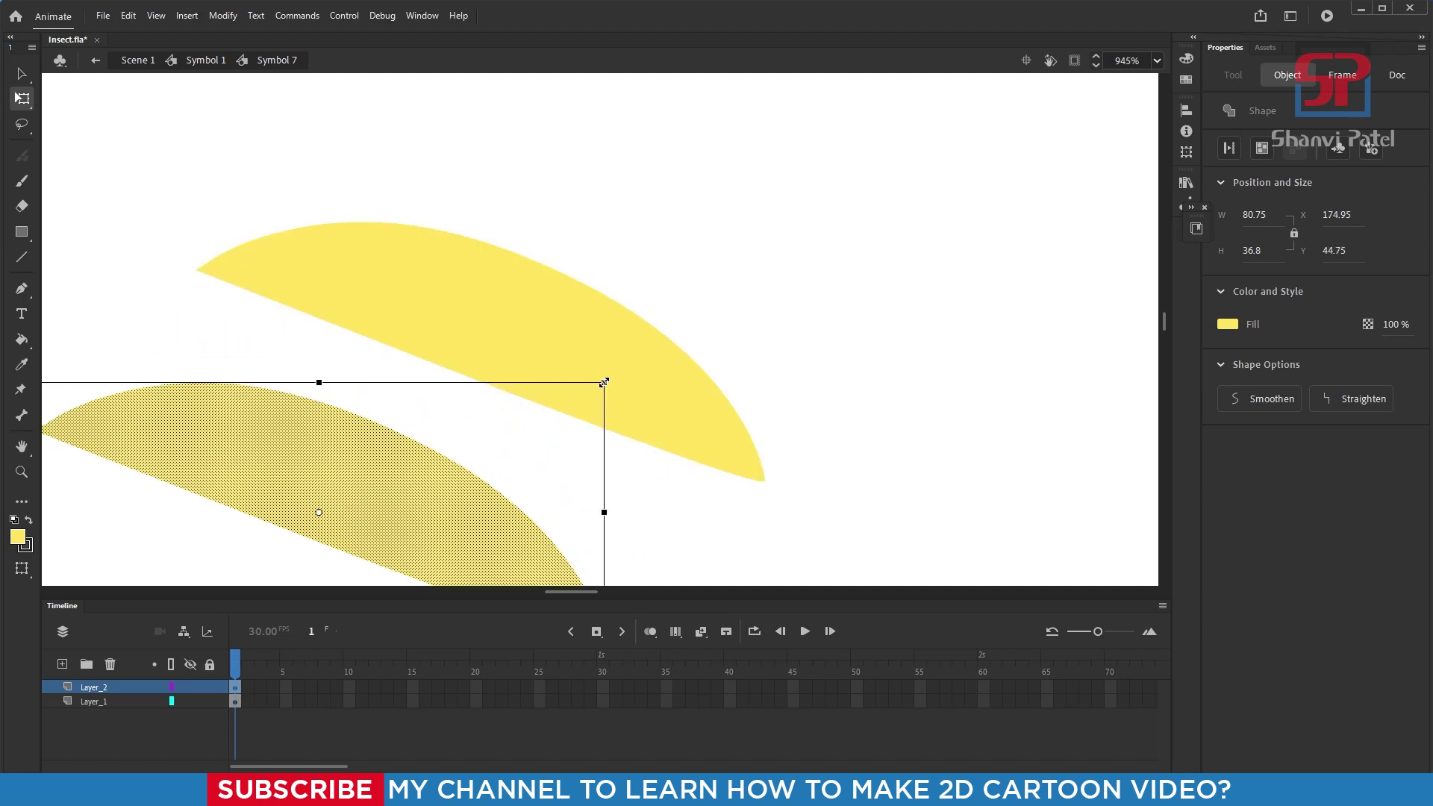
left_click_drag(613, 379, 658, 362, "shift")
left_click_drag(455, 485, 329, 492)
Step: Set the original nose shape's fill to black, #000000
left_click(558, 336)
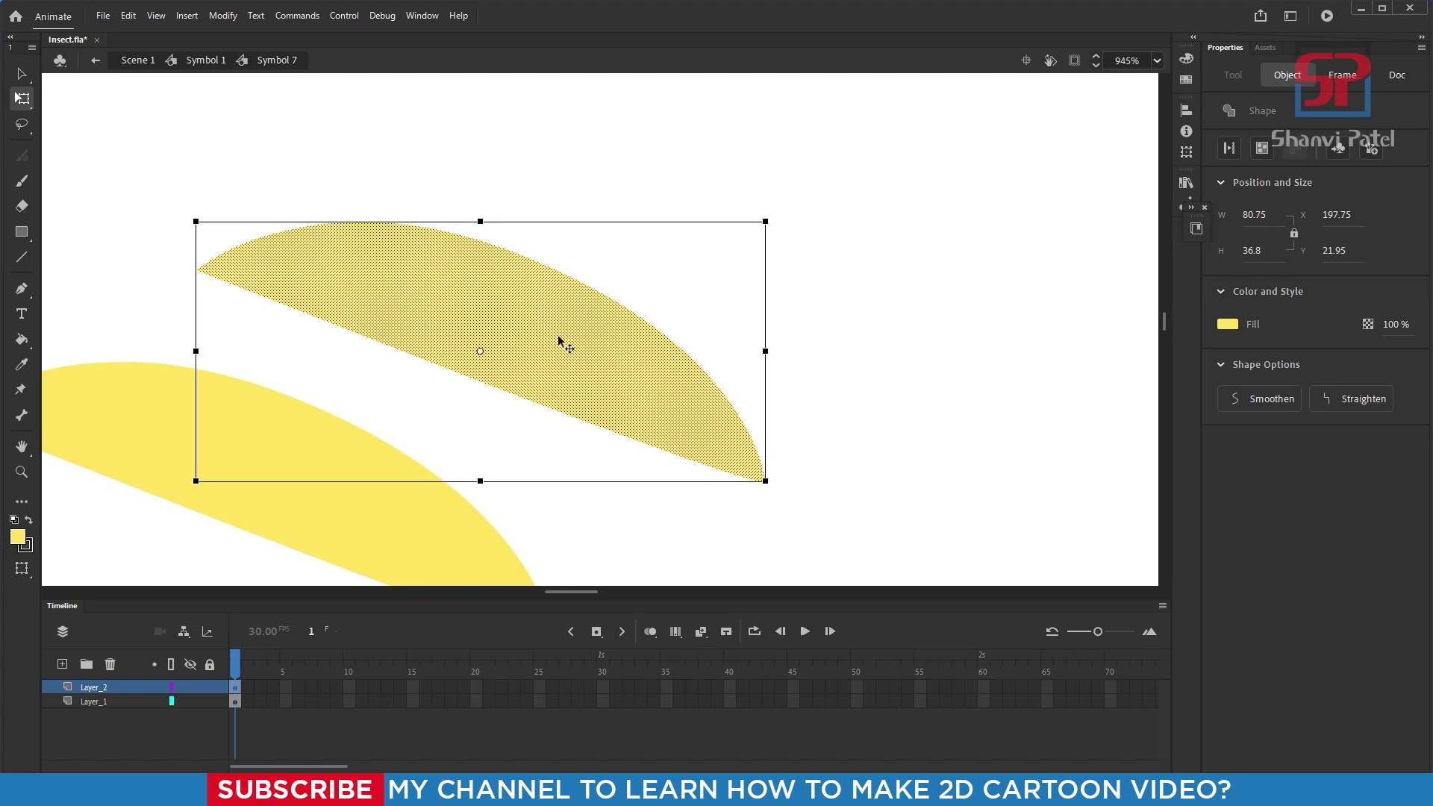
left_click(1240, 328)
left_click(993, 361)
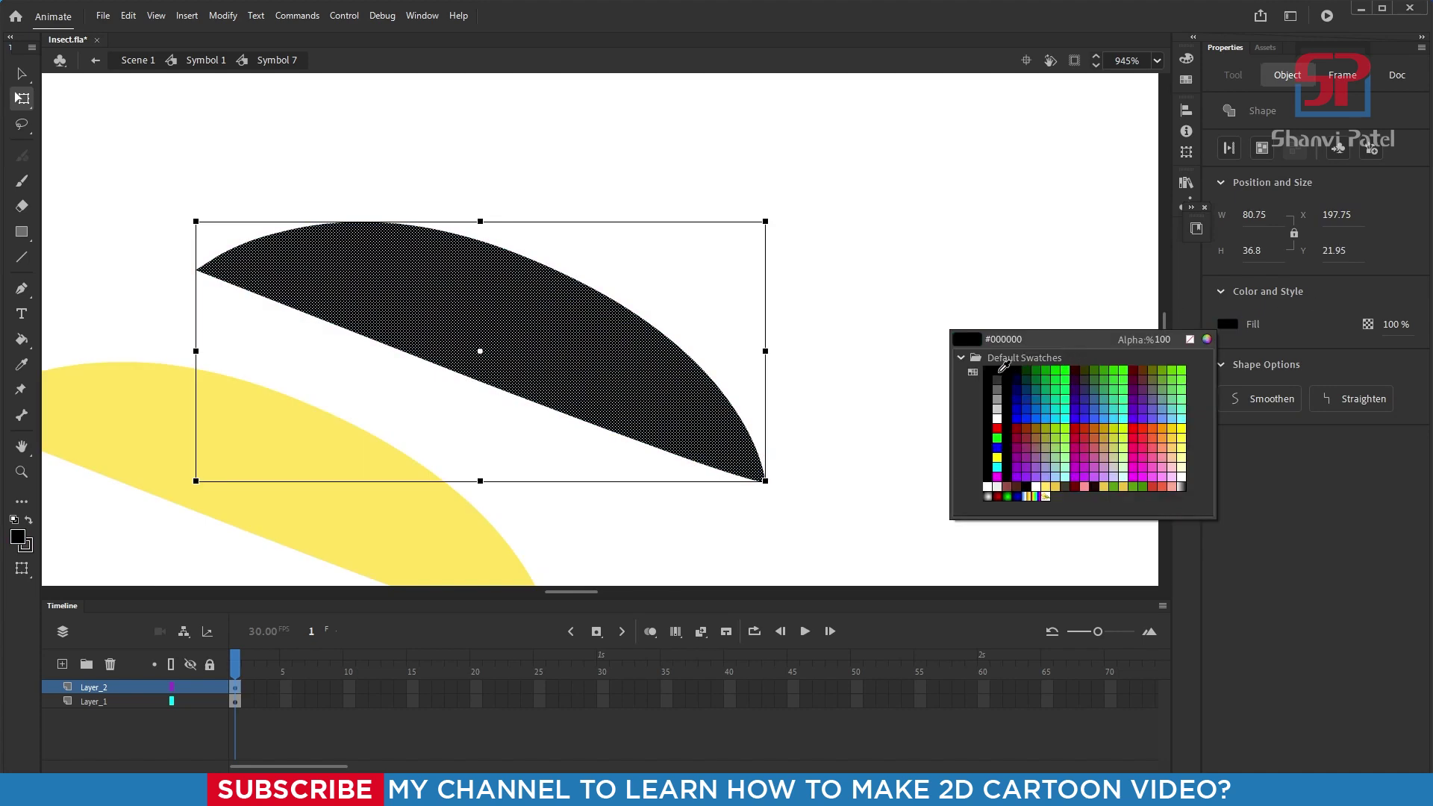
left_click(902, 317)
Step: Place a duplicate of the enlarged yellow shape over the black one, leaving a thin black crescent along the upper edge
left_click(345, 485)
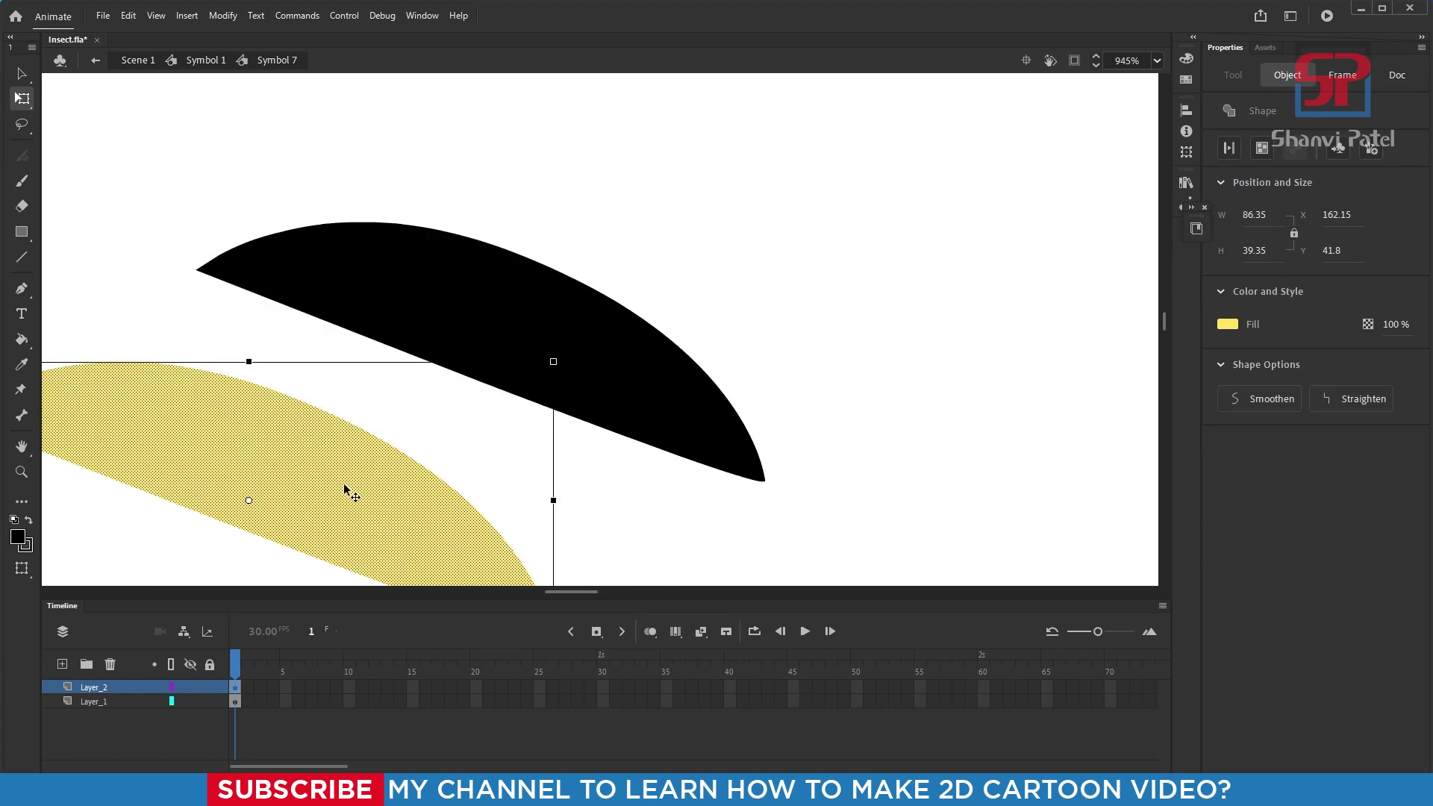
left_click_drag(393, 474, 571, 352)
left_click(881, 415)
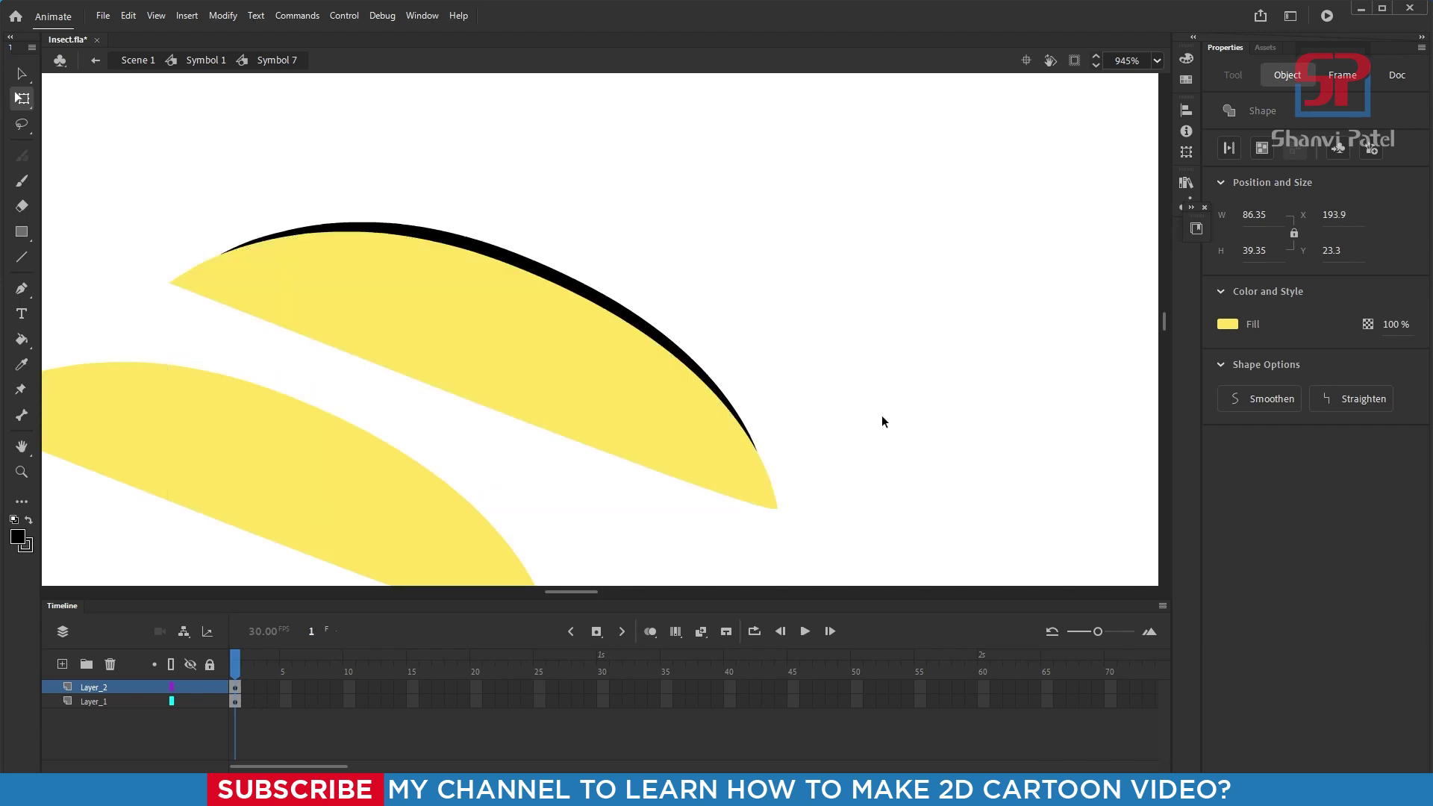
Step: Enlarge the spare yellow shape to about 93.6 by 42.7
left_click(319, 491)
scroll(660, 352, "down", 3)
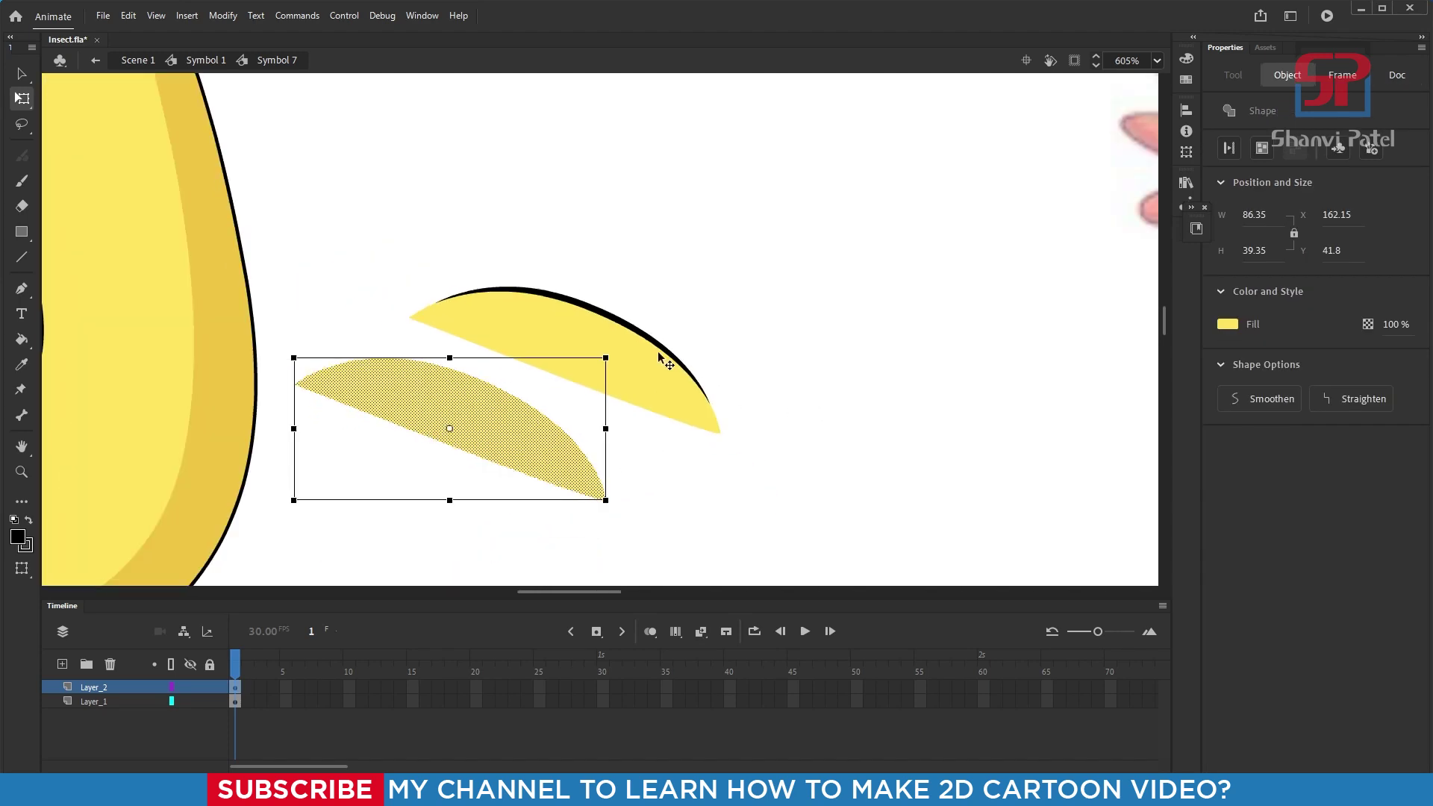
left_click_drag(606, 506, 632, 518)
left_click(636, 537)
Step: Change the fill of the yellow shape covering the black one to white
left_click(619, 364)
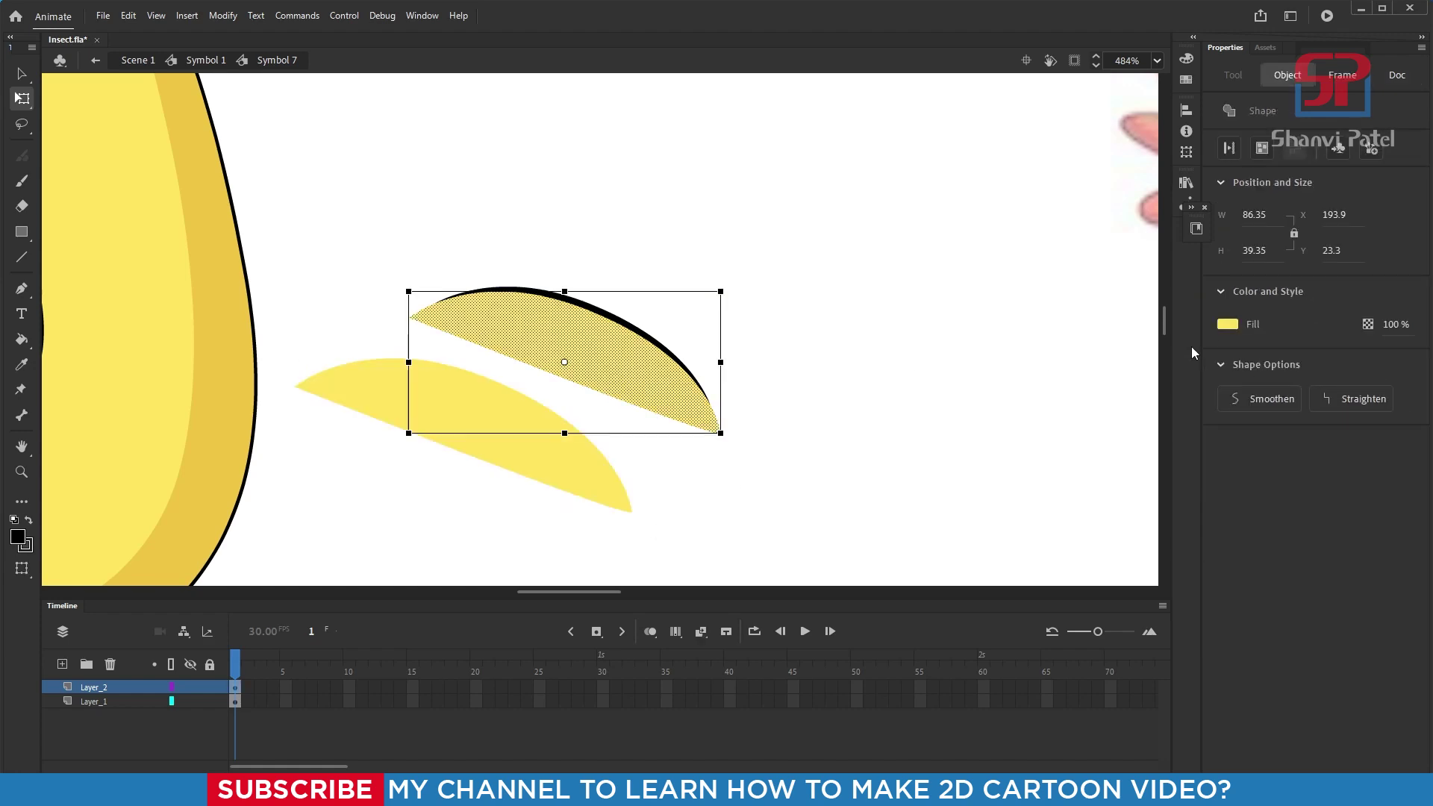
left_click(1228, 324)
left_click(978, 423)
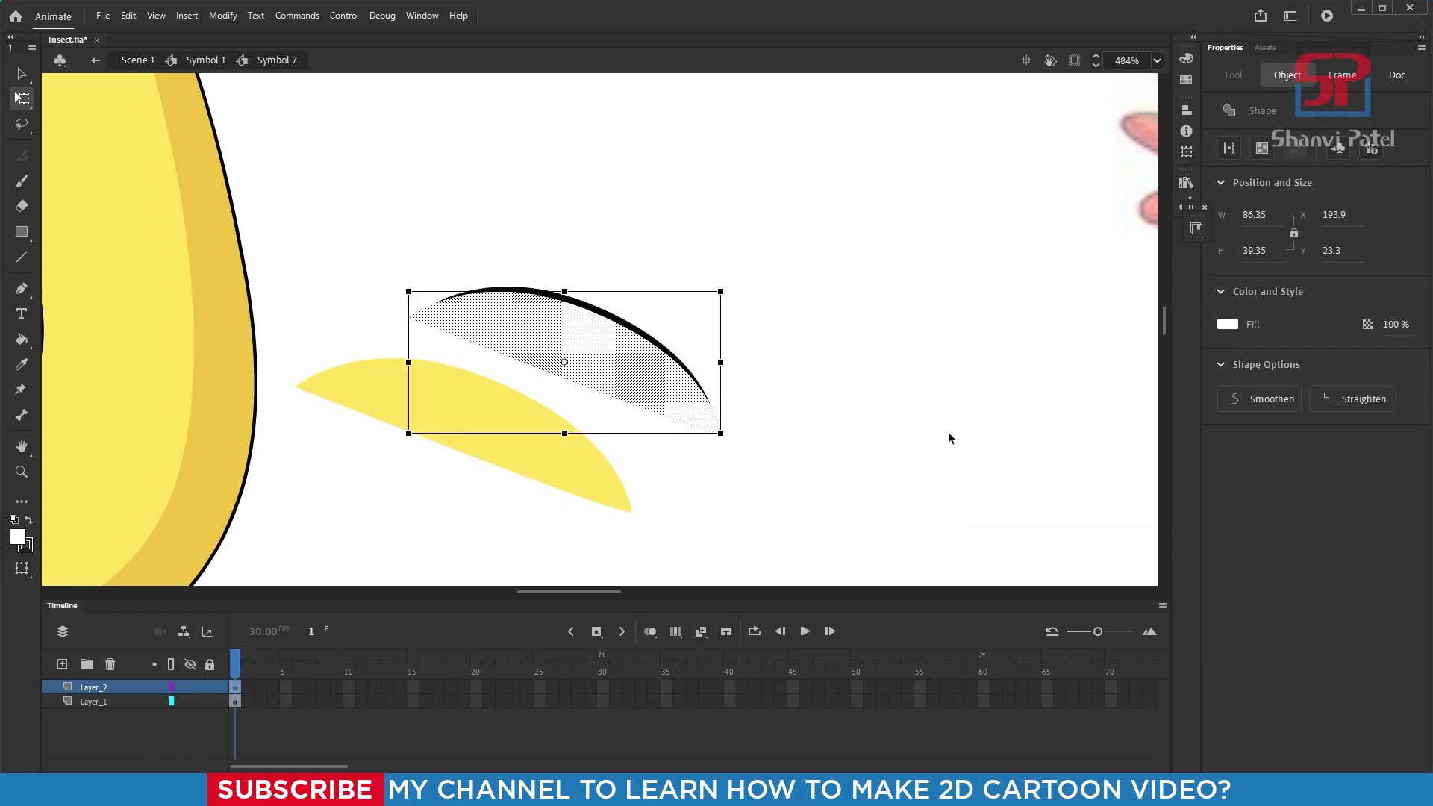
left_click(842, 351)
Step: Place a duplicate of the larger yellow shape over the white one, leaving a thin white highlight, and delete the spare shape
left_click(526, 442)
left_click_drag(522, 438, 616, 371)
left_click(822, 422)
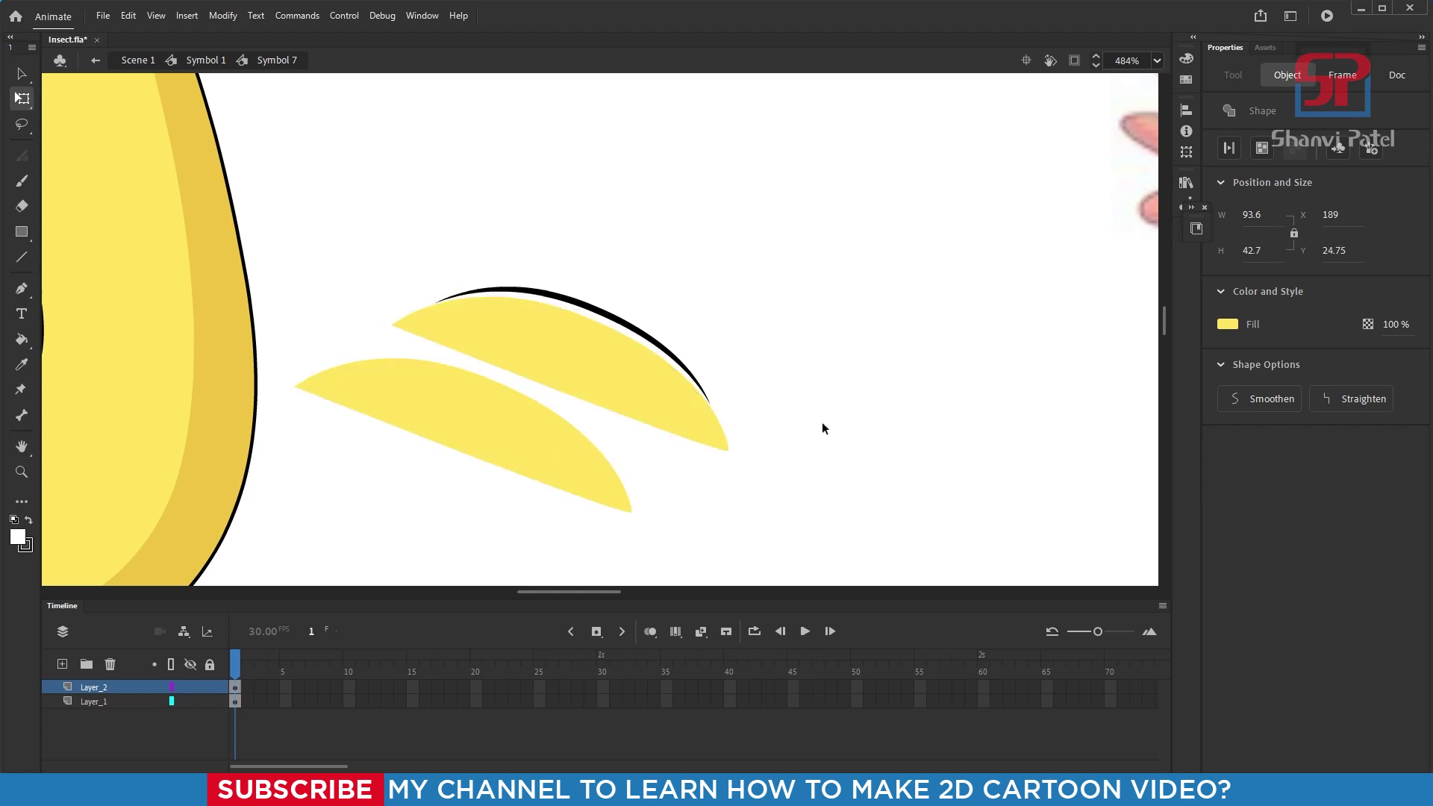
left_click(538, 431)
key("Delete")
Step: Move the layered nose artwork onto the face between the eyes and return to the caterpillar's body symbol
left_click_drag(351, 227, 924, 550)
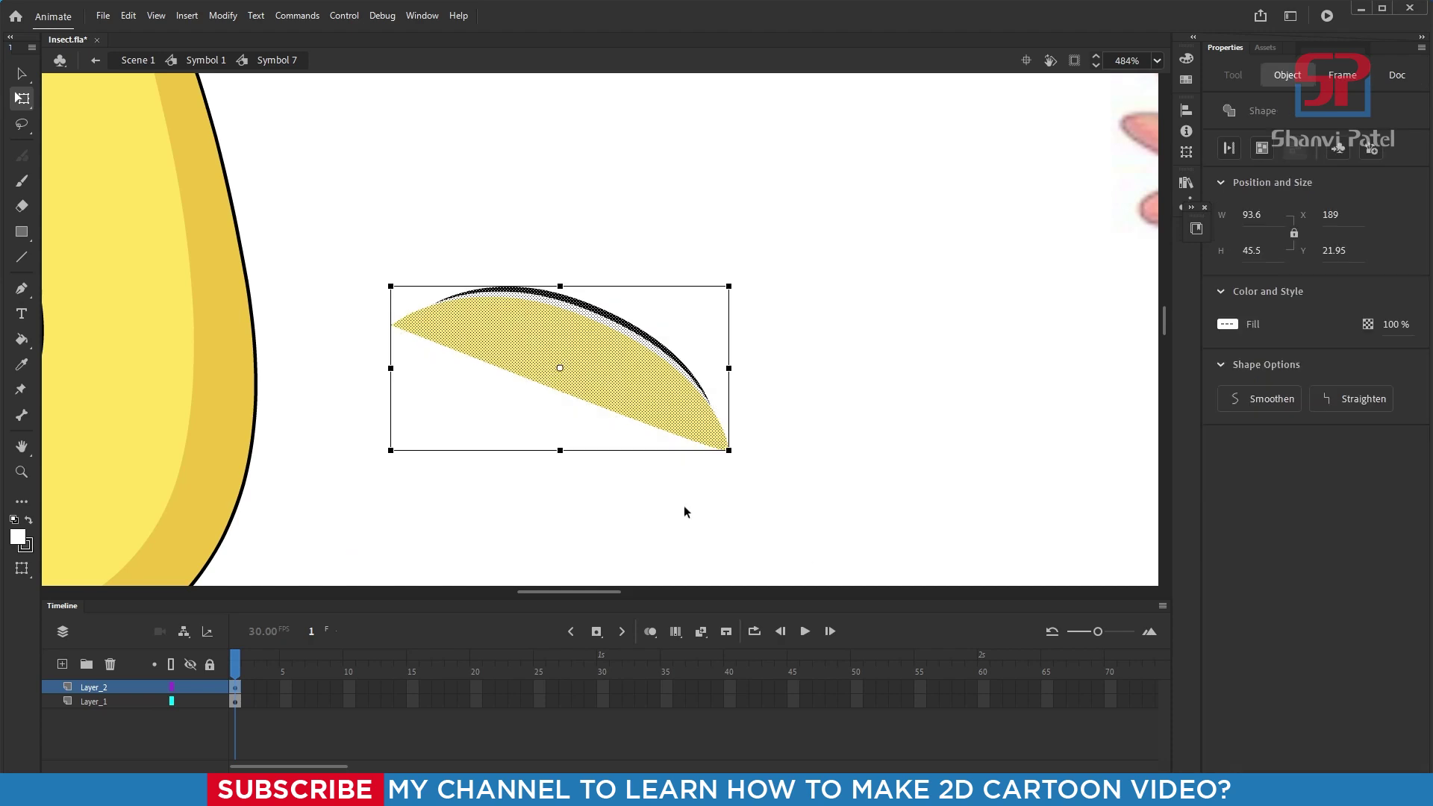
scroll(691, 411, "down", 5)
left_click_drag(674, 405, 290, 383)
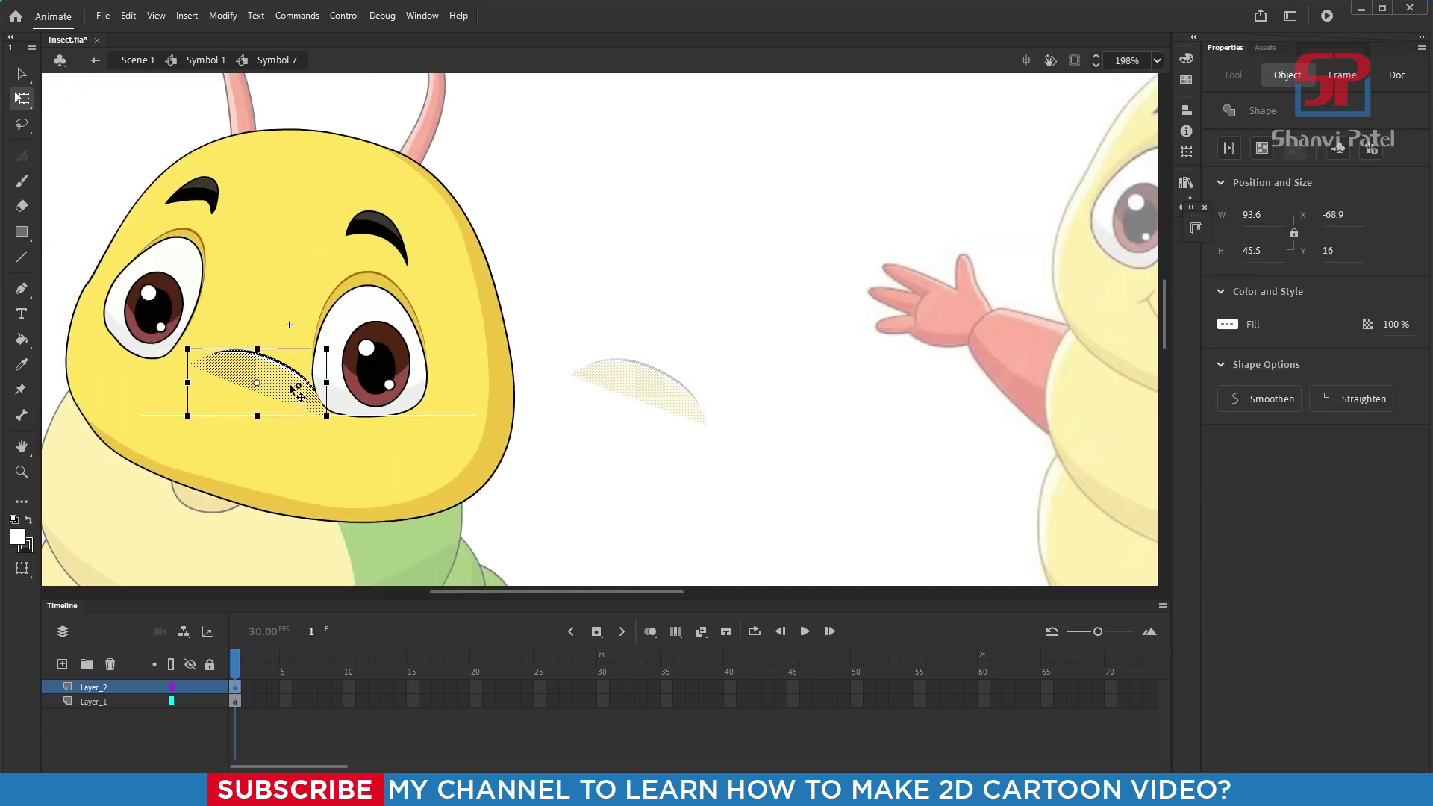
left_click(86, 297)
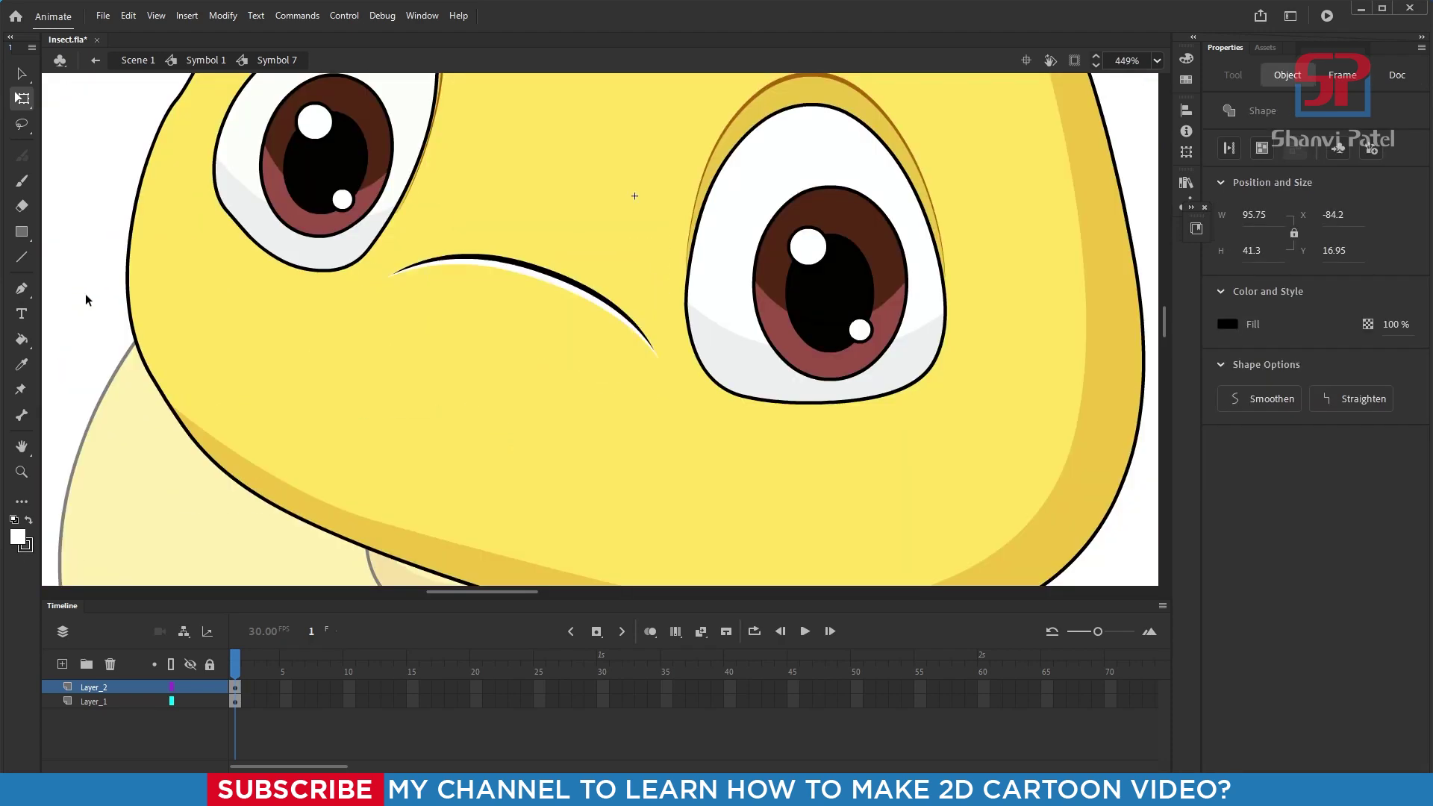
double_click(86, 300)
scroll(489, 337, "down", 5)
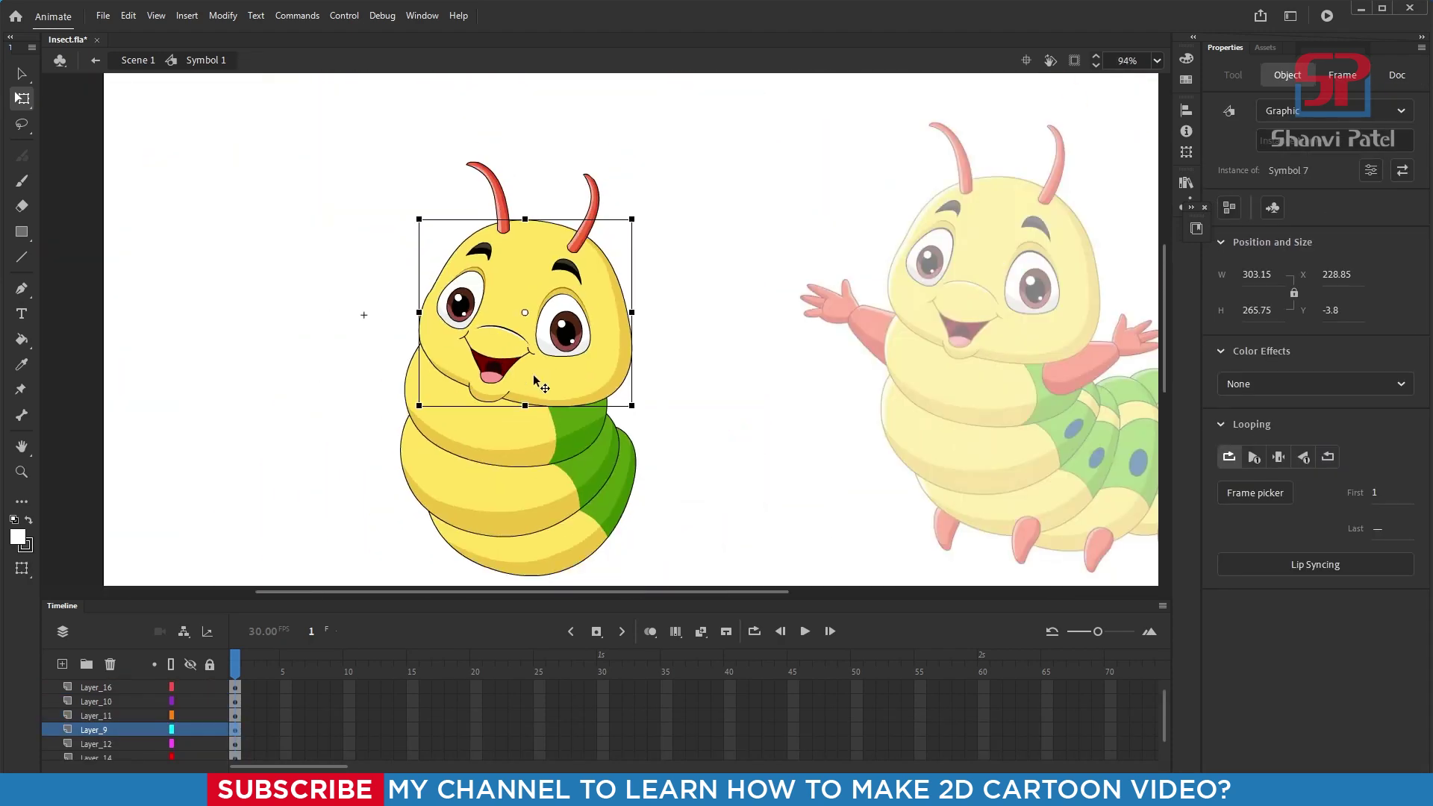
left_click(721, 423)
left_click_drag(805, 399, 665, 371)
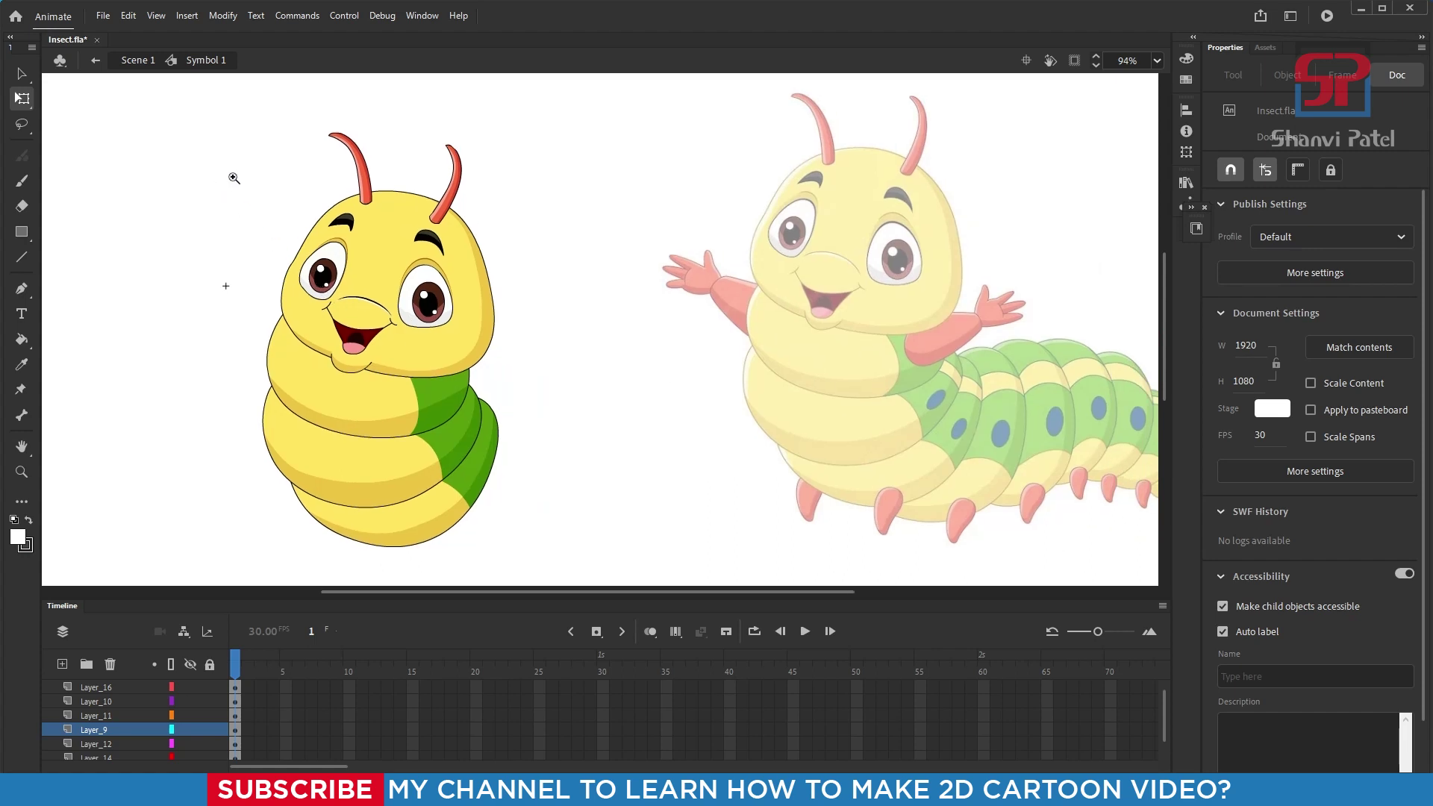
Step: Scale the mouth symbol down slightly to about 101.8 by 70.5 beneath the nose line
left_click_drag(224, 172, 678, 450)
left_click_drag(282, 203, 710, 471)
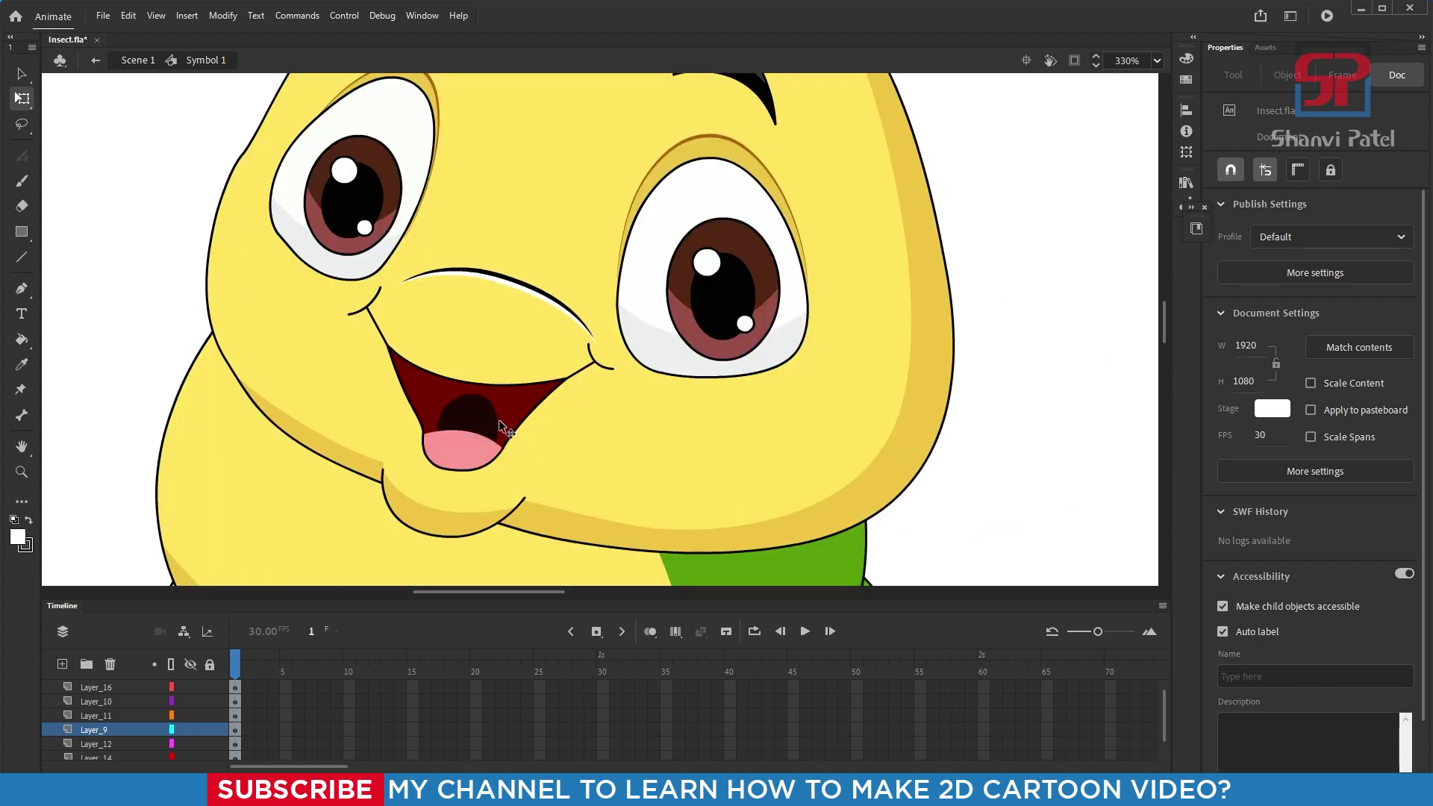
left_click(499, 419)
left_click_drag(614, 288, 605, 299)
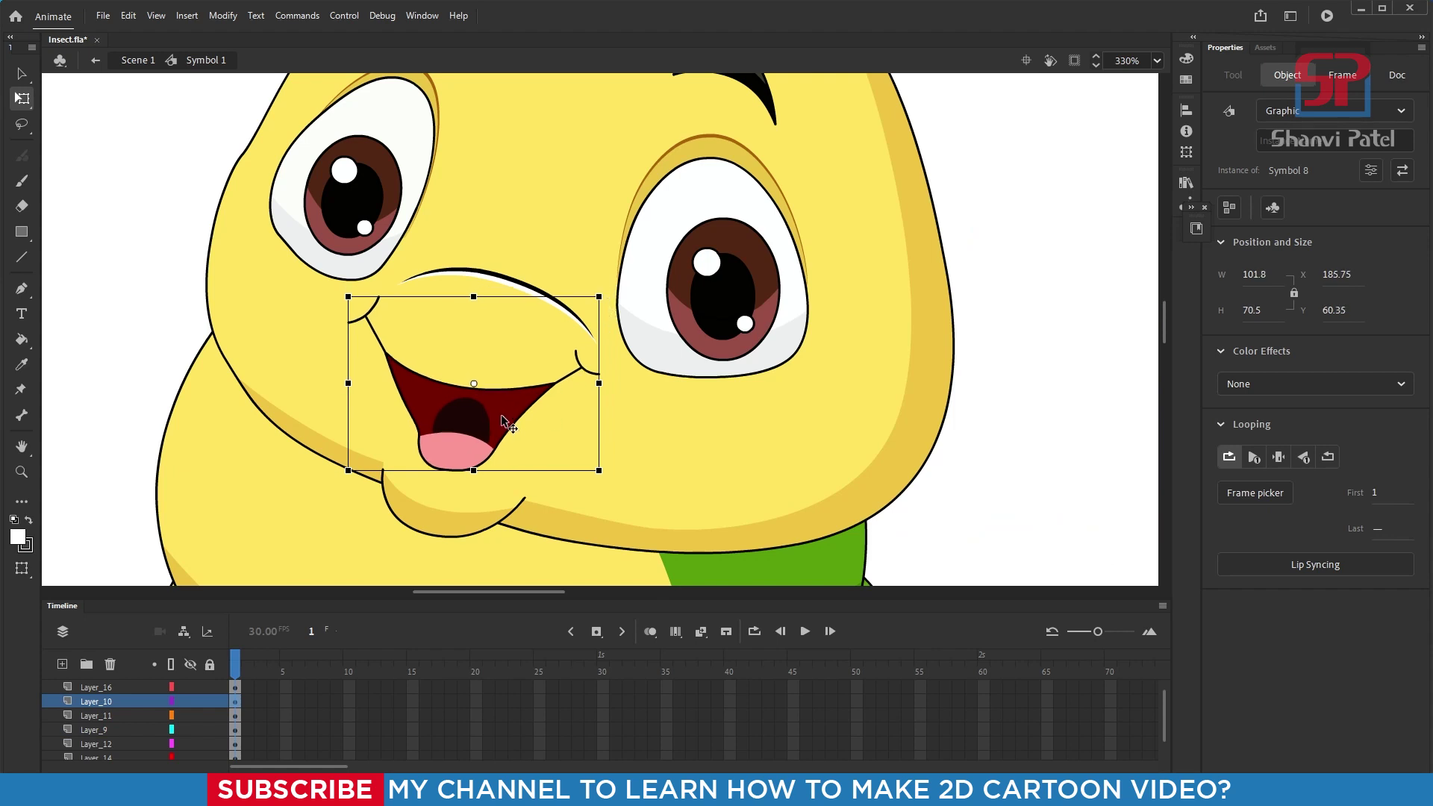
Step: Move the mouth symbol down slightly to Y 63.1 and deselect it
left_click_drag(500, 414, 503, 421)
scroll(699, 341, "down", 7)
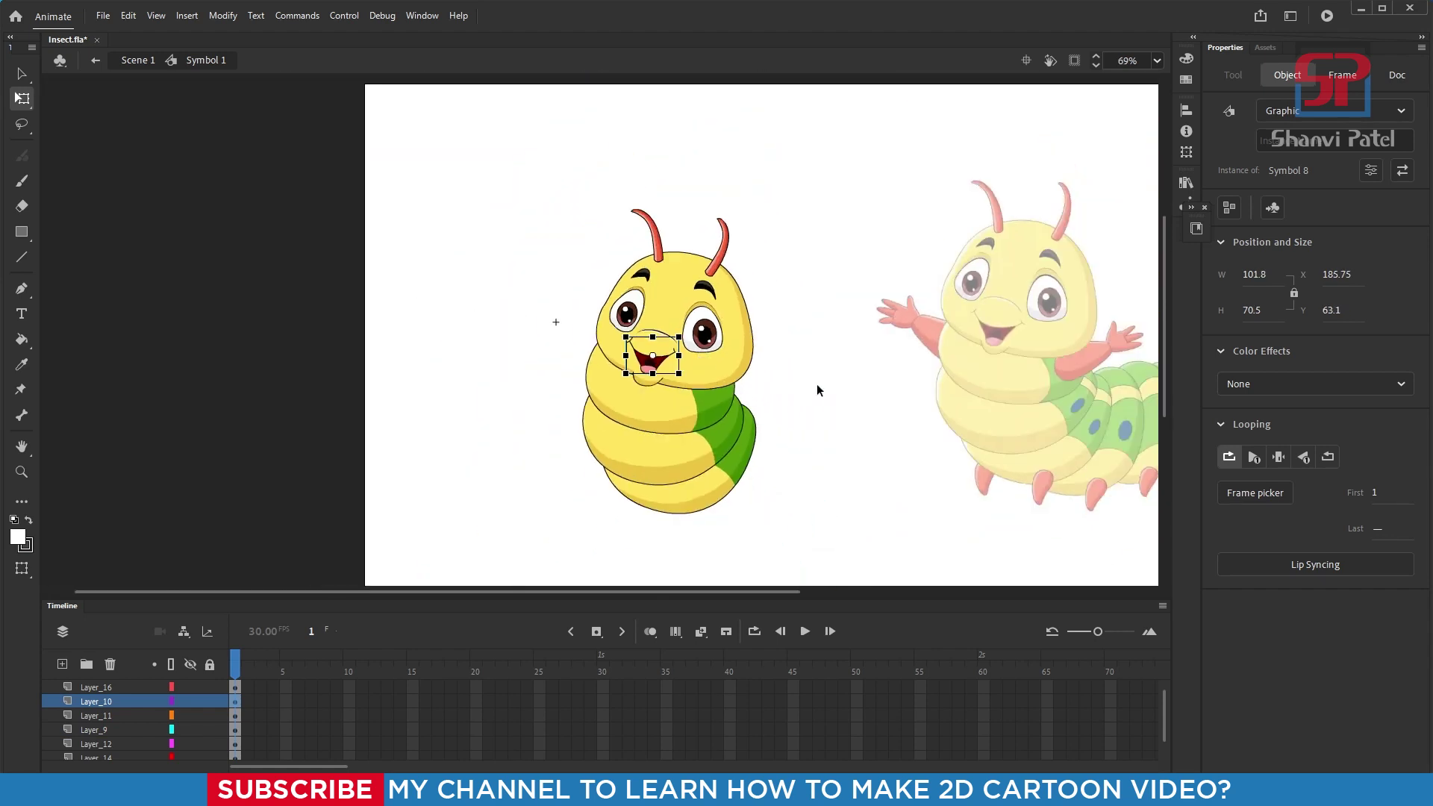
left_click(816, 384)
Step: Add a new layer and draw an oval about 194 by 265 over the reference caterpillar's middle body segments
left_click_drag(841, 396, 622, 340)
left_click_drag(314, 161, 936, 537)
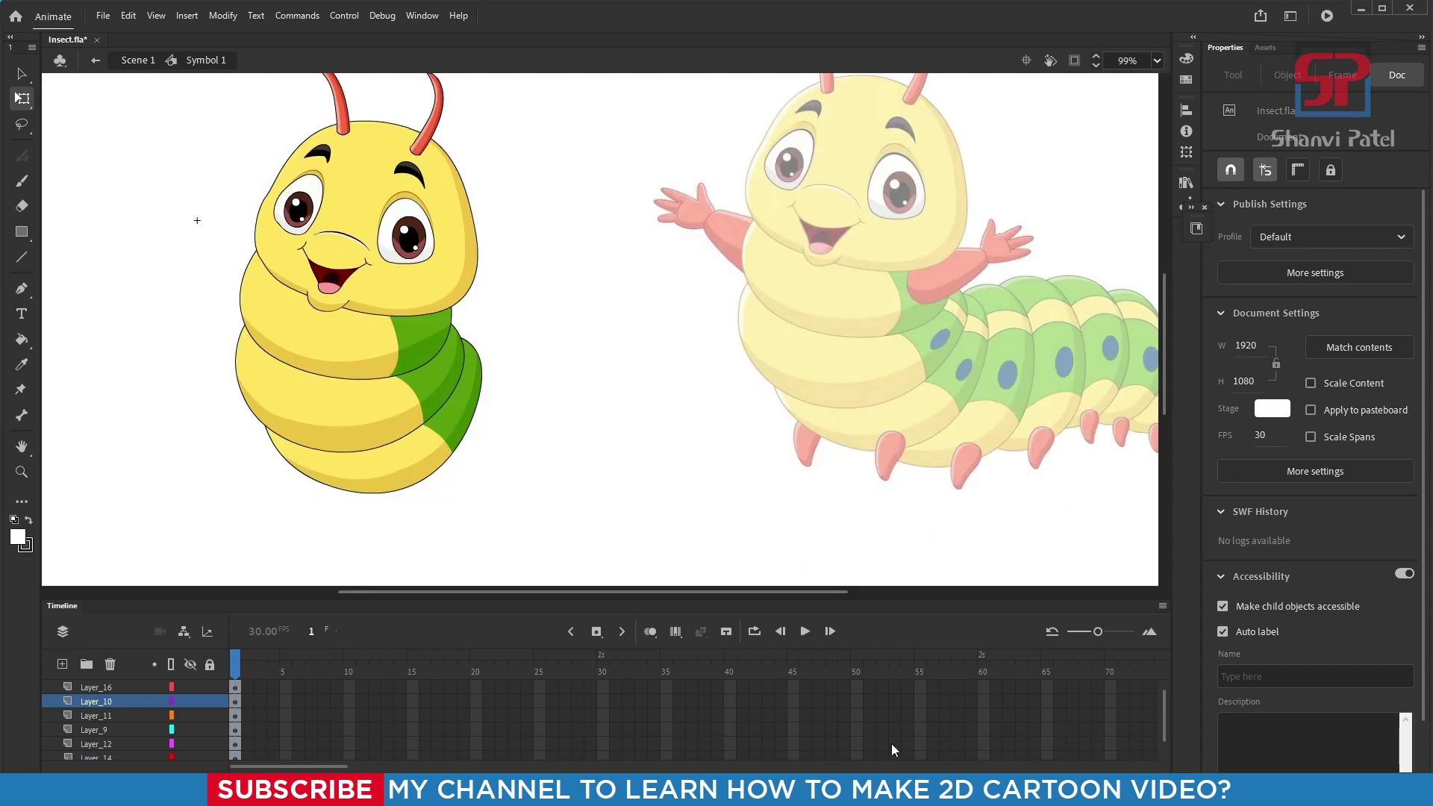
left_click_drag(647, 385, 528, 356)
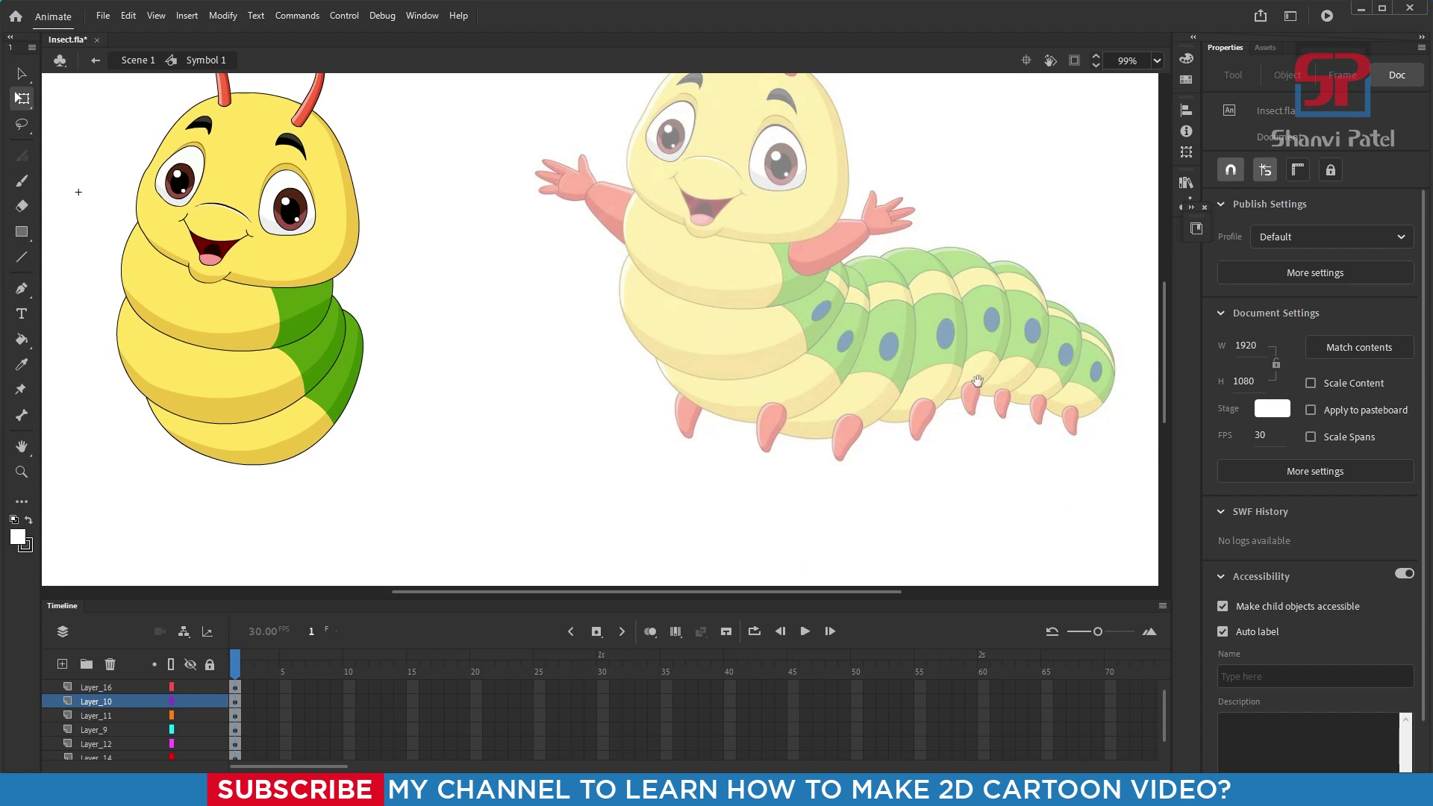
left_click_drag(533, 186, 1070, 573)
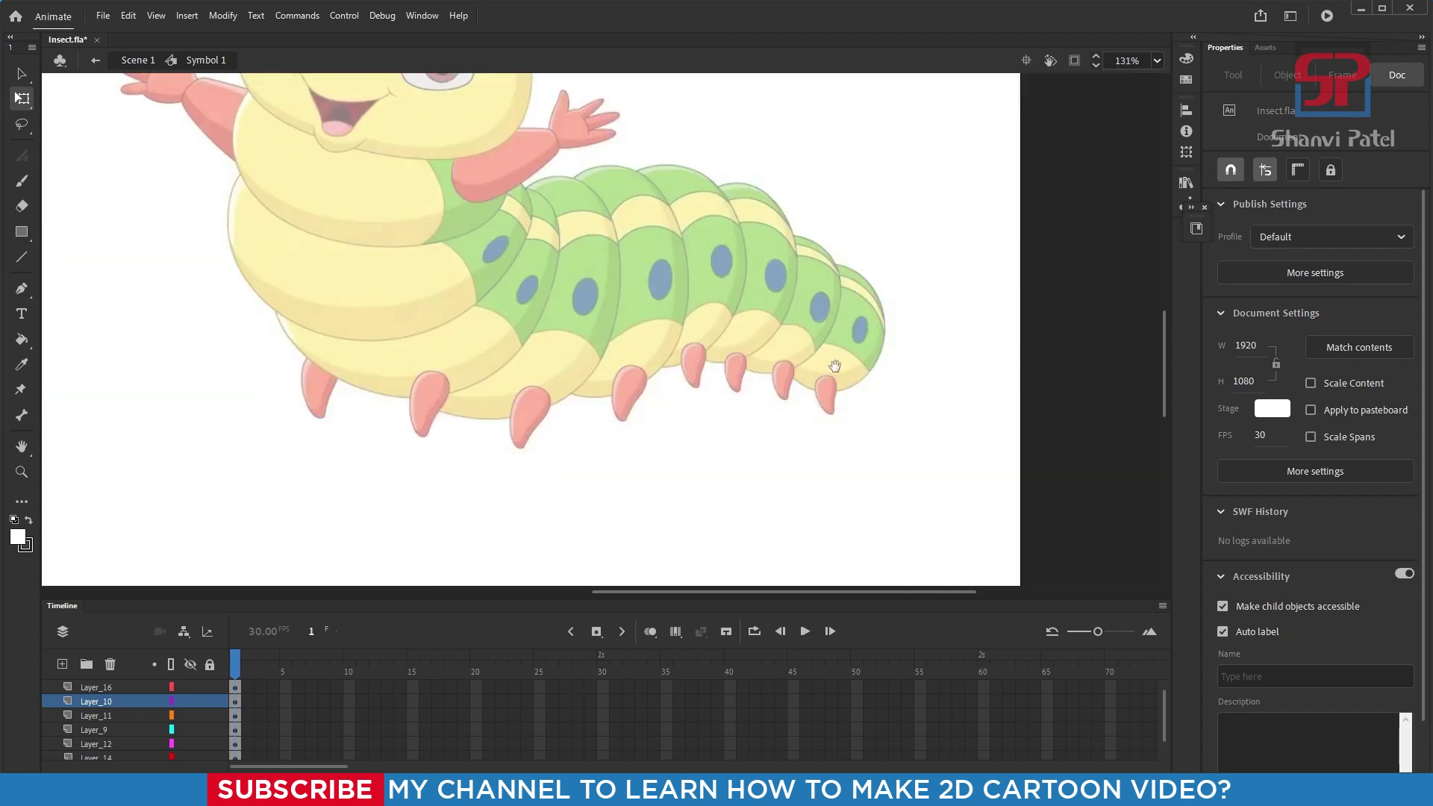
left_click_drag(835, 372, 806, 442)
left_click_drag(341, 163, 954, 604)
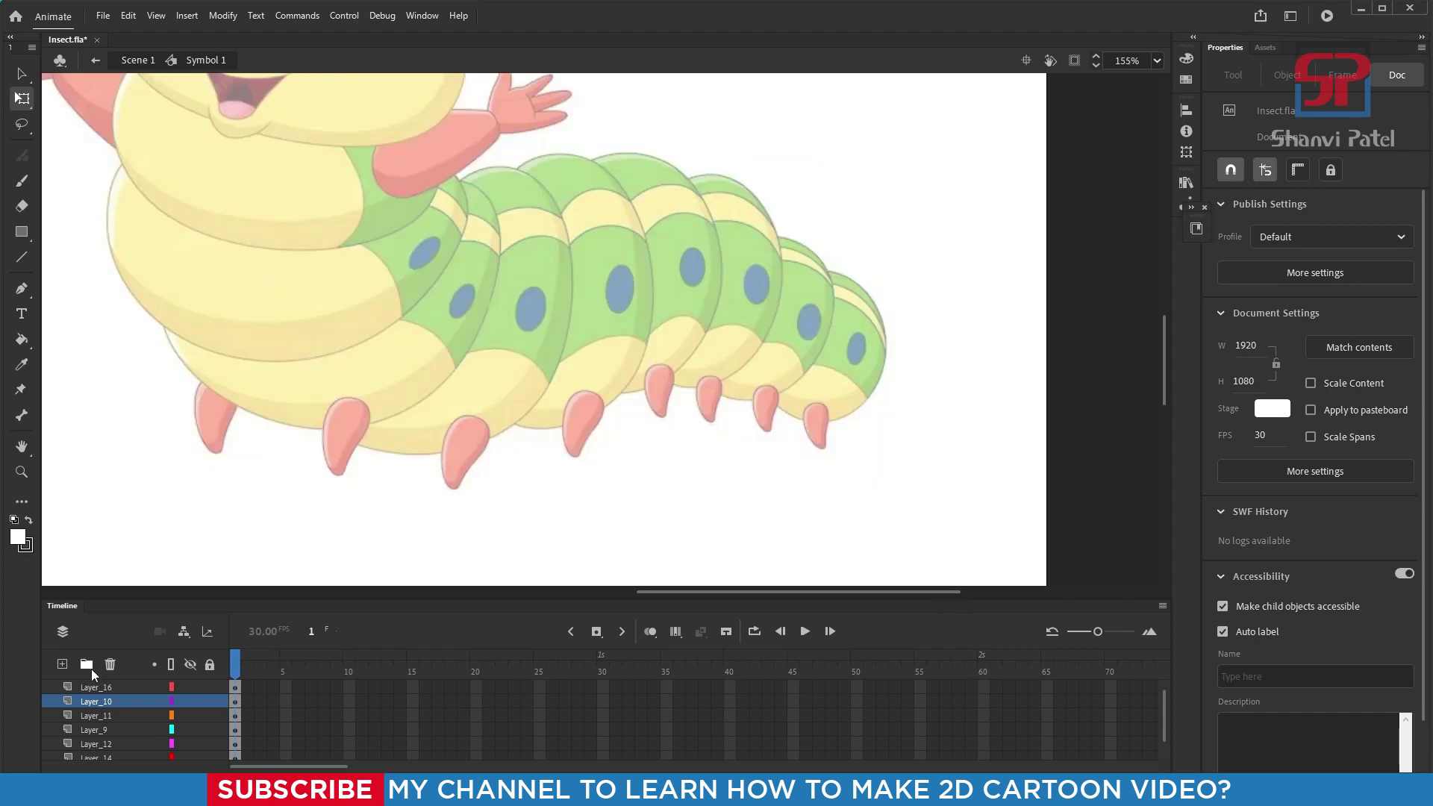
left_click(62, 664)
key("p")
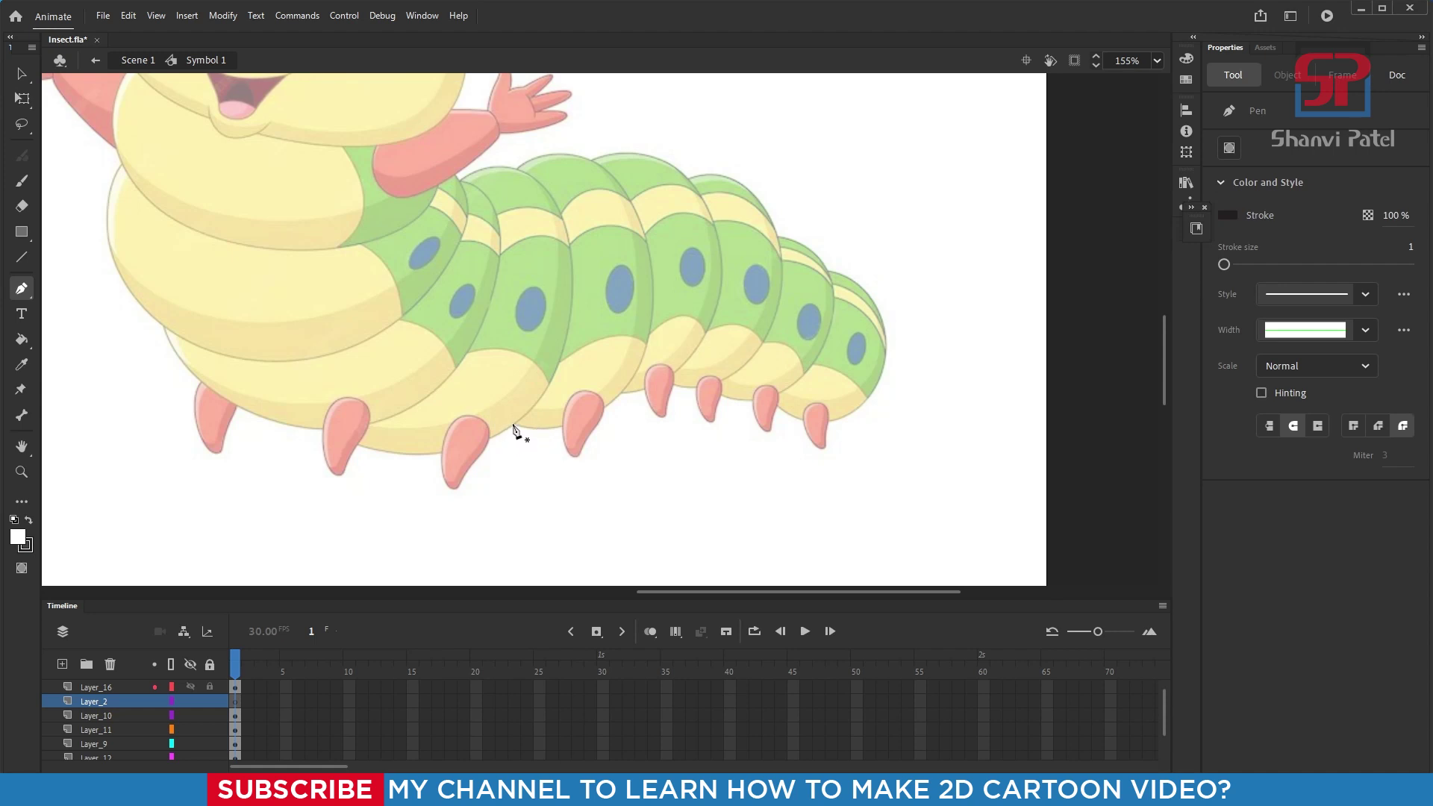
left_click(21, 232)
left_click(53, 280)
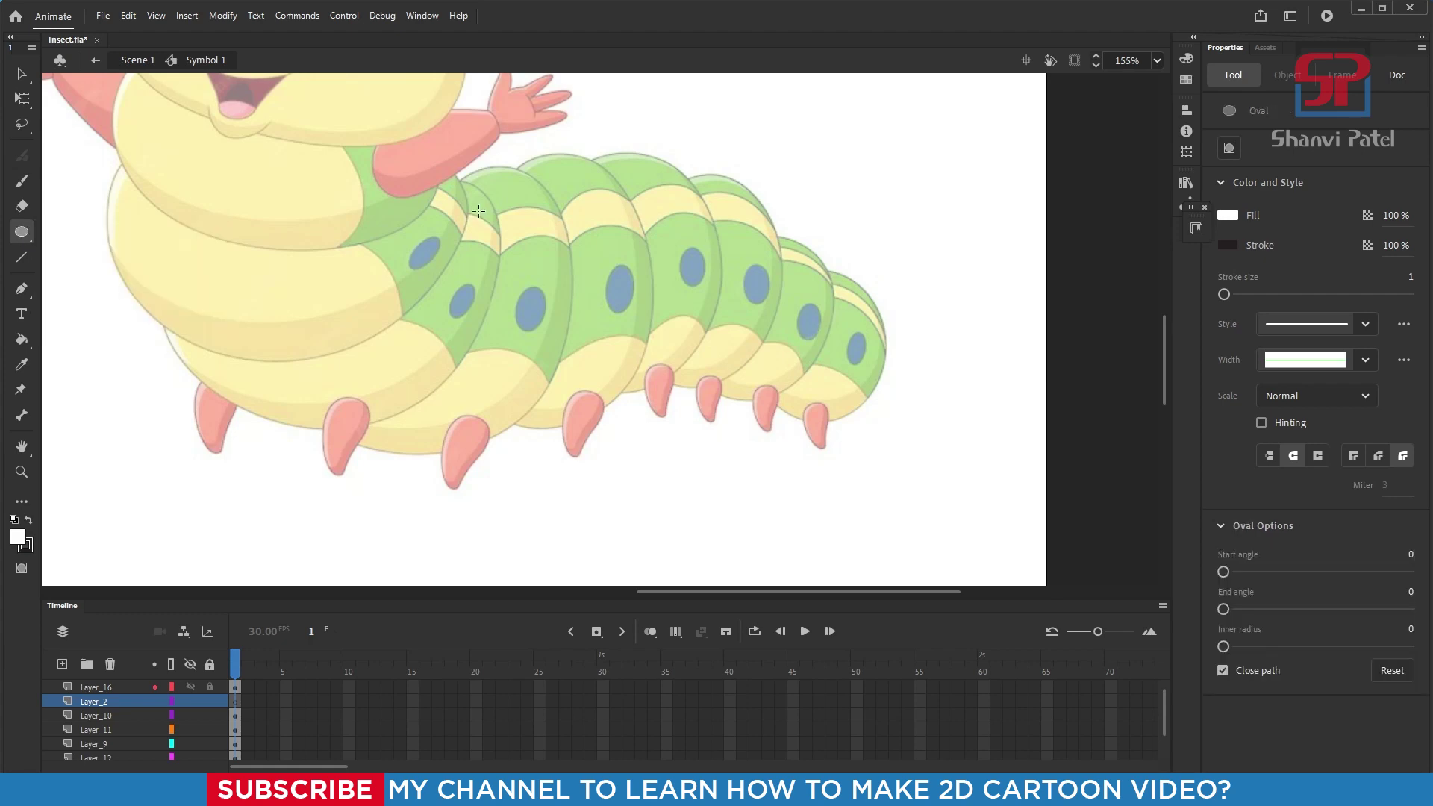
left_click_drag(500, 150, 727, 456)
Step: Remove the white fill from the oval, keeping only its black outline
left_click(21, 97)
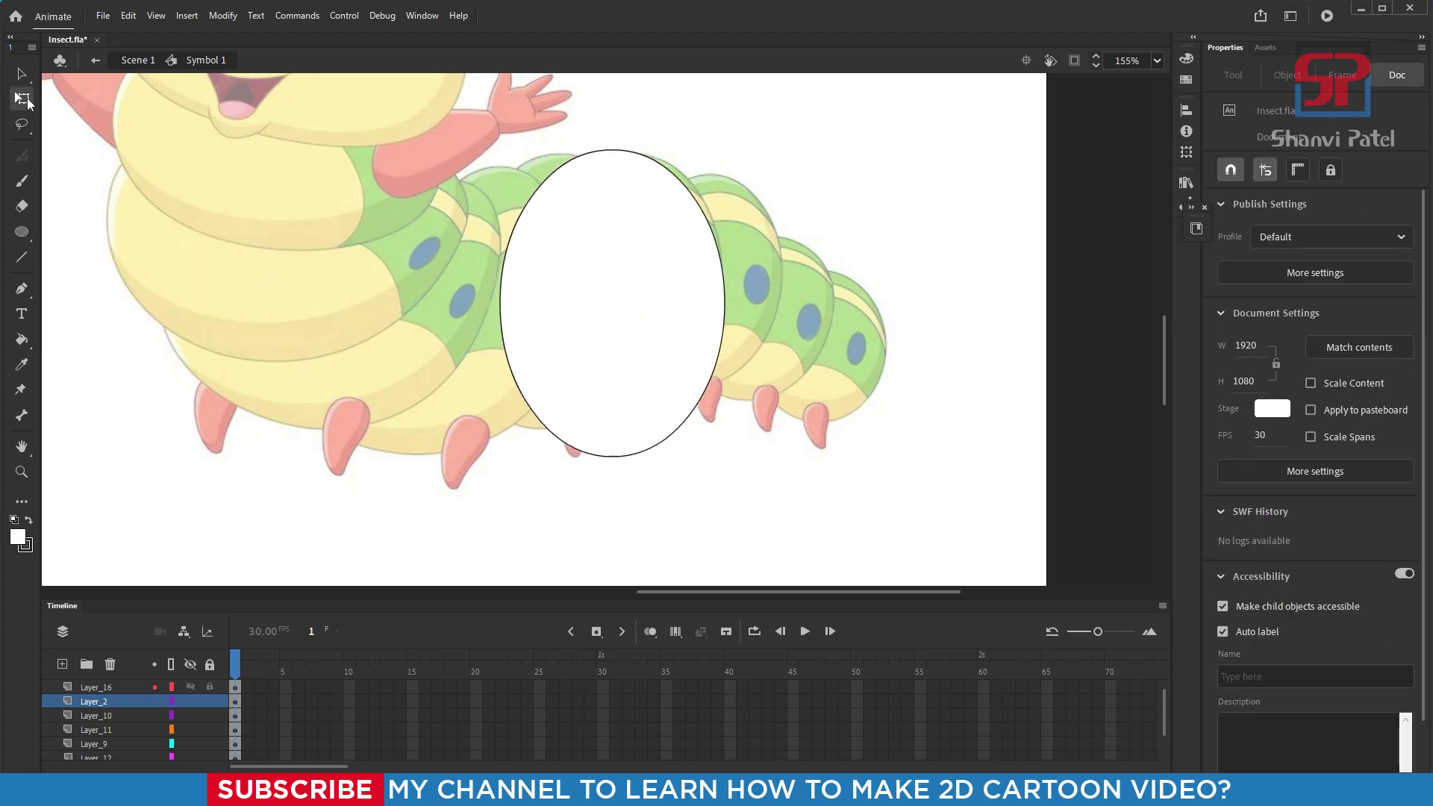
left_click(609, 314)
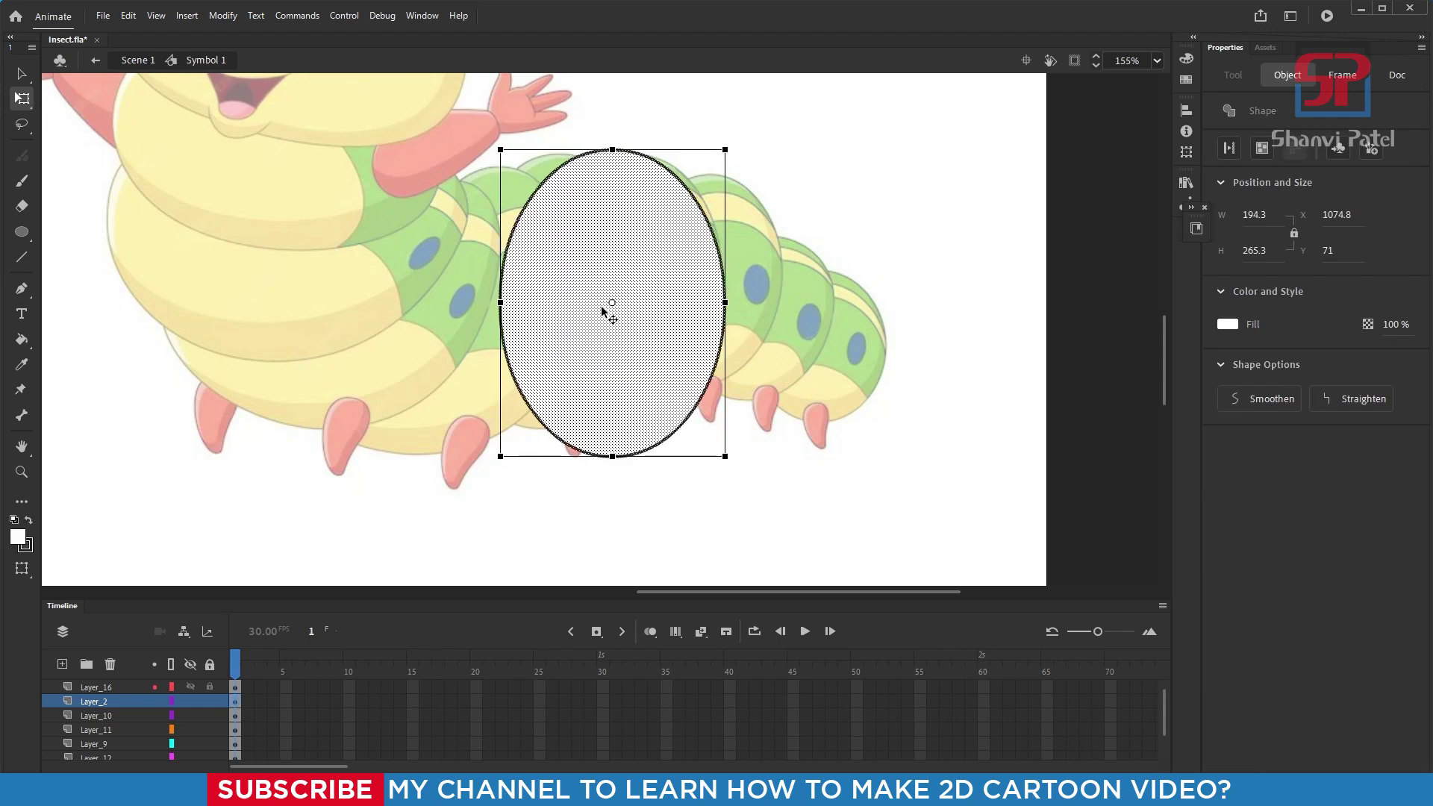
left_click(1228, 324)
left_click(1194, 339)
Step: Reposition the oval outline over the reference's middle body segment and resize it to about 158.9 by 236.95
left_click_drag(707, 223, 655, 227)
left_click_drag(561, 459, 561, 438)
key("shift+Up")
key("Up")
key("Up")
key("Up")
key("Up")
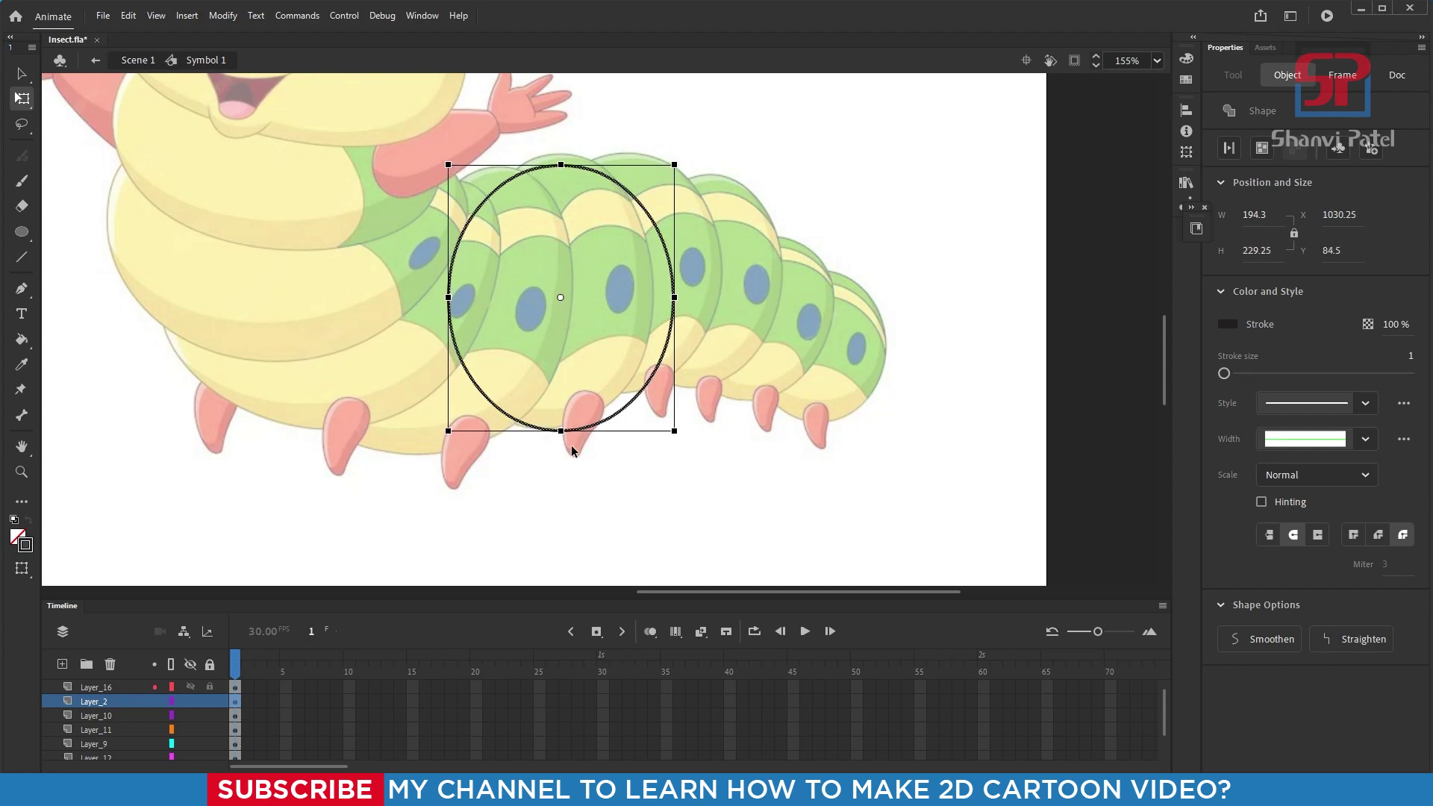
left_click_drag(673, 295, 652, 294)
left_click_drag(563, 161, 564, 153)
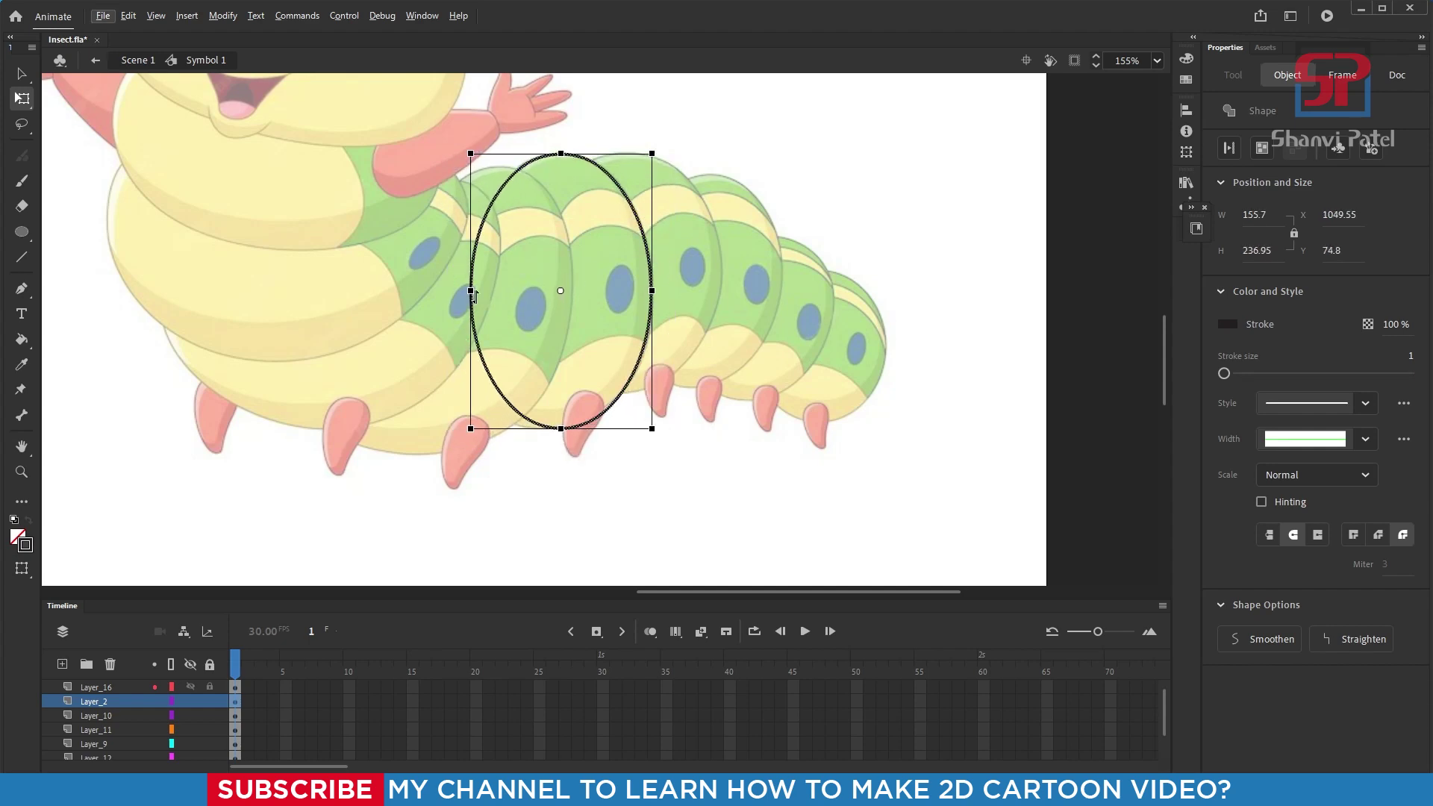
left_click_drag(470, 291, 467, 291)
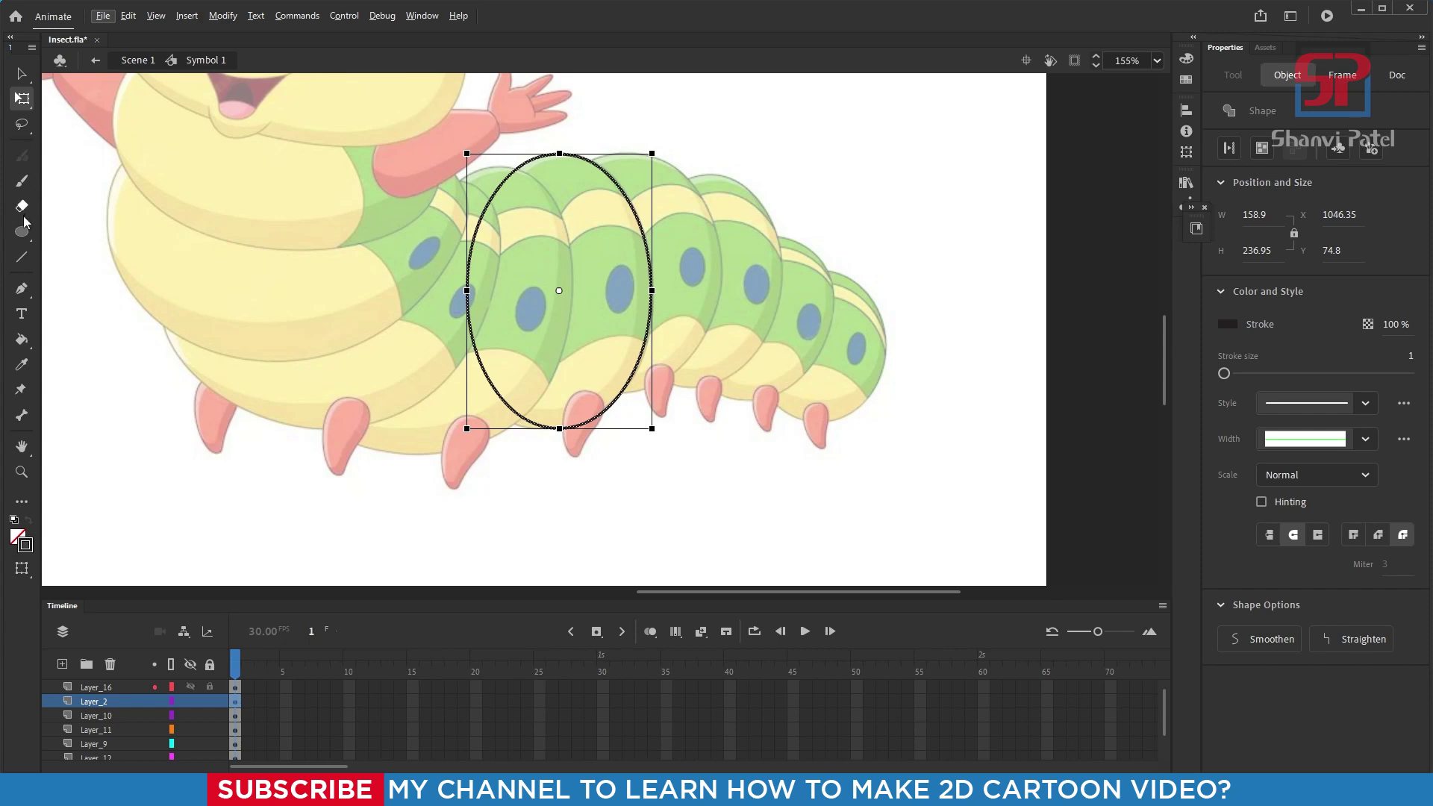
Step: Draw a curved Pen line across the oval's lower part, separating the green area from the yellow belly
key("p")
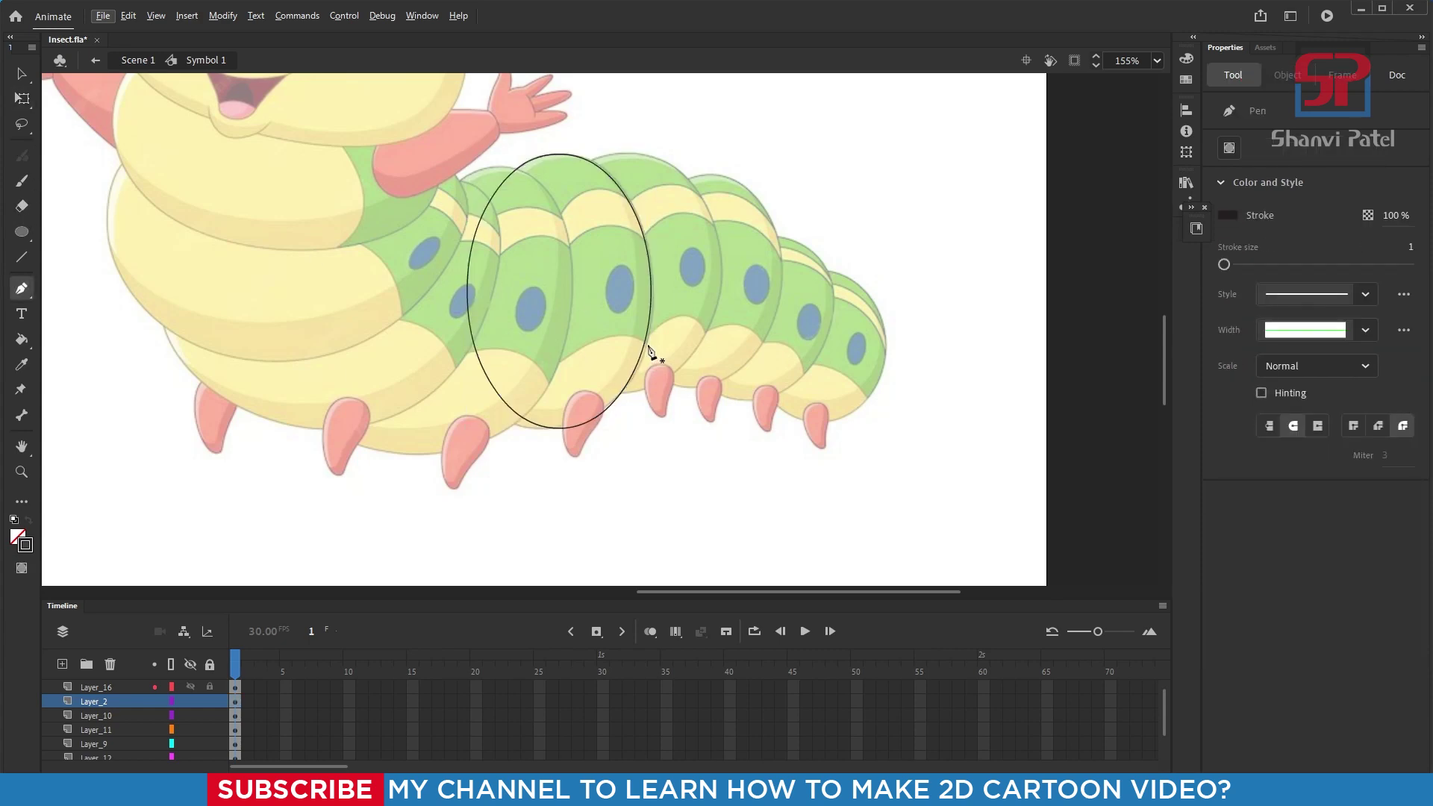
left_click_drag(463, 426, 492, 404)
left_click_drag(653, 354, 688, 407)
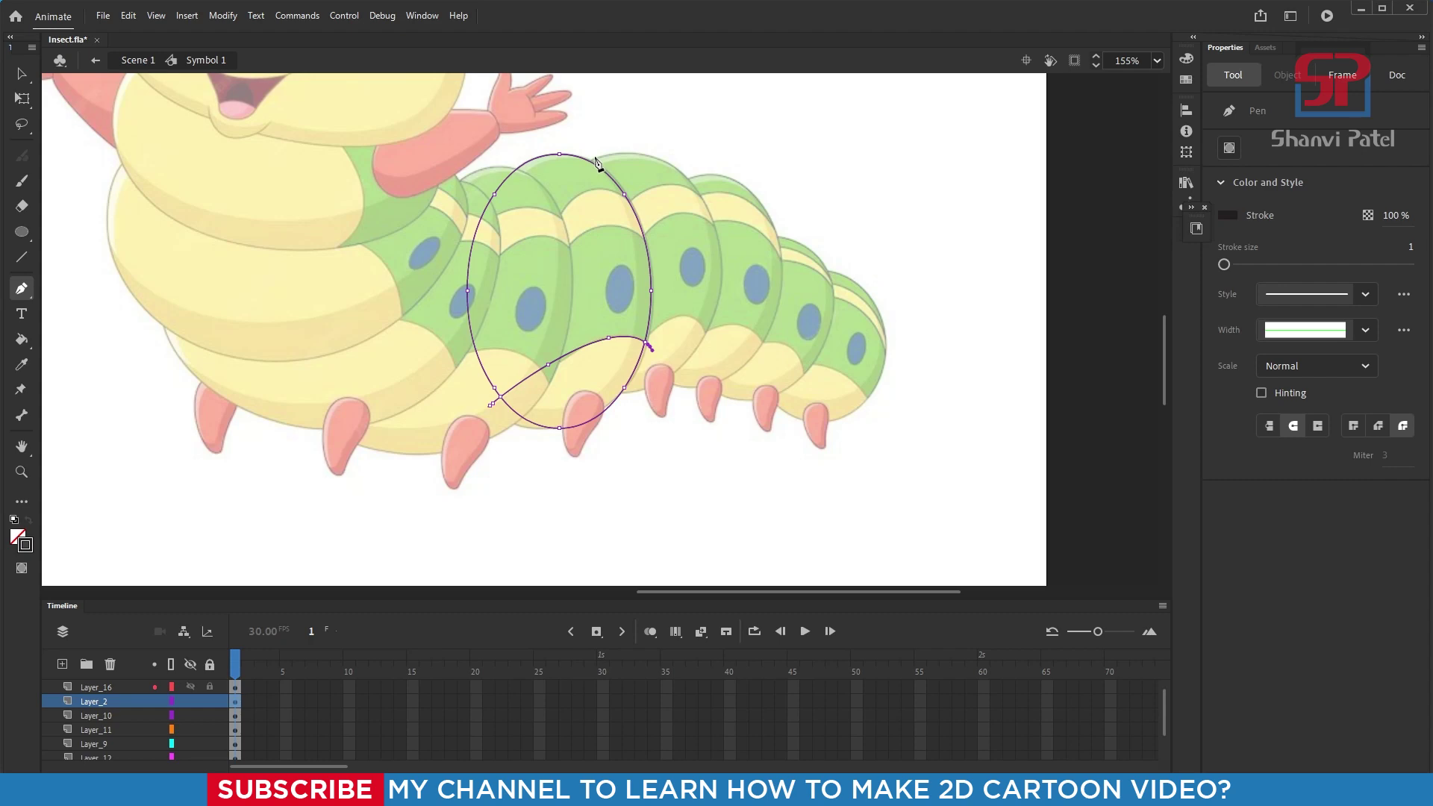
left_click(595, 158)
key("ctrl+z")
key("v")
key("p")
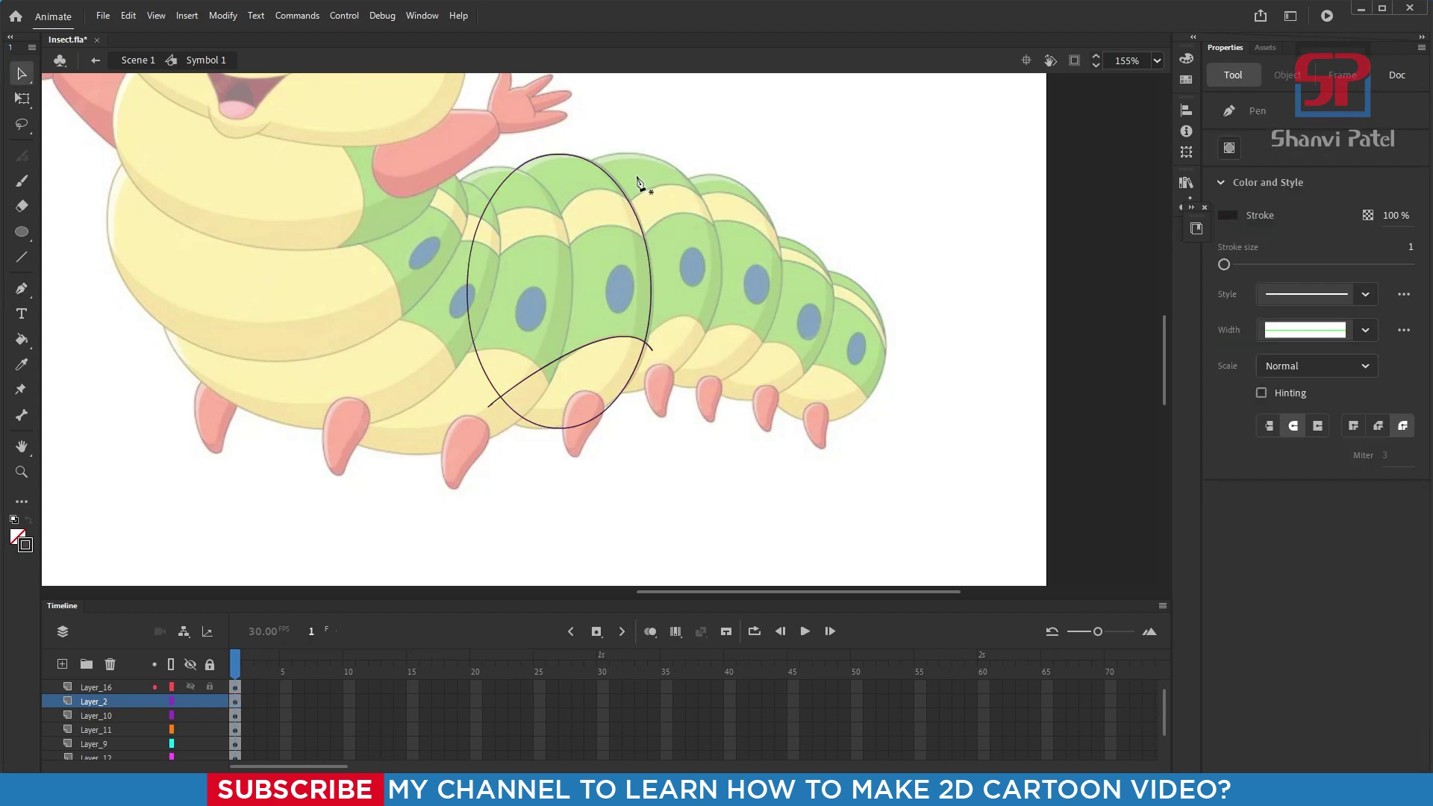
Step: Draw a shading curve with the Pen tool just inside the oval's right edge, continuing around its lower edge
left_click(596, 157)
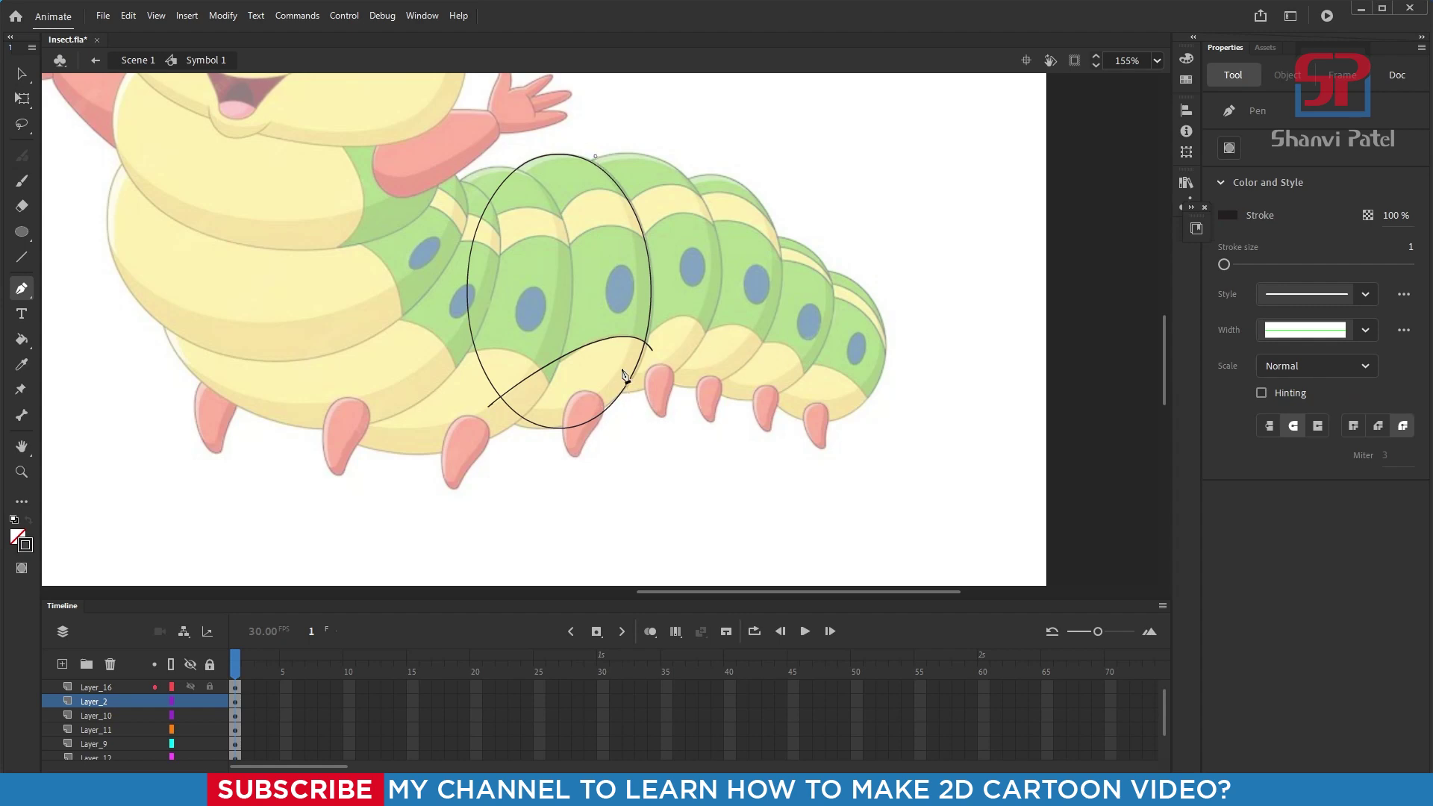
left_click_drag(626, 352, 592, 469)
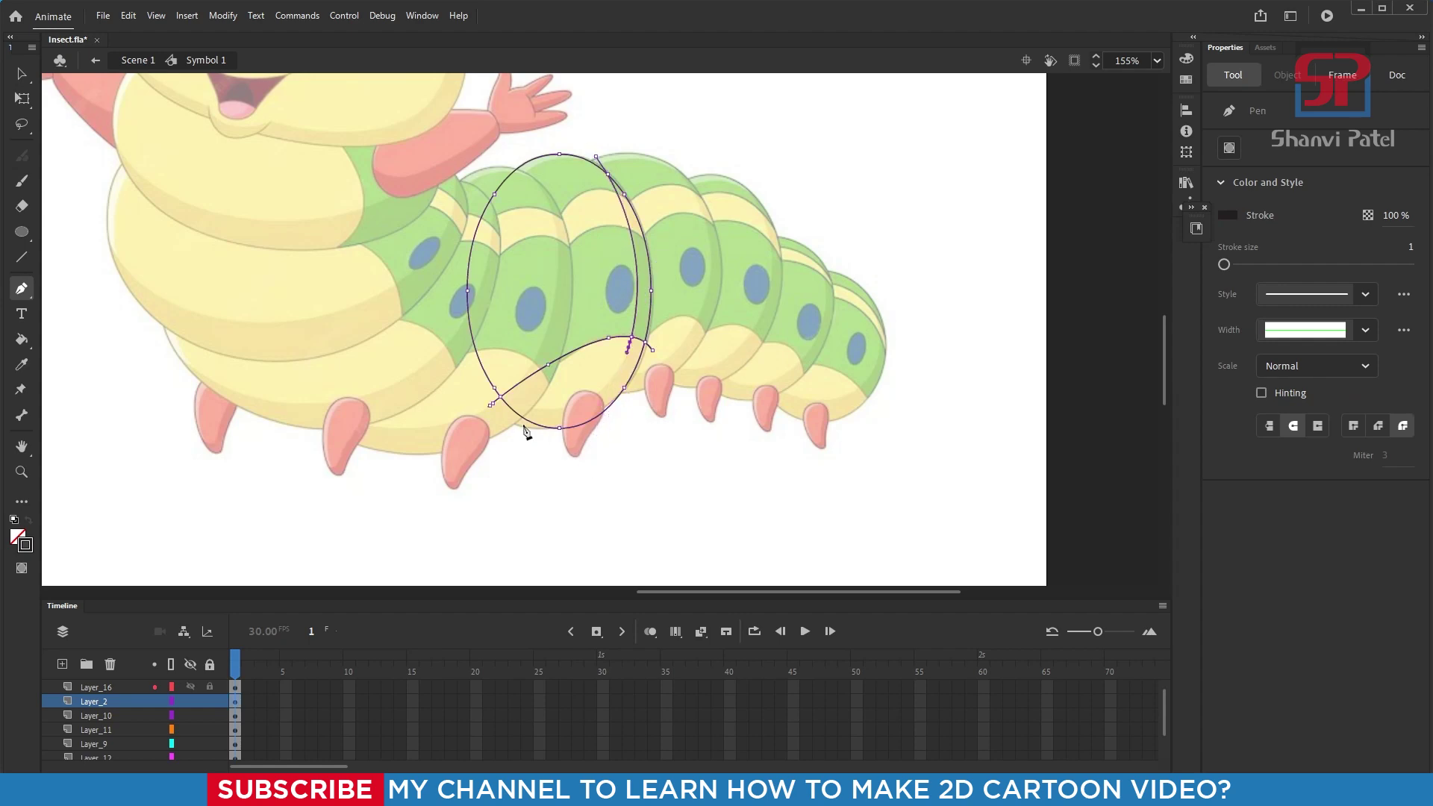
mouse_move(482, 393)
left_mouse_down()
mouse_move(376, 340)
mouse_move(479, 391)
left_mouse_up()
left_click(22, 98)
Step: Fill the oval's main upper area and its right shading strip with the light and dark greens sampled from the caterpillar's body
scroll(736, 384, "down", 5)
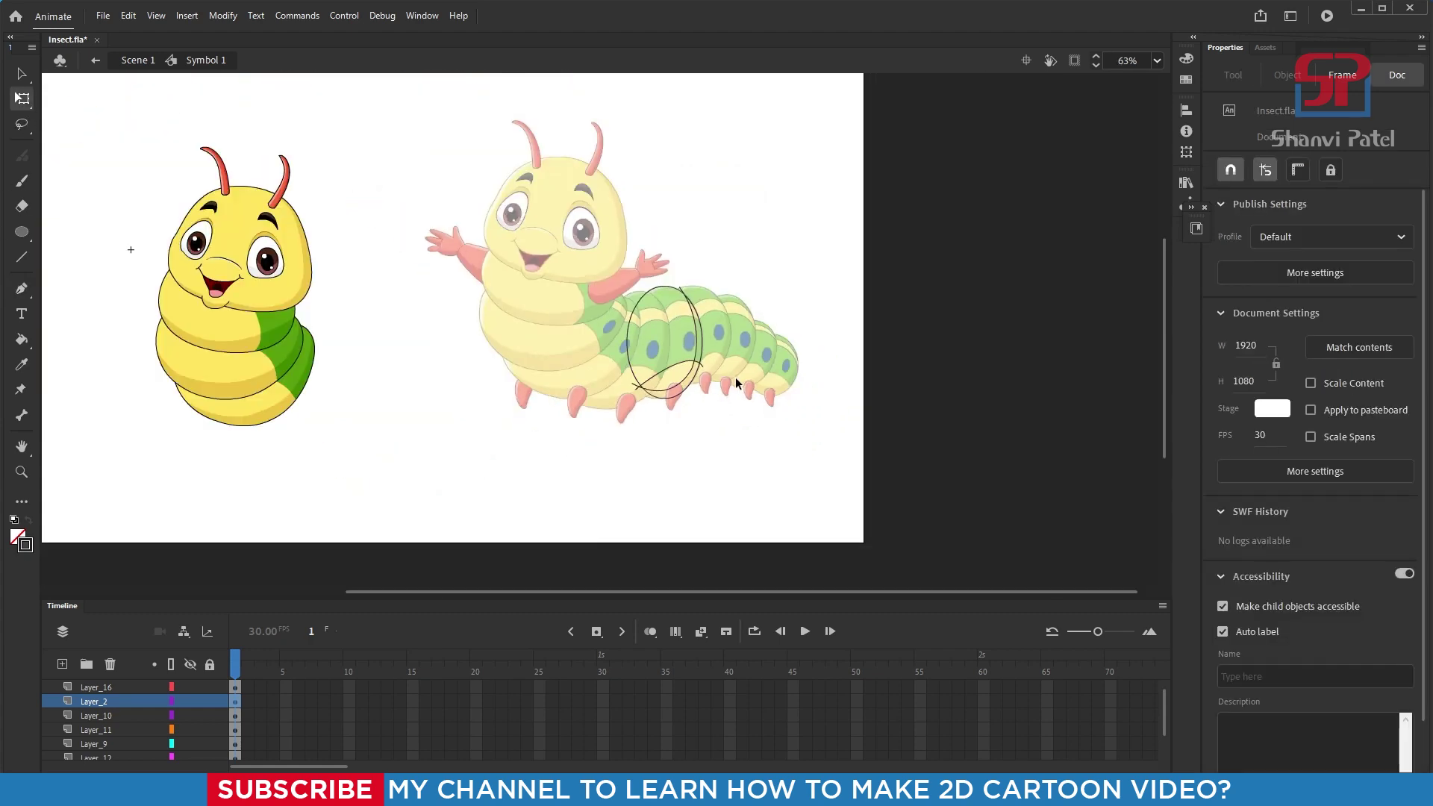
scroll(495, 370, "up", 3)
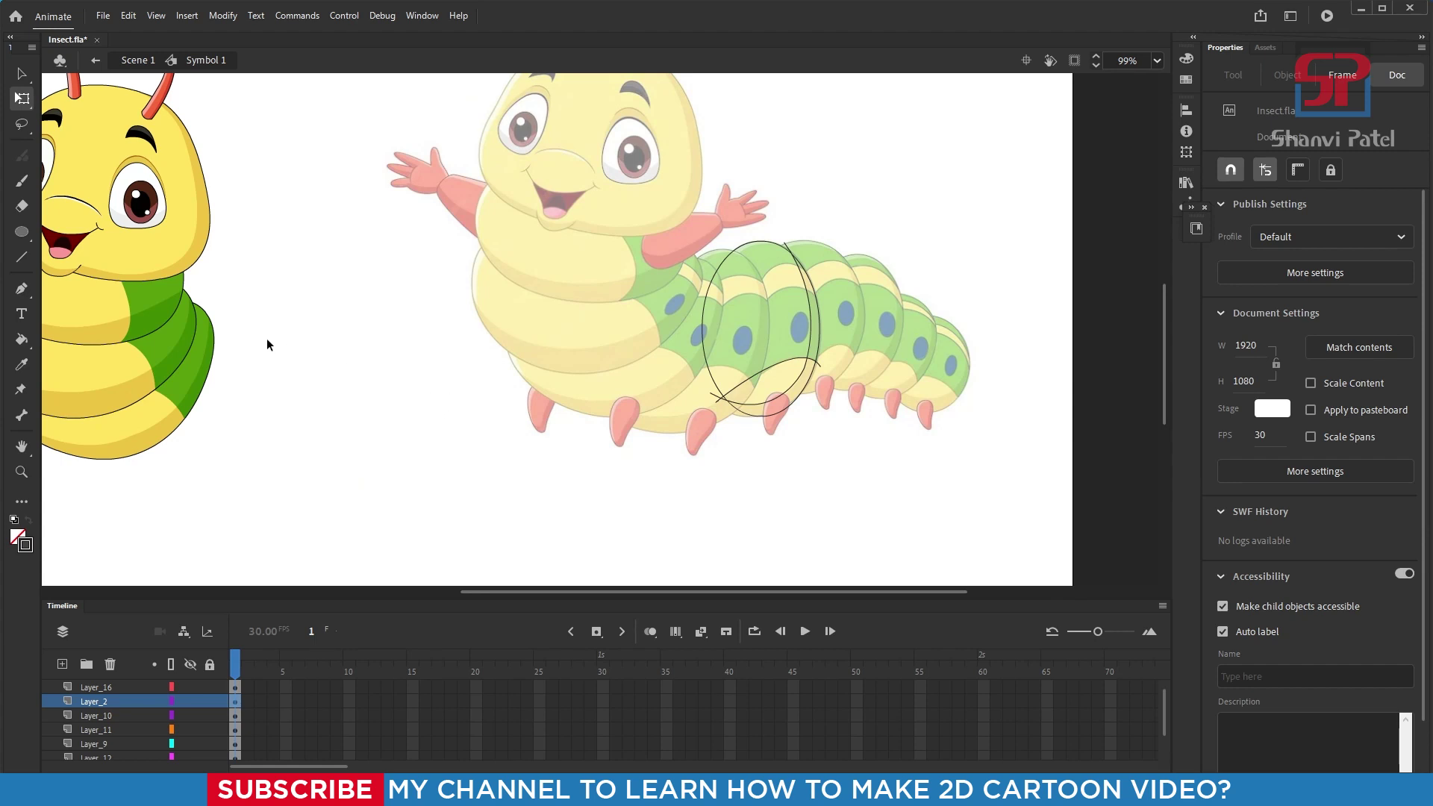
key("i")
left_click(181, 328)
left_click(758, 289)
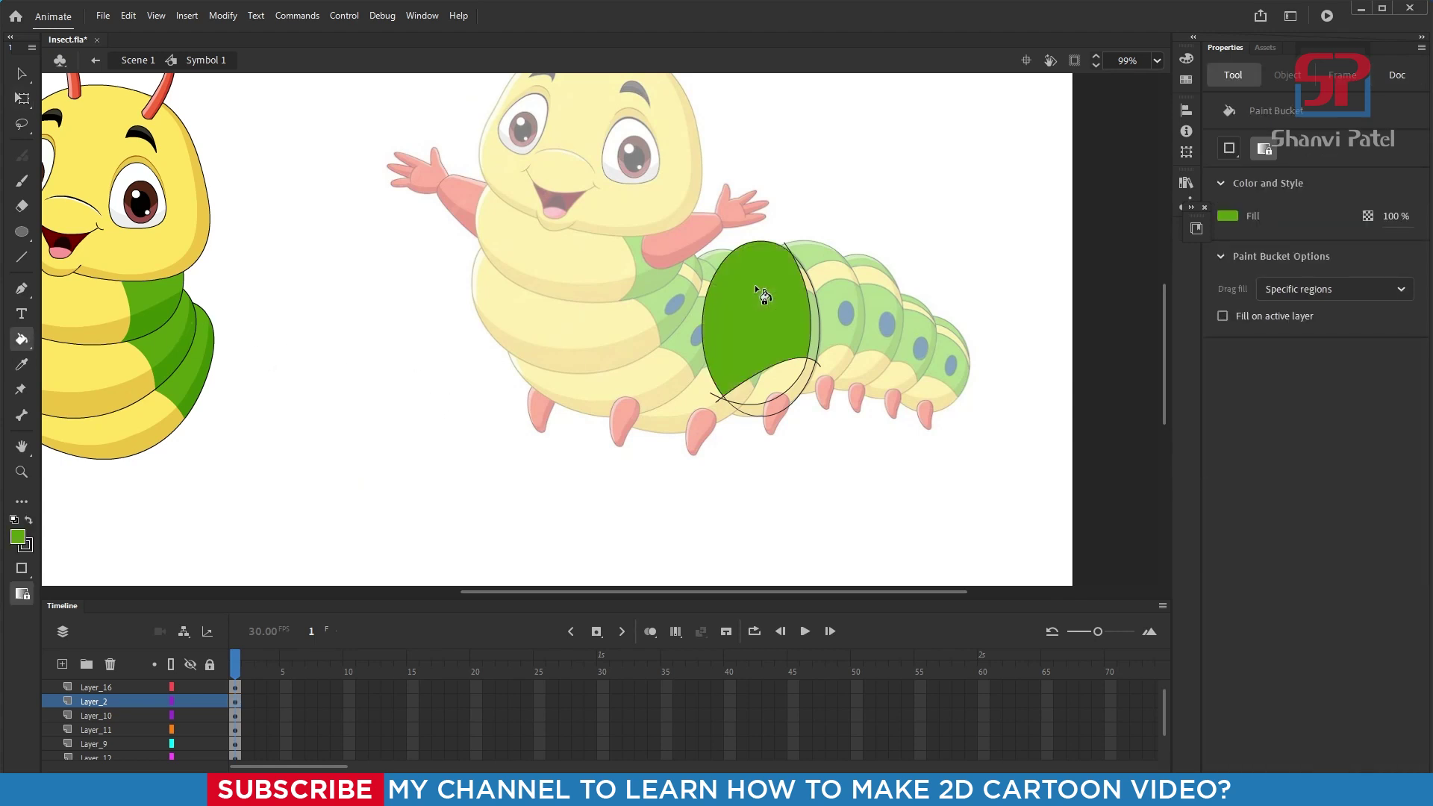
key("i")
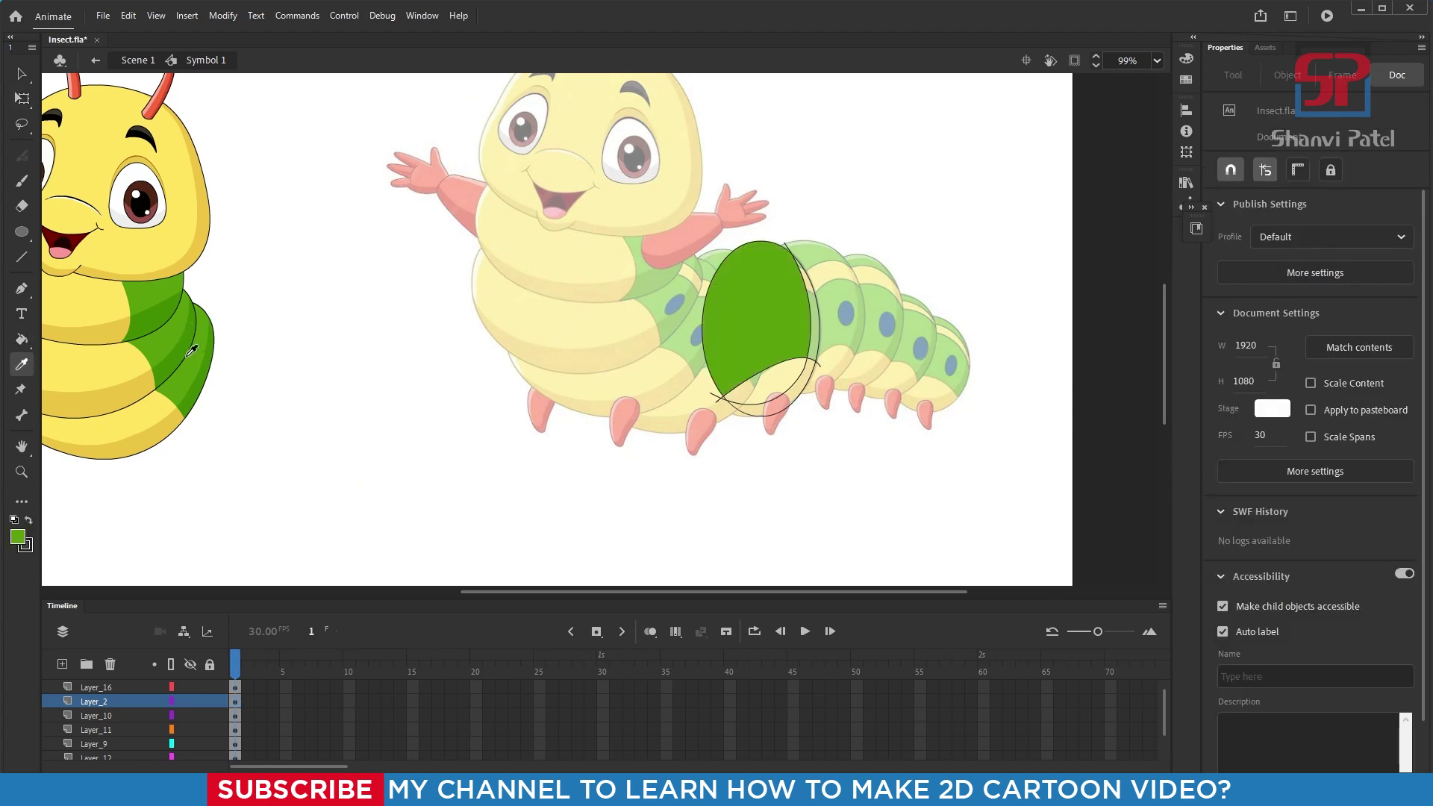
left_click(192, 350)
left_click(816, 332)
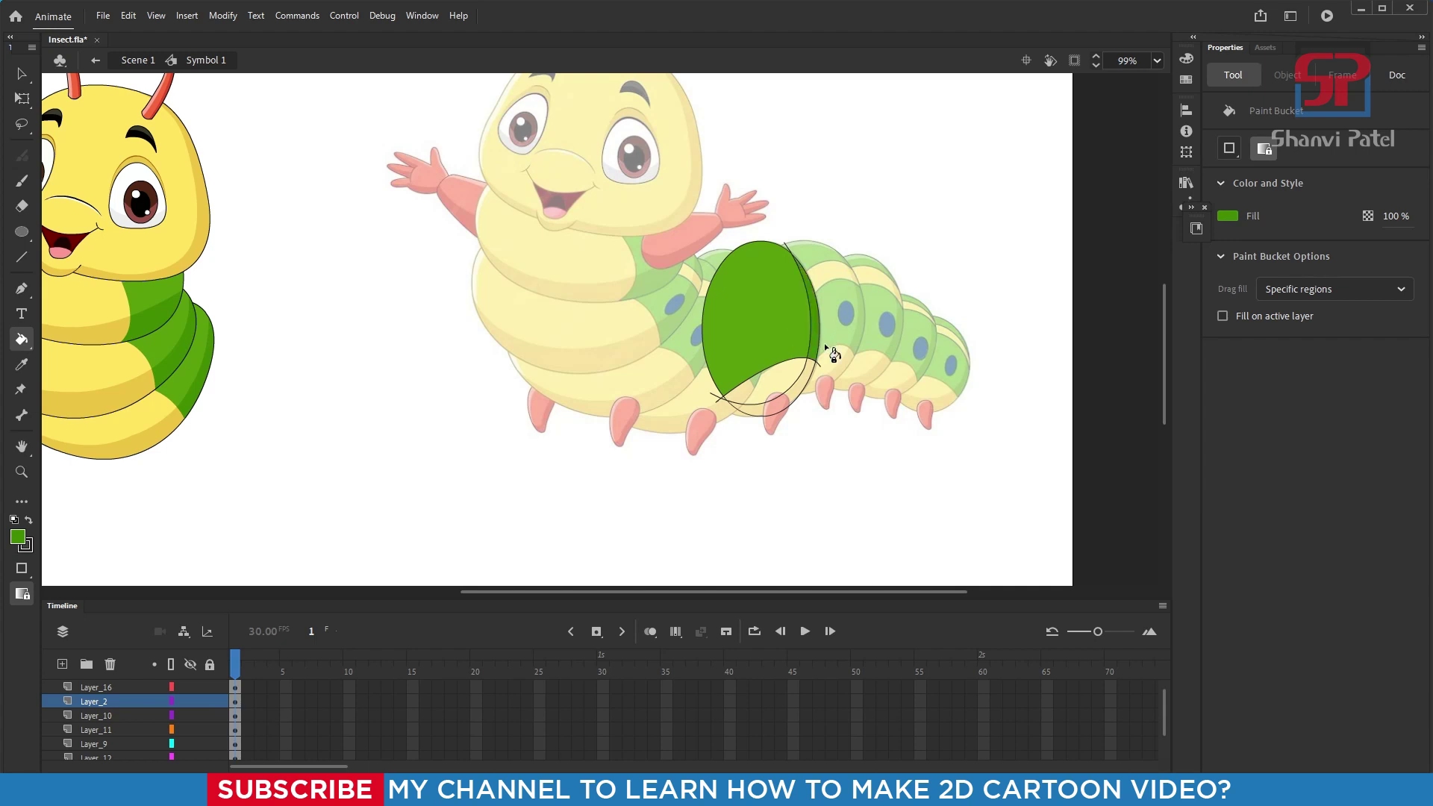
Step: Fill the oval's belly area and its lower shading strip with the light and dark yellows sampled from the caterpillar's body
key("i")
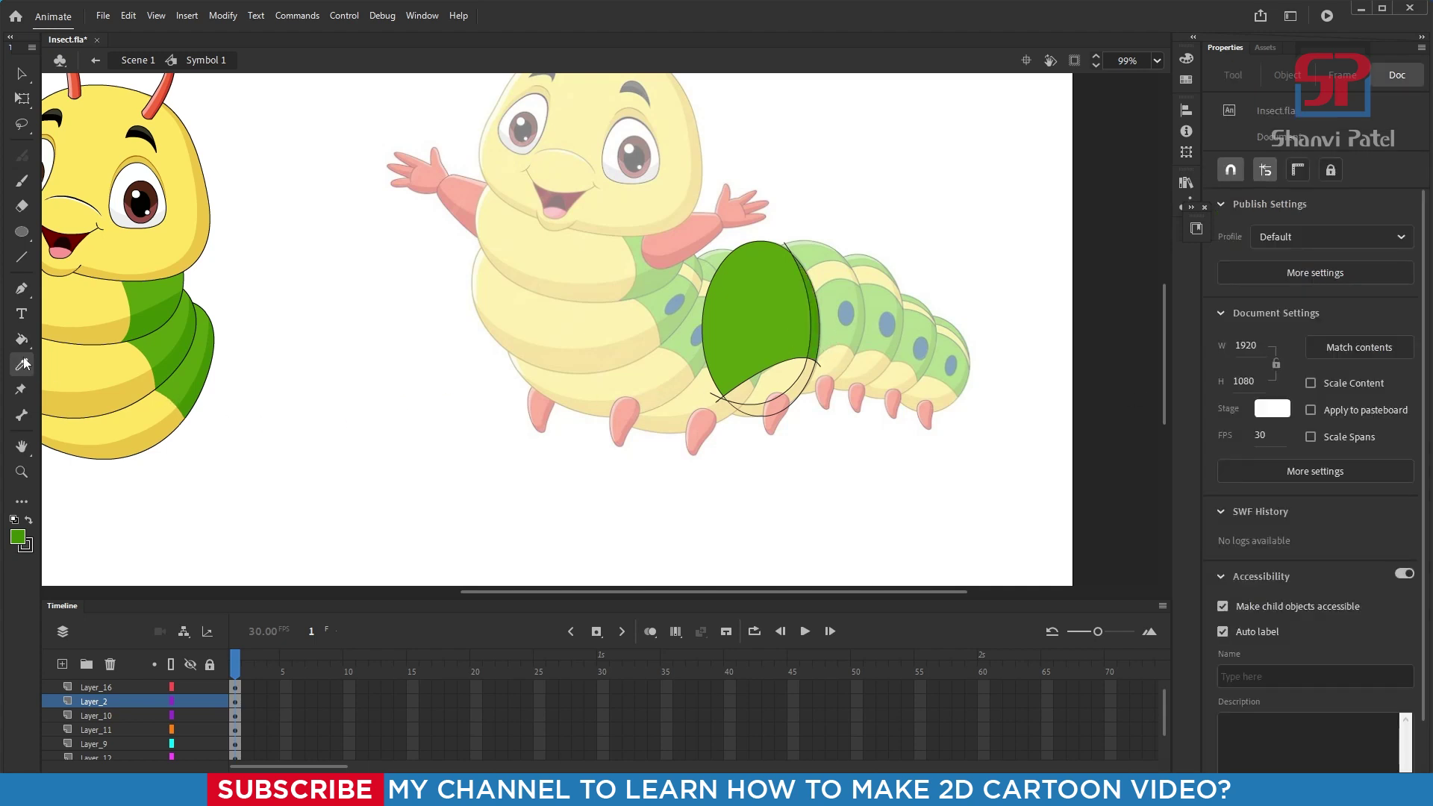
left_click(114, 368)
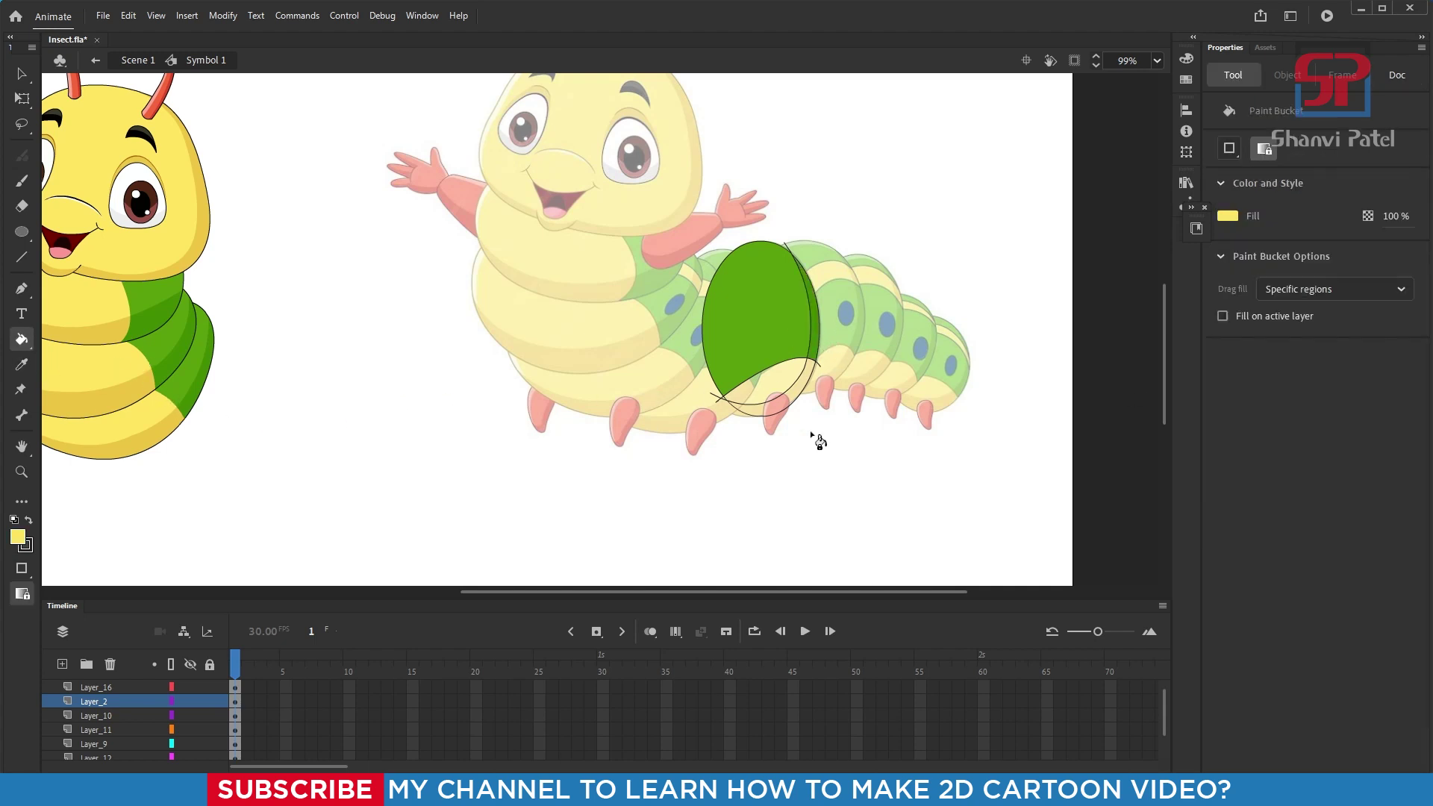
left_click(784, 389)
key("i")
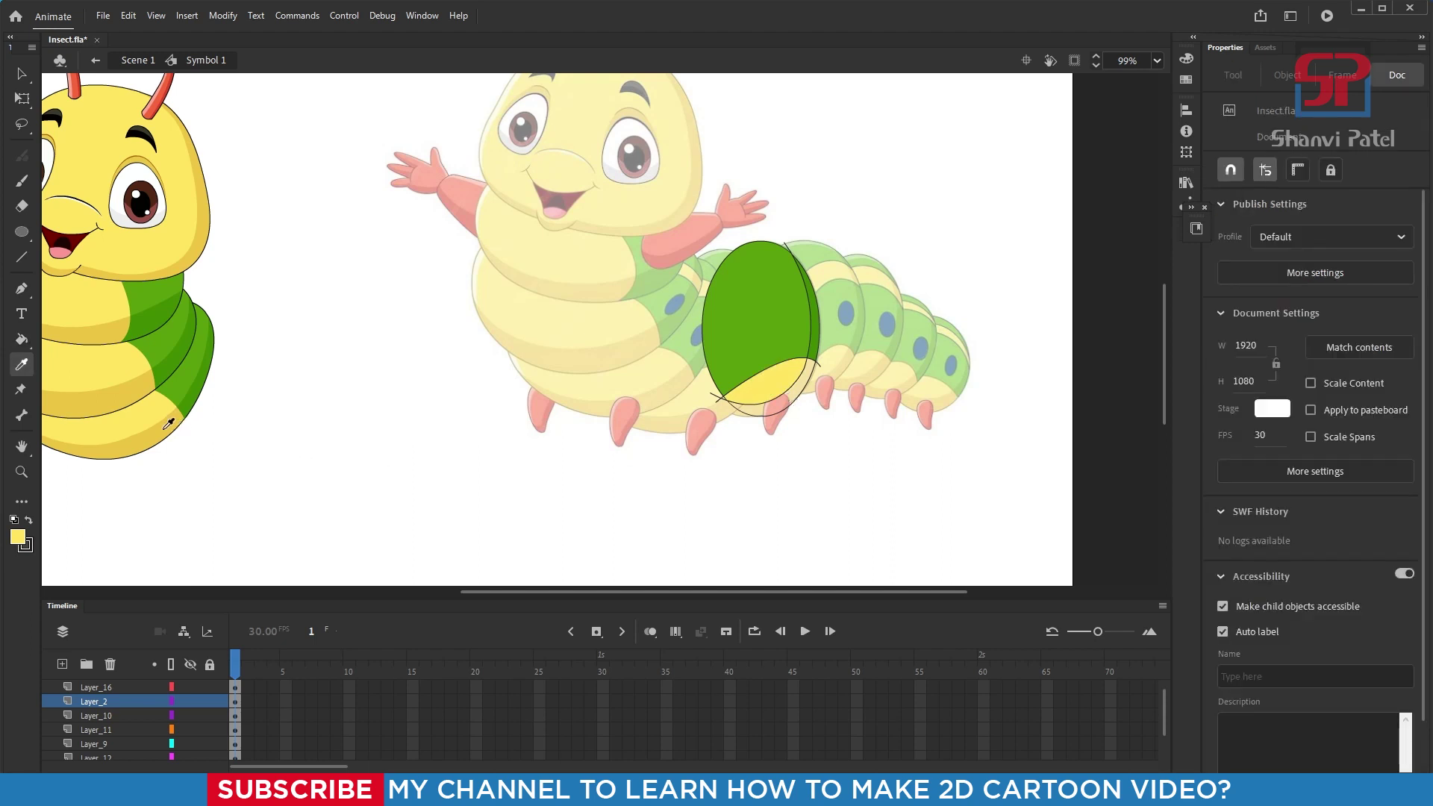
left_click(193, 419)
left_click(772, 411)
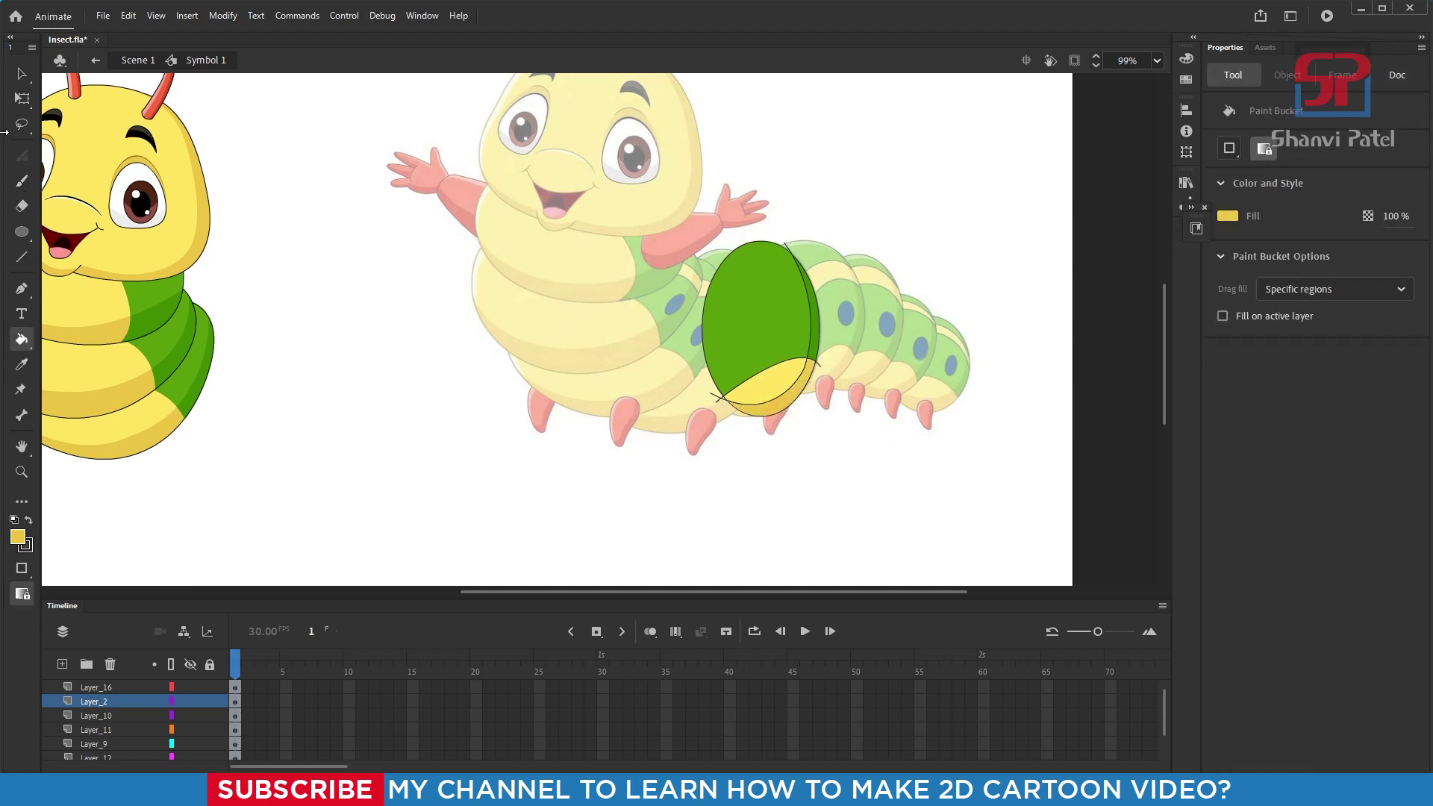
Step: Delete the stray line ends sticking out around the segment's outline
left_click(22, 73)
left_click_drag(625, 186, 937, 502)
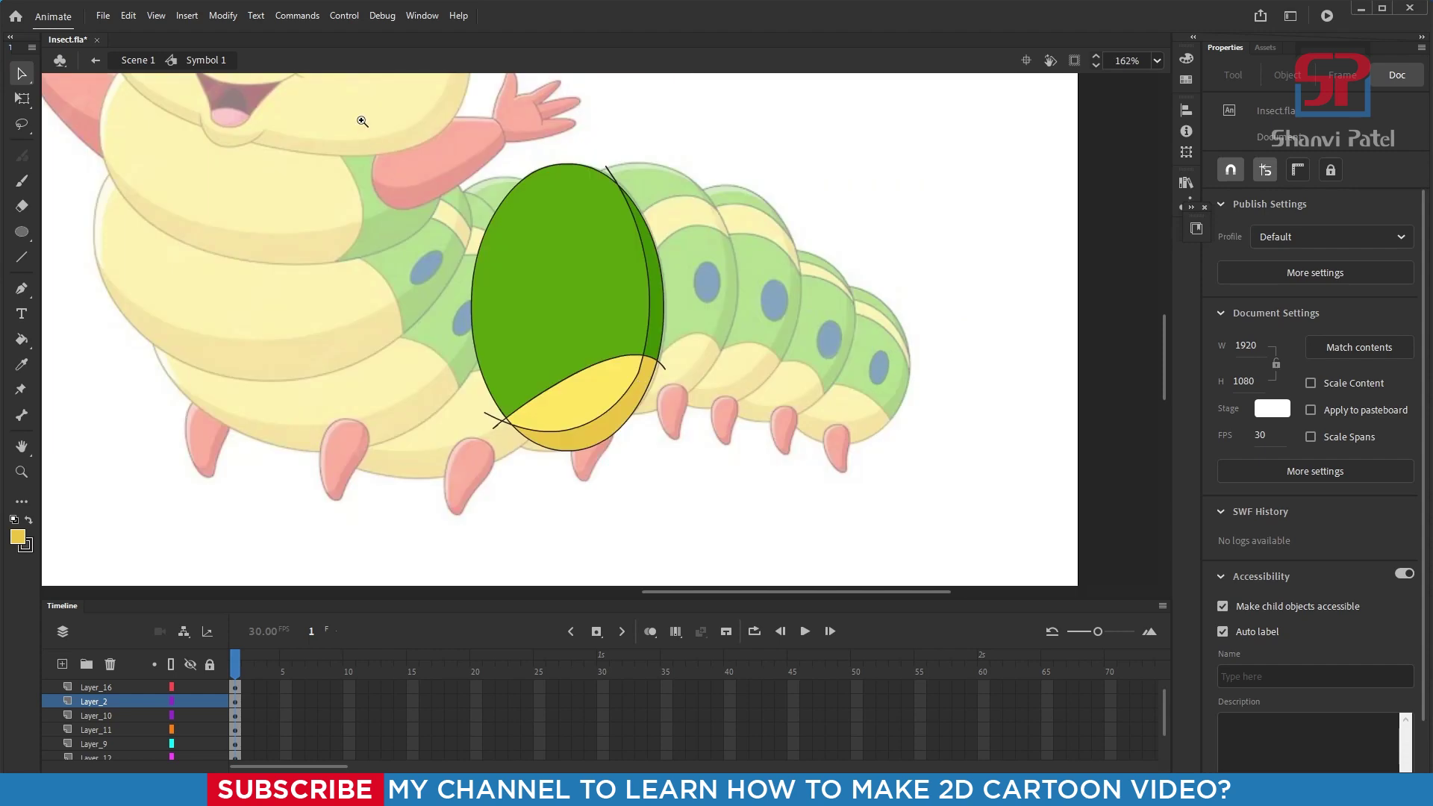
left_click(576, 164)
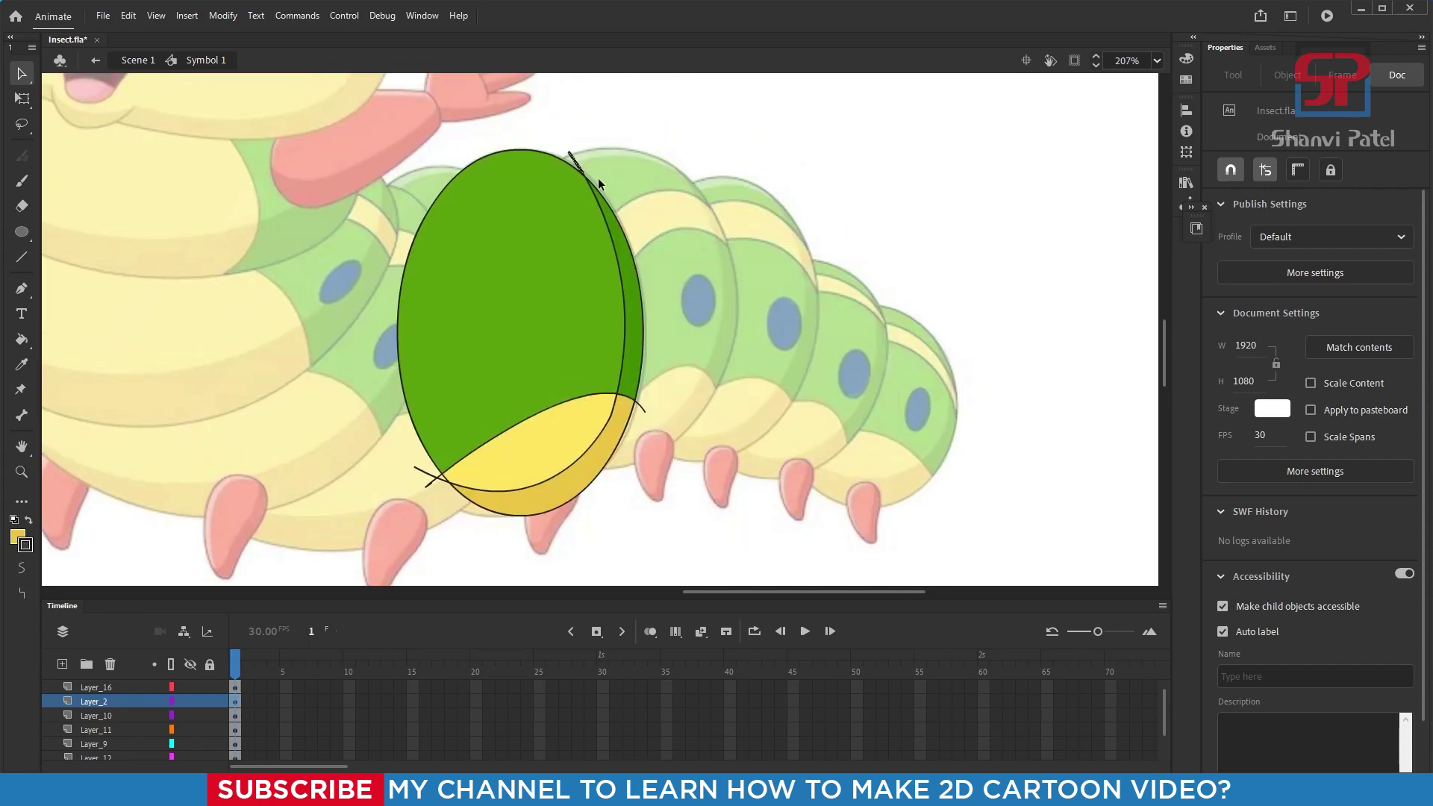
key("Delete")
left_click(642, 410)
key("Delete")
left_click(429, 474)
key("Delete")
left_click(434, 480)
key("Delete")
left_click(438, 481)
key("Delete")
Step: Place a copy of the whole coloured segment beside the caterpillar's body and convert it to a graphic symbol
scroll(781, 394, "down", 4)
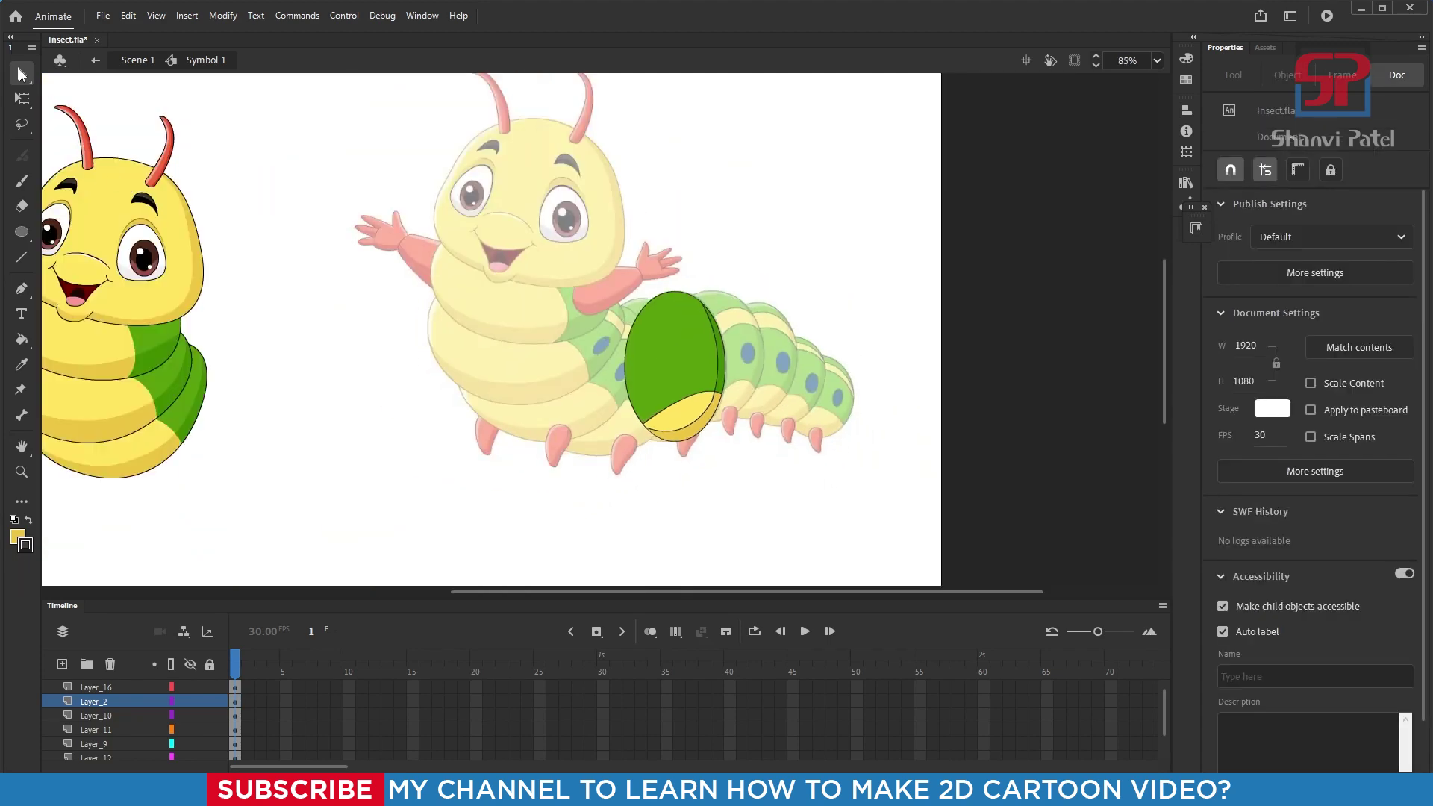
left_click_drag(381, 307, 457, 262)
left_click_drag(650, 199, 911, 494)
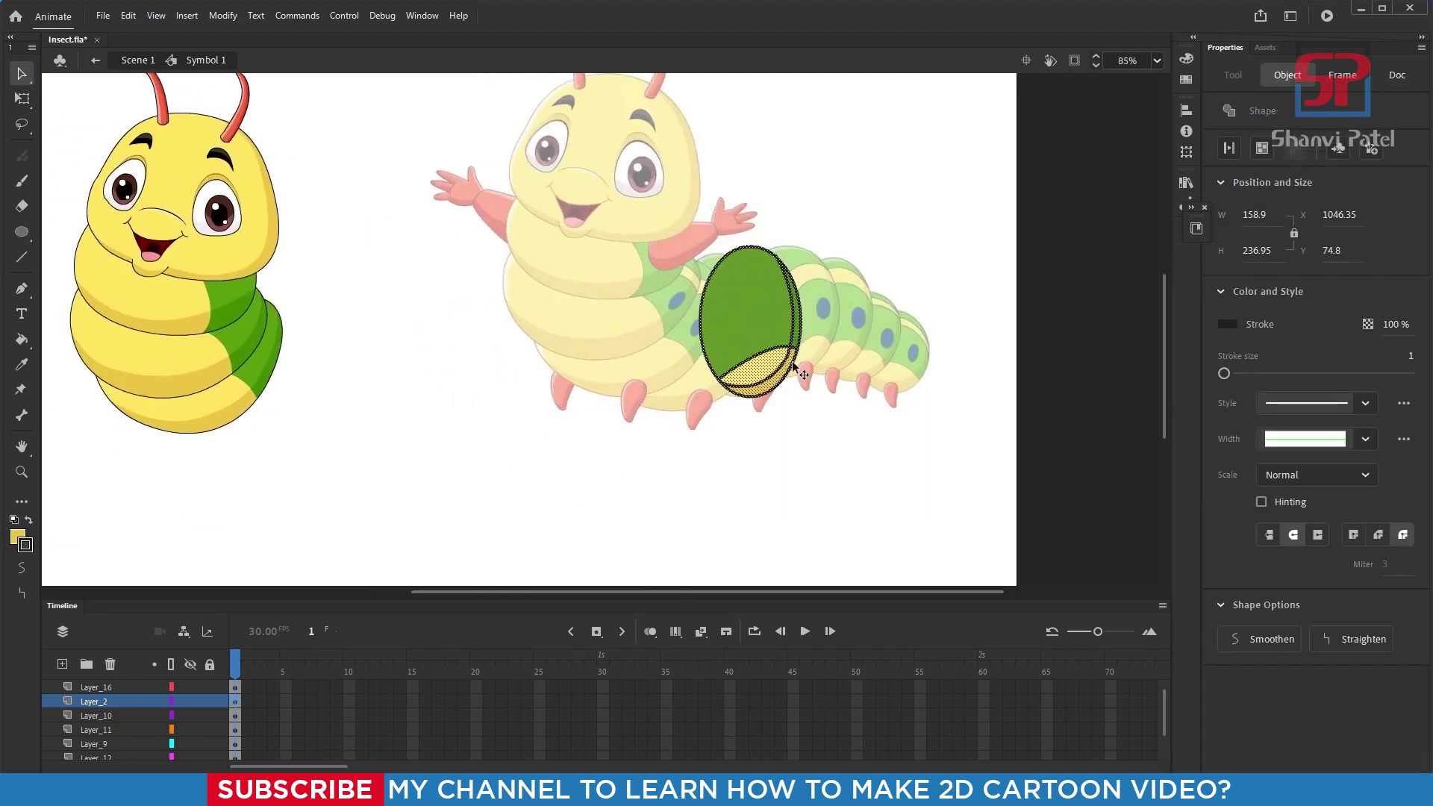
mouse_move(760, 317)
left_mouse_down()
mouse_move(914, 198)
mouse_move(780, 273)
mouse_move(365, 397)
left_mouse_up()
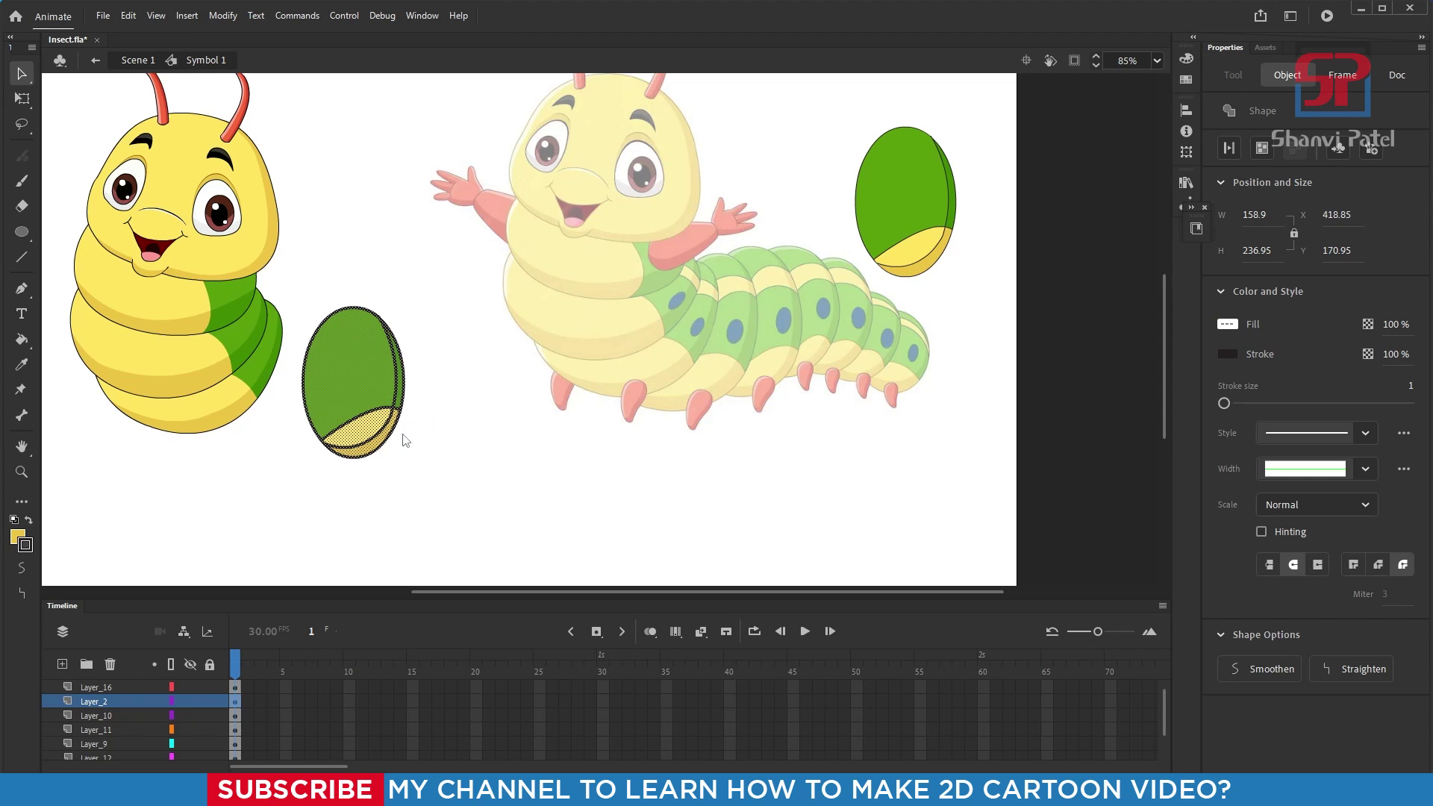
key("F8")
key("Return")
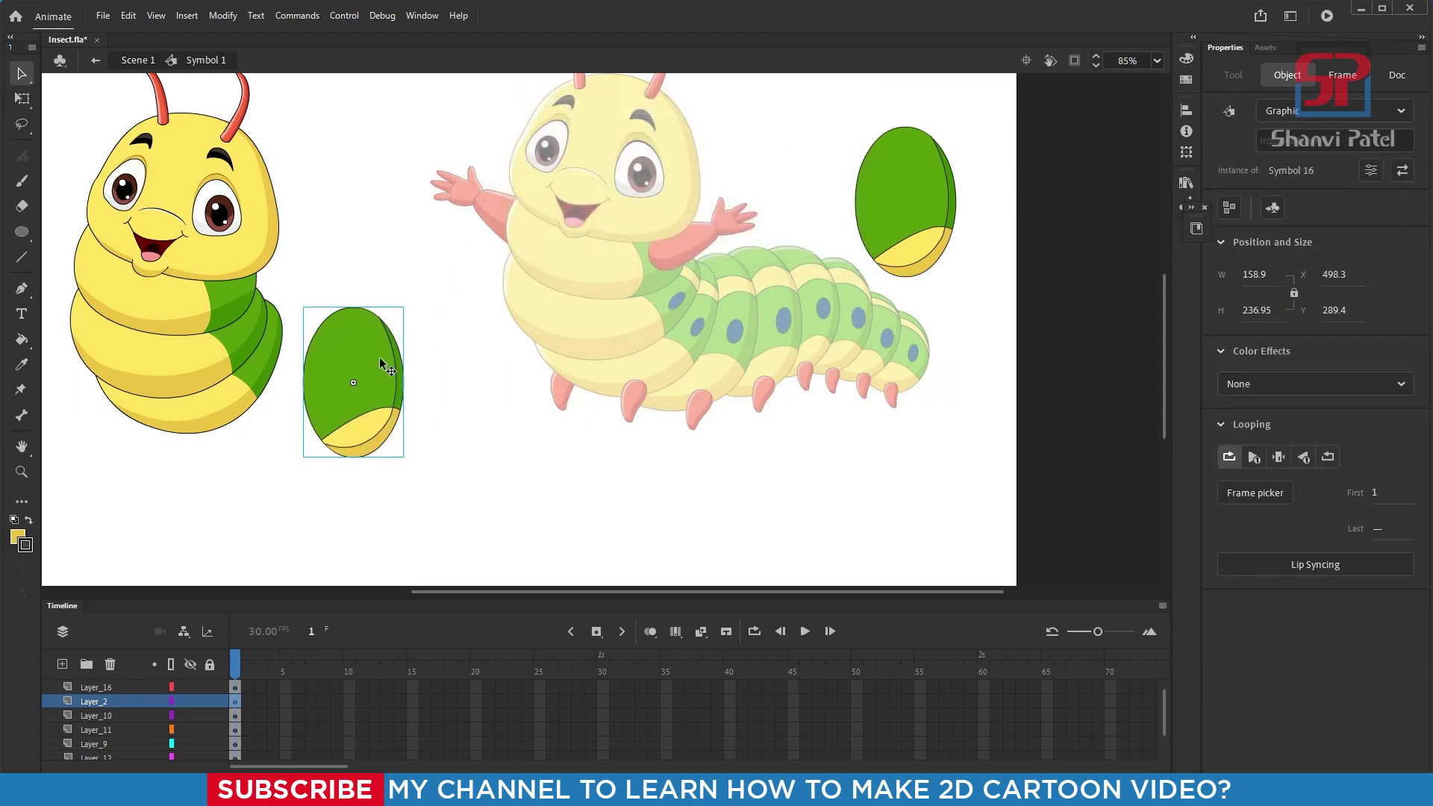
Step: Move the segment symbol against the green side of the body and place Layer_2 below Layer_15
left_click_drag(380, 366, 470, 402)
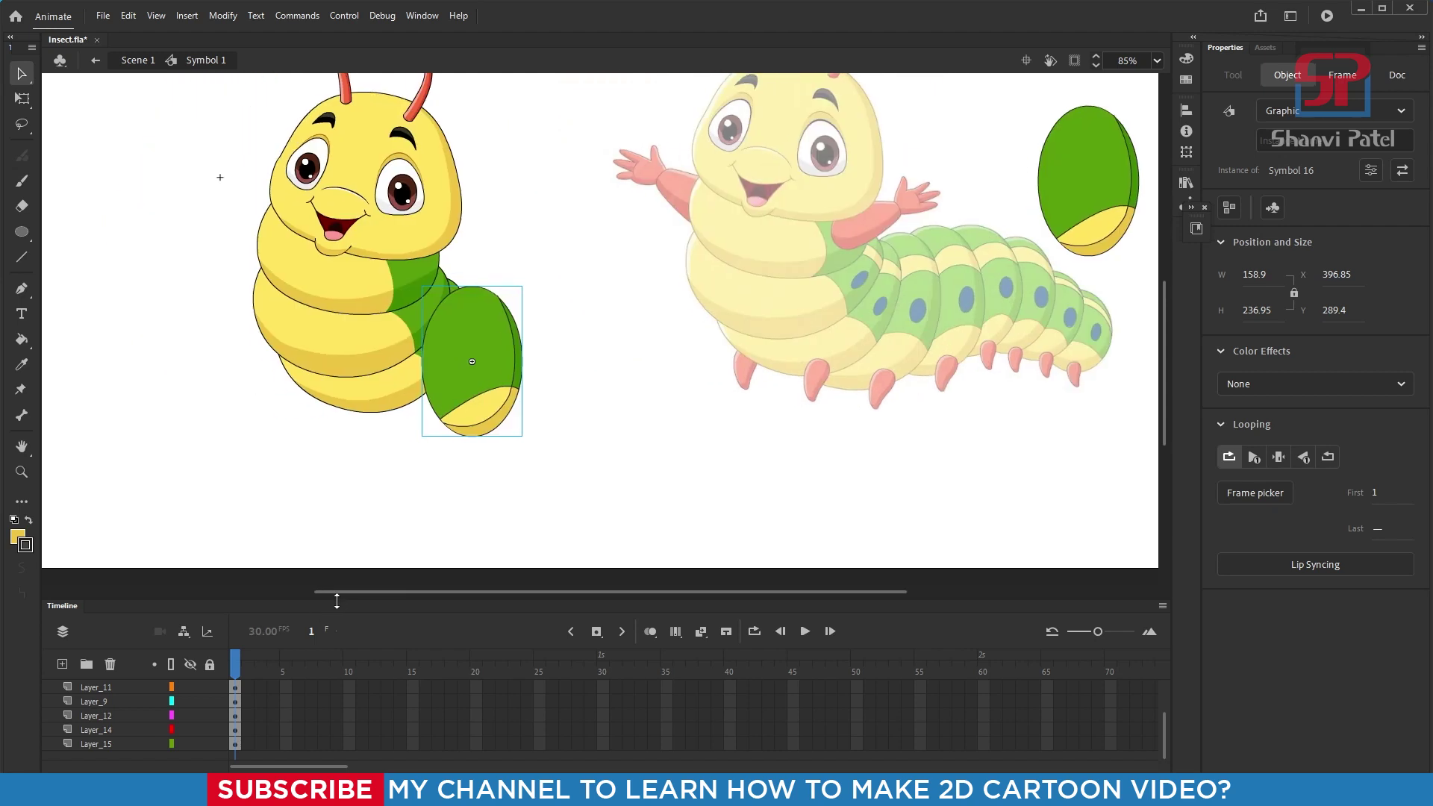
left_click_drag(336, 601, 362, 506)
left_click(119, 625)
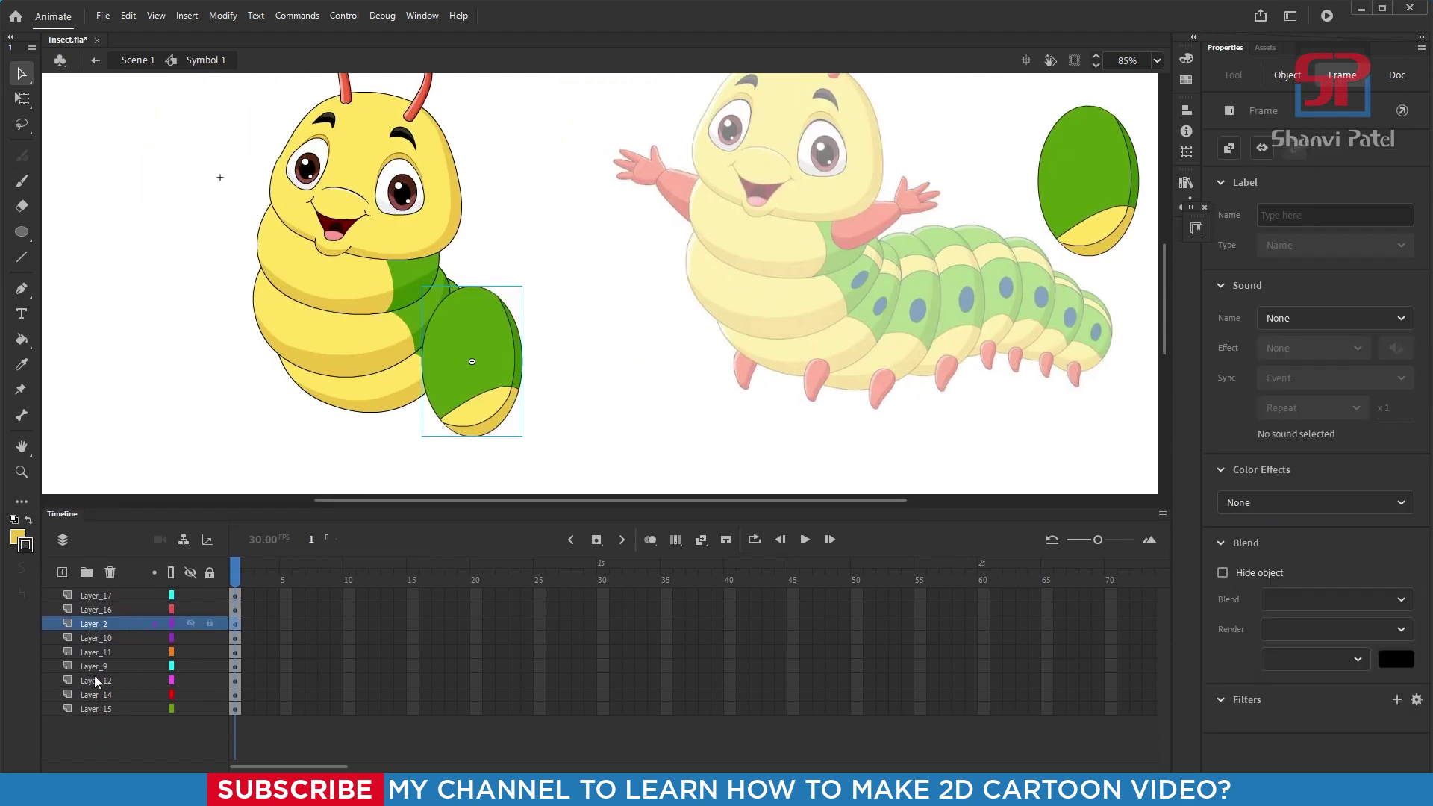
left_click_drag(96, 681, 95, 713)
Step: Enlarge the first rear segment symbol and rotate it clockwise to follow the curve of the caterpillar's body
left_click_drag(481, 381, 459, 370)
key("q")
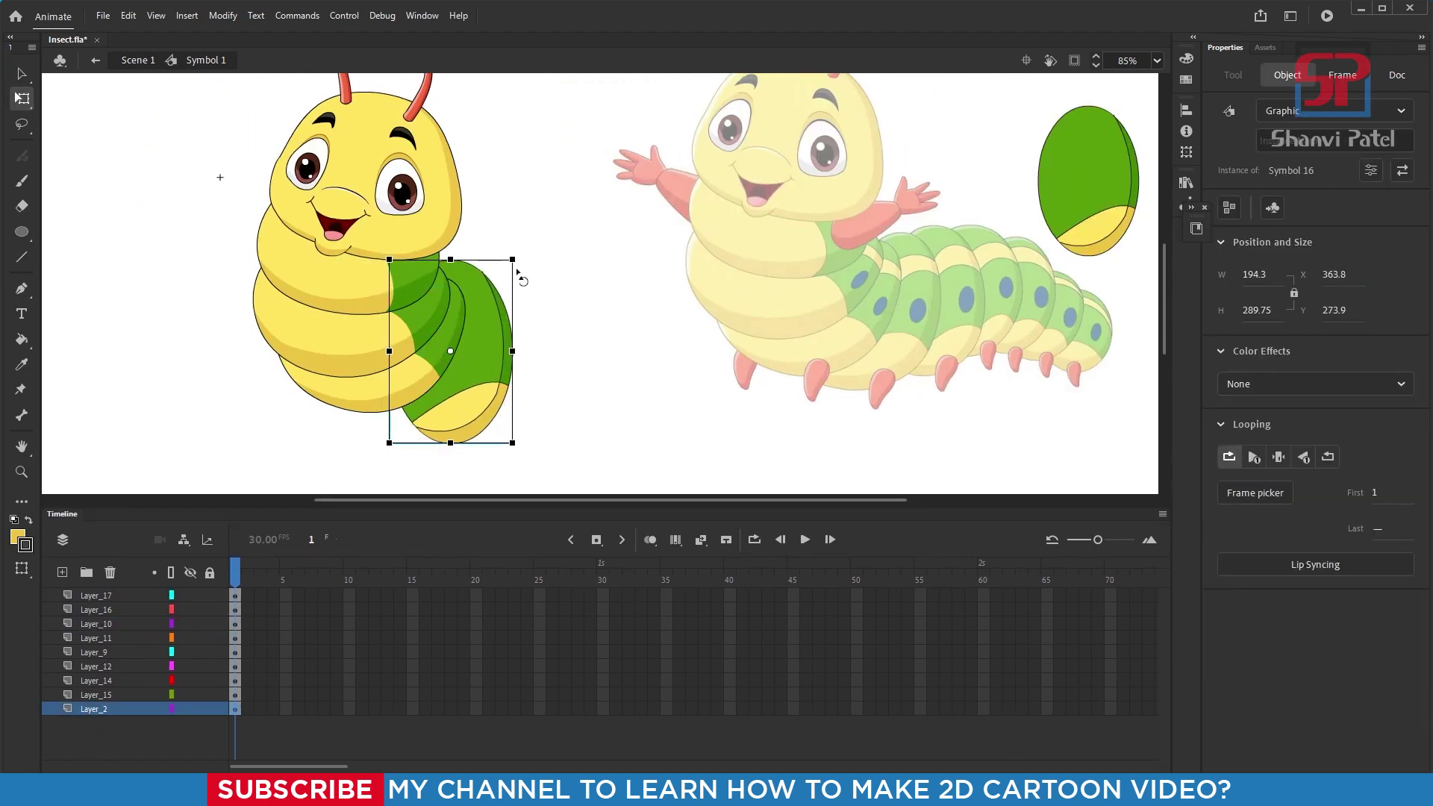
left_click_drag(521, 257, 523, 319)
left_click_drag(447, 407, 458, 389)
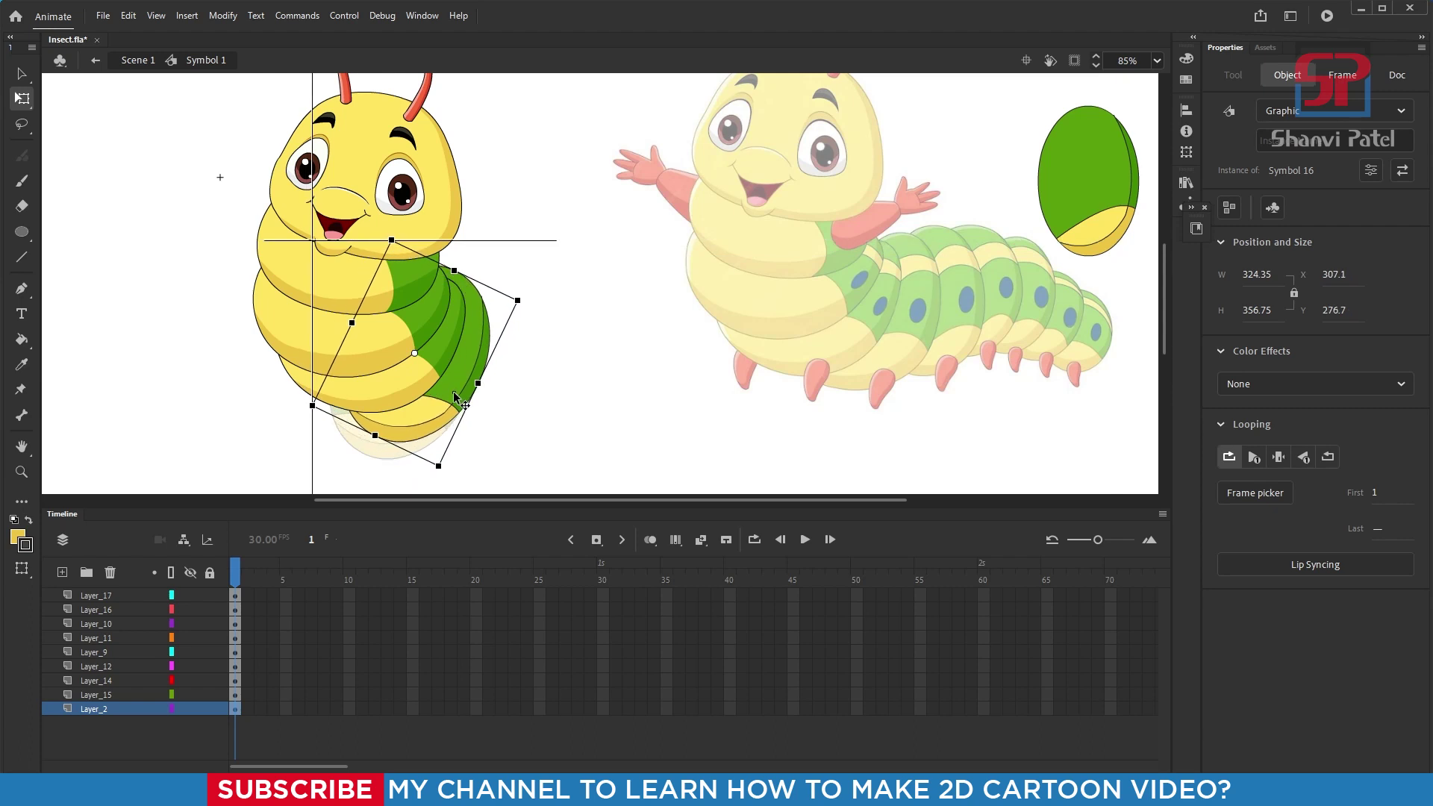
Step: Scale the rotated segment down slightly and fit it behind the lowest green and yellow body section
left_click_drag(516, 300, 504, 306)
left_click_drag(459, 377, 468, 369)
left_click_drag(485, 320, 492, 320)
key("Down")
key("Down")
key("Down")
key("Down")
key("Down")
key("Down")
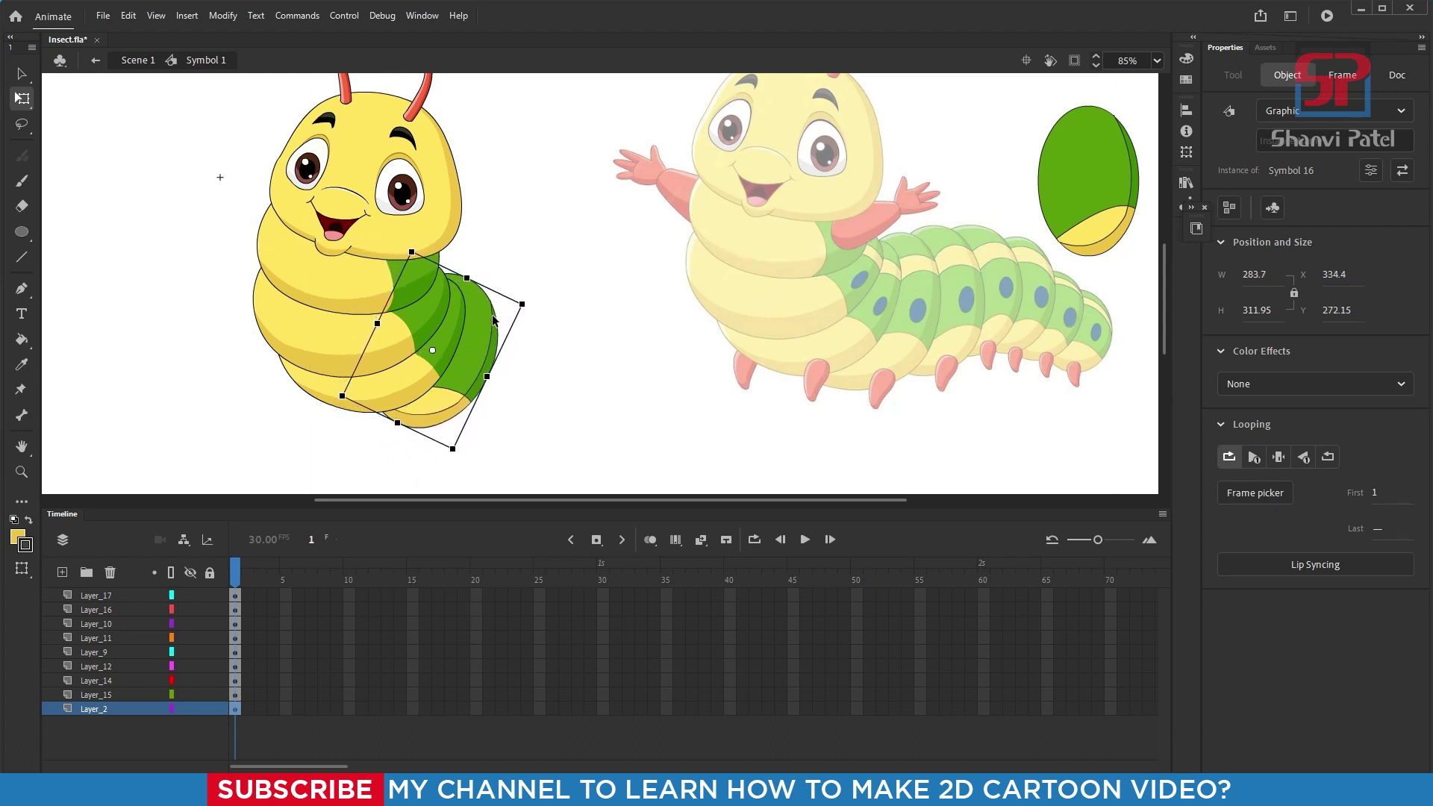
Step: Place a copy of the whole coloured oval between the two caterpillars and convert it to a graphic symbol
left_click(1091, 162)
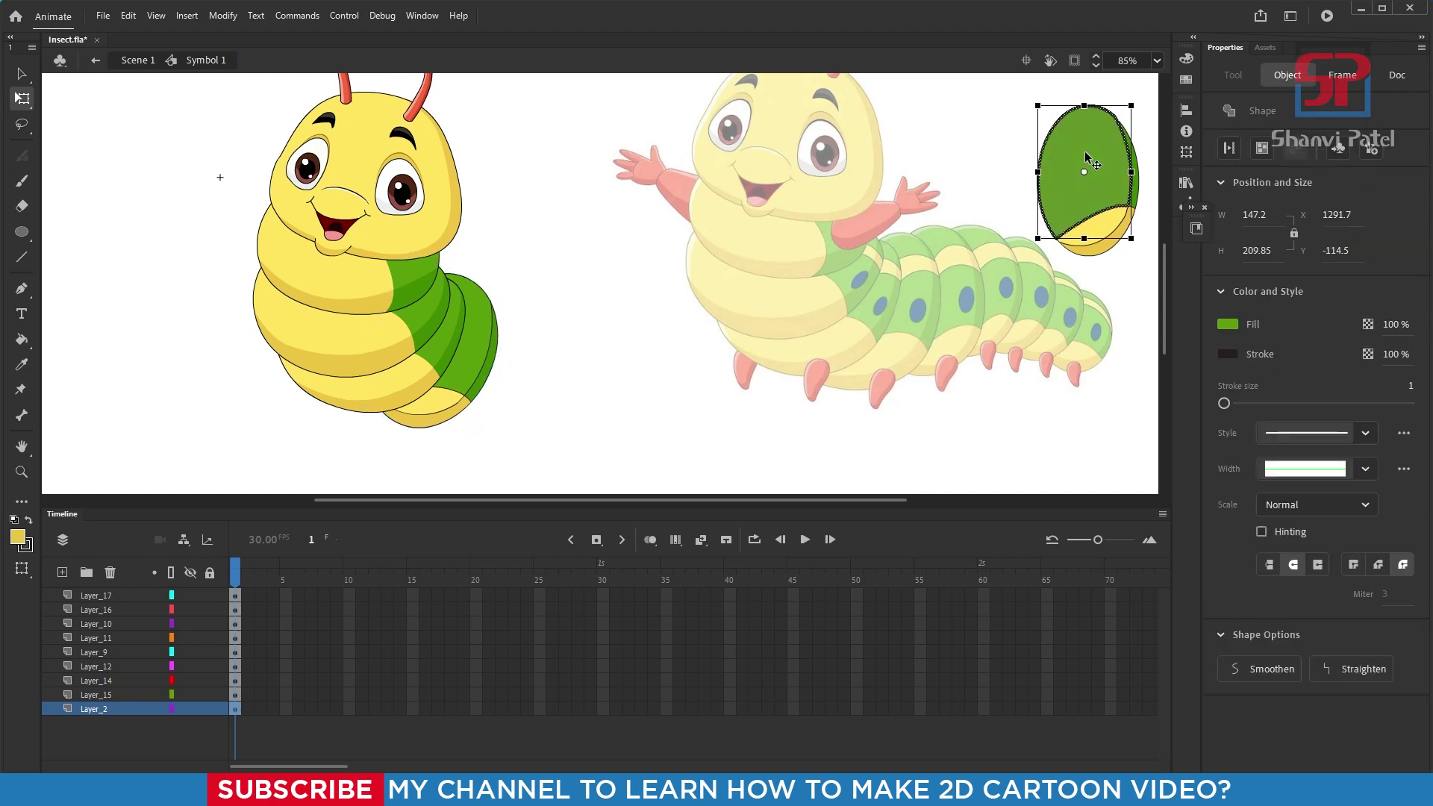
left_click_drag(993, 95, 1157, 301)
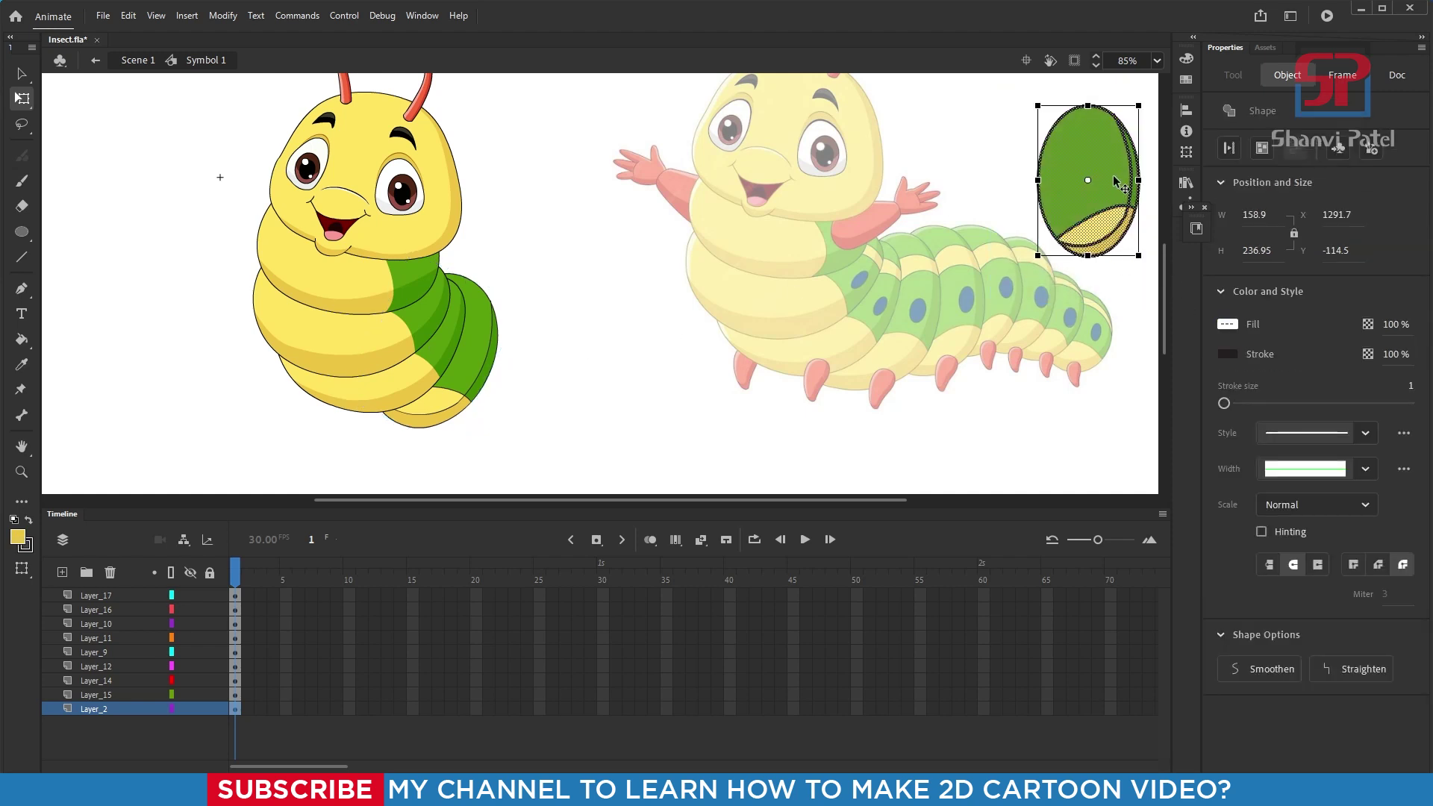
left_click_drag(1115, 181, 666, 329)
key("F8")
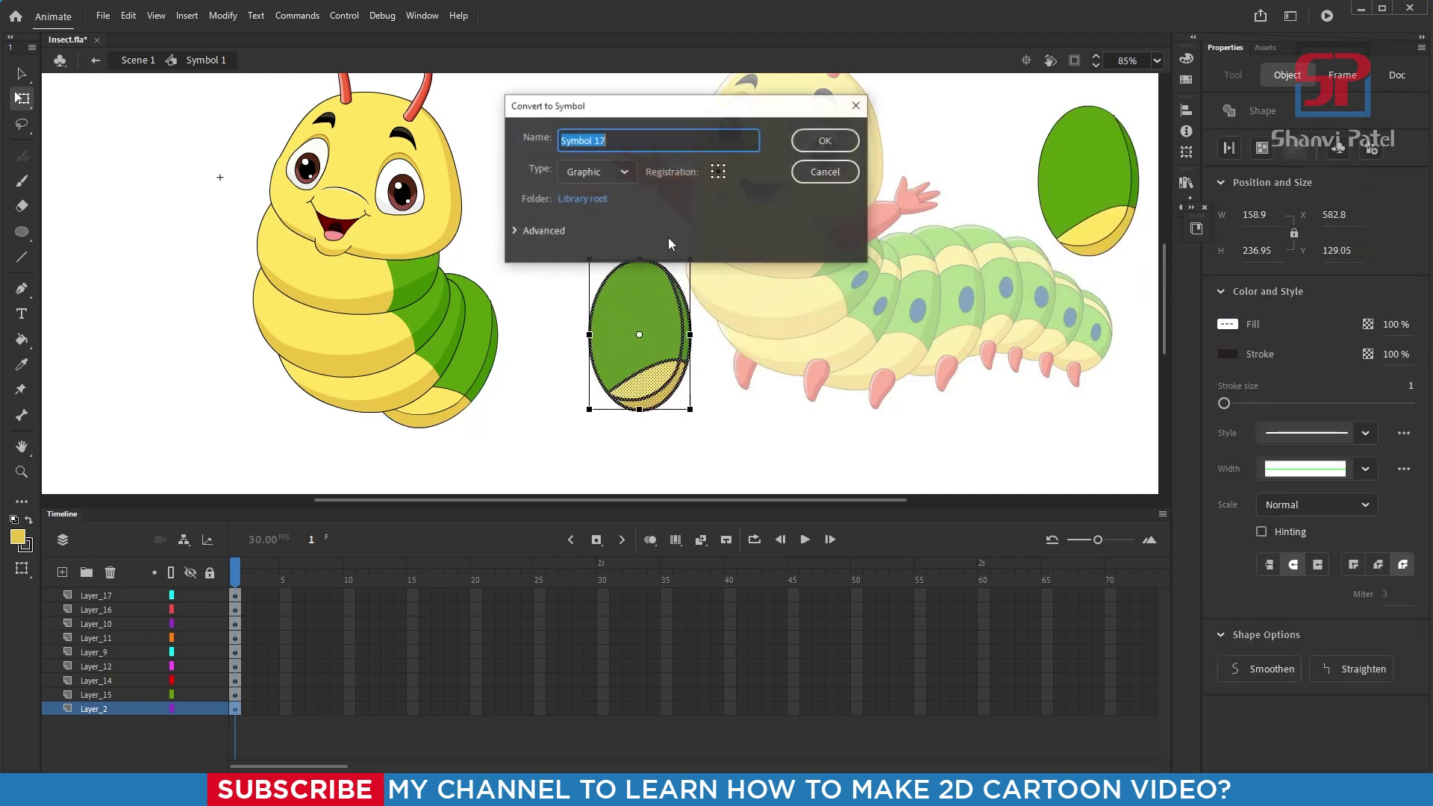
left_click(825, 139)
Step: Rotate the second rear segment clockwise and tuck it behind the first one
left_click_drag(677, 318, 548, 336)
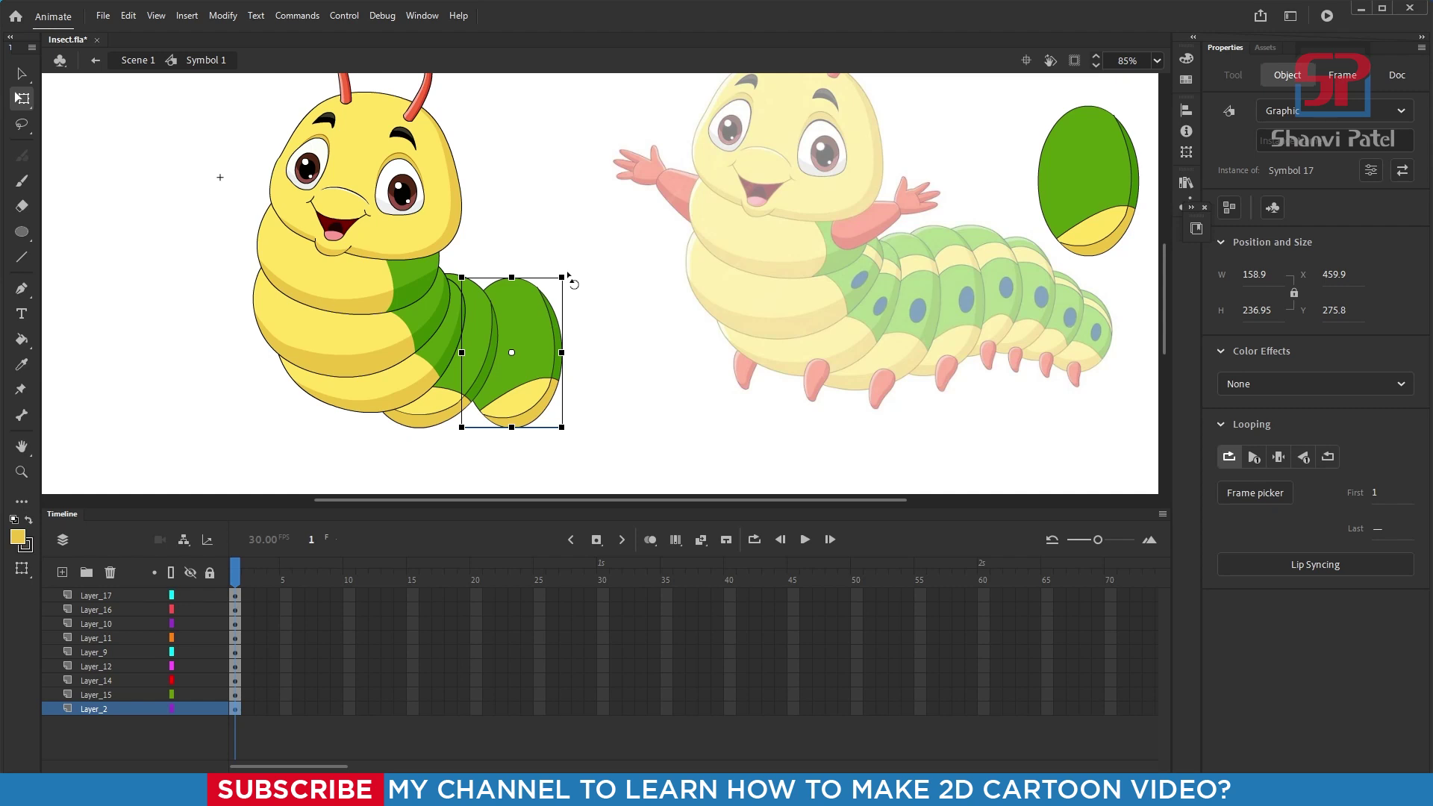
left_click_drag(567, 273, 591, 298)
left_click_drag(528, 319, 477, 319)
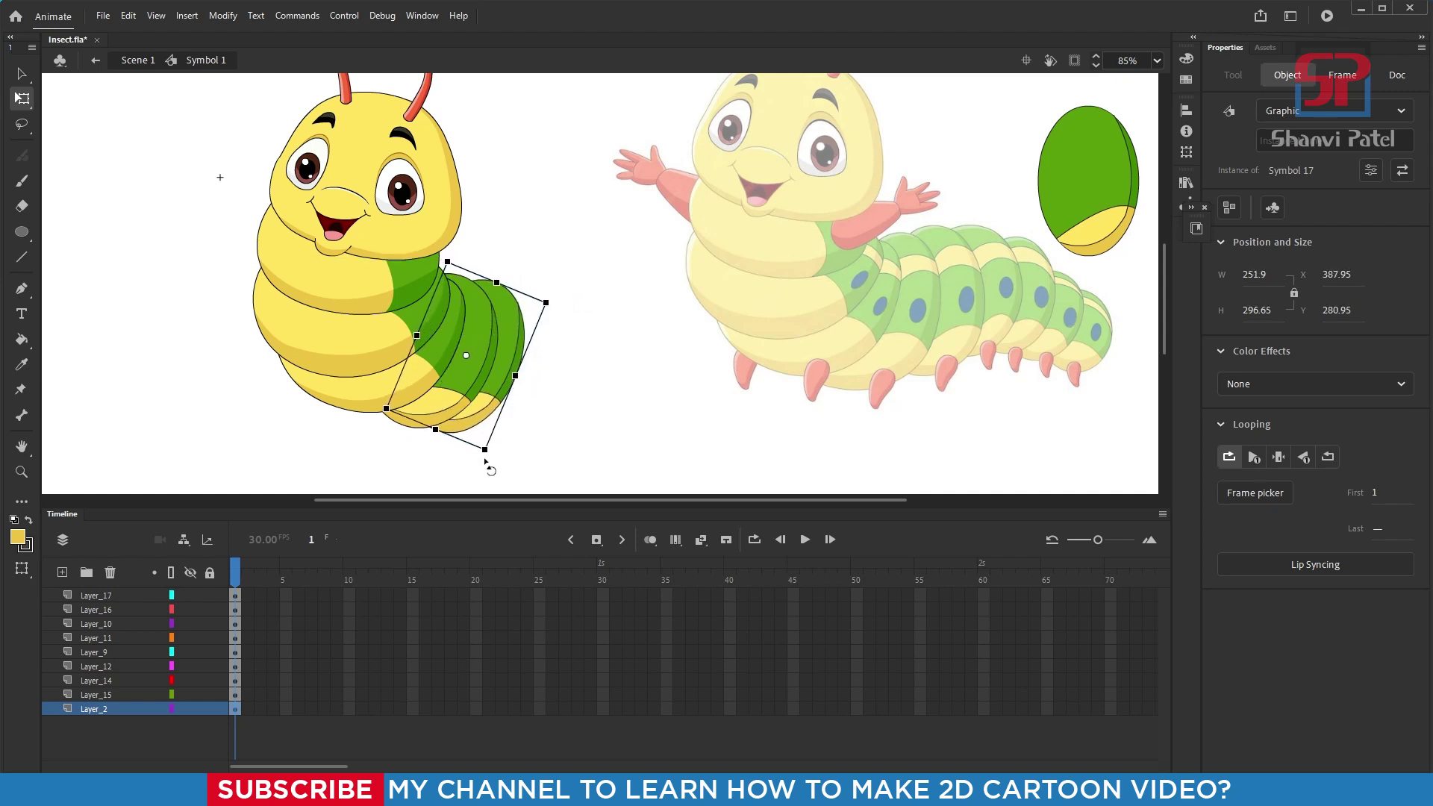
left_click_drag(484, 459, 496, 457)
left_click(493, 467)
Step: Delete the inner outlines between the colour areas inside the first rear segment's symbol and return to Symbol 1
scroll(479, 453, "up", 7)
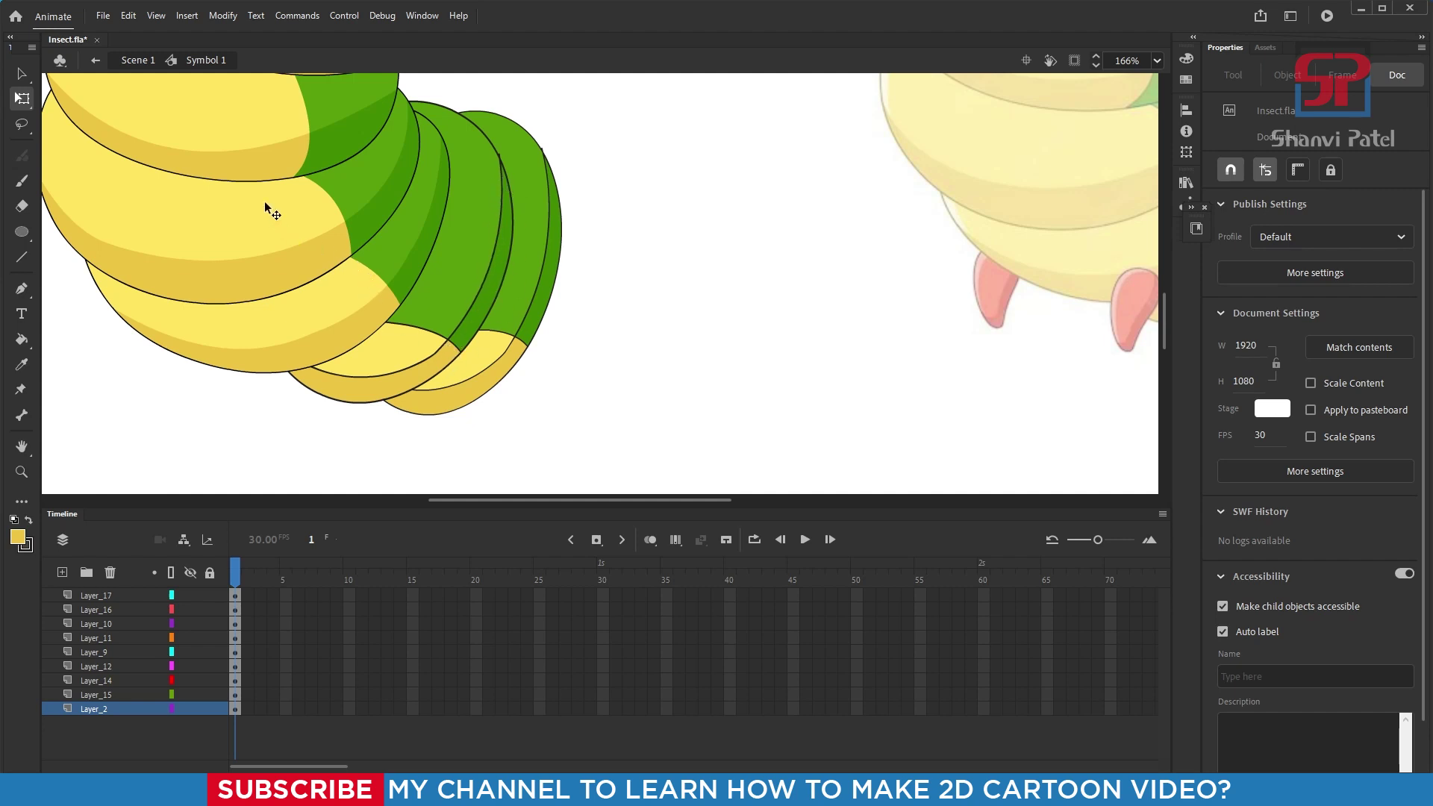
left_click(467, 288)
double_click(473, 297)
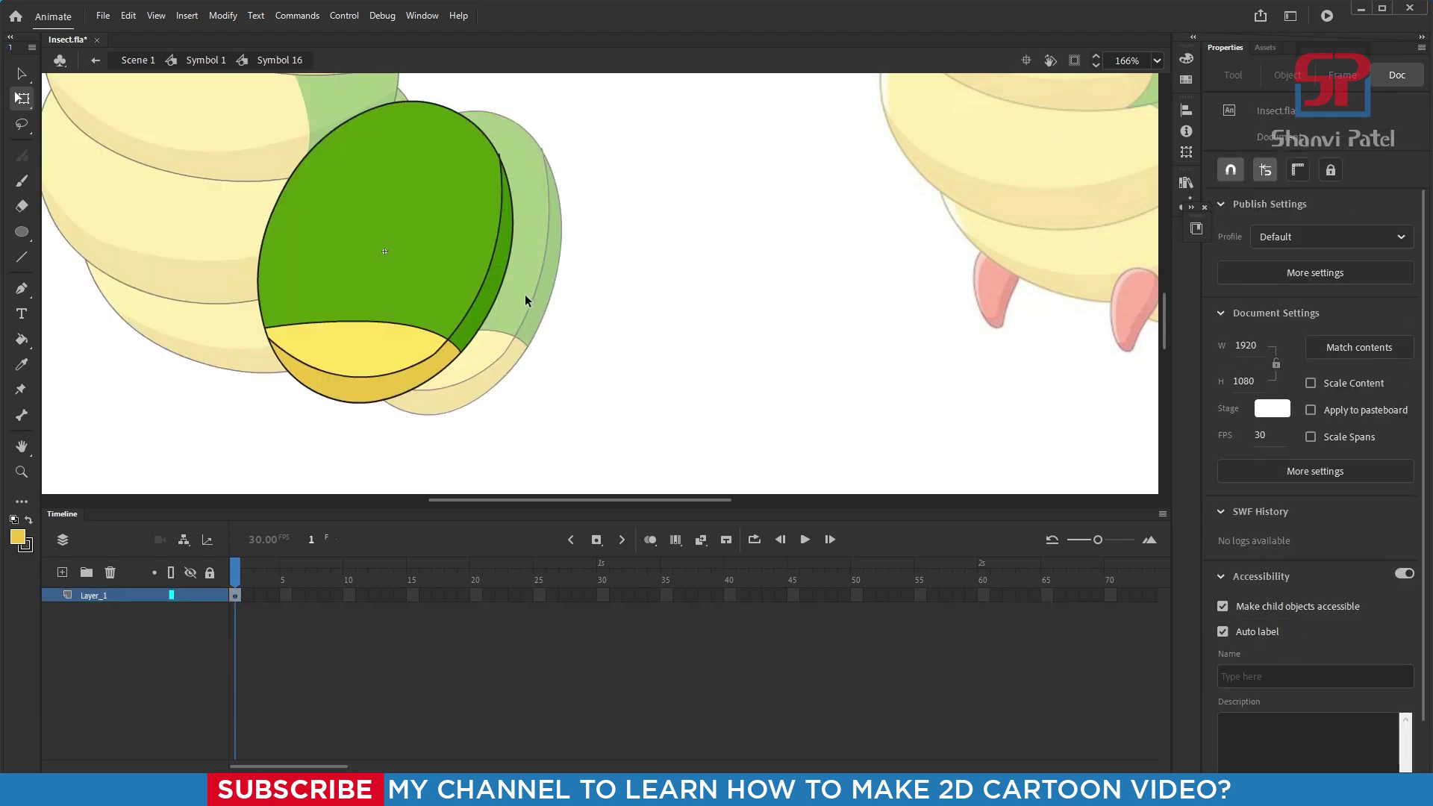
left_click(482, 296)
left_click(399, 331)
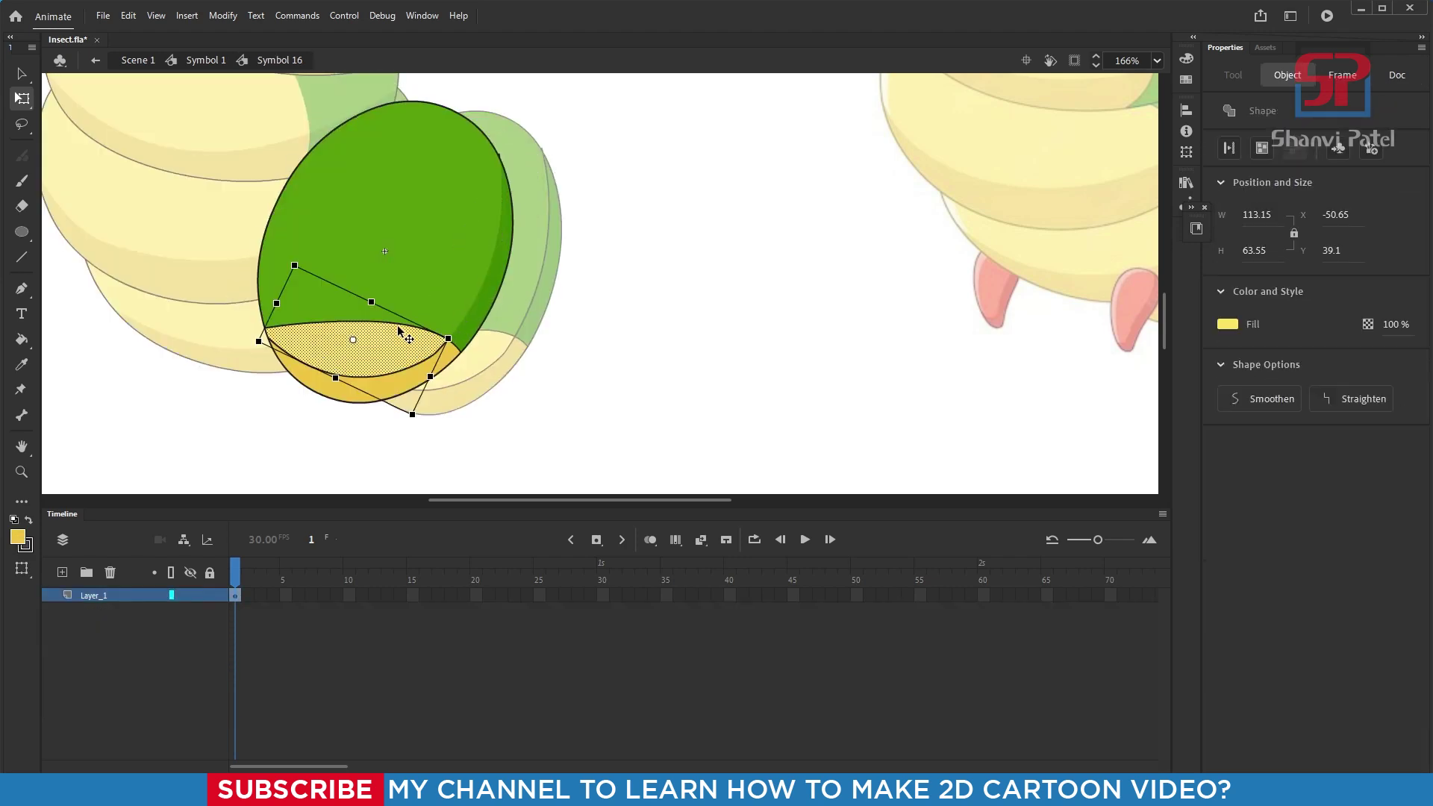
left_click(402, 324)
key("Delete")
left_click(438, 349)
key("Delete")
left_click(452, 343)
key("Delete")
double_click(539, 291)
Step: Delete the inner outlines between the colour areas inside the second rear segment's symbol and return to Symbol 1
left_click(543, 287)
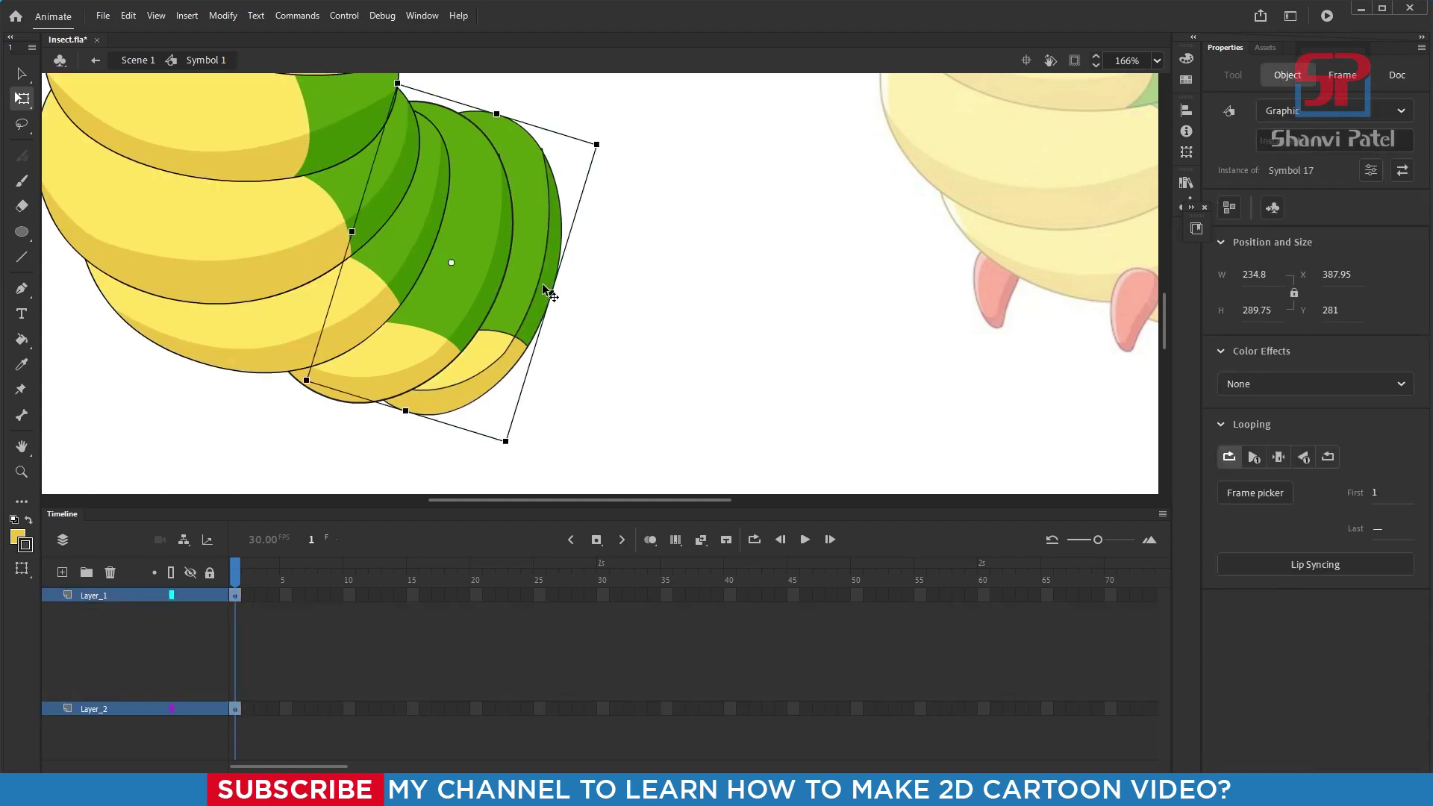
double_click(543, 286)
left_click(544, 280)
key("Delete")
left_click(491, 365)
key("Delete")
left_click(517, 340)
key("Delete")
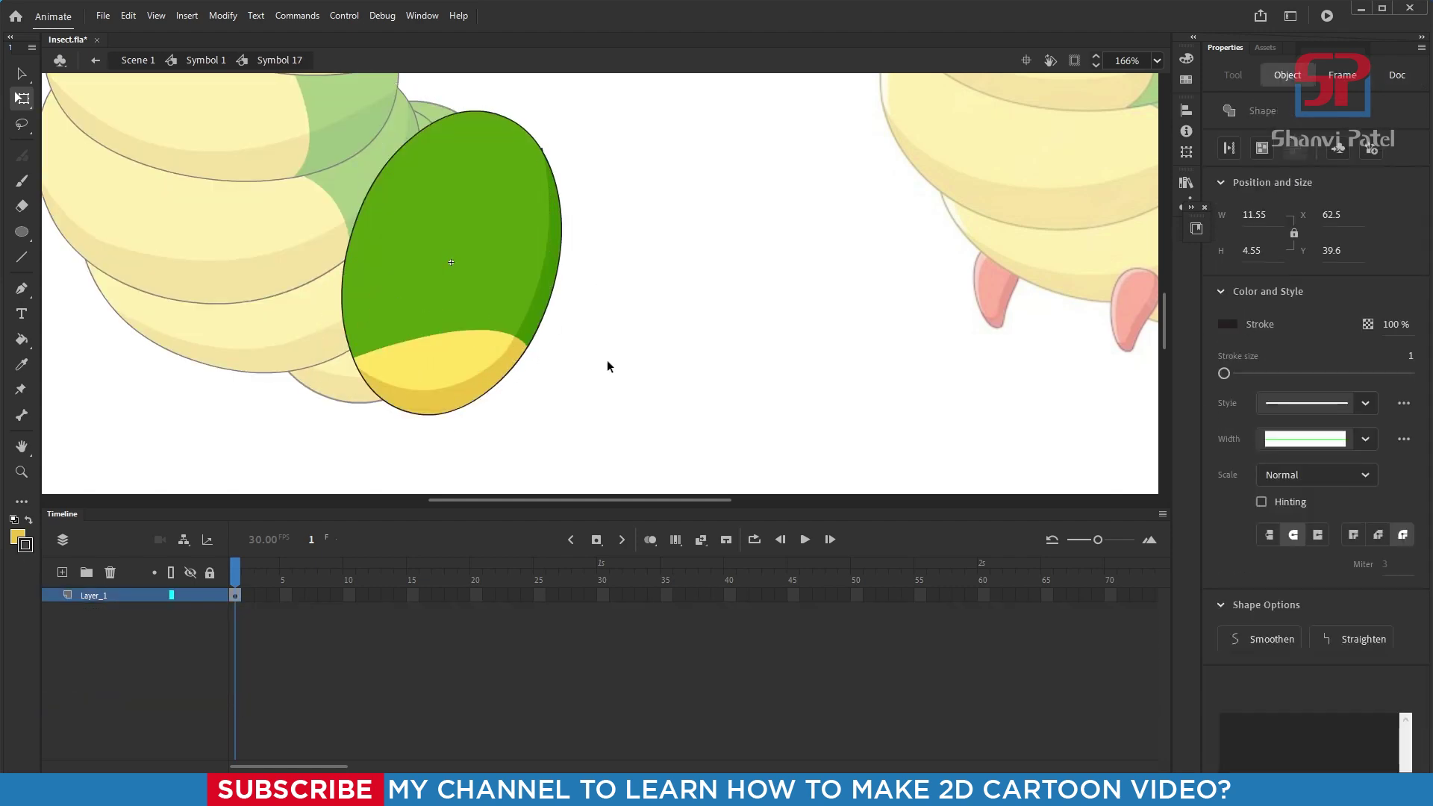
double_click(655, 281)
Step: Delete the inner outlines between the colour areas of the original oval beside the reference caterpillar
scroll(396, 370, "down", 4)
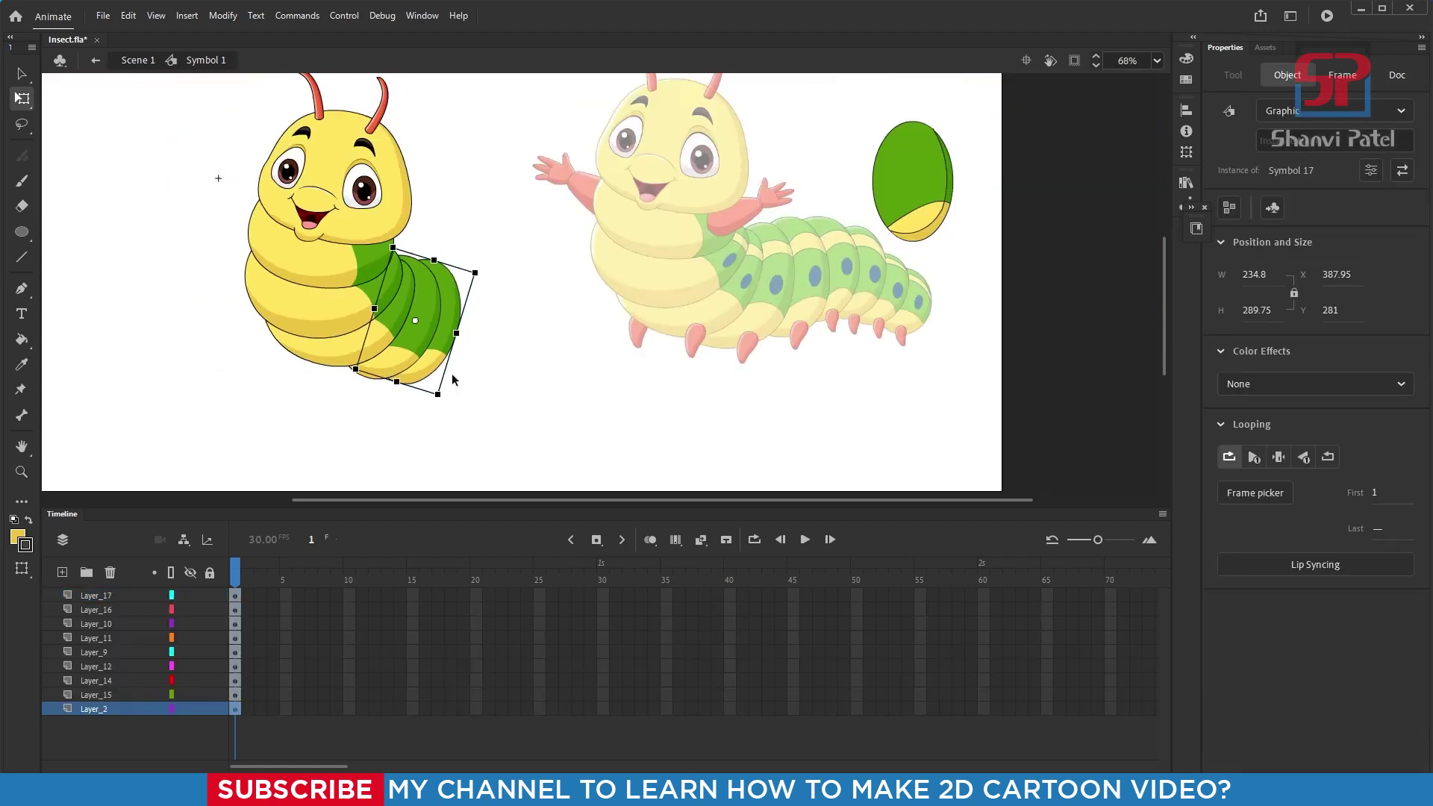
left_click(818, 277)
left_click_drag(882, 194, 728, 281)
left_click_drag(655, 188, 917, 422)
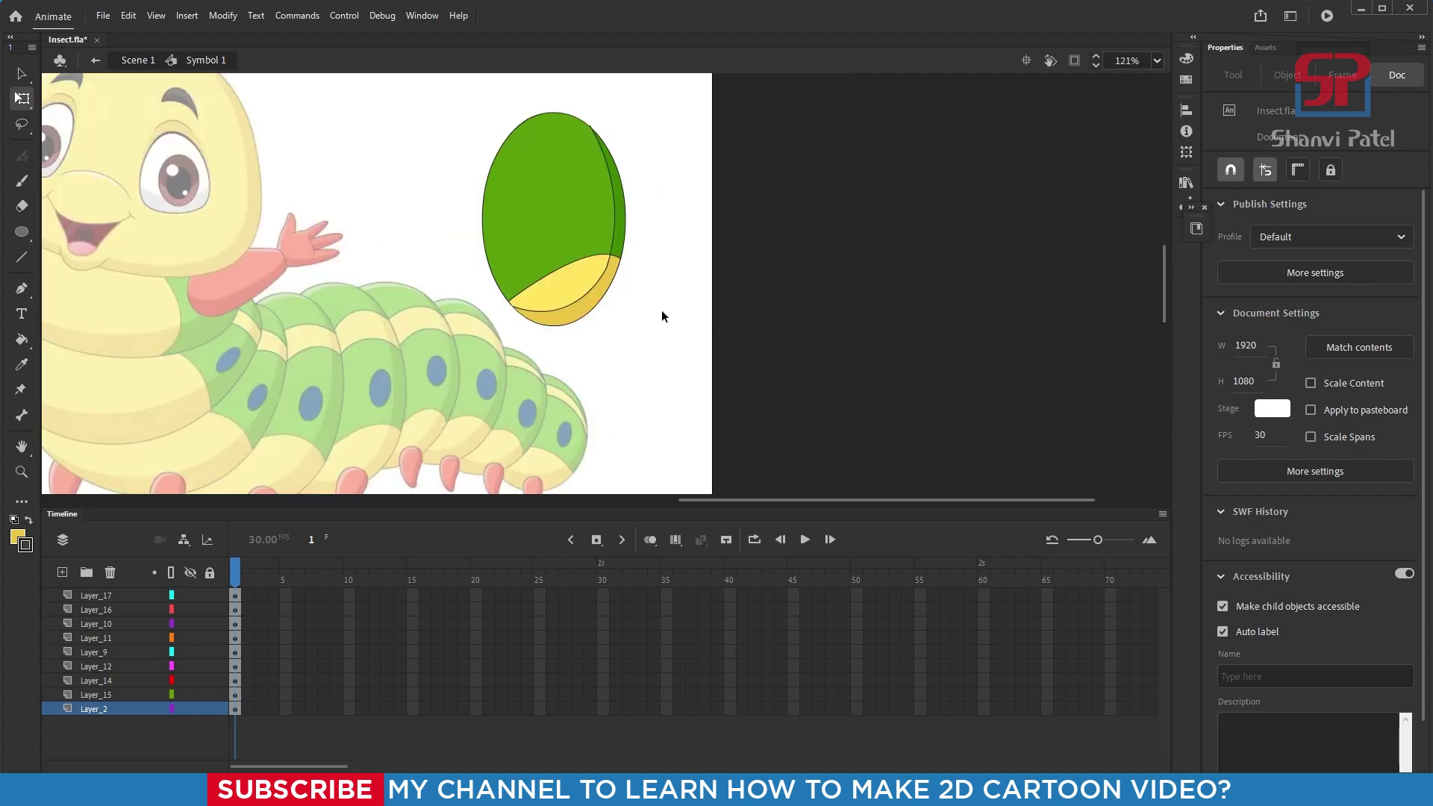
scroll(510, 137, "up", 2)
left_click(585, 330)
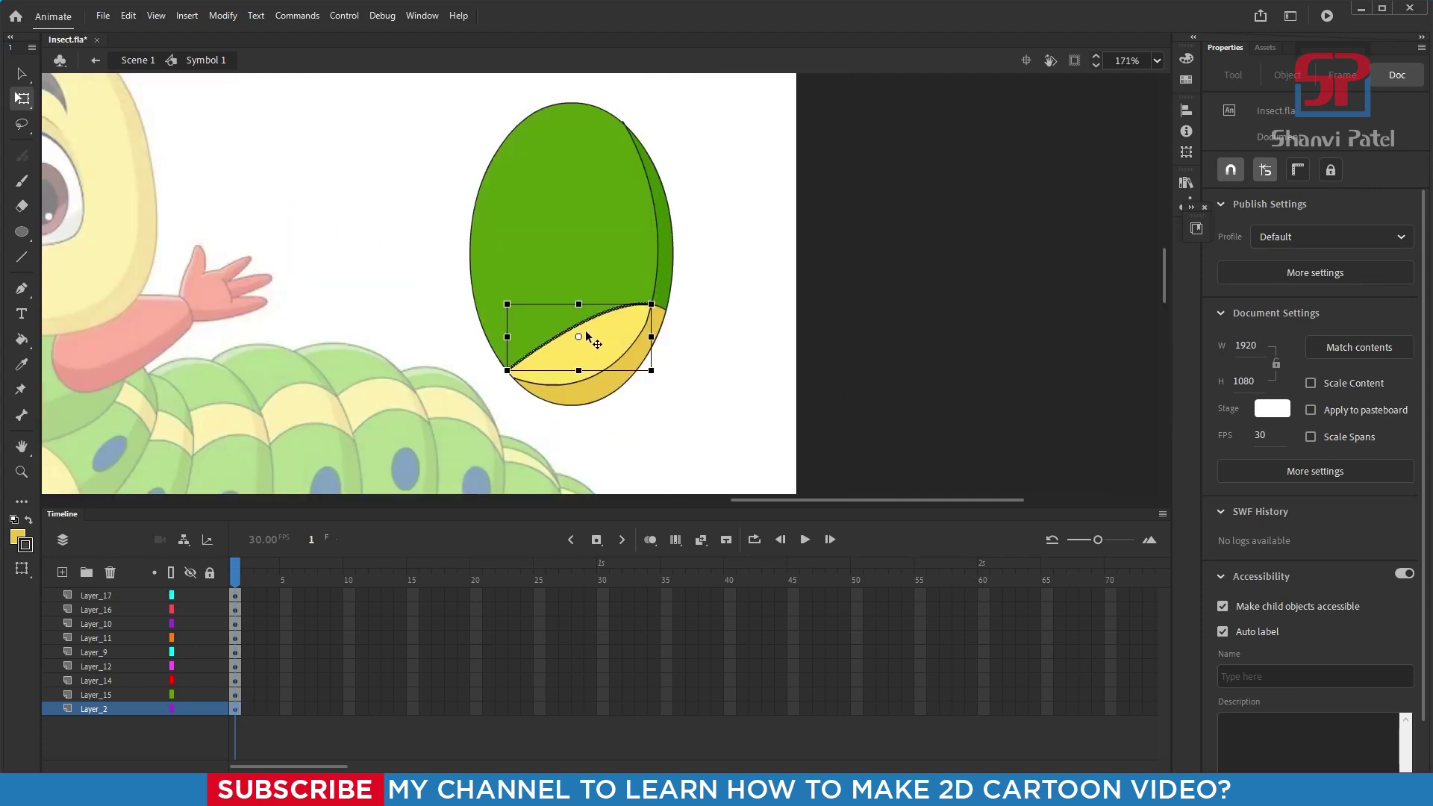
left_click(656, 280)
key("Delete")
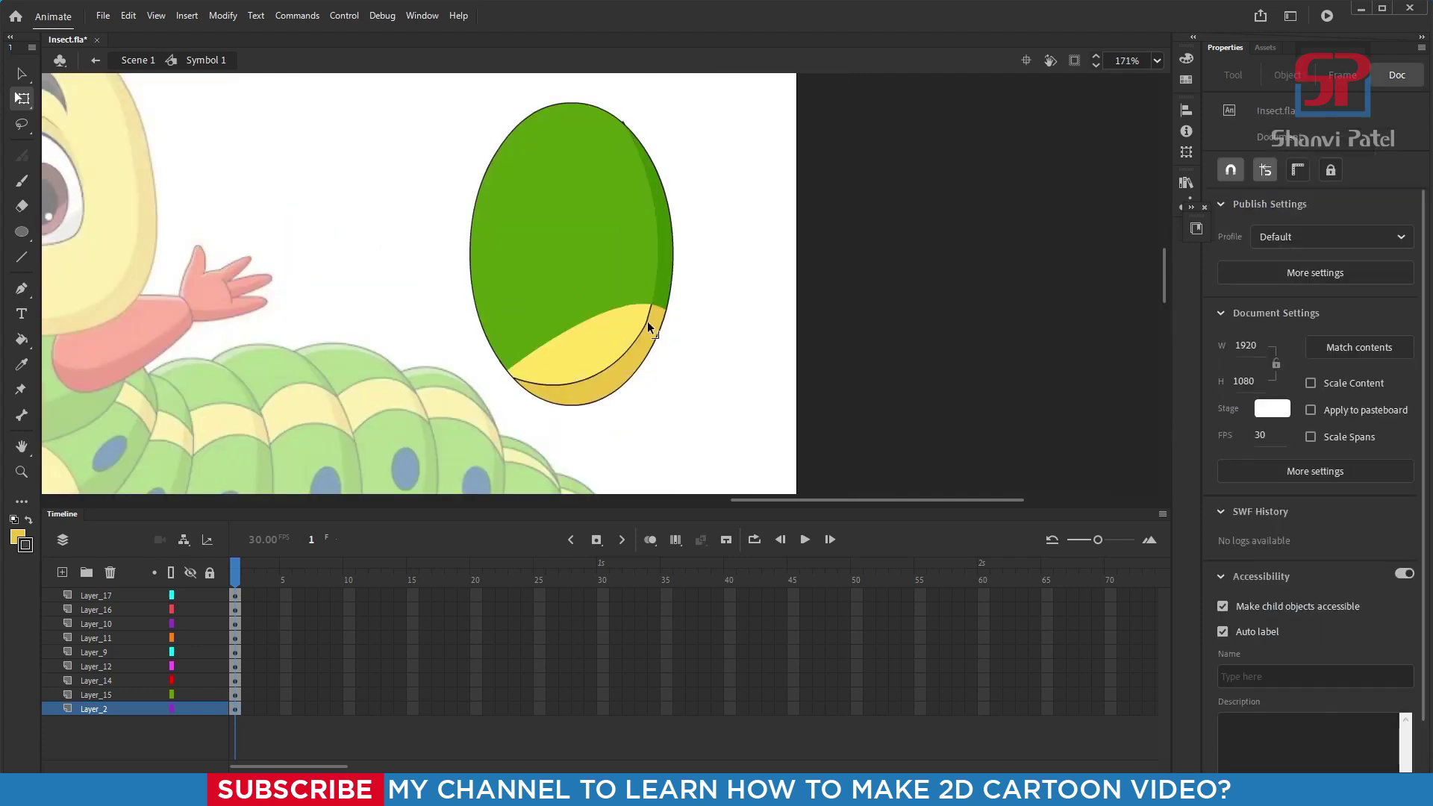
left_click(646, 322)
key("Delete")
left_click(650, 312)
key("Delete")
Step: Widen the second rear segment slightly
scroll(674, 342, "down", 8)
left_click_drag(299, 407, 465, 333)
scroll(463, 351, "up", 3)
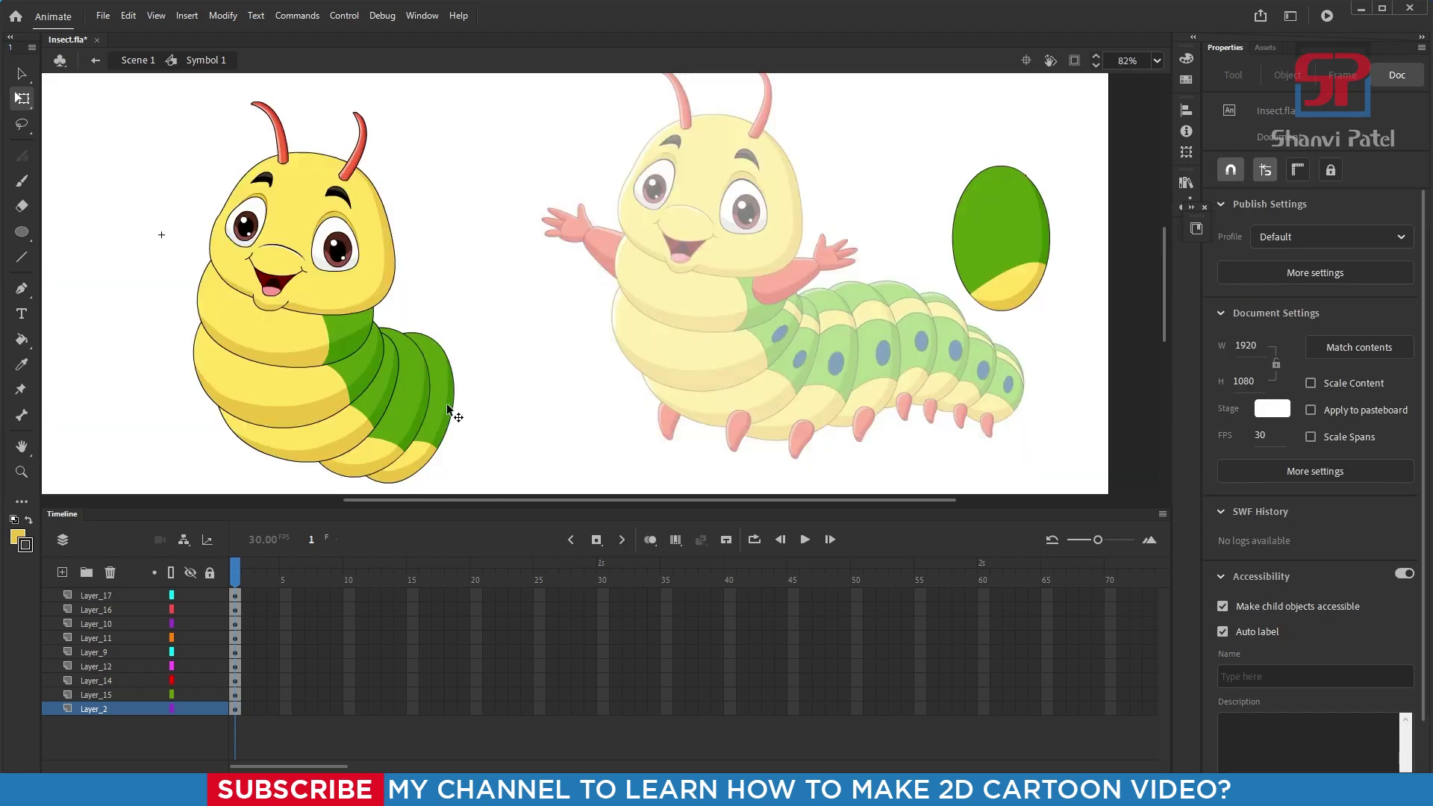
left_click(457, 409)
scroll(447, 321, "up", 2)
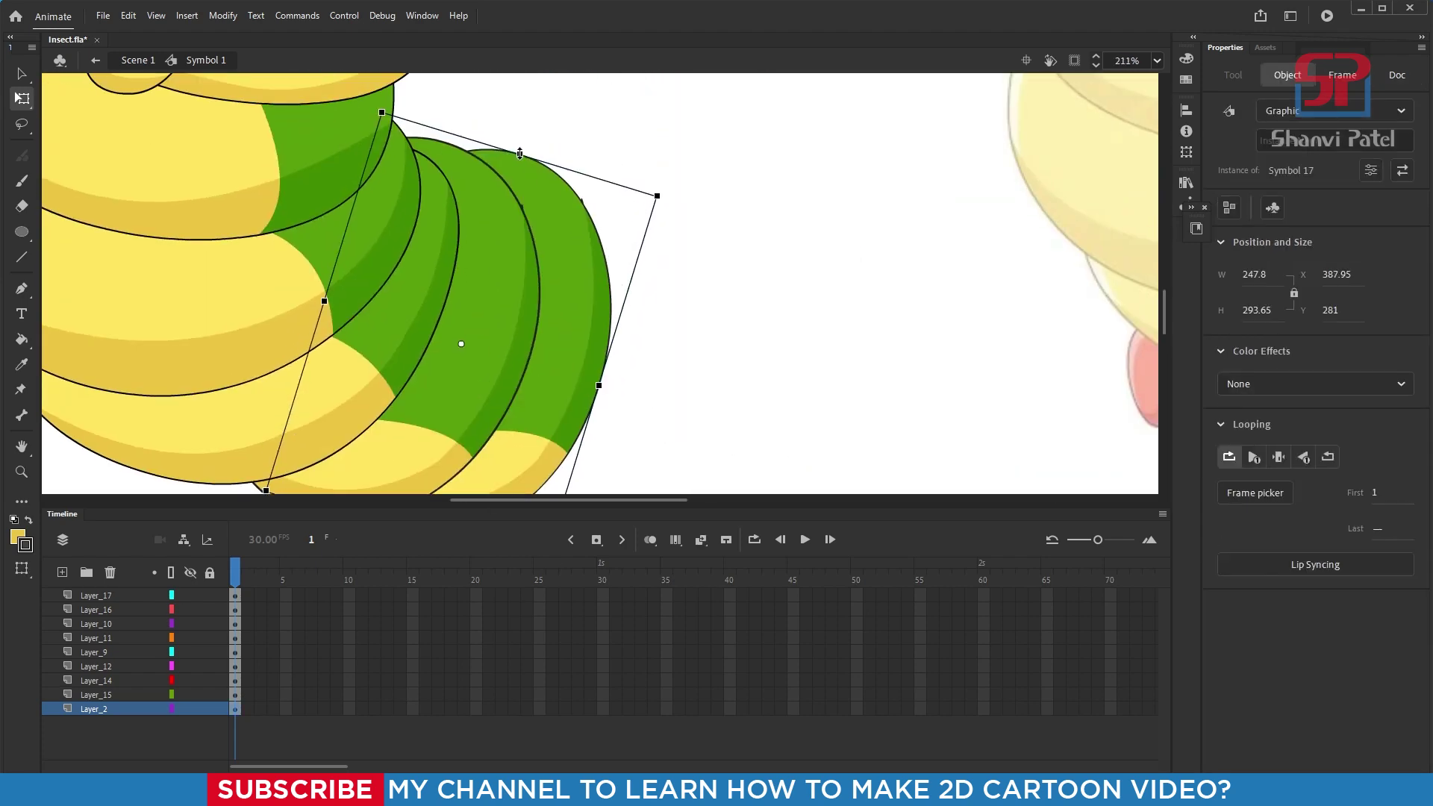
Step: Place a copy of the cleaned-up oval beside the body and convert it to a graphic symbol for the third rear segment
scroll(473, 306, "down", 3)
left_click(558, 307)
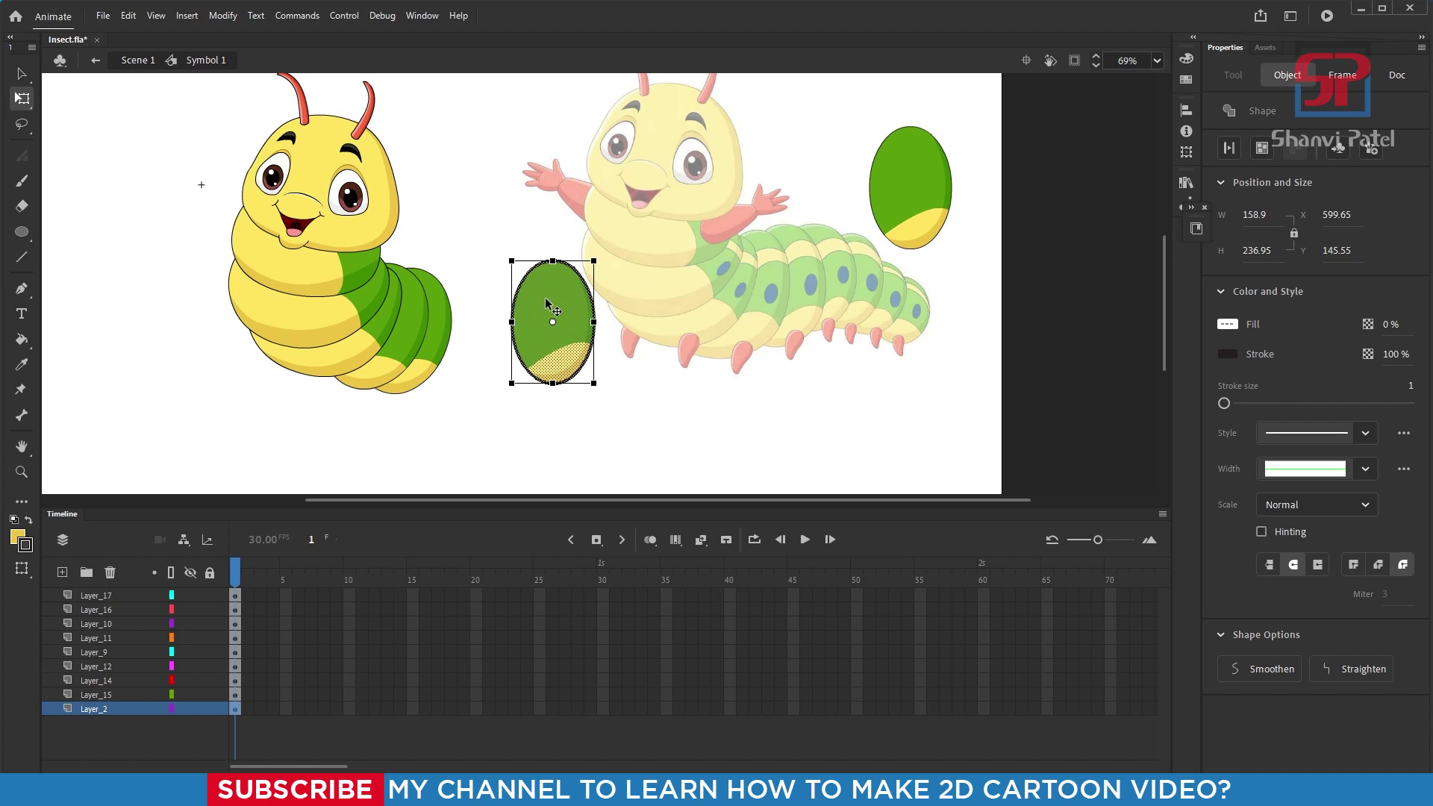
key("F8")
key("Return")
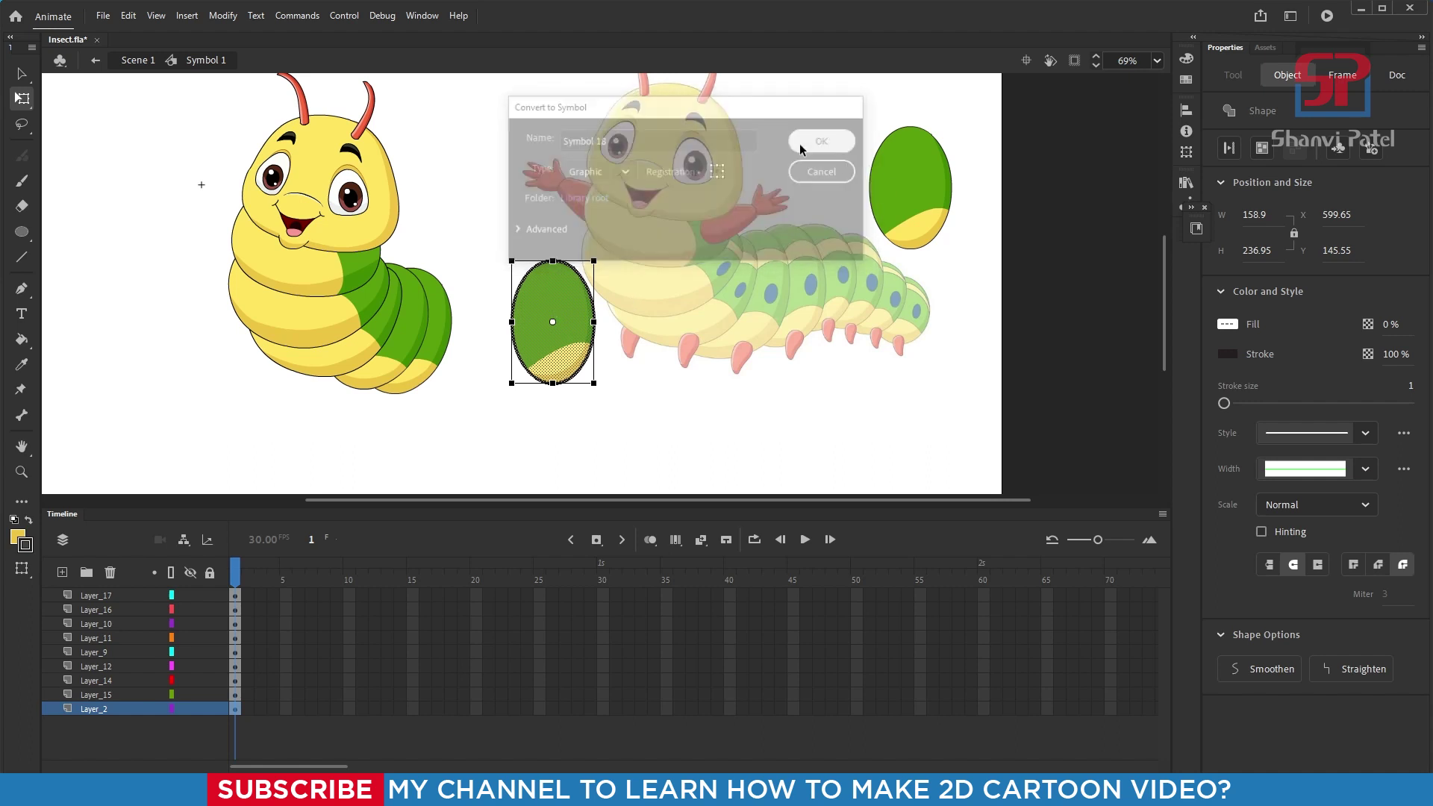
Step: Shrink the third rear segment to about 142 × 211 and tuck it behind the second one
left_click_drag(567, 299, 467, 303)
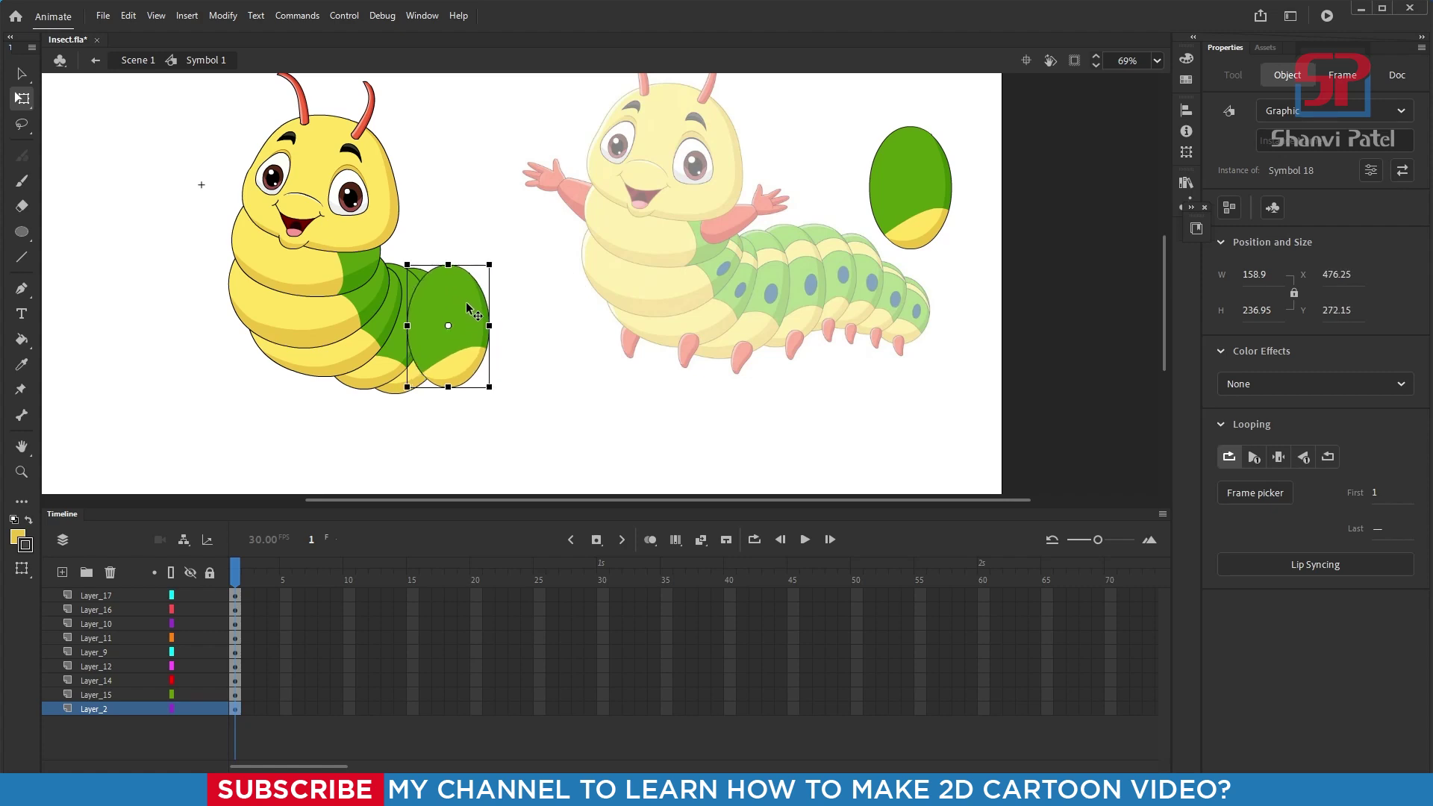
left_click_drag(380, 233, 585, 483)
left_click_drag(584, 242, 567, 257)
left_click_drag(574, 299, 550, 417)
key("ctrl+minus")
left_click_drag(569, 366, 470, 365)
Step: Add another oval copy as a graphic symbol, shrunk to about 113 × 168, behind the third rear segment
left_click_drag(227, 87, 1065, 458)
left_click_drag(765, 112, 882, 261)
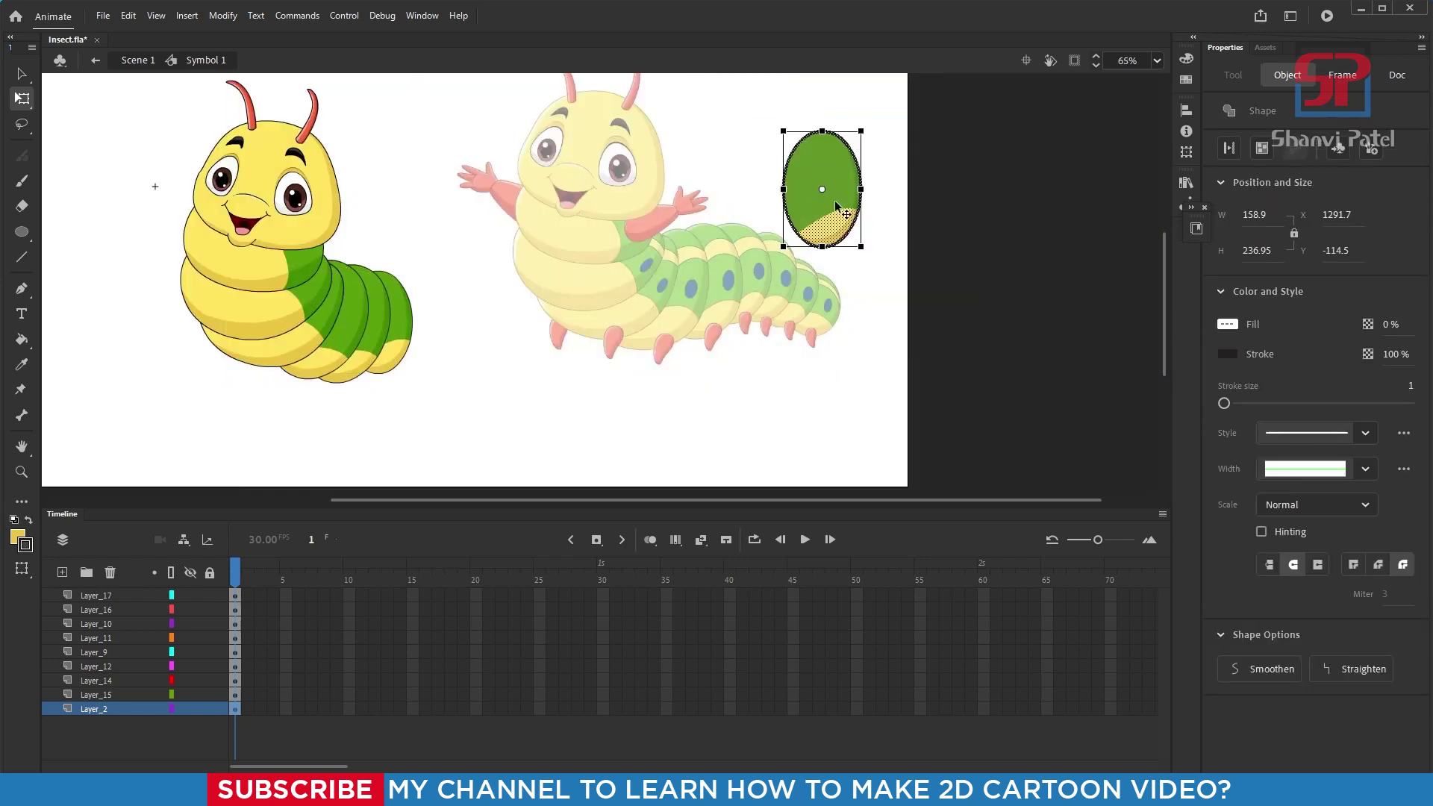
left_click_drag(832, 175, 460, 269)
key("F8")
key("Return")
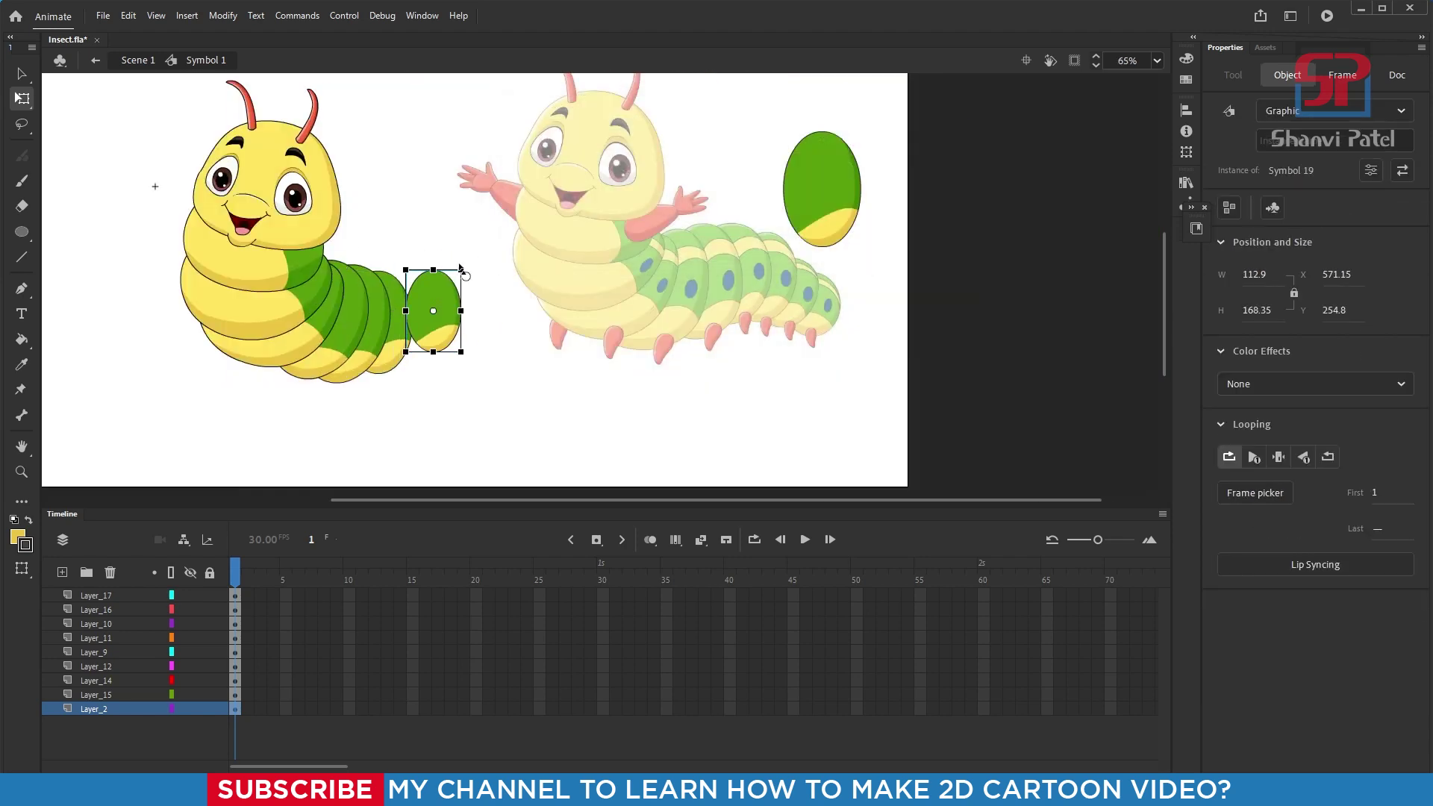
left_click_drag(371, 242, 501, 407)
left_click_drag(630, 224, 556, 240)
Step: Place a further oval copy near the tail end and convert it to a graphic symbol for the fifth rear segment
scroll(556, 240, "down", 3)
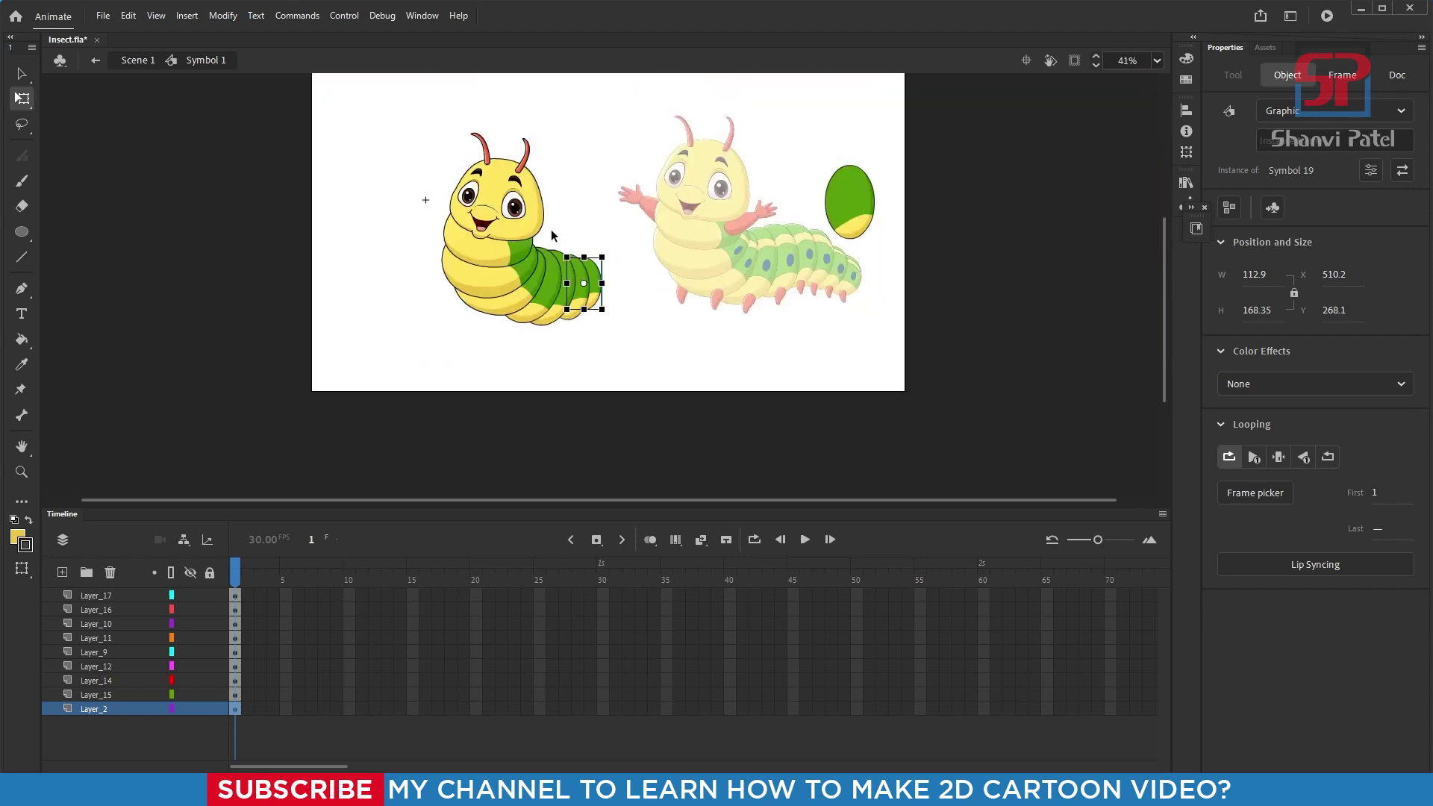
left_click(769, 201)
left_click_drag(769, 201, 468, 292)
scroll(468, 292, "up", 3)
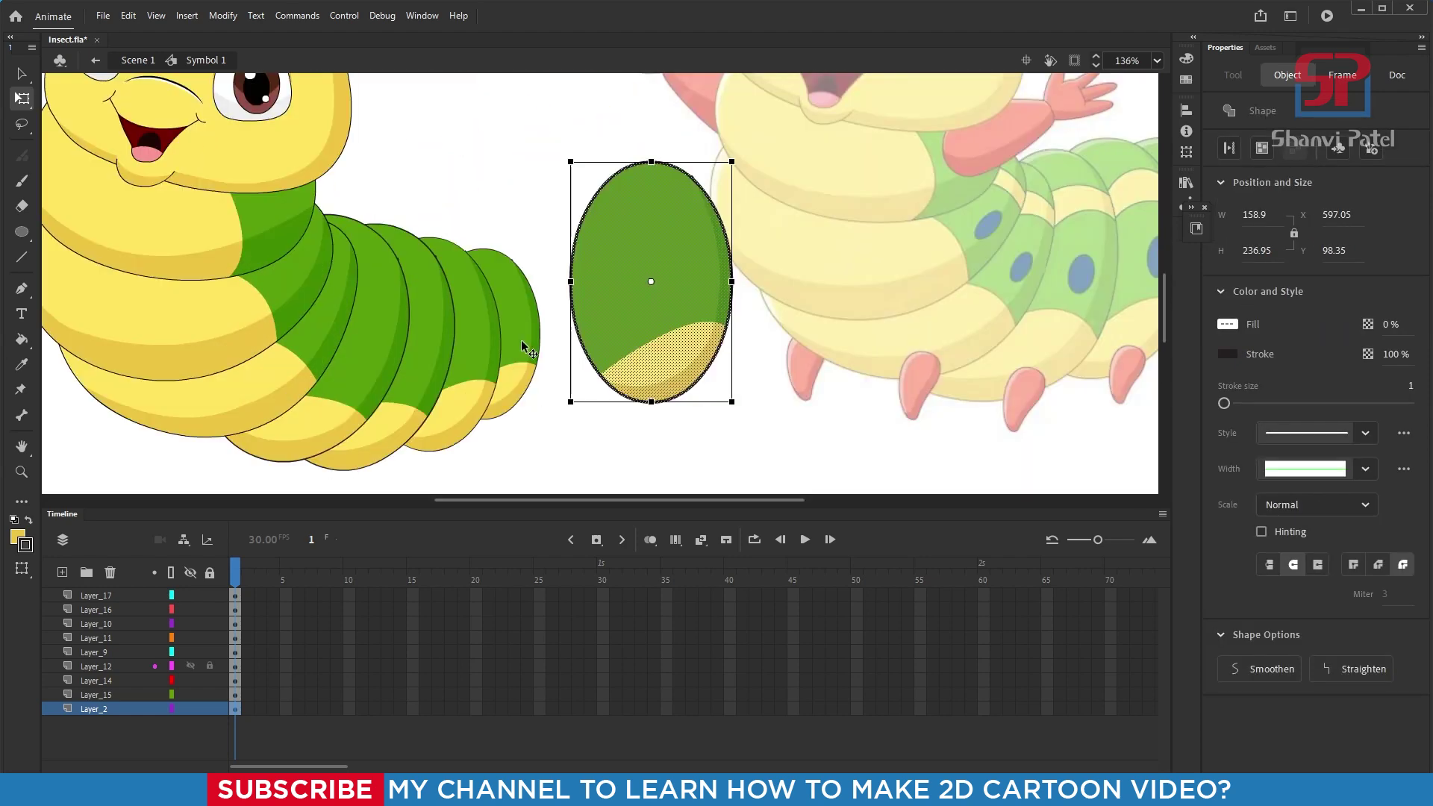
key("F8")
key("Return")
Step: Scale down the fifth rear segment, send it to the back and place it at the end of the body
left_click_drag(732, 162, 532, 294)
key("ctrl+shift+Down")
scroll(520, 366, "down", 3)
left_click(546, 377)
left_click_drag(545, 375, 417, 360)
Step: Enlarge the fourth rear segment to about 123 × 183 and raise the fourth and fifth segments into a smooth row
scroll(417, 360, "up", 1)
left_click(366, 319)
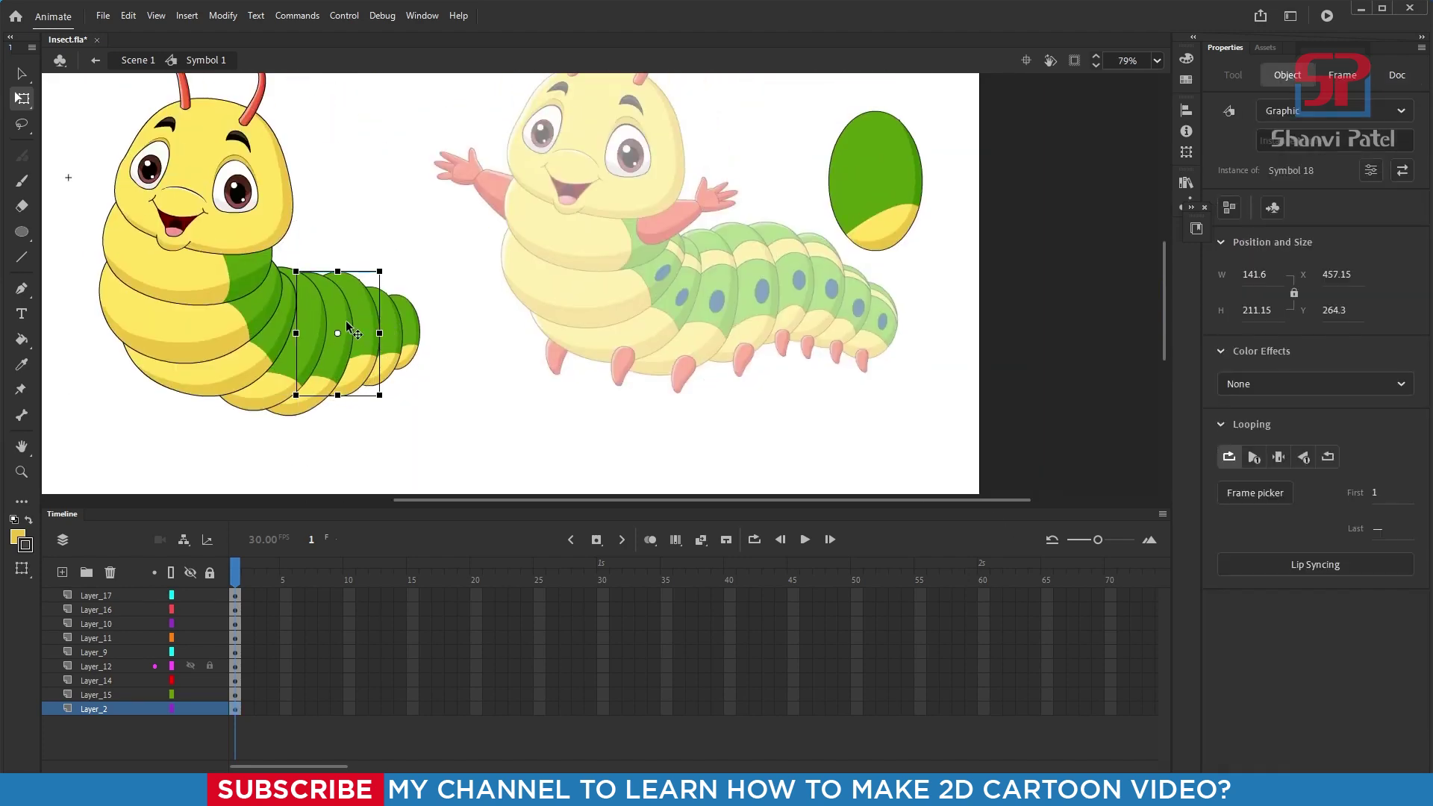
left_click_drag(346, 321, 385, 309)
left_click(389, 318)
mouse_move(403, 326)
left_mouse_down()
mouse_move(402, 314)
mouse_move(428, 371)
mouse_move(385, 305)
left_mouse_up()
scroll(385, 304, "up", 4)
left_click(385, 305)
left_click_drag(414, 401, 414, 412)
left_click_drag(414, 230, 422, 222)
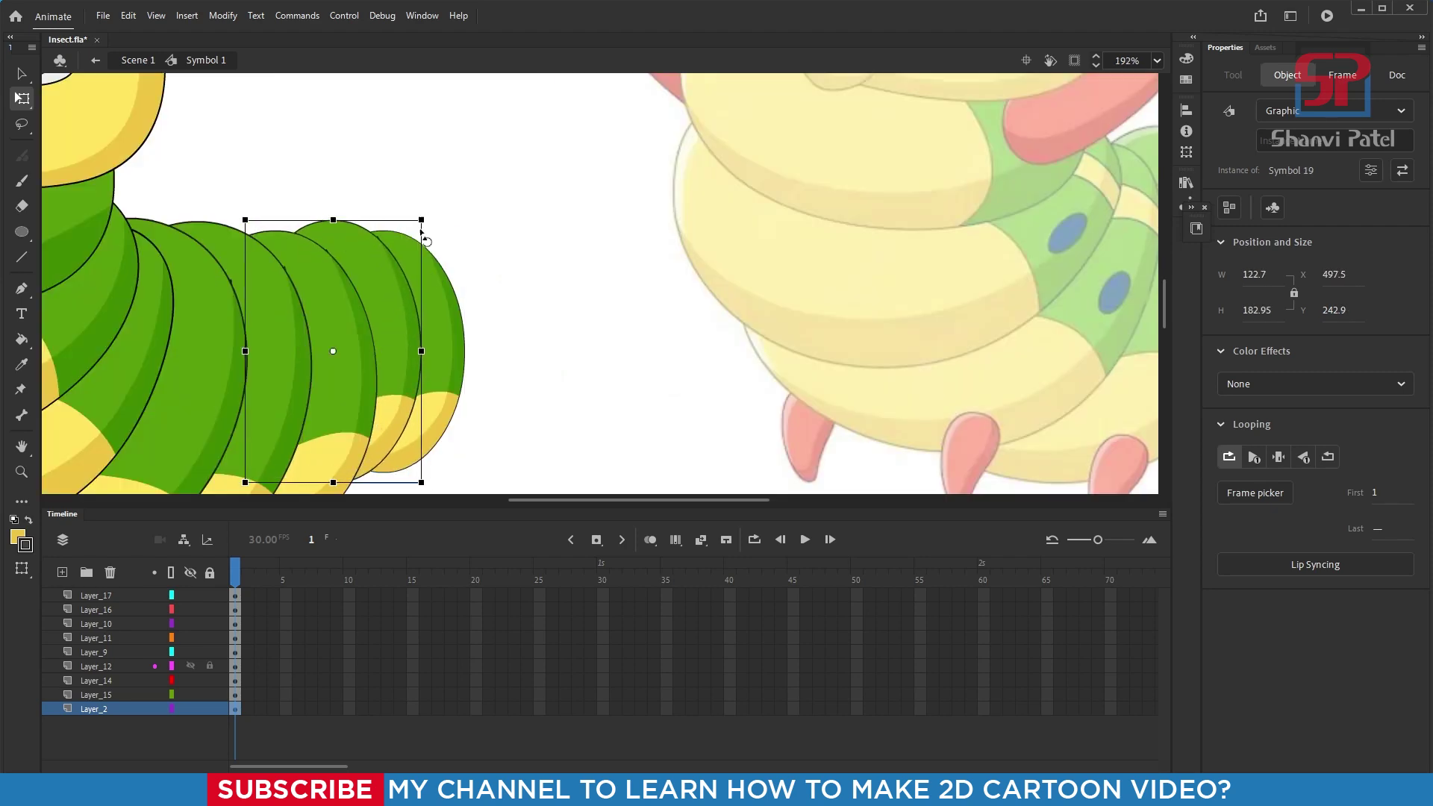
left_click_drag(436, 315, 436, 302)
Step: Copy the original oval toward the tail and convert the copy to a graphic symbol for the sixth rear segment
scroll(470, 276, "down", 4)
left_click_drag(1000, 256, 834, 84)
left_click_drag(944, 140, 487, 315)
key("F8")
left_click(825, 142)
Step: Shrink the sixth rear segment to about 95 × 142 and fit it at the back behind the fifth one
left_click_drag(527, 393, 506, 365)
key("ctrl+shift+Down")
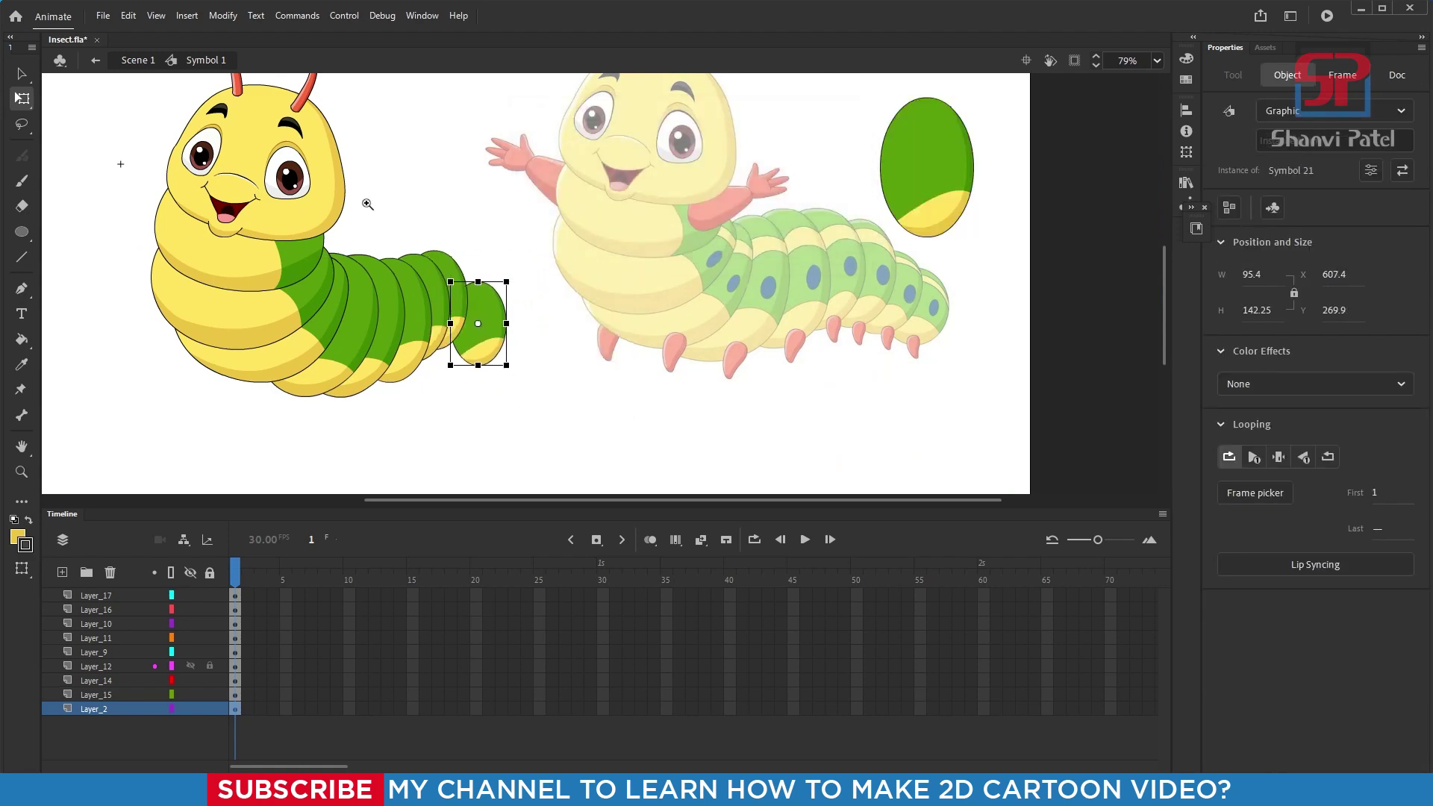
scroll(319, 341, "up", 3)
left_click_drag(637, 294, 602, 246)
Step: Convert an oval copy to a graphic symbol for the seventh rear segment and place it rearmost at the tail
scroll(602, 246, "down", 4)
left_click_drag(812, 134, 919, 261)
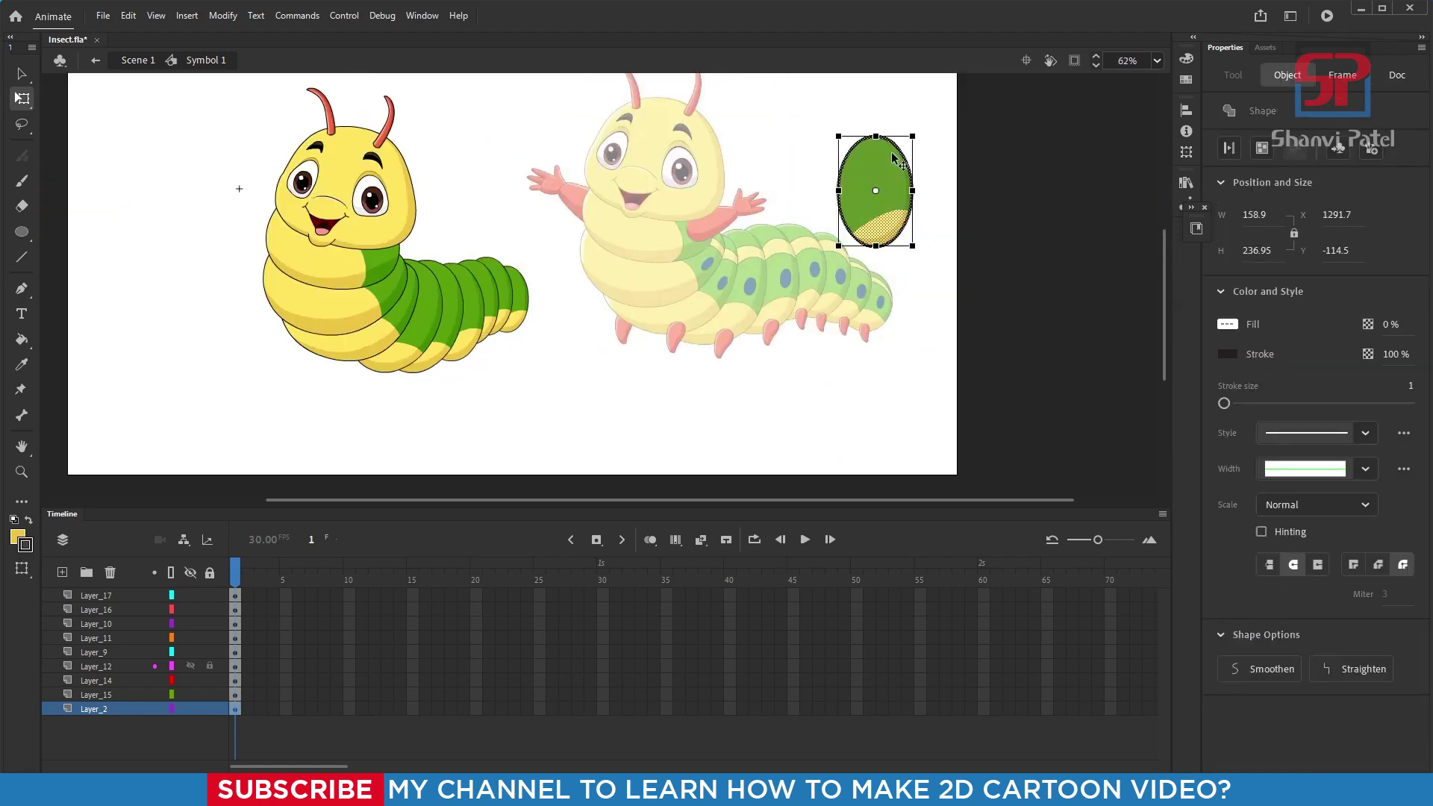
key("F8")
left_click(800, 146)
left_click_drag(872, 186, 528, 311)
scroll(511, 382, "up", 3)
key("ctrl+shift+Down")
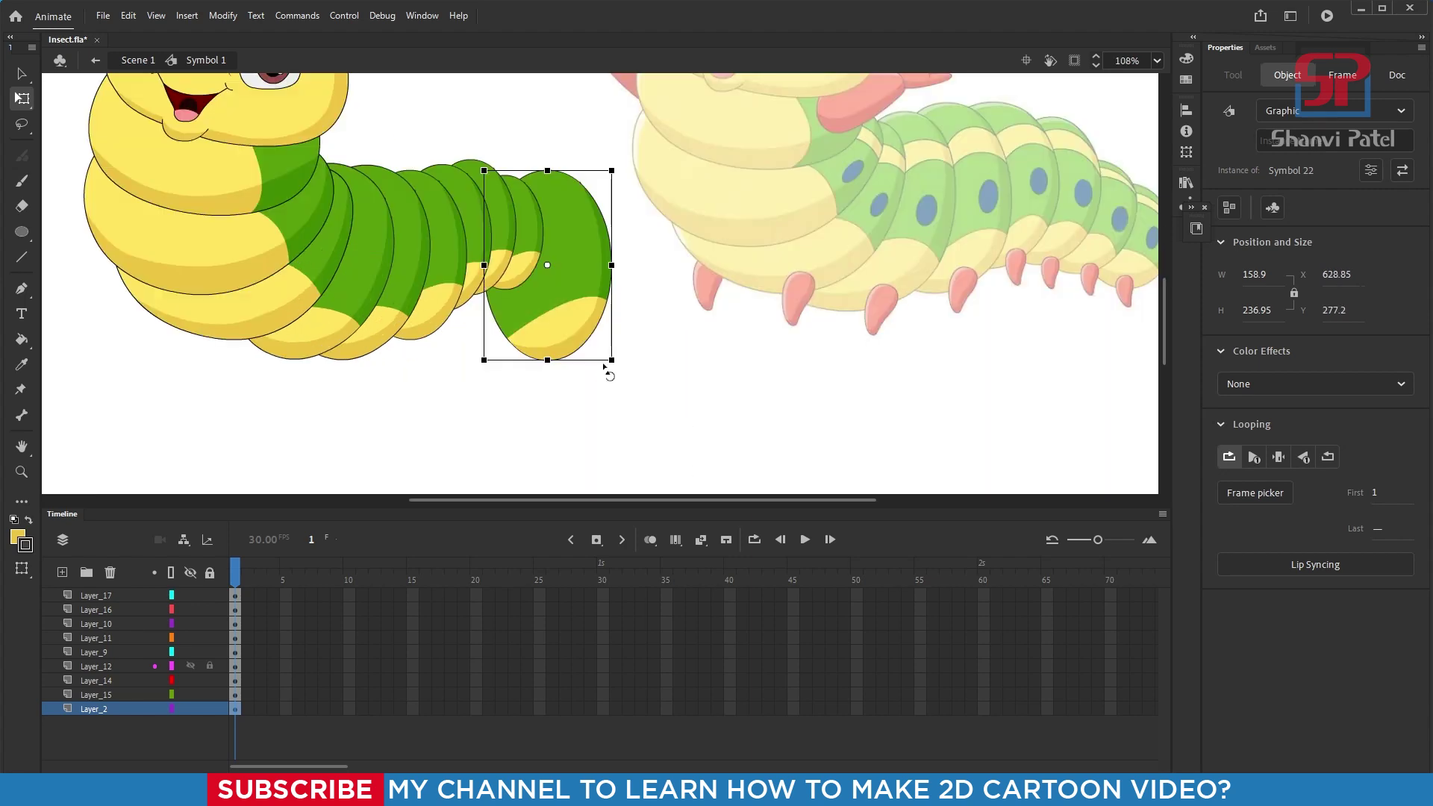
Step: Scale the seventh rear segment down and fit it behind the sixth one as the tail tip
left_click_drag(611, 361, 585, 322)
left_click_drag(567, 266, 564, 302)
left_click_drag(558, 267, 556, 255)
scroll(539, 217, "up", 3)
left_click_drag(582, 149, 579, 154)
left_click_drag(558, 283, 568, 286)
left_click(614, 327)
scroll(614, 326, "down", 4)
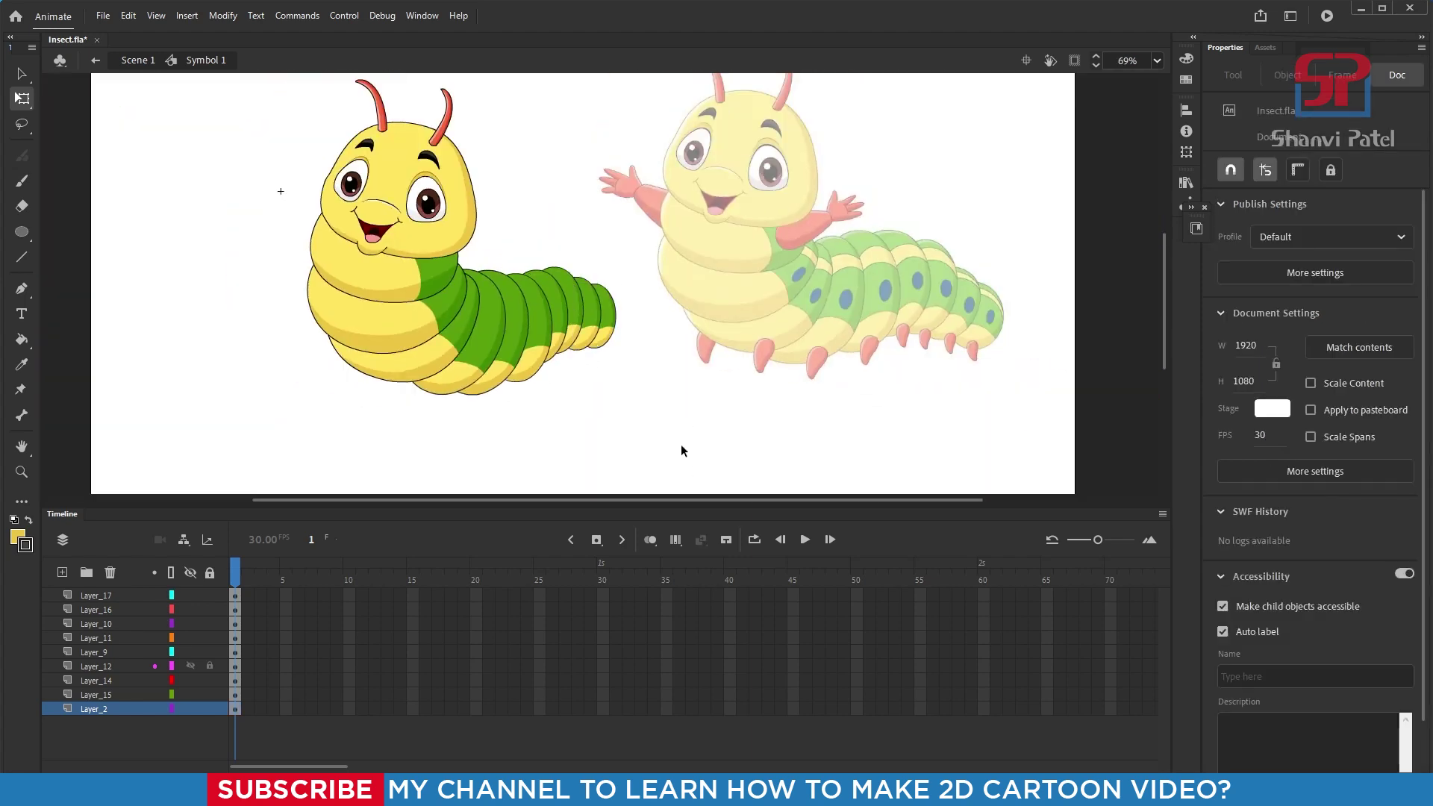
Step: Nudge the fourth and third rear segments up slightly to even out the back contour
scroll(622, 313, "up", 5)
left_click(403, 239)
key("Up")
key("Up")
left_click(349, 254)
key("Up")
key("Up")
key("Up")
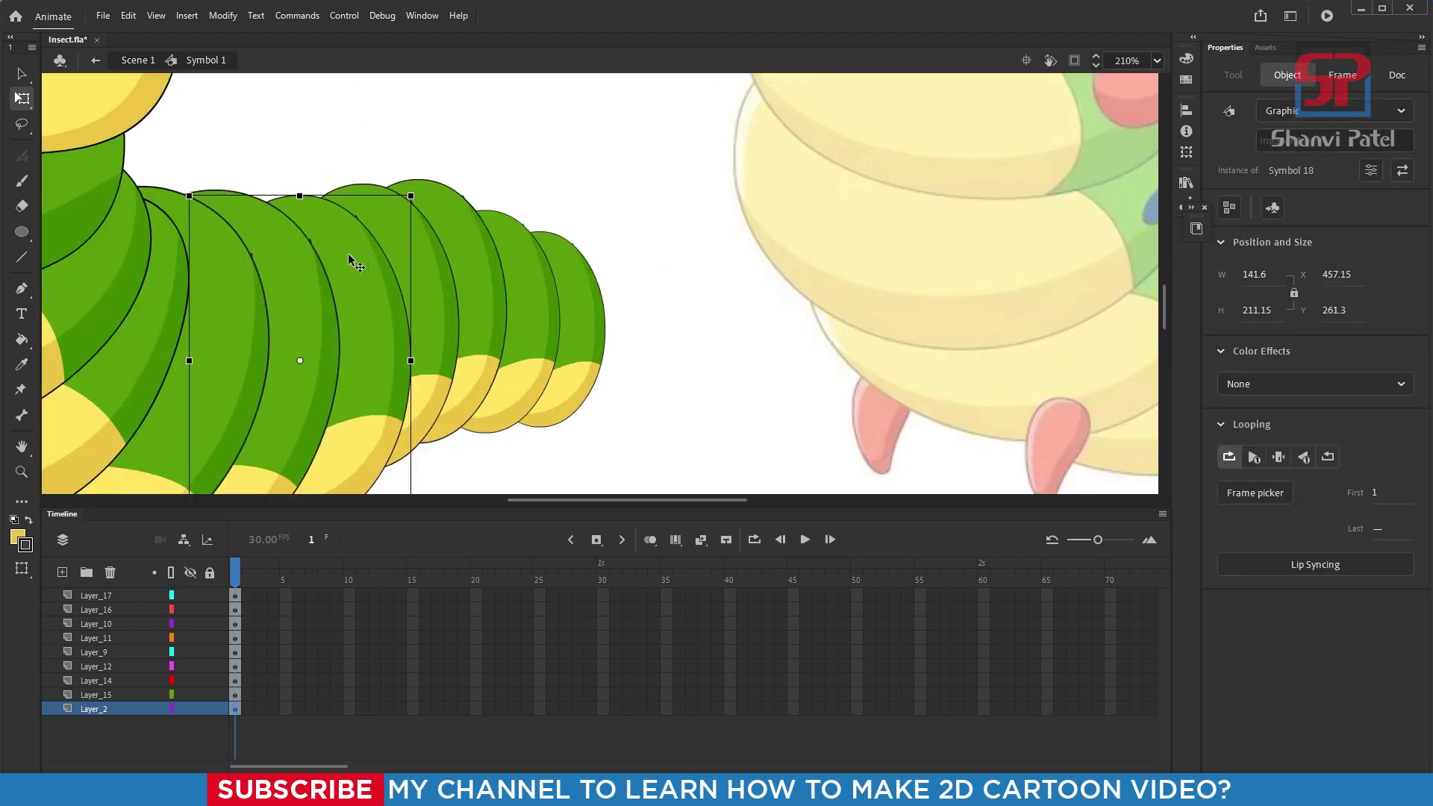
Step: Nudge the last tail segment down slightly so the back slopes toward the tail tip
left_click(575, 278)
key("Down")
key("Down")
key("Down")
key("Down")
key("Down")
left_click(645, 329)
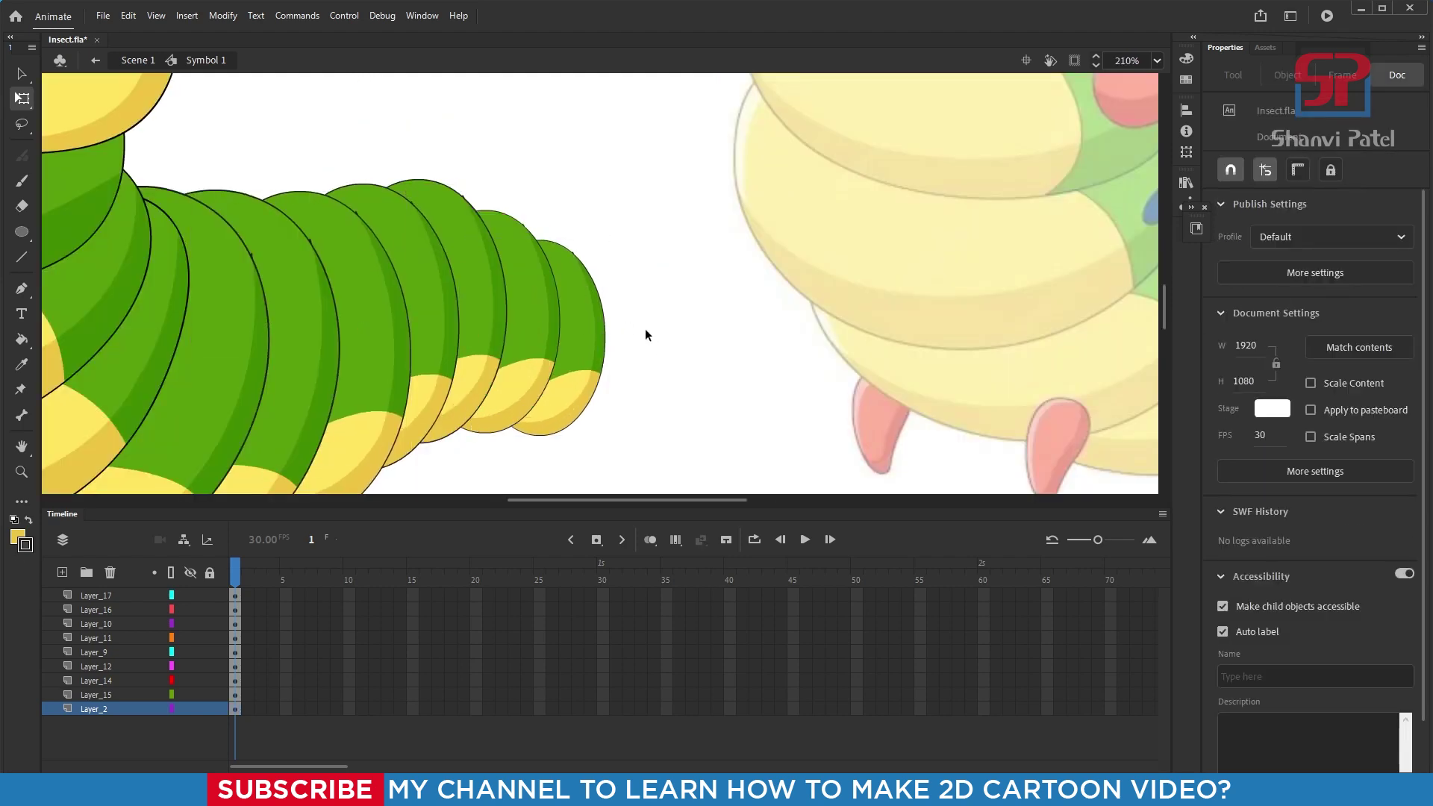
scroll(629, 325, "down", 4)
scroll(628, 319, "down", 1)
scroll(613, 322, "down", 1)
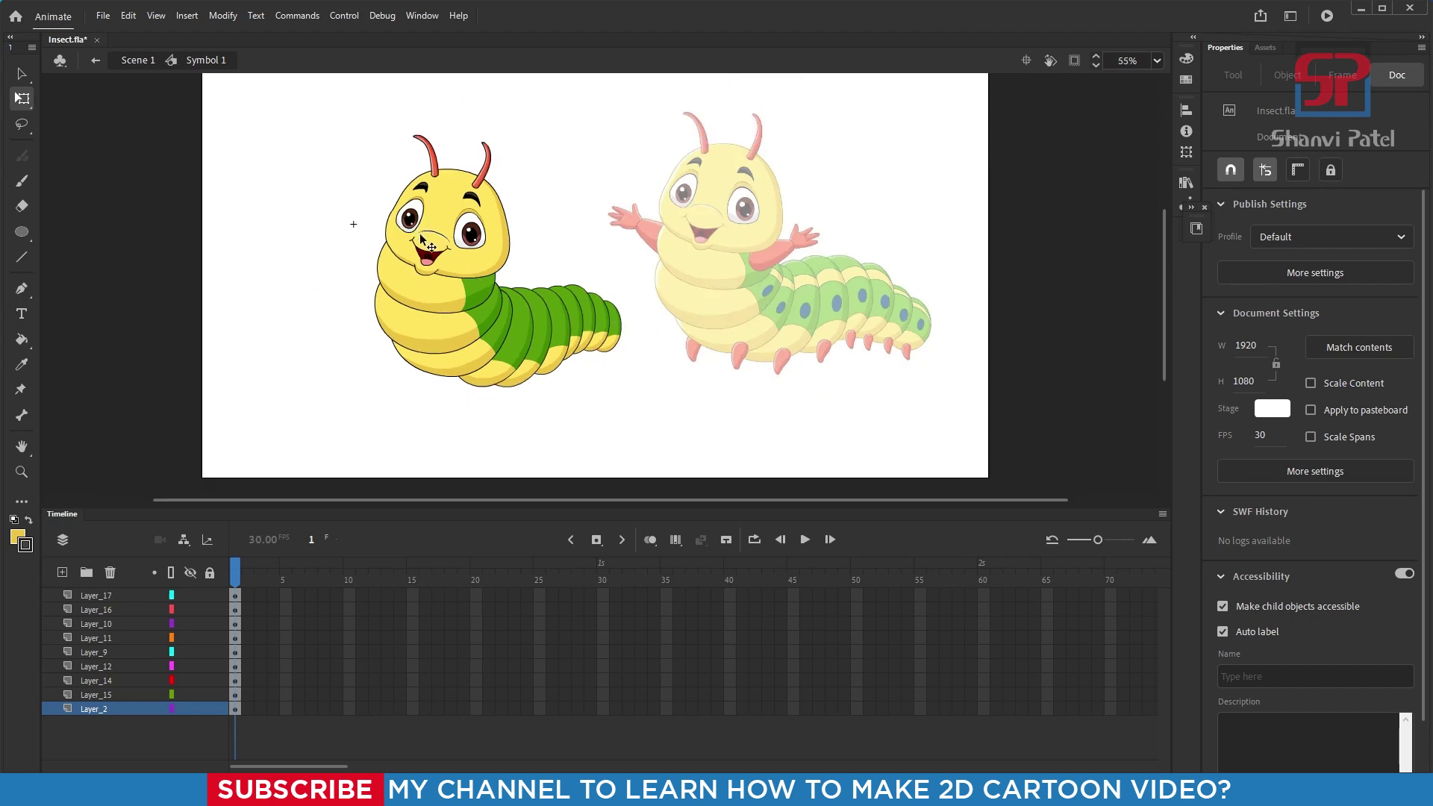
Step: Add a new layer above Layer_17 for the caterpillar's arm
scroll(568, 280, "up", 2)
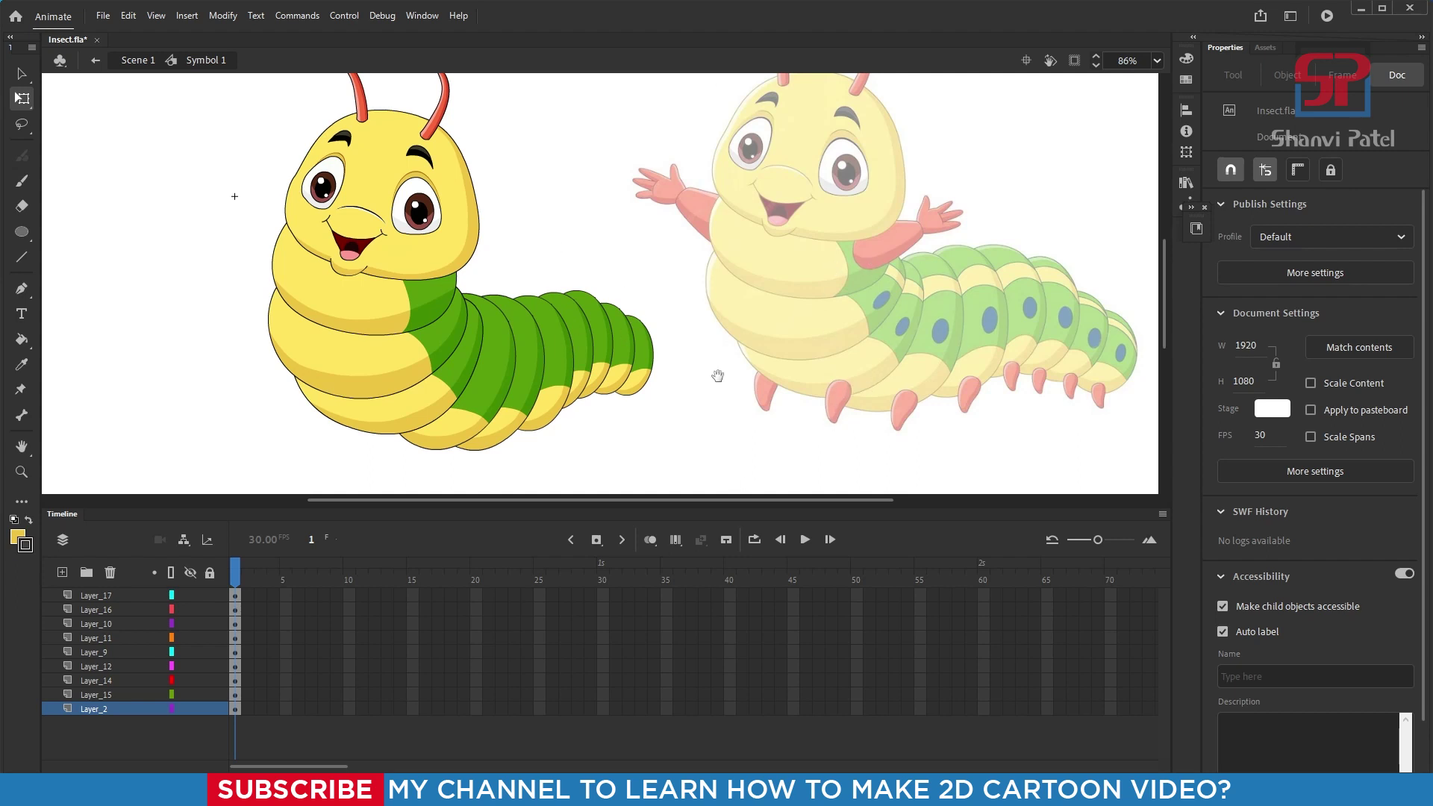
left_click_drag(720, 378, 698, 338)
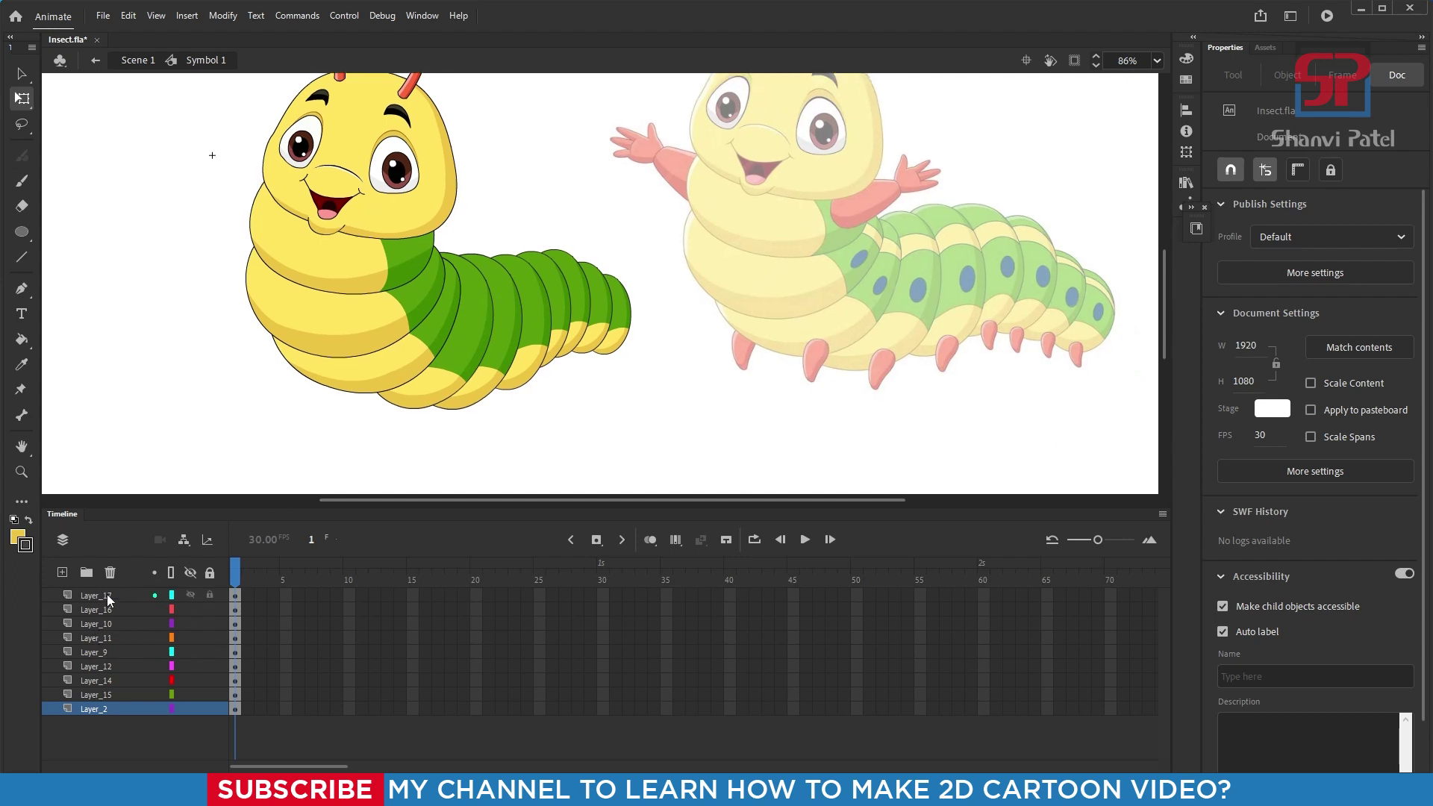
left_click(108, 600)
left_click(62, 572)
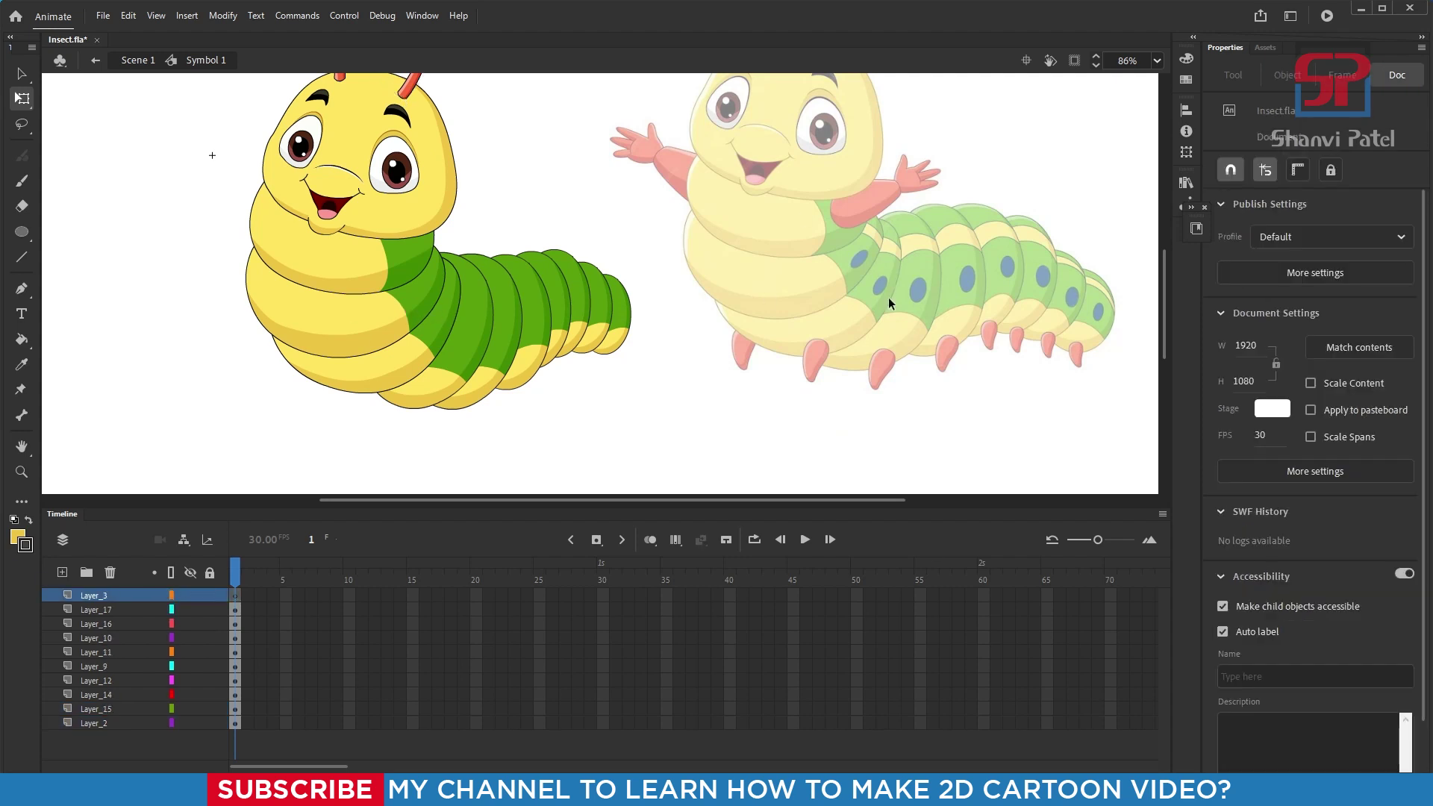
Step: Trace the reference's raised arm up to the wrist with the Pen tool, adding a curved shading line along its underside
left_click_drag(705, 109, 1008, 344)
left_click_drag(840, 223, 823, 288)
left_click_drag(404, 171, 801, 438)
left_click_drag(731, 283, 686, 364)
key("p")
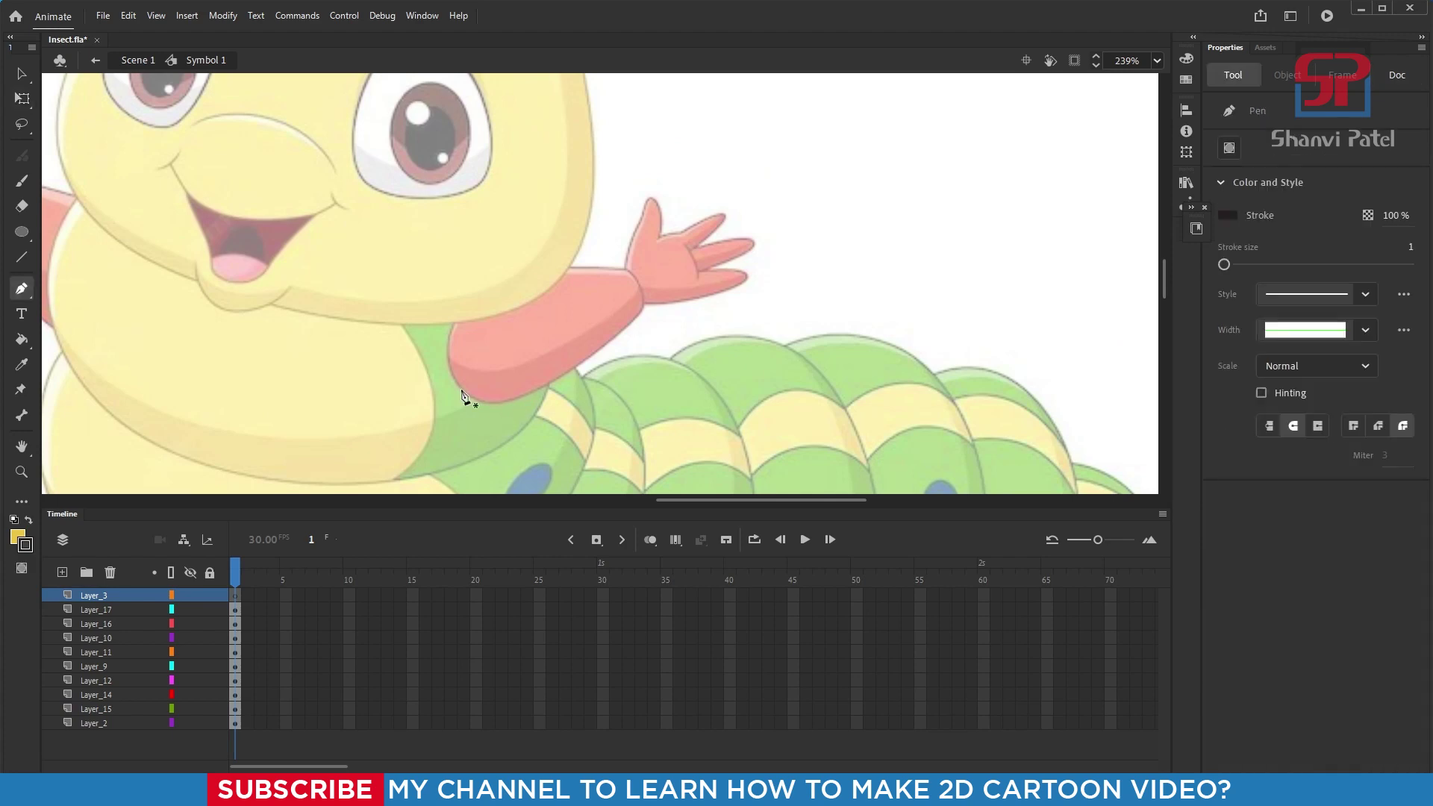
left_click_drag(546, 384, 613, 349)
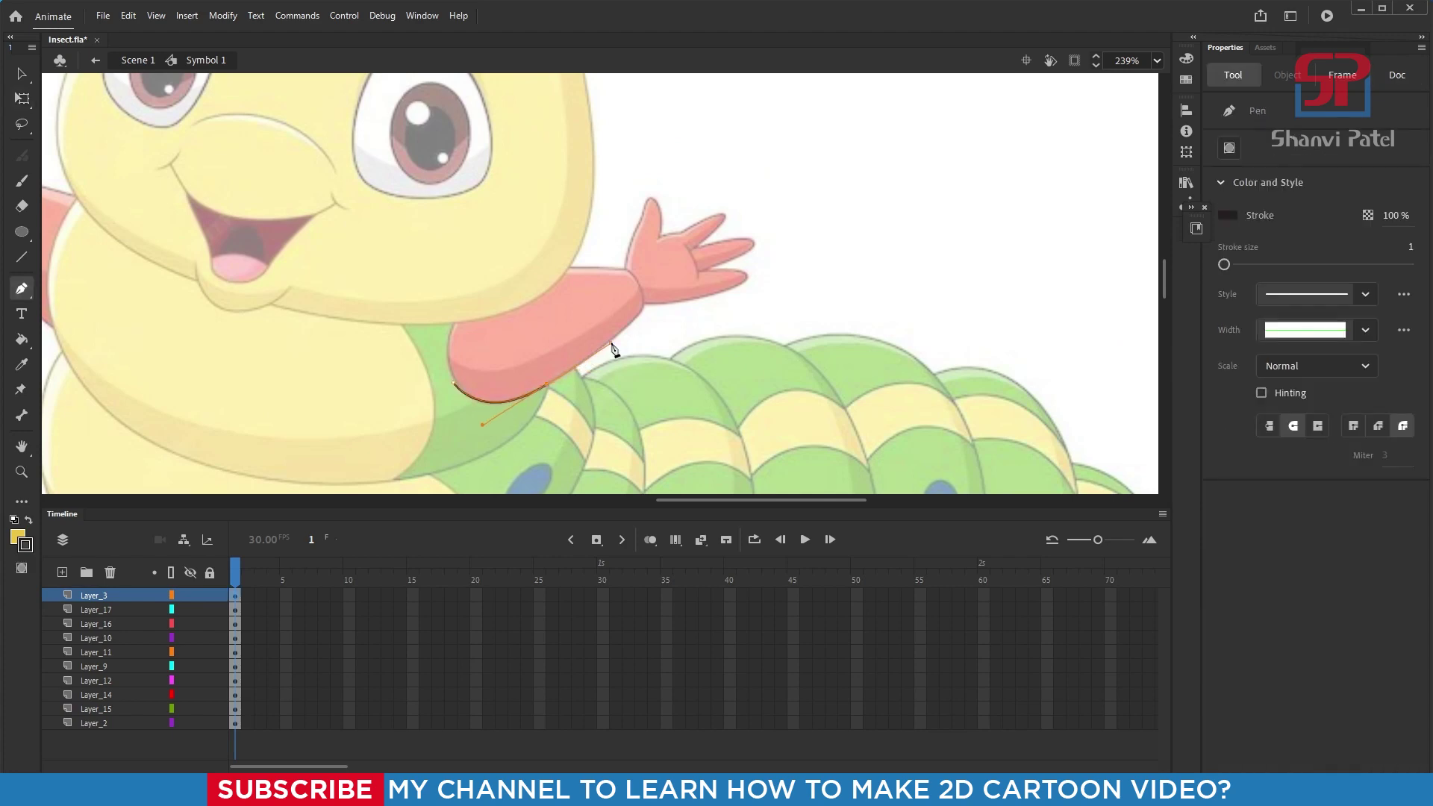
left_click(646, 295)
left_click_drag(475, 286, 437, 316)
mouse_move(452, 382)
left_mouse_down()
mouse_move(458, 394)
mouse_move(557, 345)
left_mouse_up()
left_click_drag(646, 282, 708, 221)
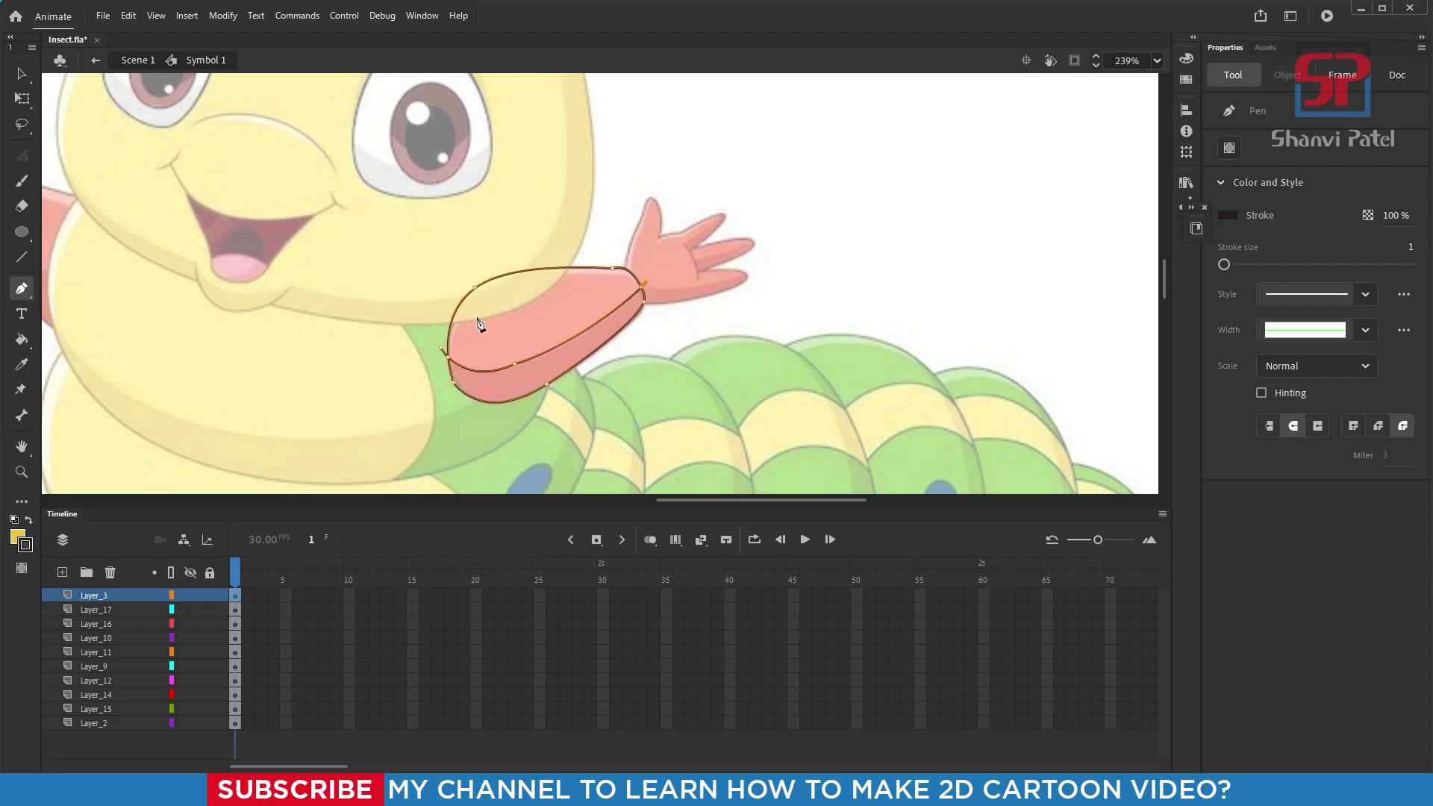
Step: Sample the light red from the reference picture's arm and fill the upper part of the traced arm with it
left_click(22, 97)
double_click(943, 240)
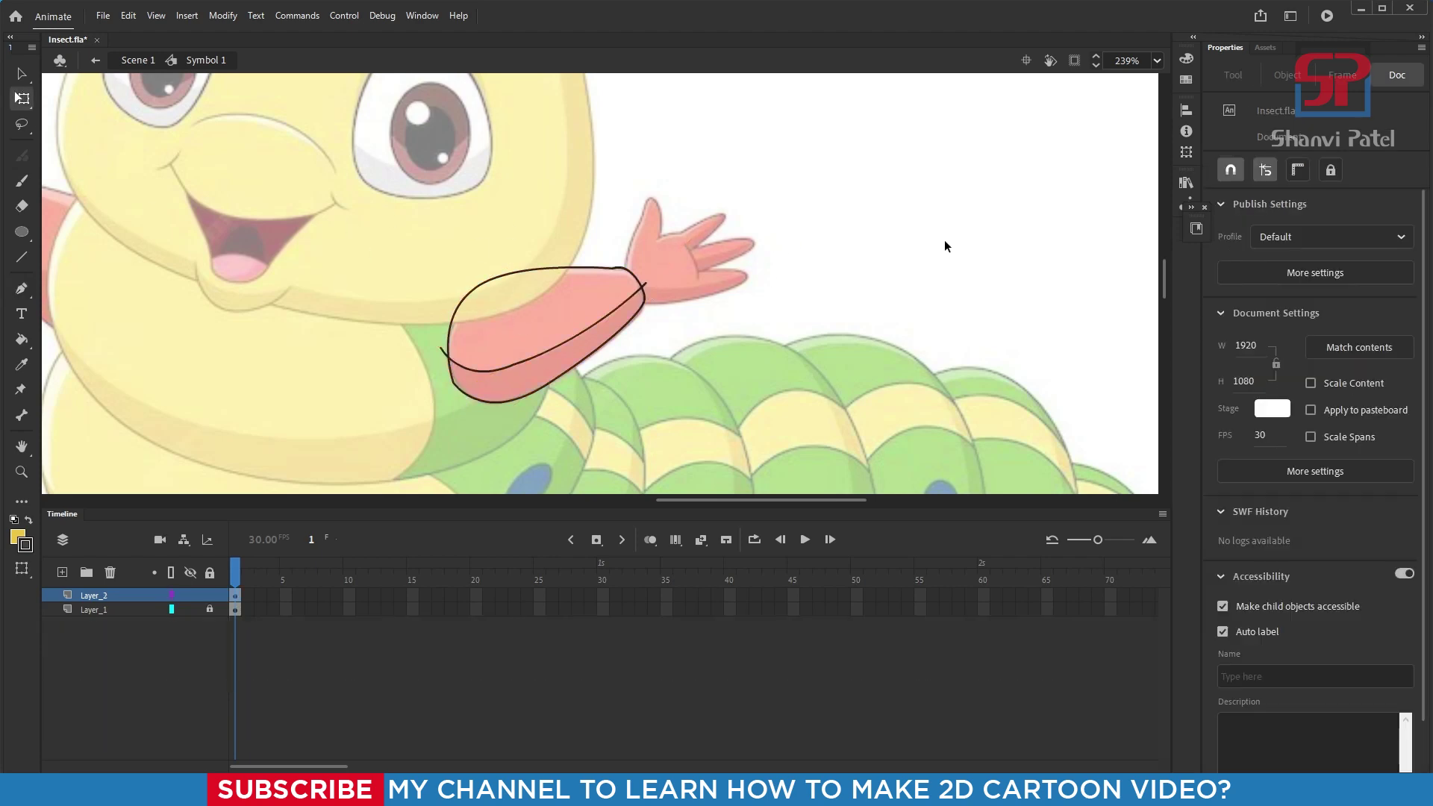
key("o")
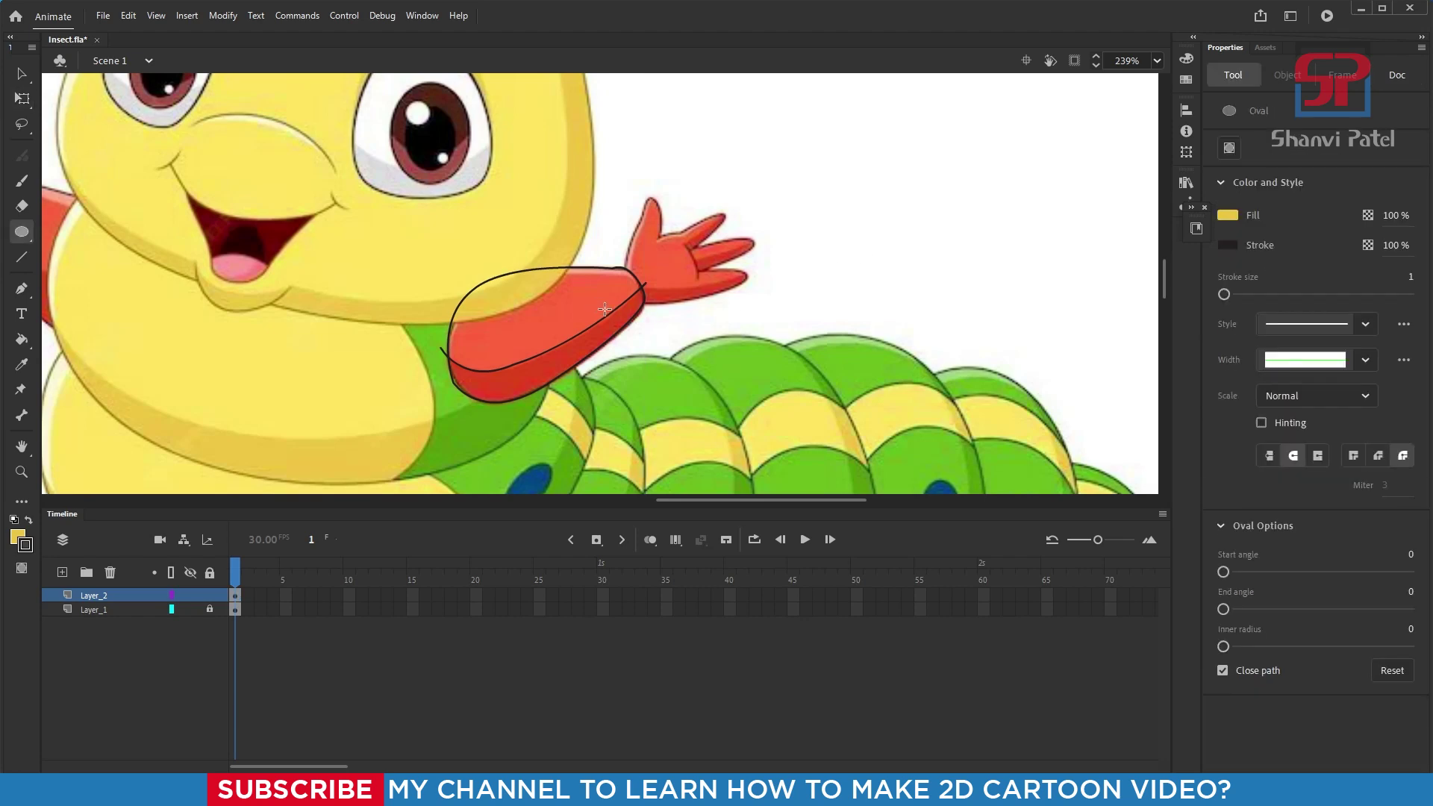
key("i")
left_click(587, 310)
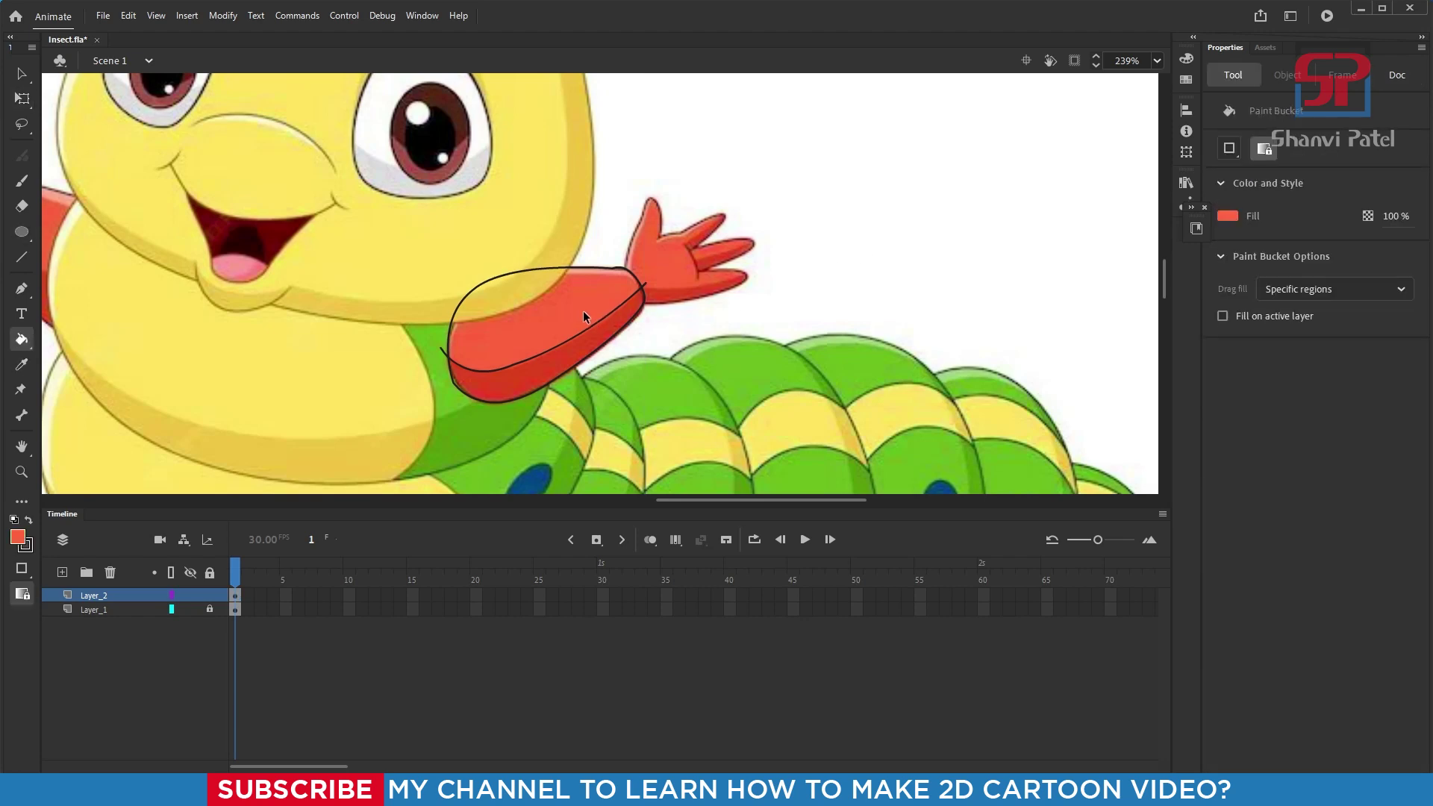
double_click(574, 266)
left_click(554, 297)
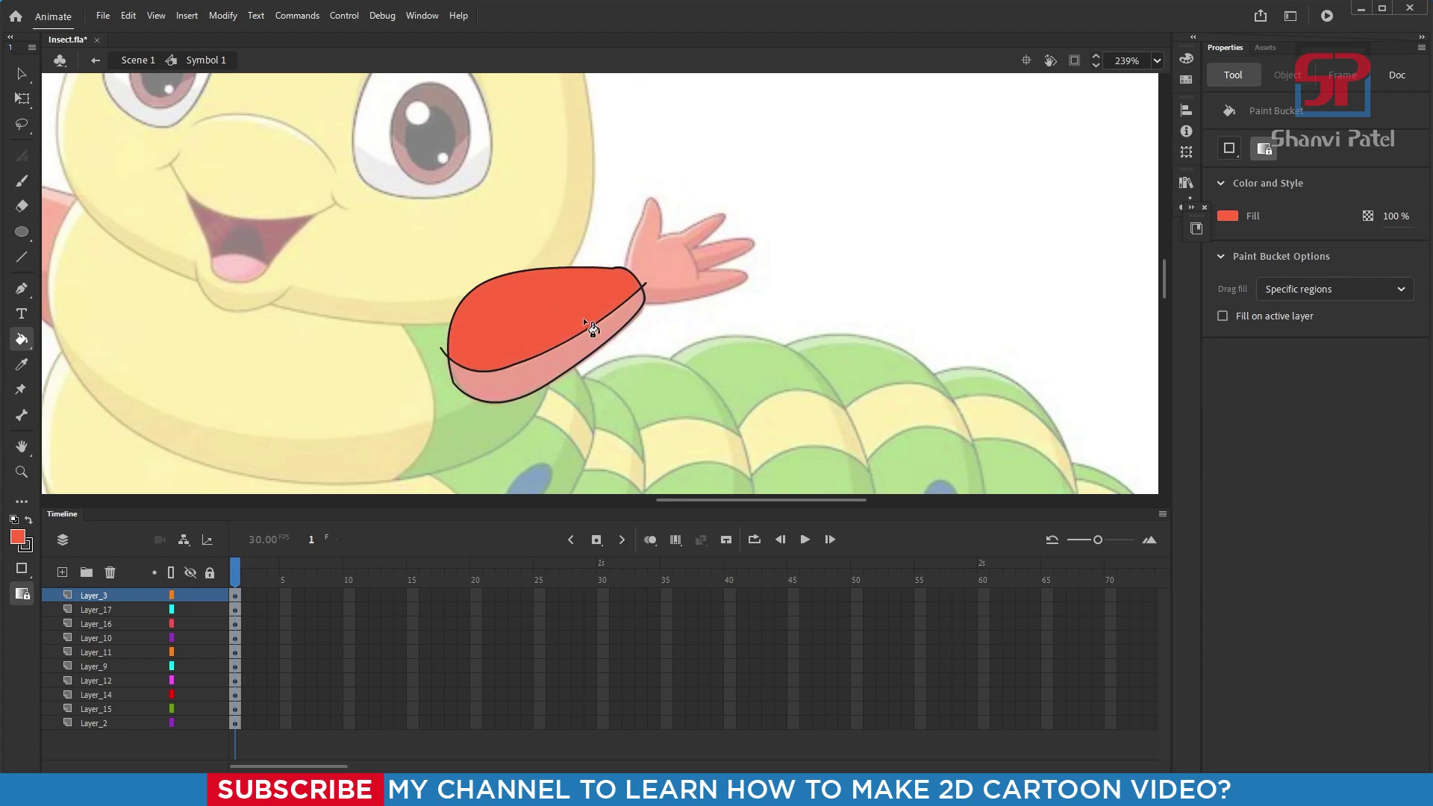
Step: Fill the arm's lower shading band and recolour it to a darker red
scroll(585, 337, "up", 3)
left_click(570, 366)
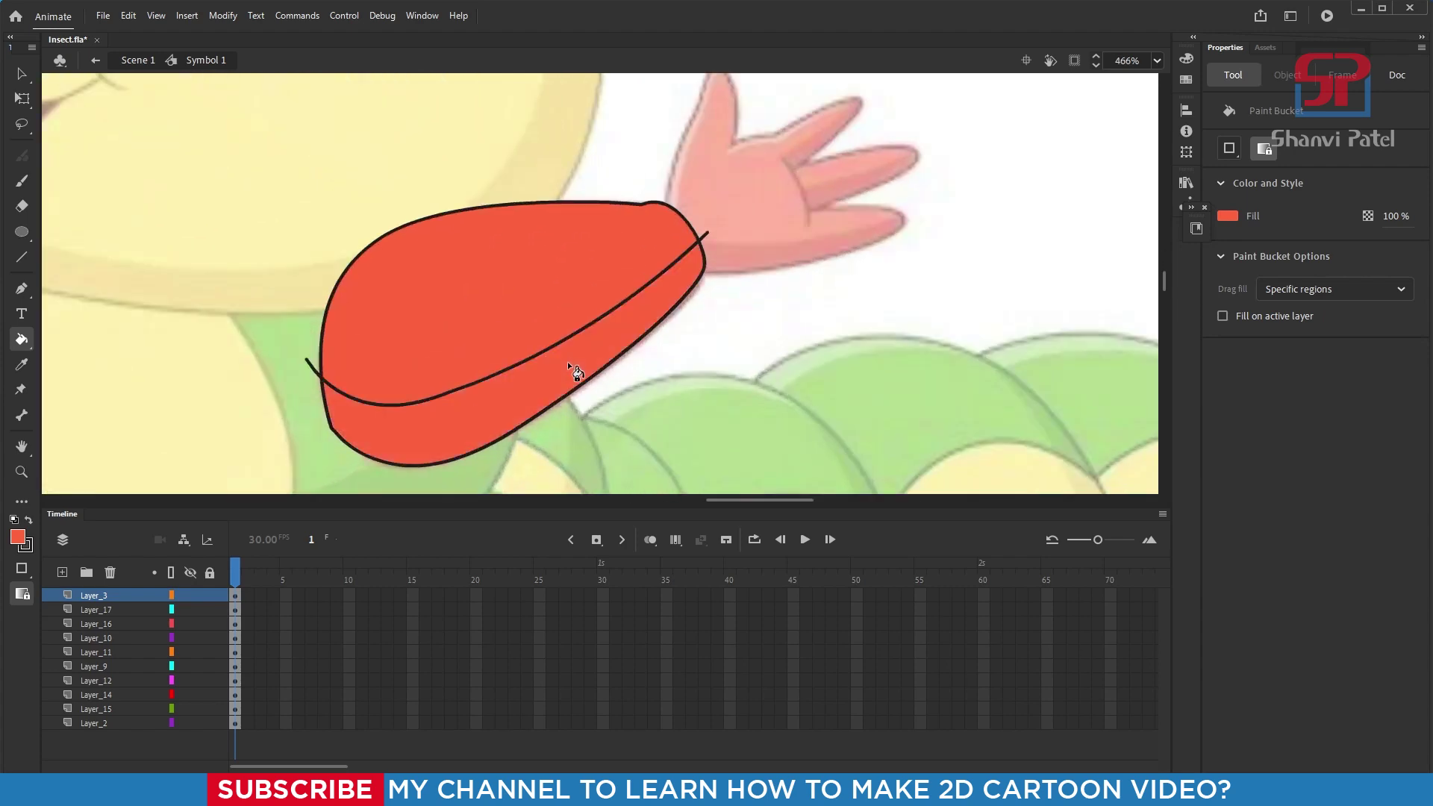
left_click(21, 98)
left_click(528, 391)
left_click(1226, 325)
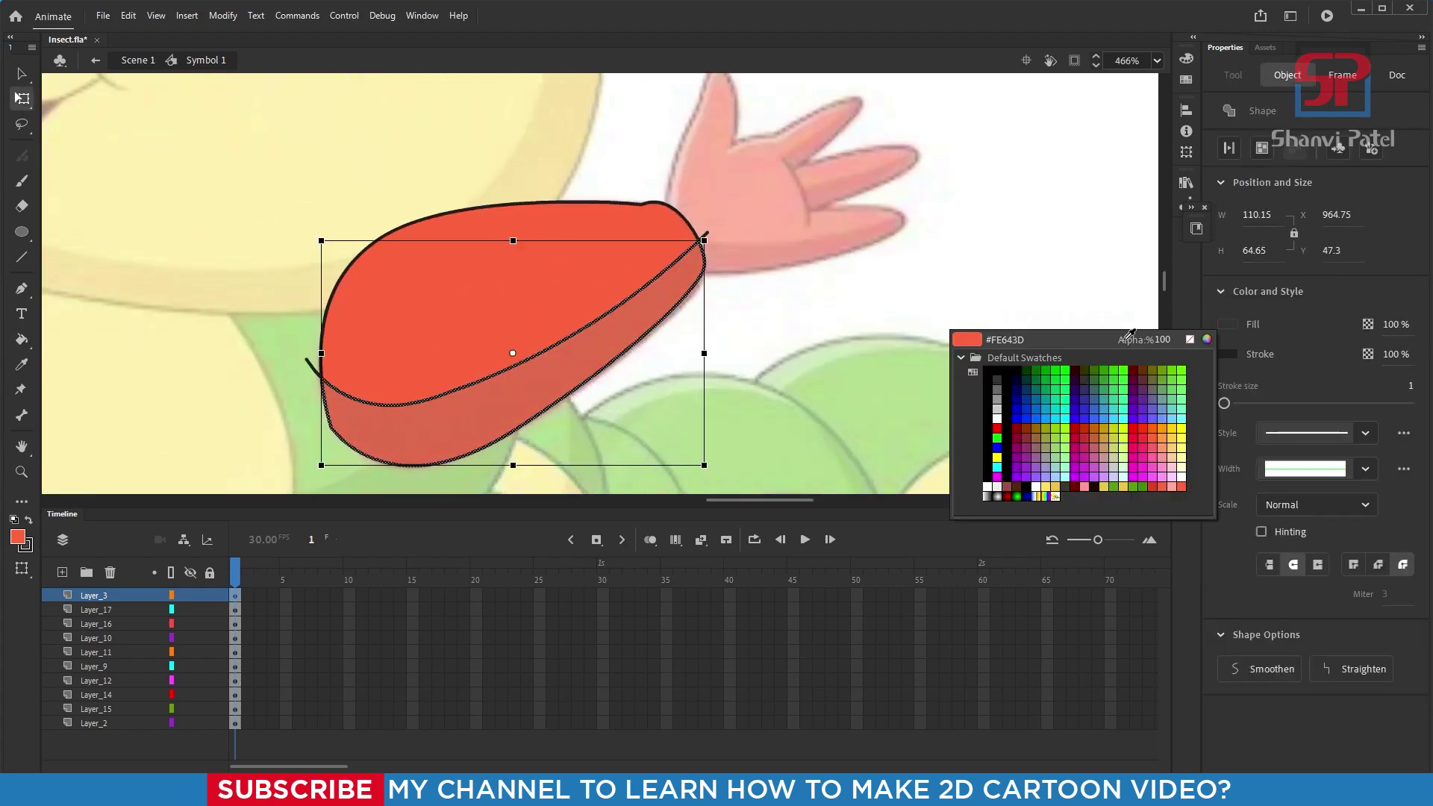
left_click(1206, 341)
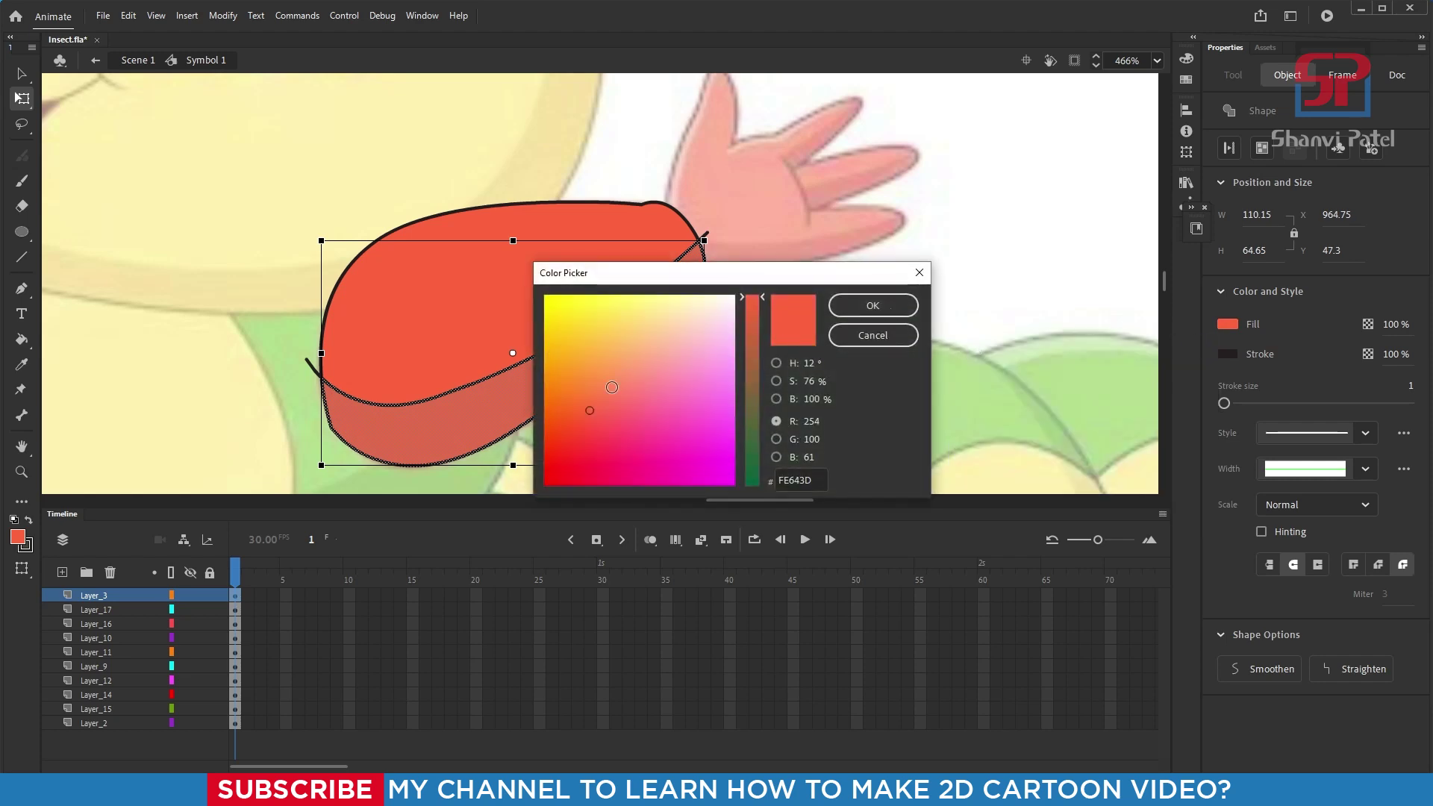
left_click_drag(597, 409, 561, 442)
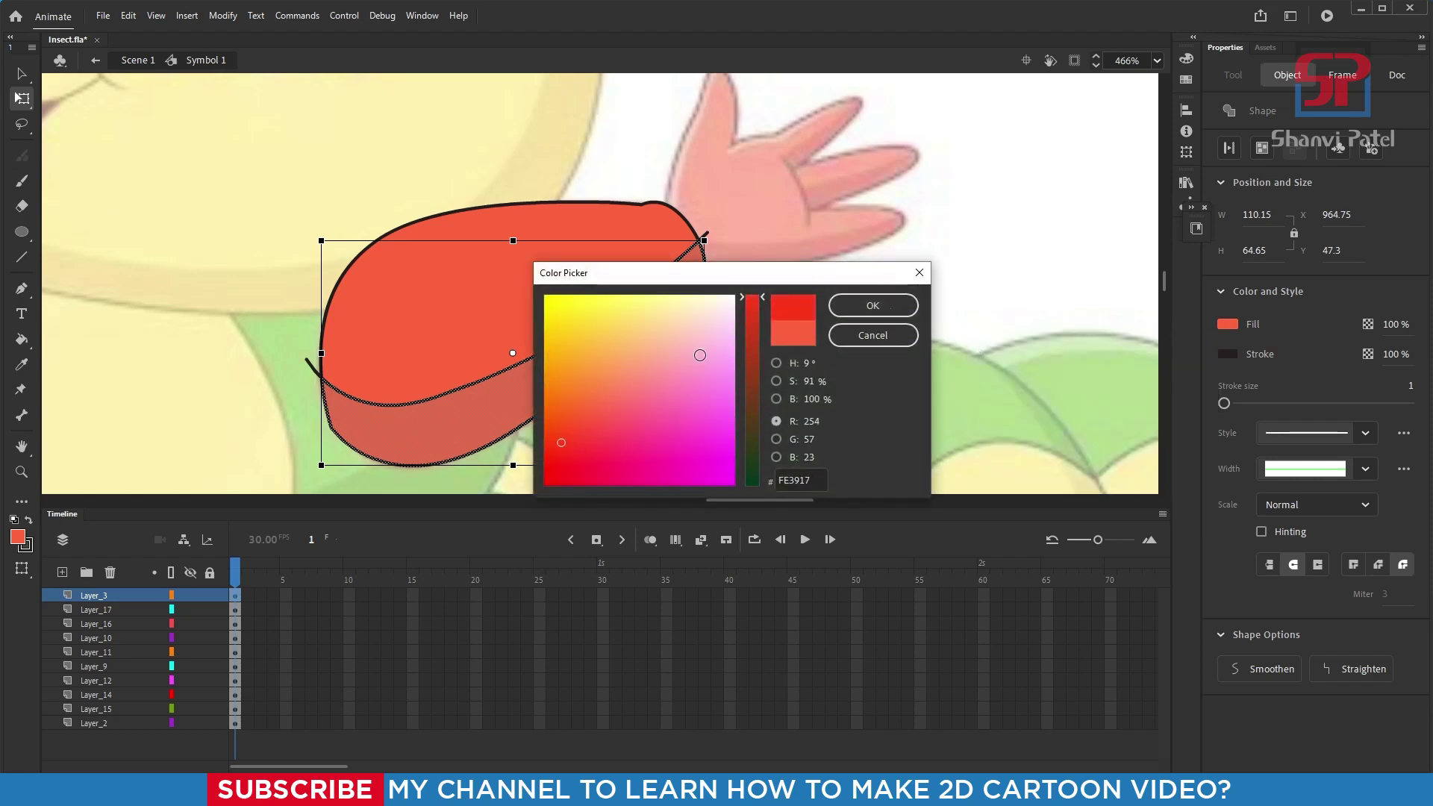
left_click_drag(754, 307, 755, 316)
left_click(892, 306)
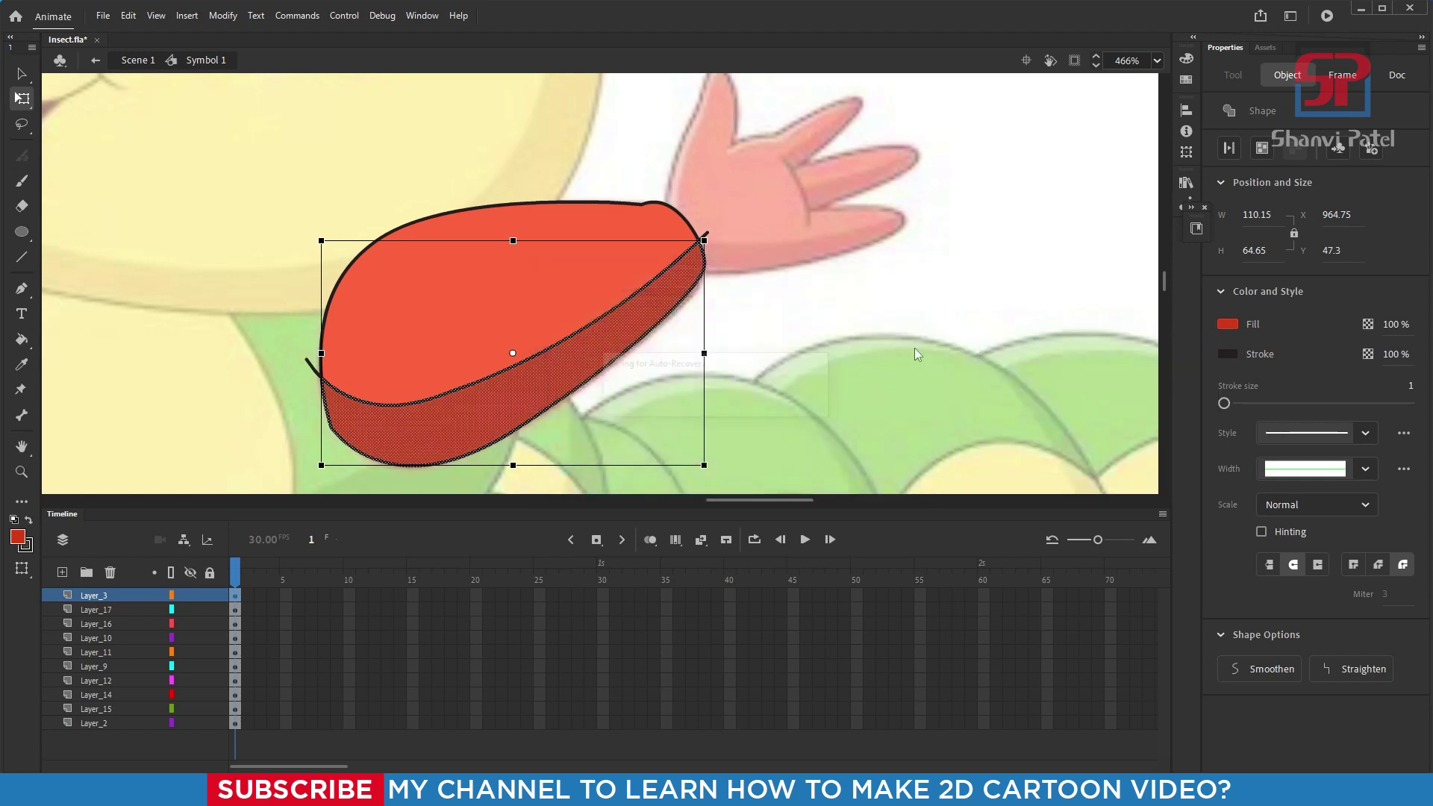
left_click(884, 276)
Step: Delete the shading line between the arm's two reds along with its stubs sticking out past the outline
left_click(629, 294)
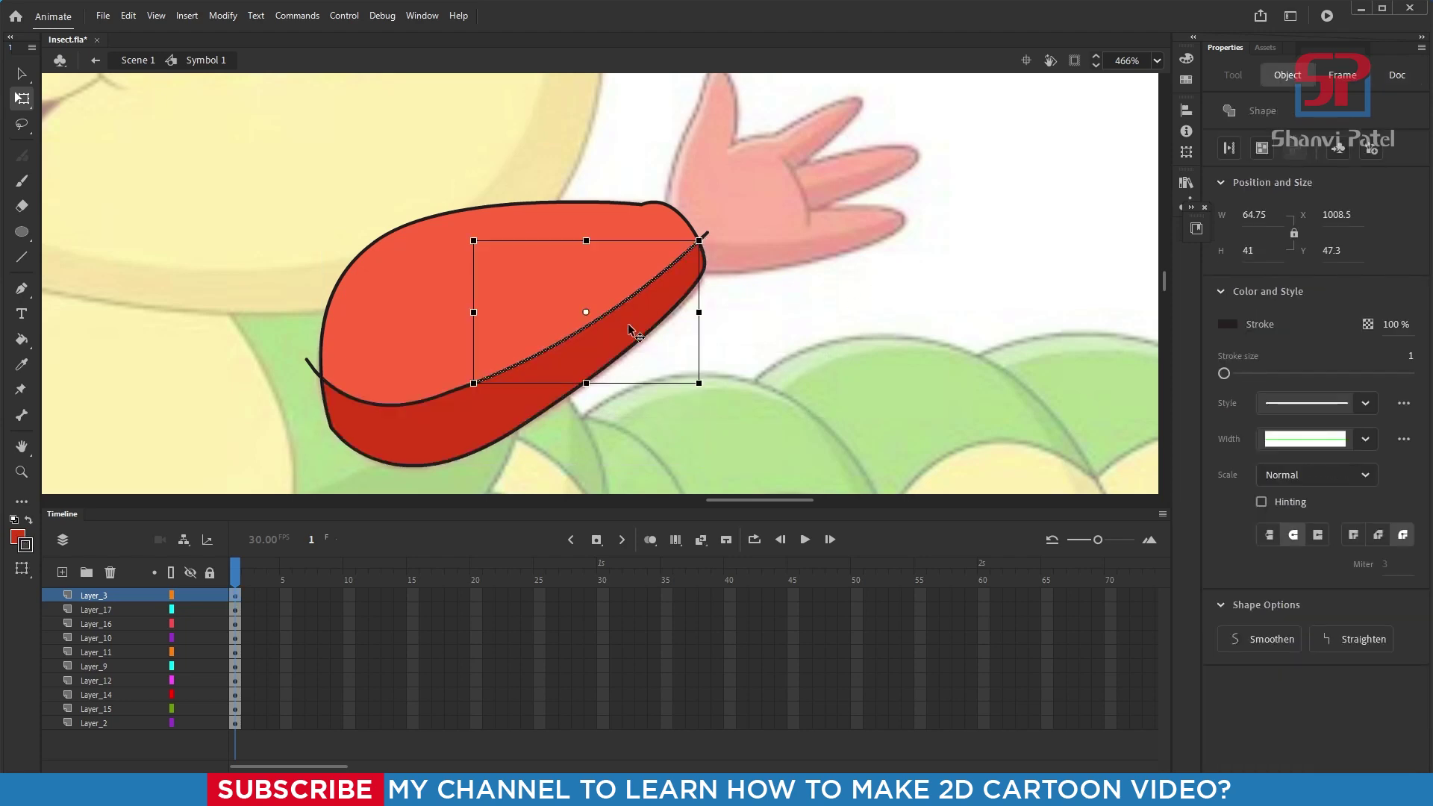
key("Delete")
left_click(445, 395)
key("Delete")
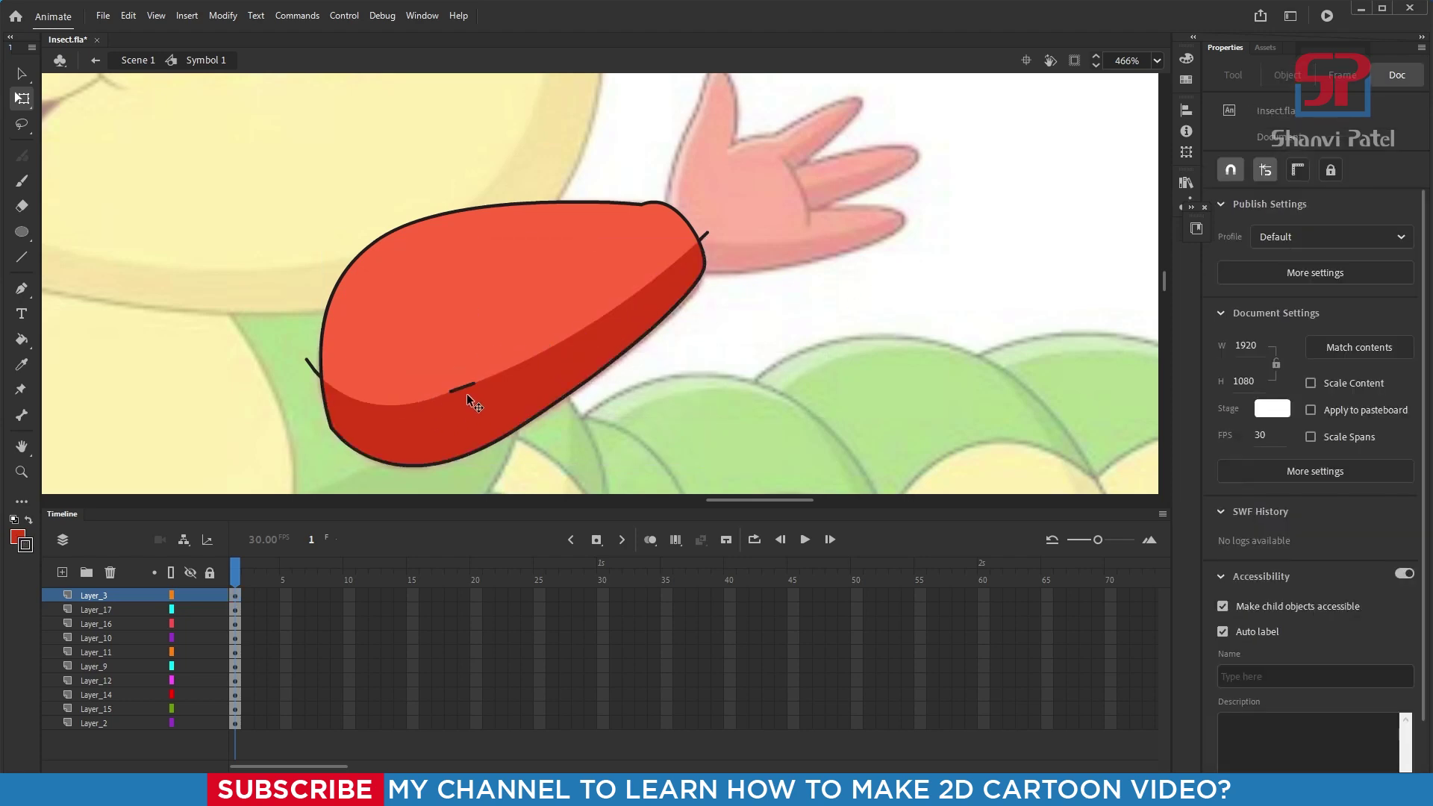
left_click(463, 387)
left_click(312, 365)
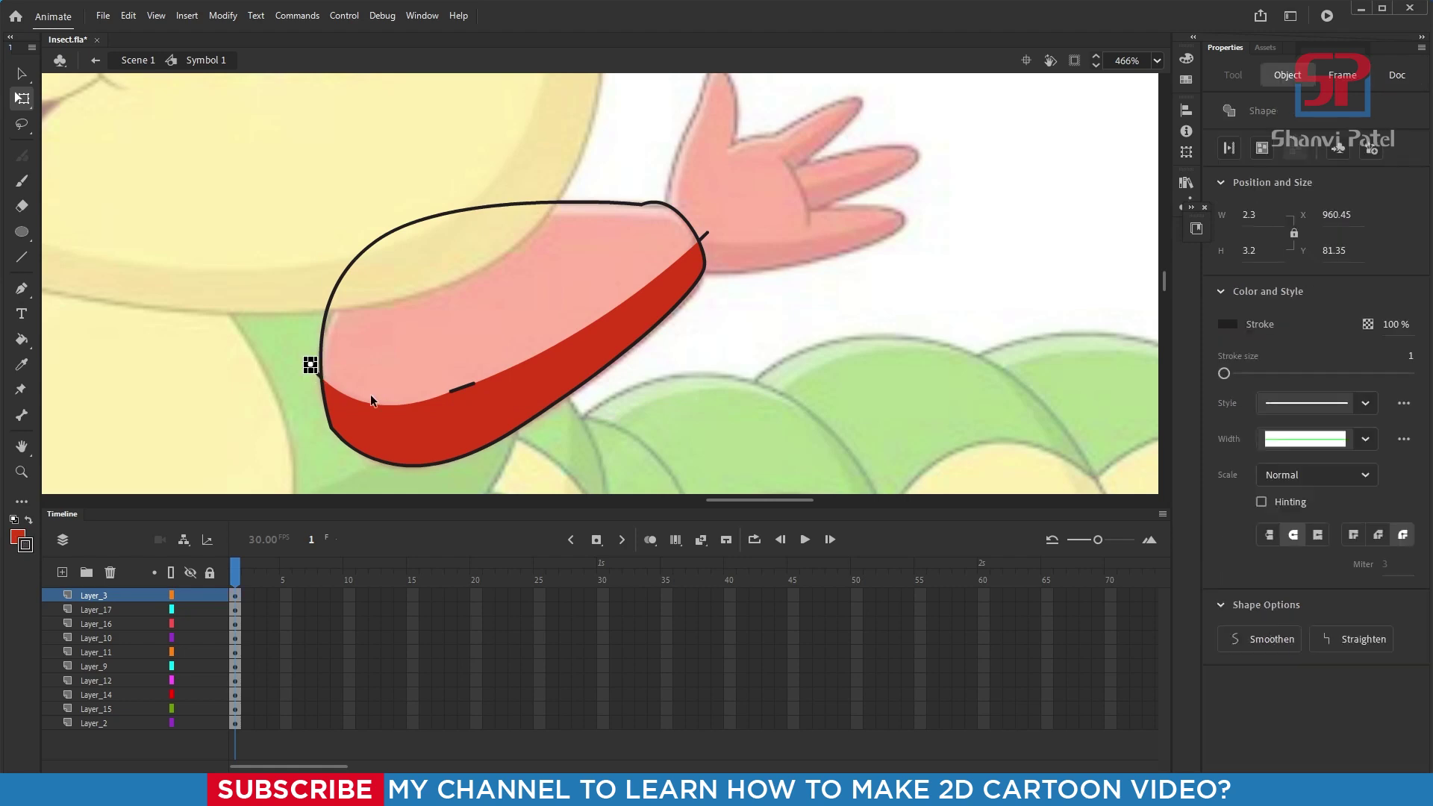
key("Delete")
left_click(461, 386)
key("Delete")
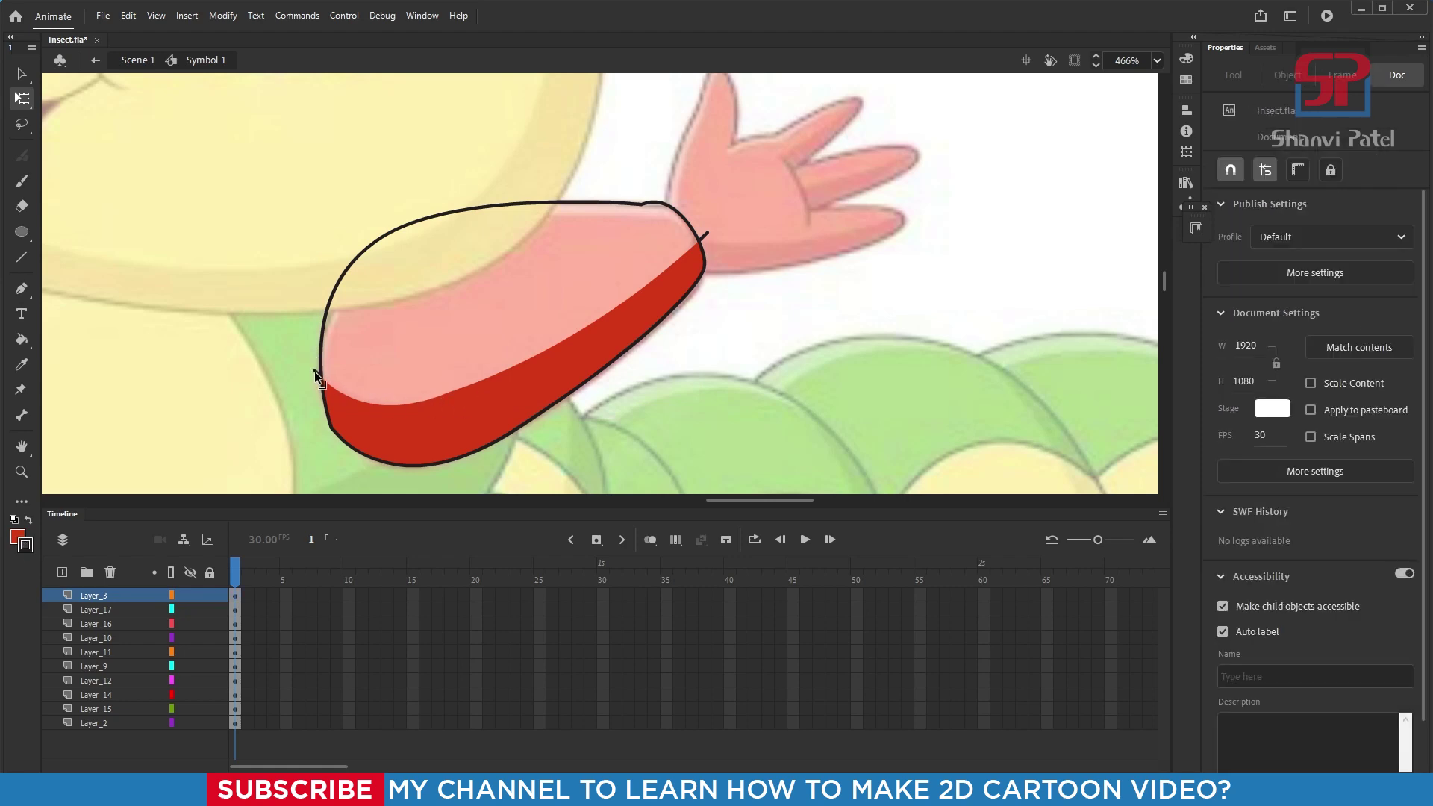
left_click(315, 370)
key("Delete")
left_click(706, 237)
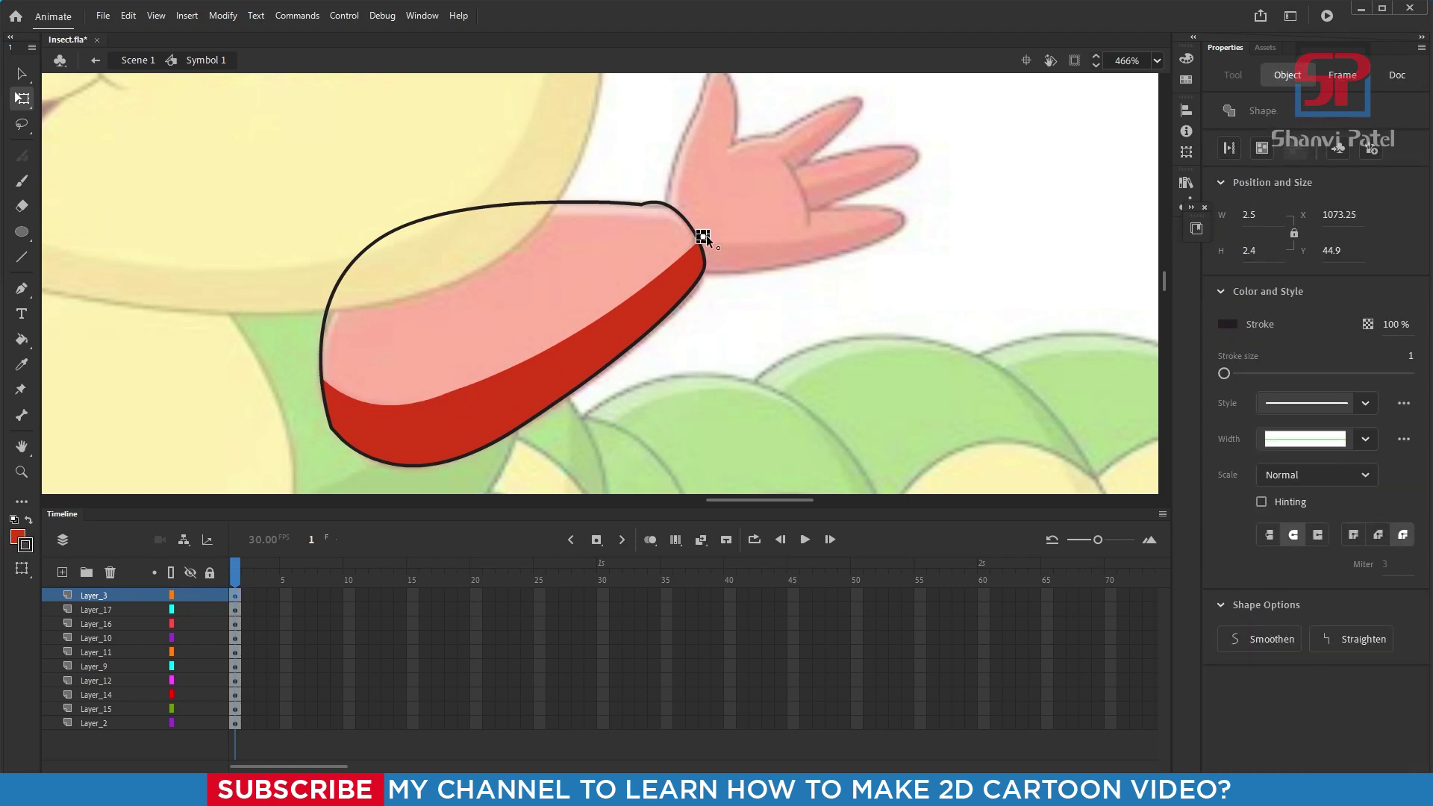
key("Delete")
Step: Refill the empty upper part of the arm with the light red sampled from the reference picture
left_click_drag(195, 132, 827, 494)
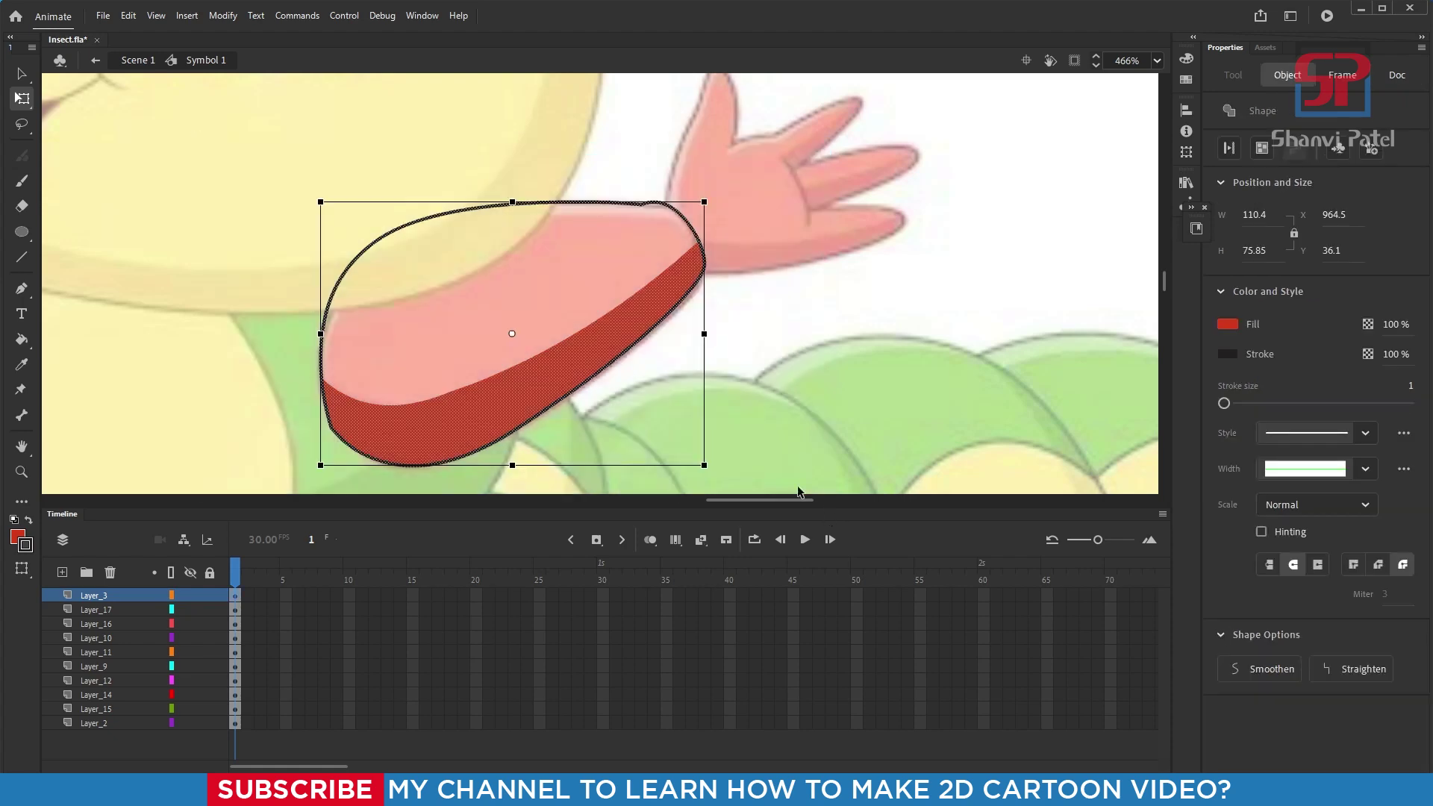
left_click(864, 288)
double_click(880, 288)
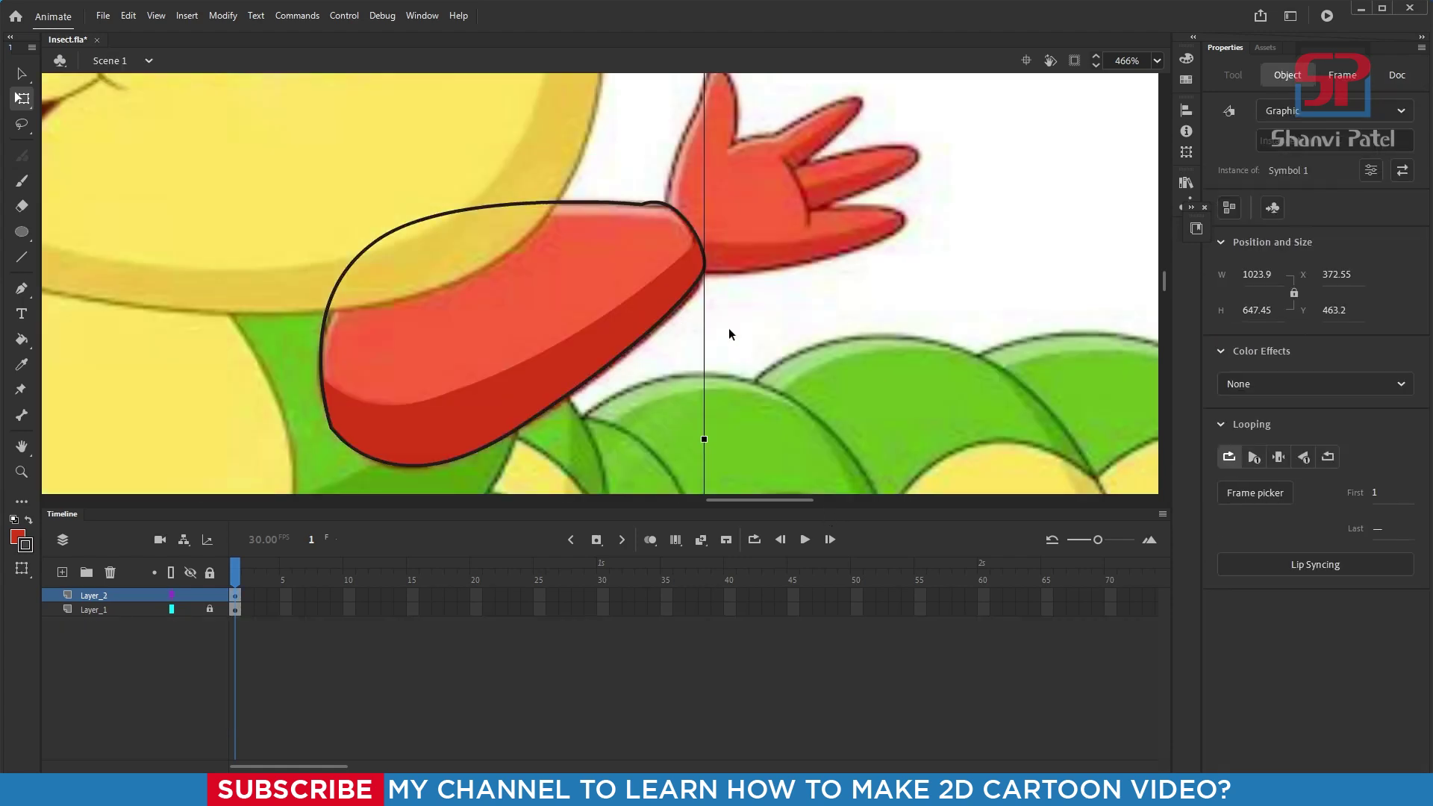
key("k")
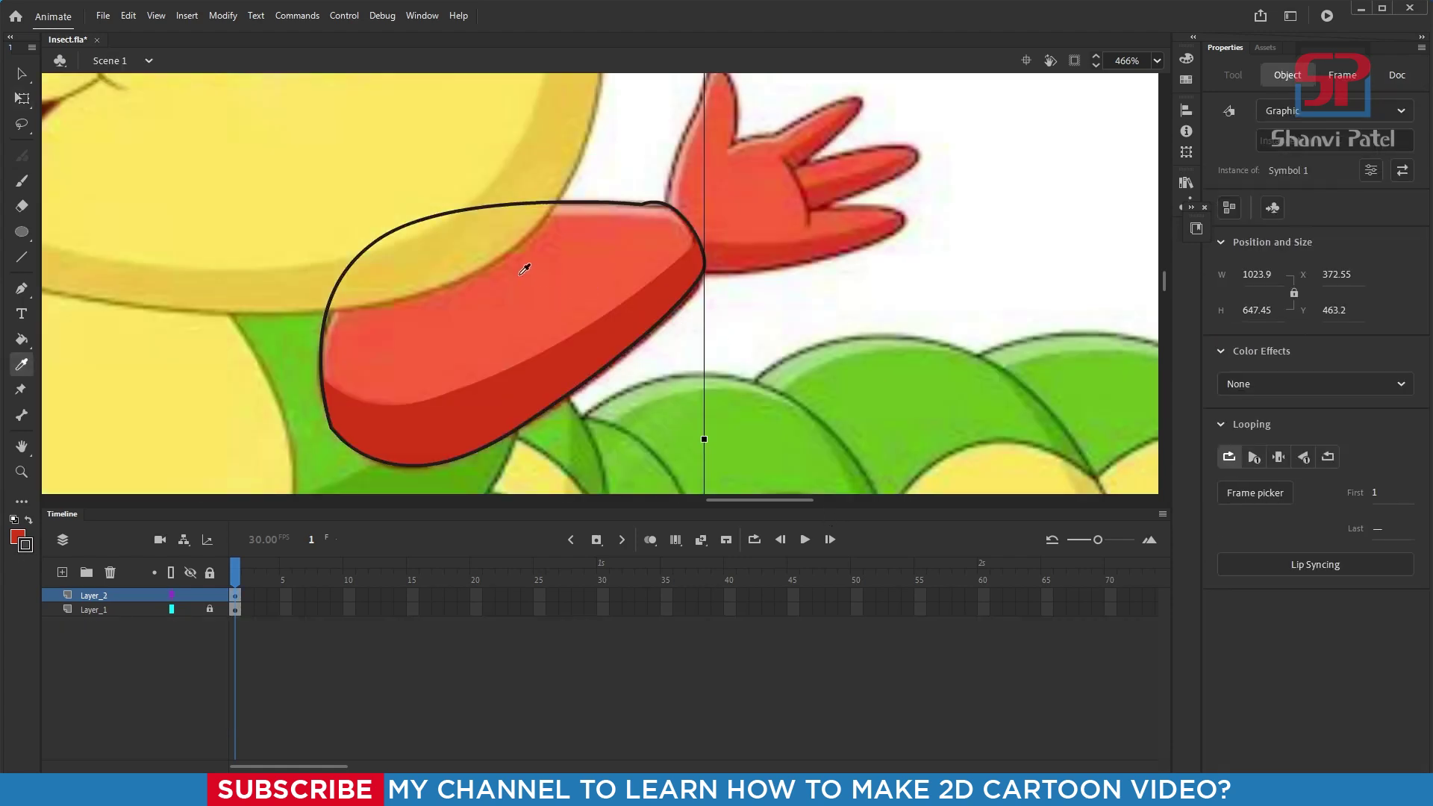
double_click(589, 203)
left_click(573, 254)
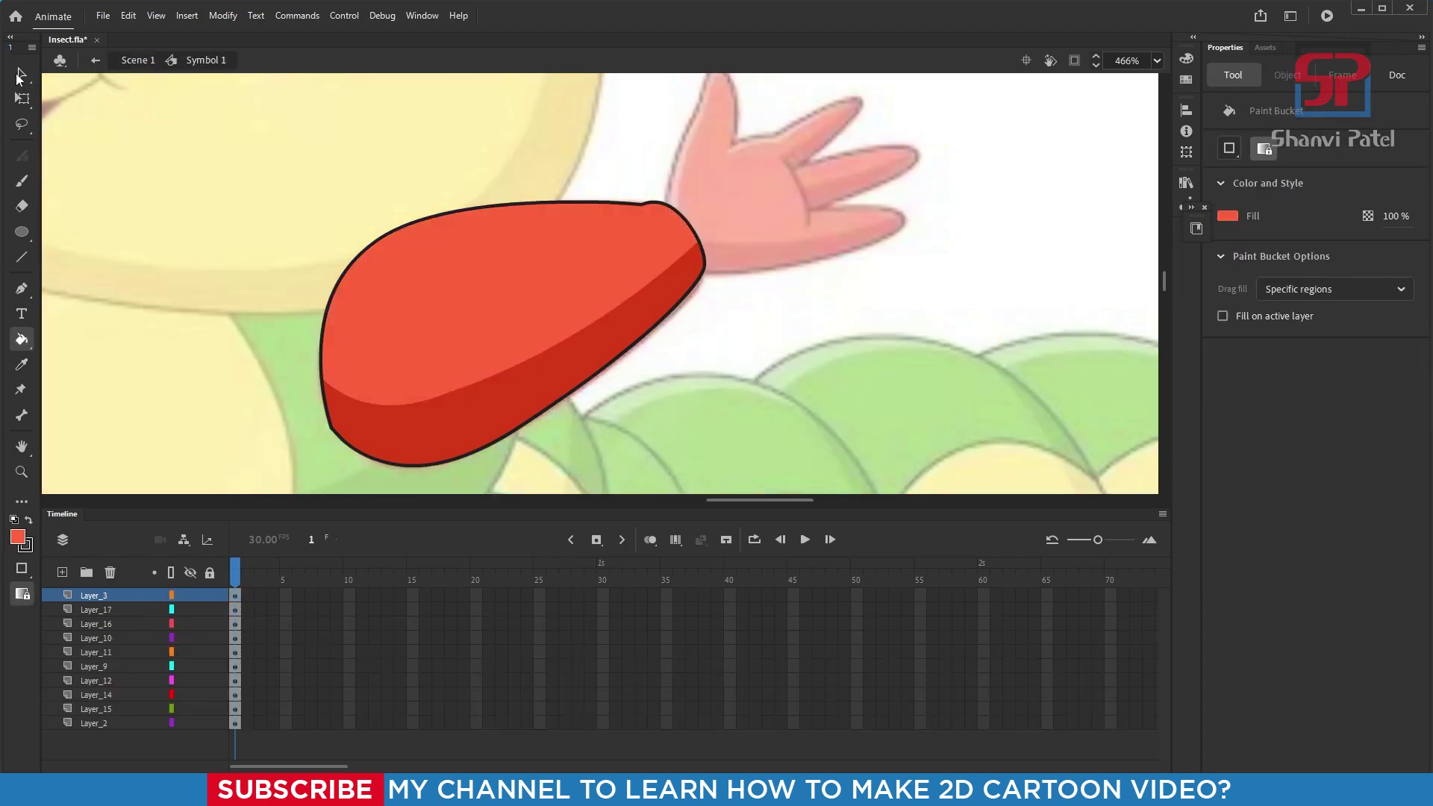
Step: Convert the complete arm shape to a graphic symbol, keeping it in place over the reference arm
left_click(20, 75)
mouse_move(211, 149)
left_mouse_down()
mouse_move(294, 243)
mouse_move(870, 498)
left_mouse_up()
key("F8")
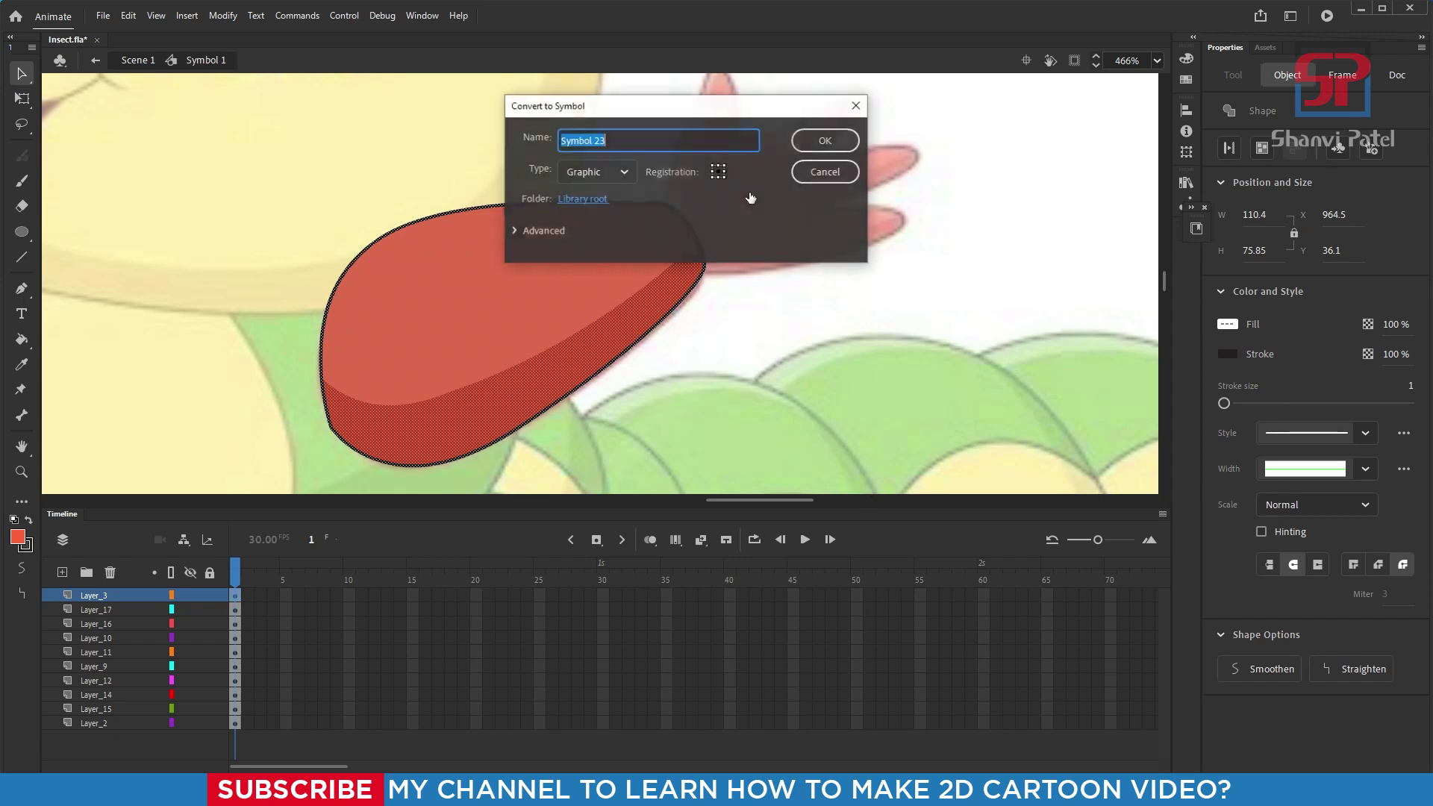
left_click(826, 142)
scroll(589, 306, "down", 2)
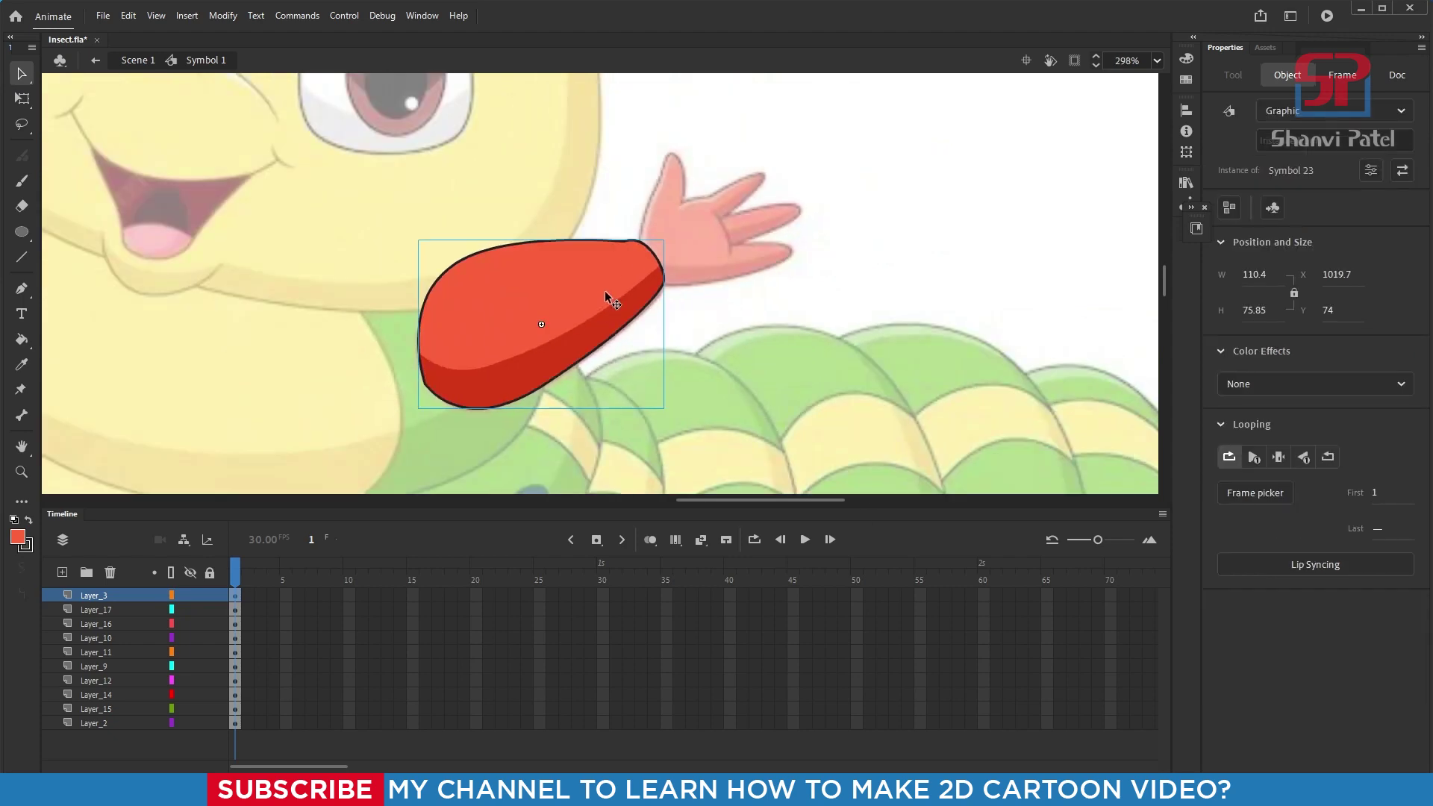
left_click_drag(605, 289, 370, 350)
key("ctrl+z")
Step: Add a new layer above the arm layer for the hand
scroll(772, 196, "up", 3)
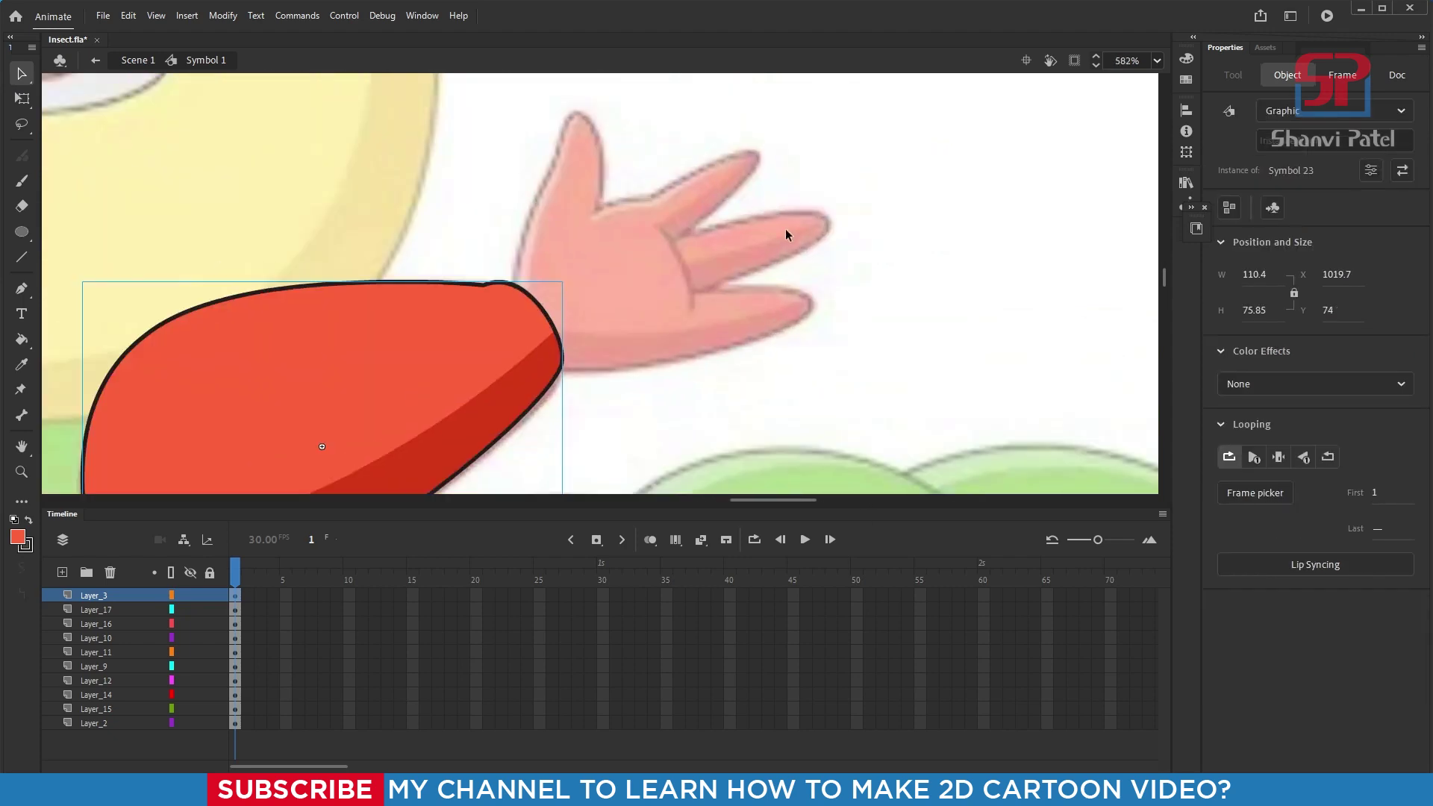
scroll(617, 324, "down", 2)
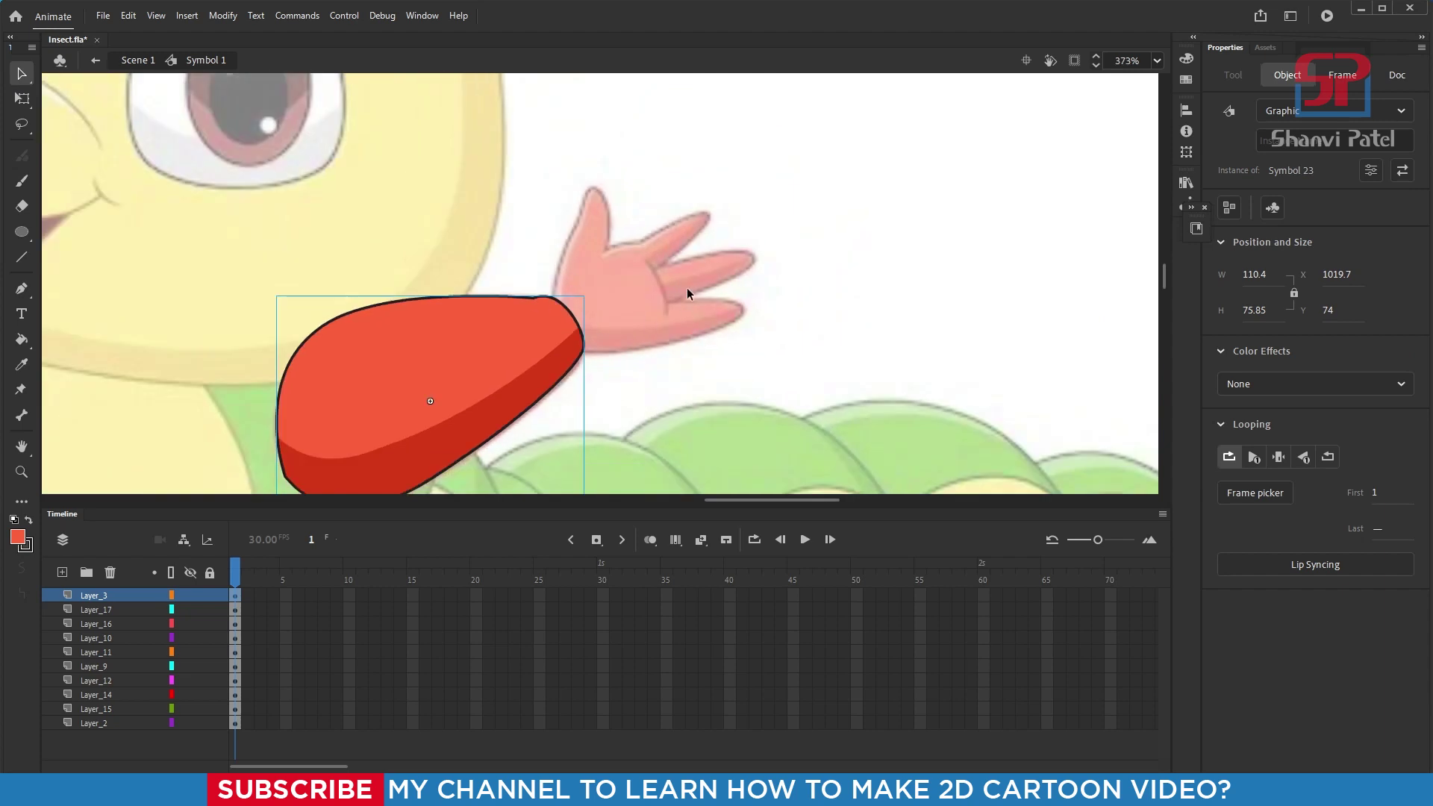
key("p")
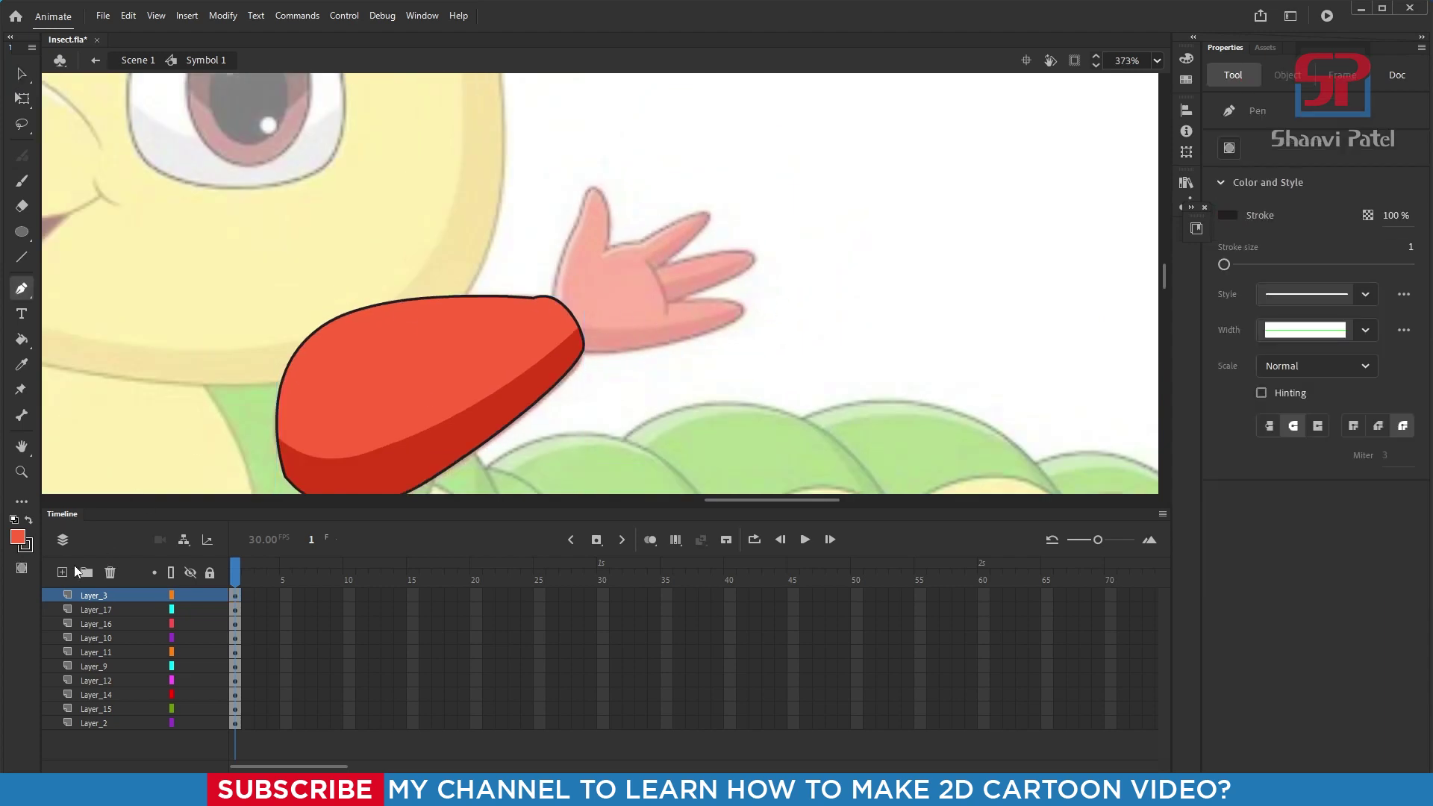
left_click(63, 572)
Step: Trace the hand's lower edge and its two lower fingers from the wrist with the Pen tool
scroll(675, 265, "up", 1)
left_click(550, 382)
left_click_drag(710, 360, 798, 326)
left_click(727, 318)
left_click(666, 321)
left_click_drag(750, 285, 728, 259)
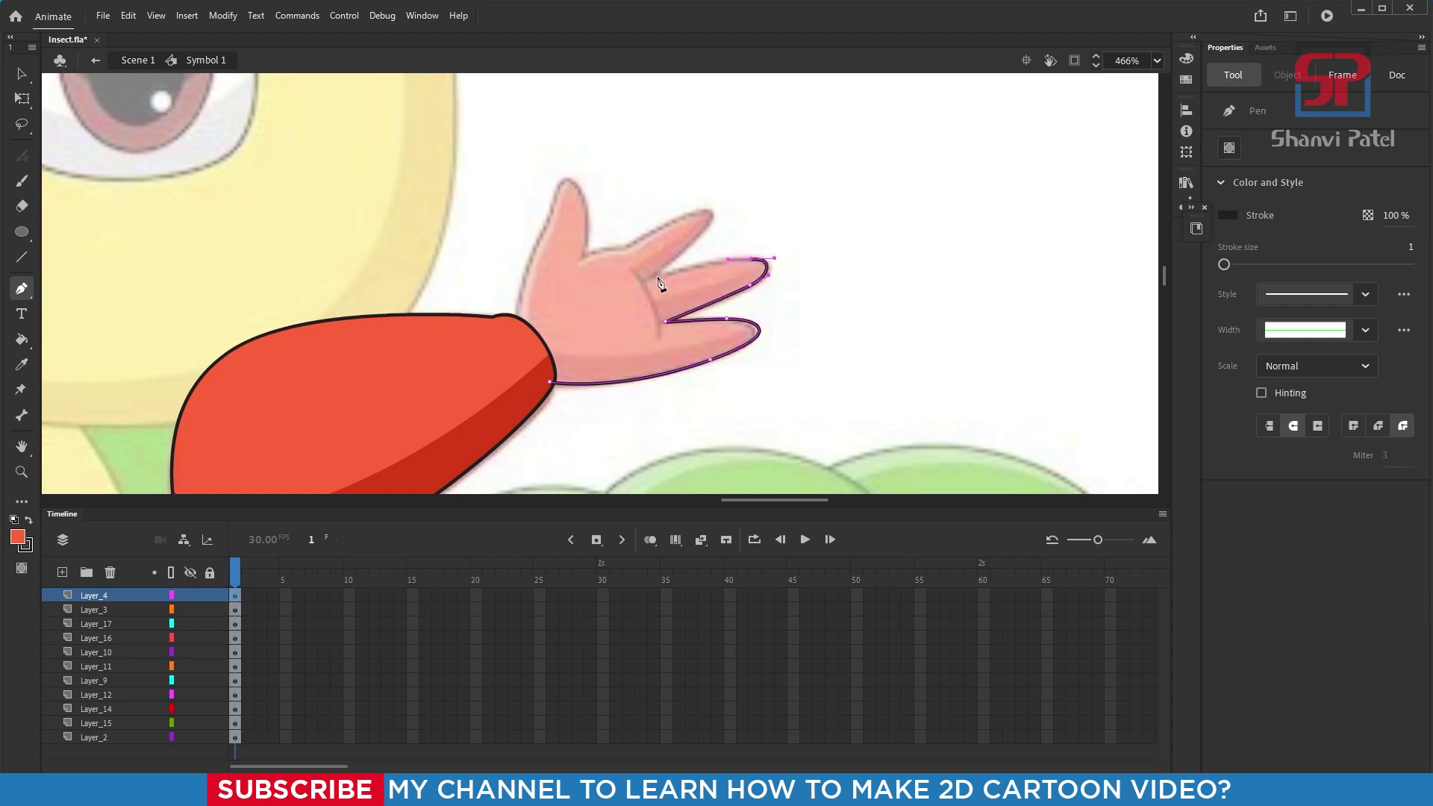
left_click_drag(648, 280, 620, 295)
Step: Trace the upper finger and thumb, and close the hand outline around the wrist
left_click(709, 219)
left_click(681, 216)
left_click(627, 245)
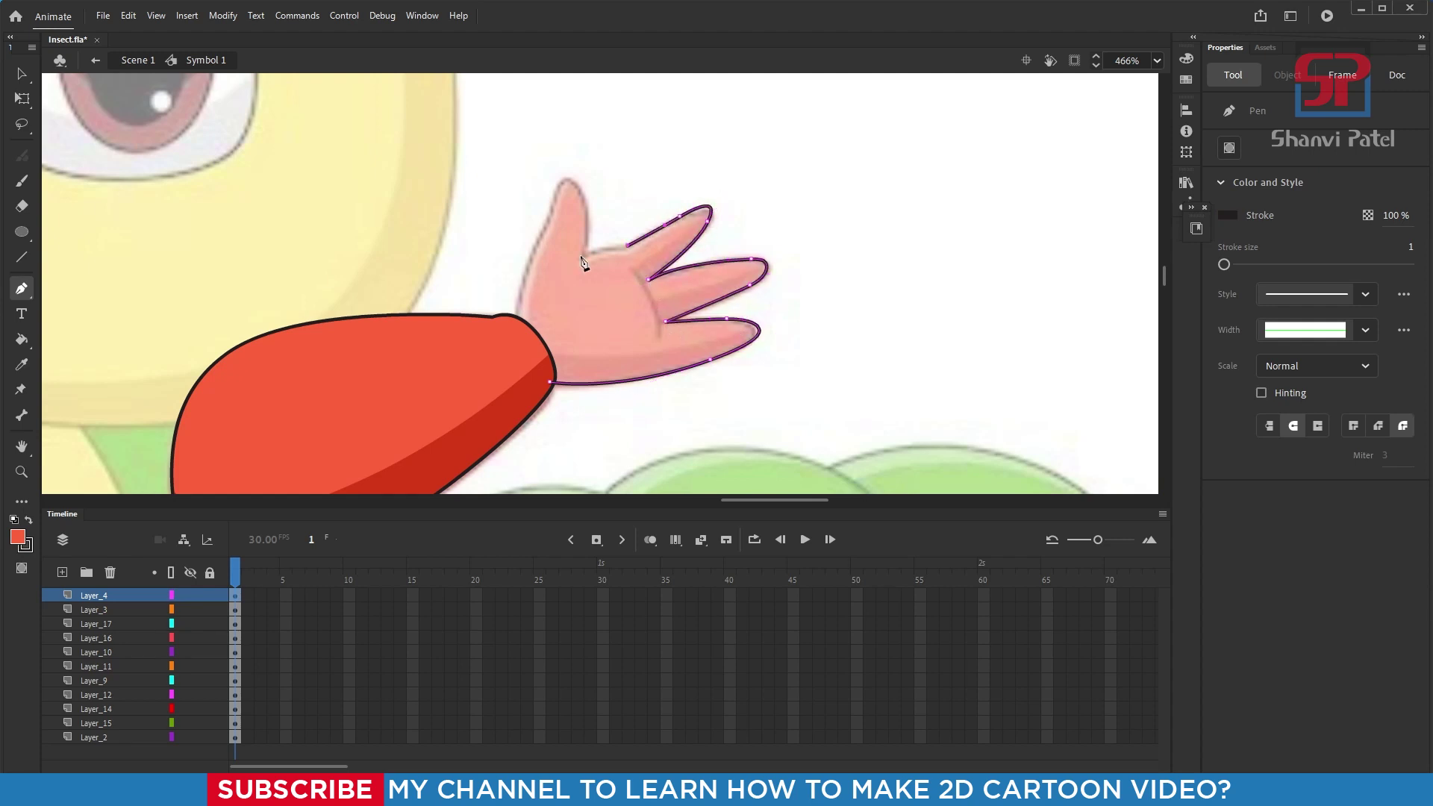
left_click_drag(589, 243, 575, 273)
left_click(583, 258)
left_click_drag(570, 181, 545, 234)
left_click(570, 181)
left_click_drag(517, 320, 622, 392)
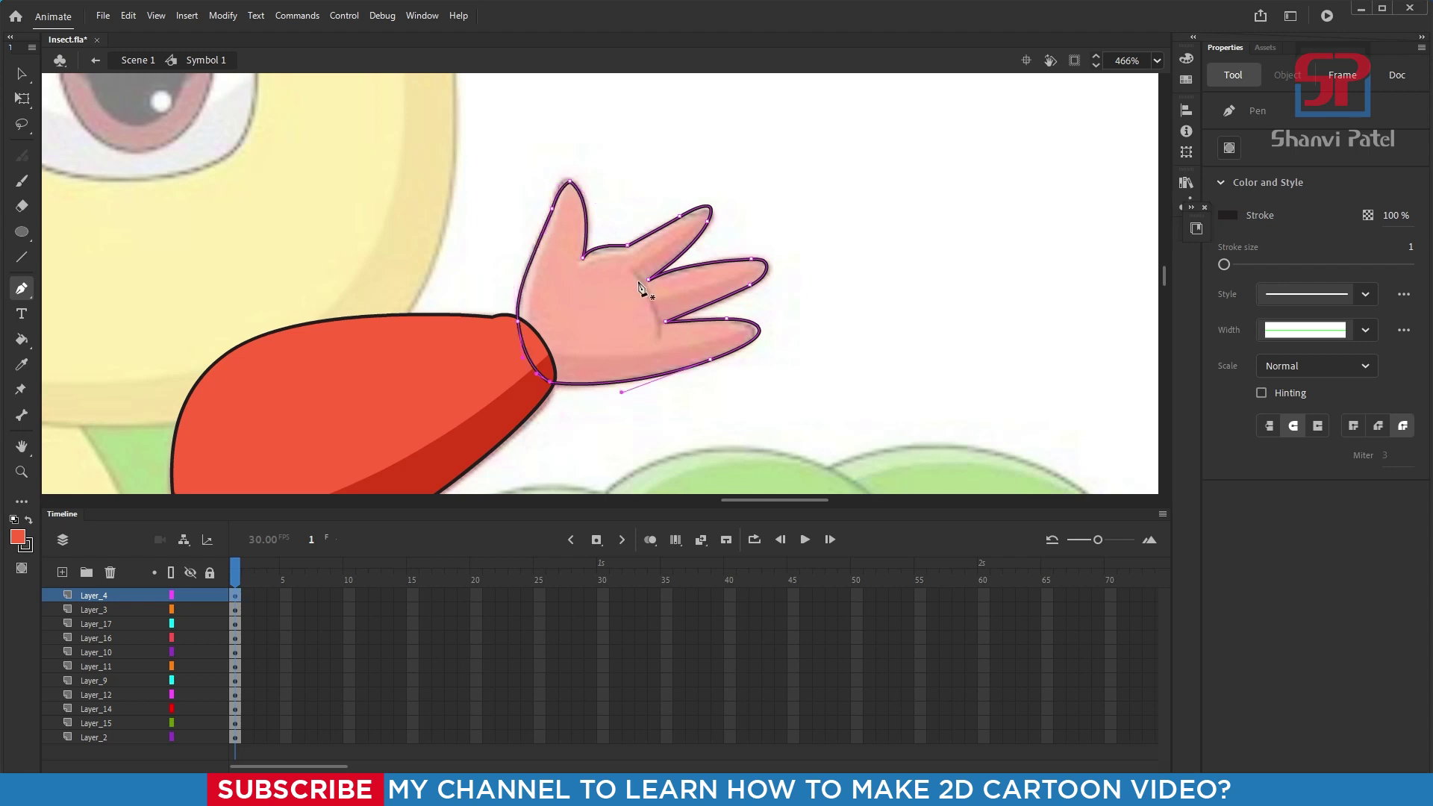
Step: Draw the curved palm crease at the finger bases and a shading line along the hand's lower edge past the wrist
left_click_drag(658, 340, 515, 347)
left_click(762, 327)
key("ctrl+z")
left_click(754, 359, "ctrl")
left_click(766, 323)
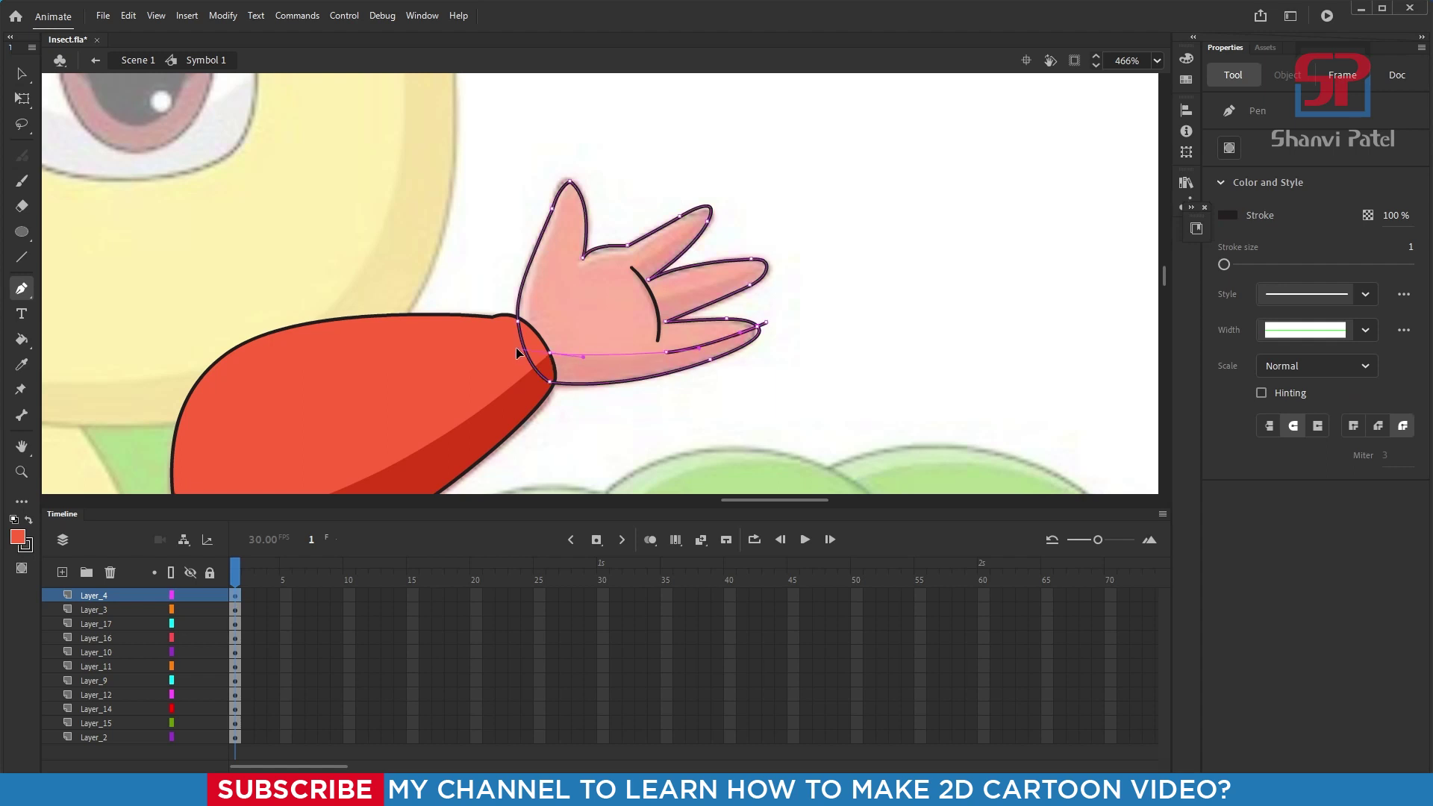
left_click(550, 353)
left_click(505, 345)
key("v")
left_click(861, 287)
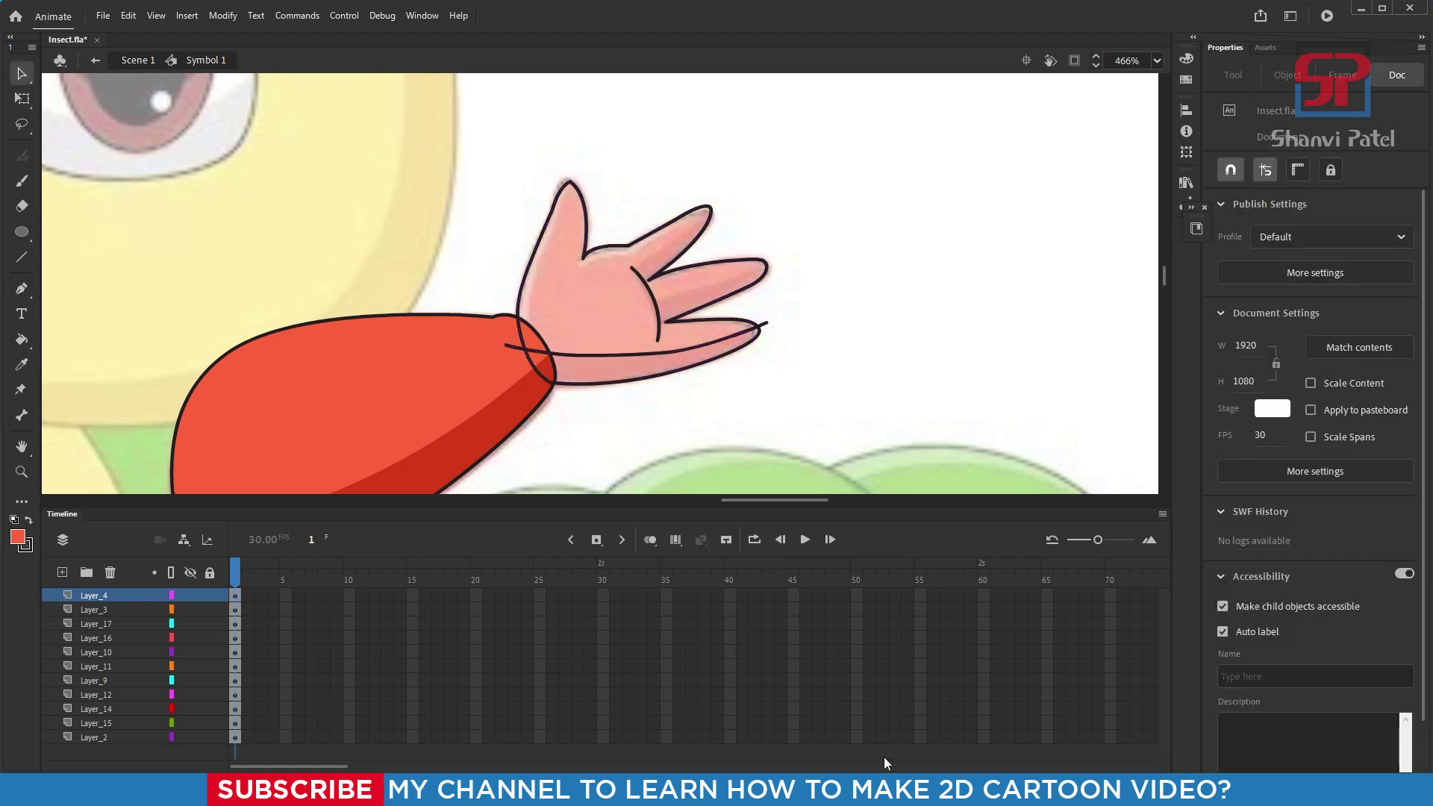
Step: Fill the hand above its shading line with the light red sampled from the arm
key("i")
left_click(377, 394)
left_click(598, 301)
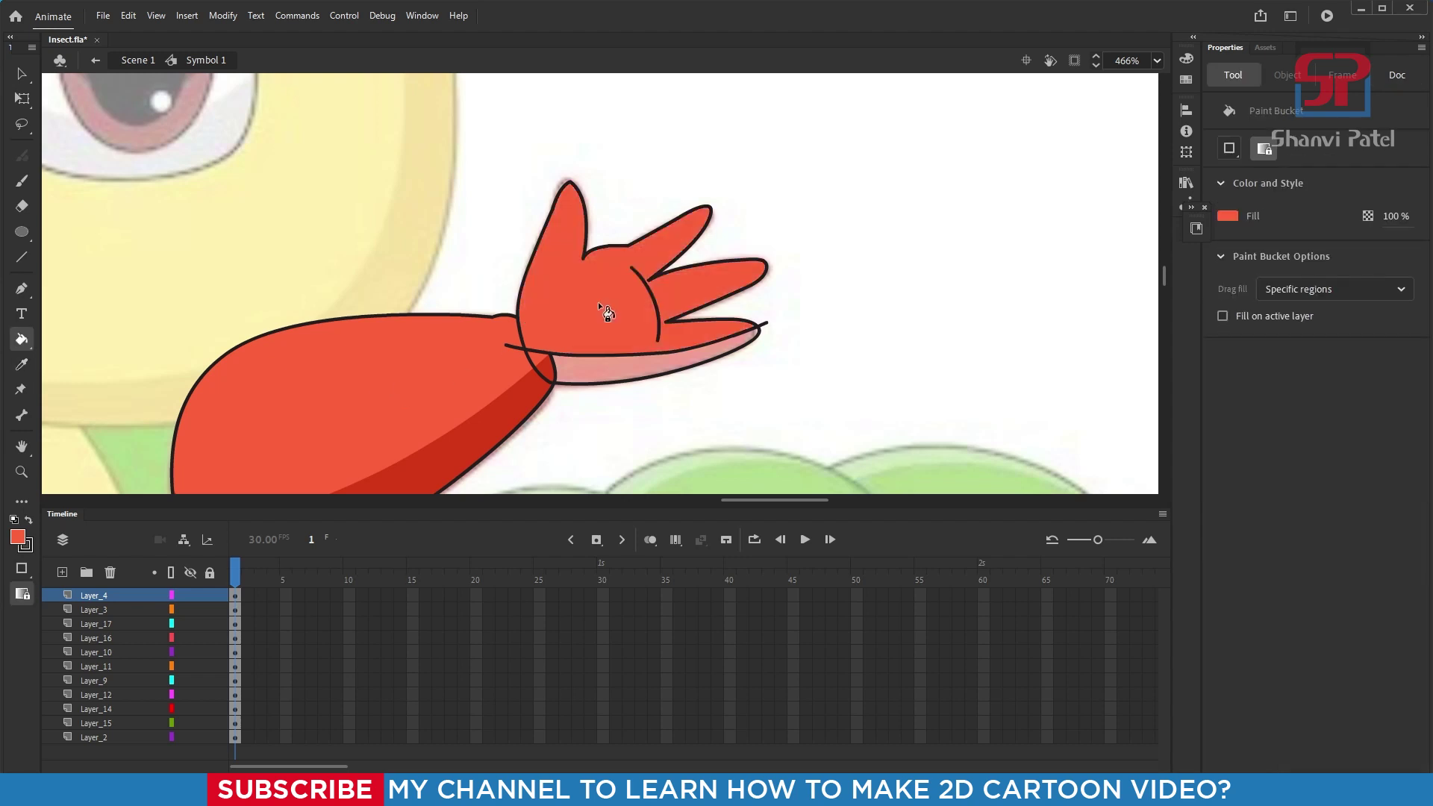
Step: Fill the hand below its shading line with the dark red sampled from the arm's shading
key("i")
left_click(495, 420)
left_click(598, 366)
Step: Delete the shading line's segments from the hand, including the ends that stick out past the finger and the wrist
left_click(21, 73)
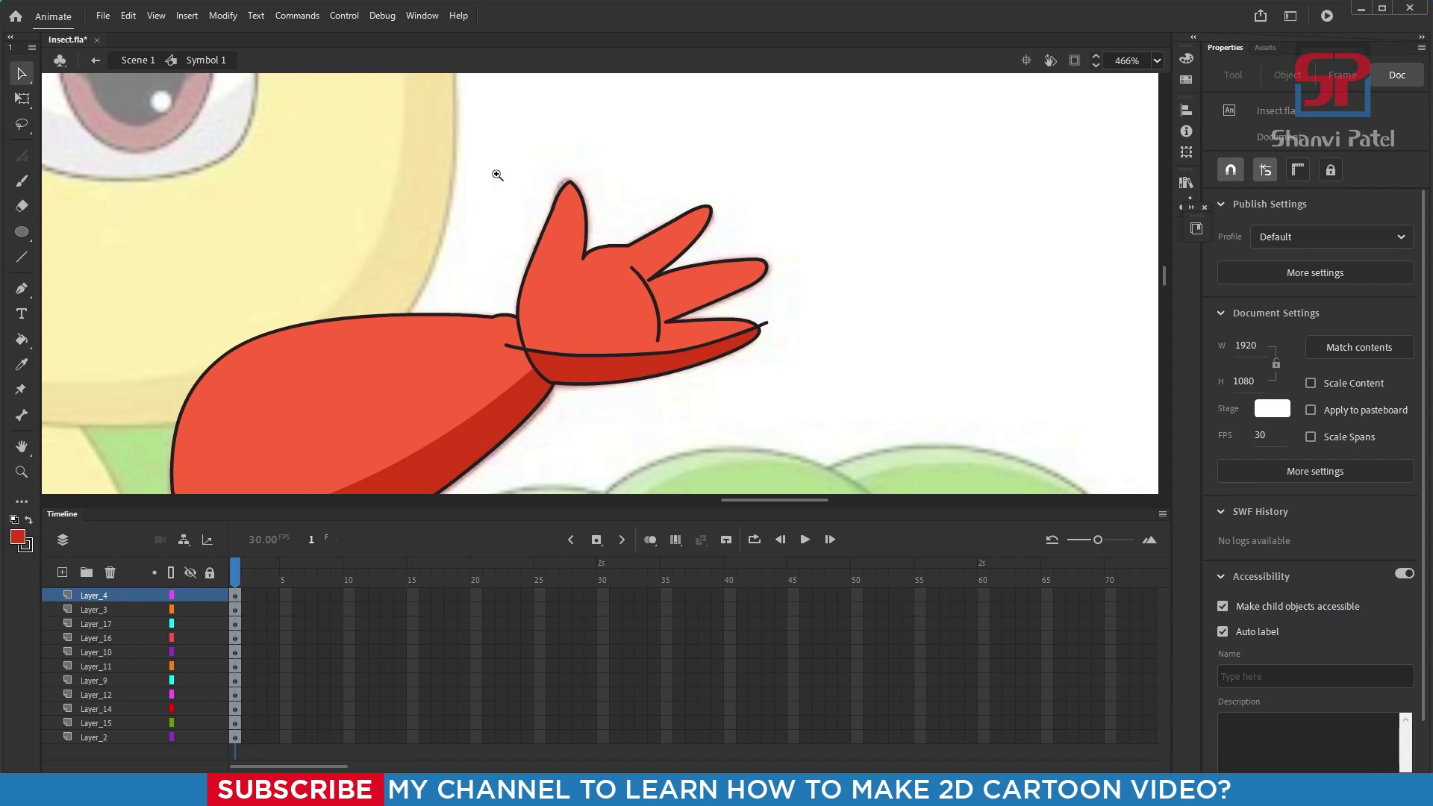
scroll(820, 401, "up", 2)
left_click(755, 334)
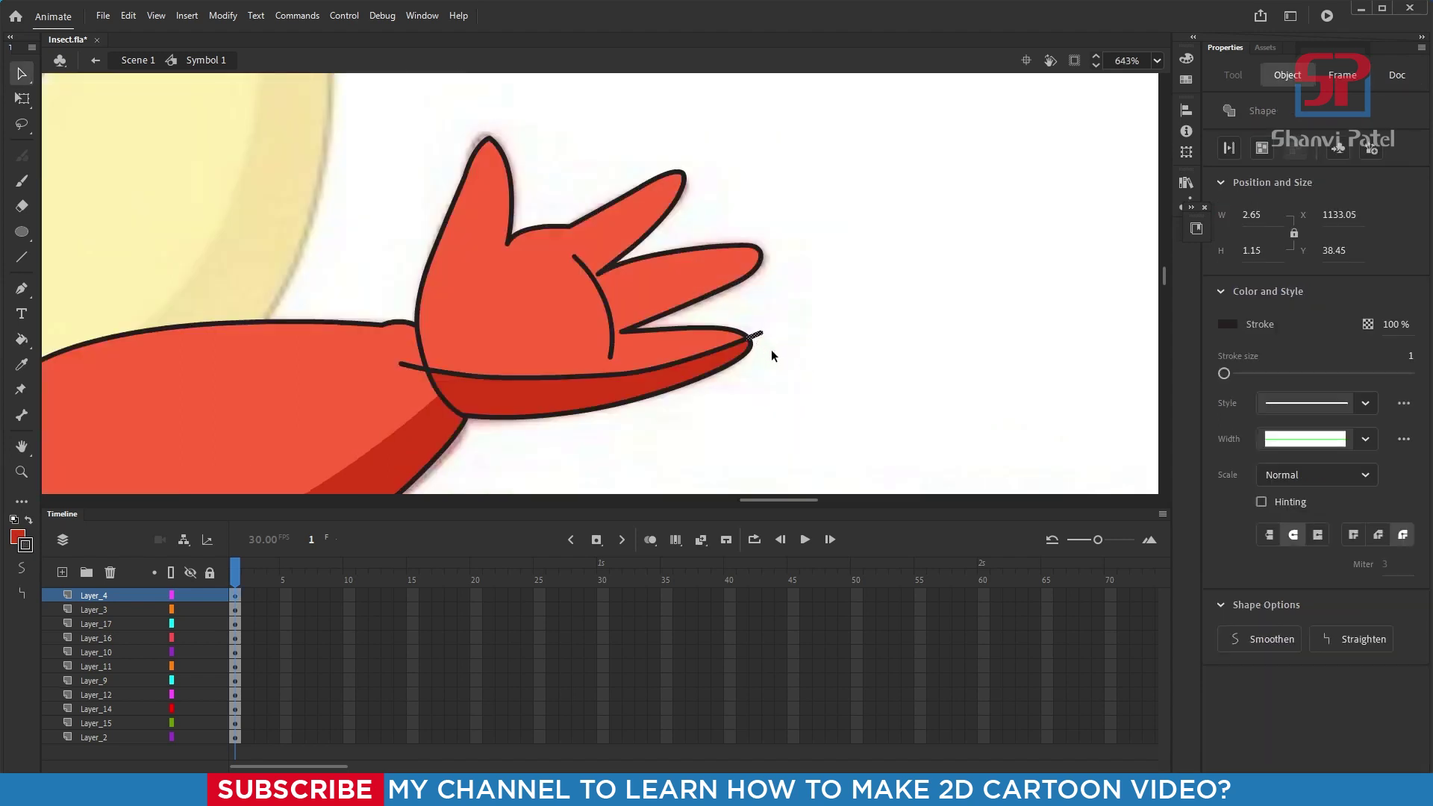
key("Delete")
left_click(689, 360)
key("Delete")
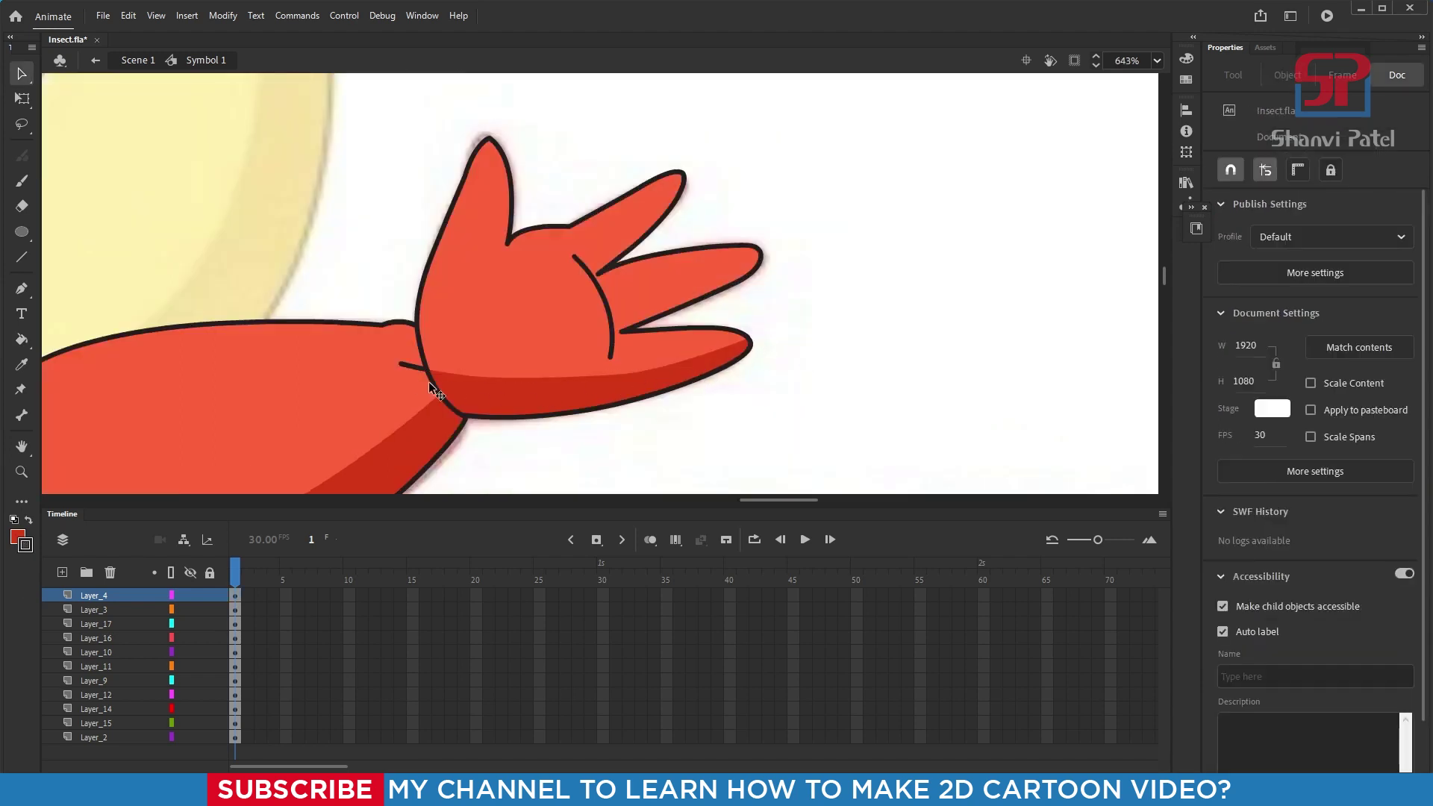
left_click(407, 366)
key("Delete")
left_click(415, 367)
key("Delete")
Step: Select the whole hand drawing without the arm and convert it to a graphic symbol
scroll(643, 292, "down", 3)
left_click_drag(504, 190, 766, 412)
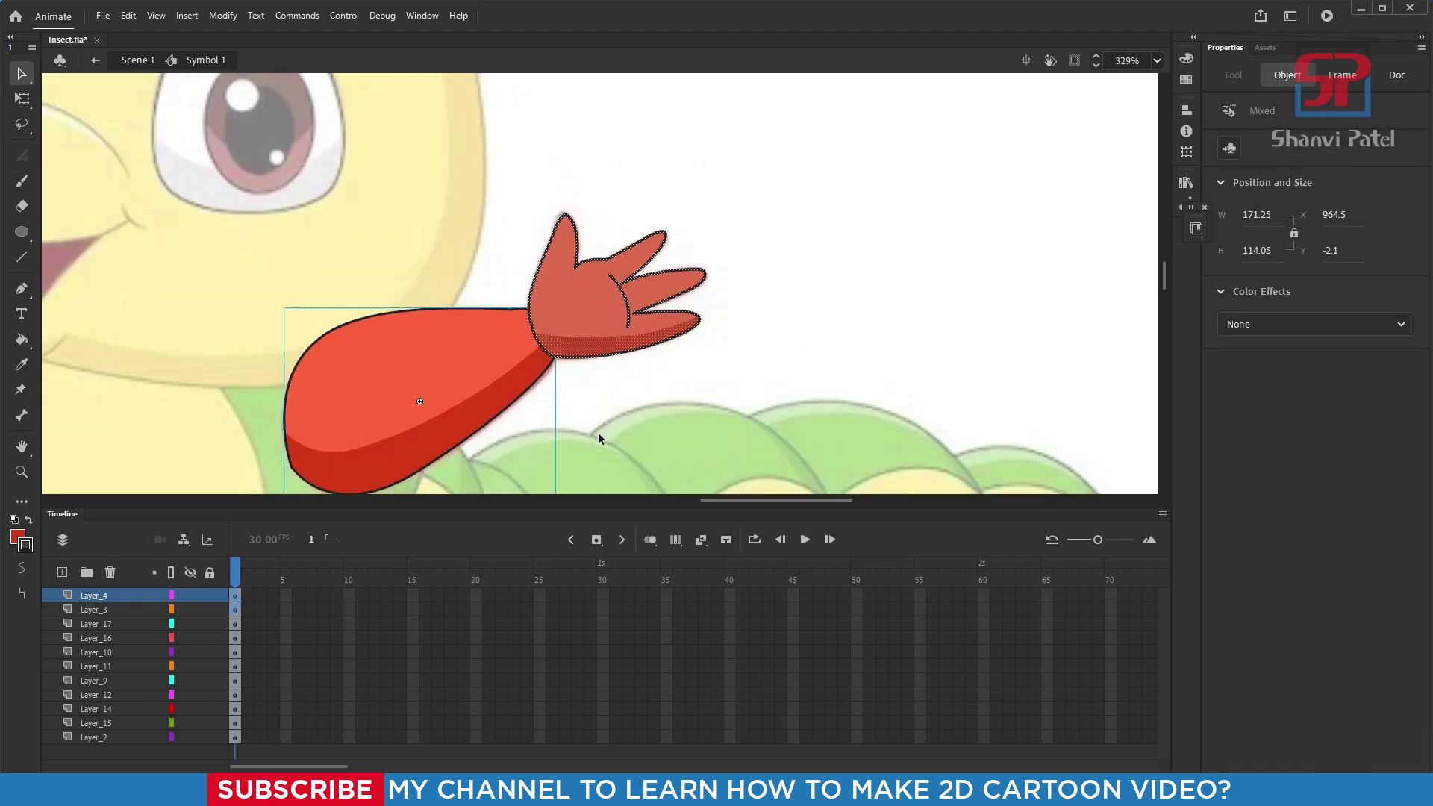
left_click(476, 361, "shift")
key("F8")
left_click(813, 143)
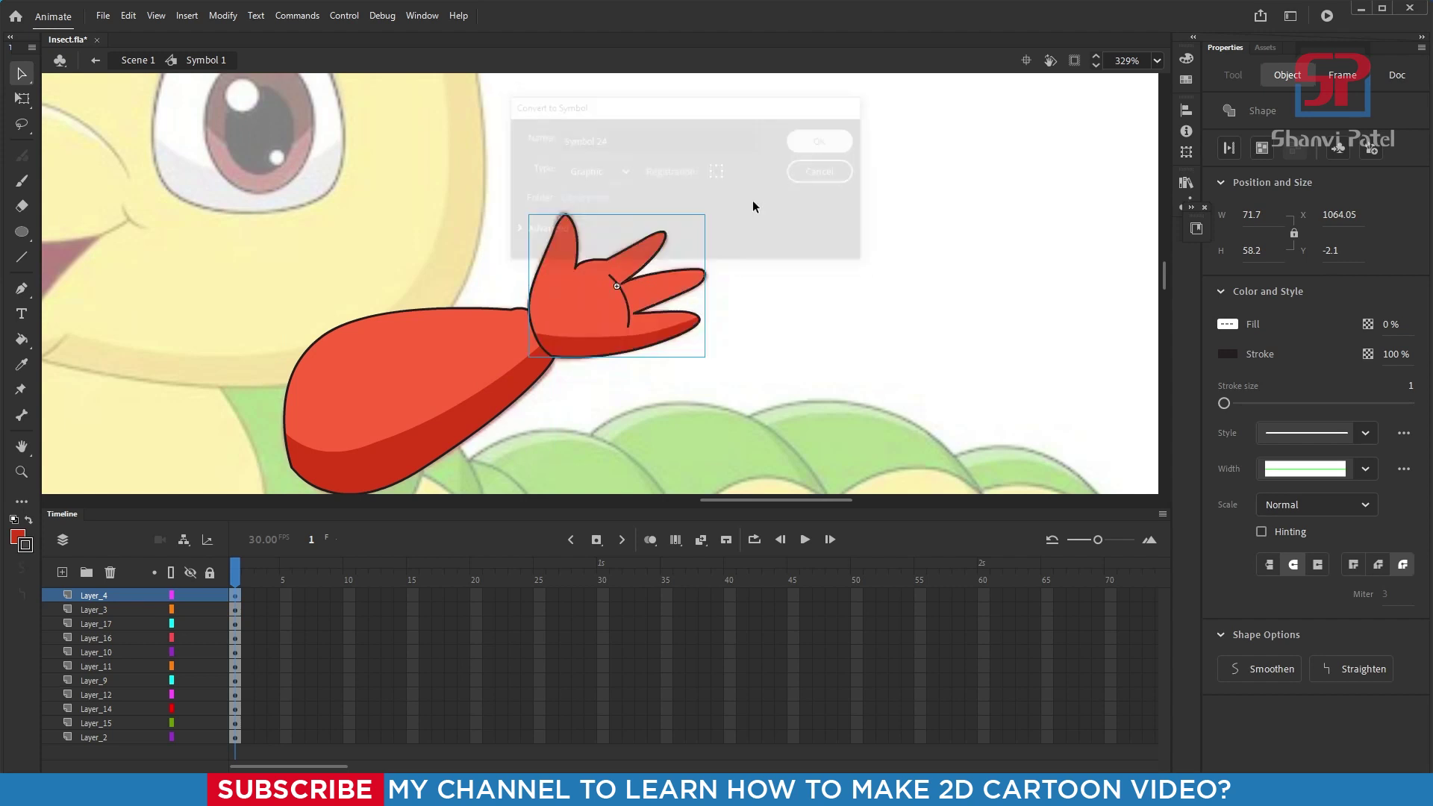
Step: Move the arm's layer, Layer_3, above the hand's Layer_4 so the arm overlaps the wrist
left_click(475, 364)
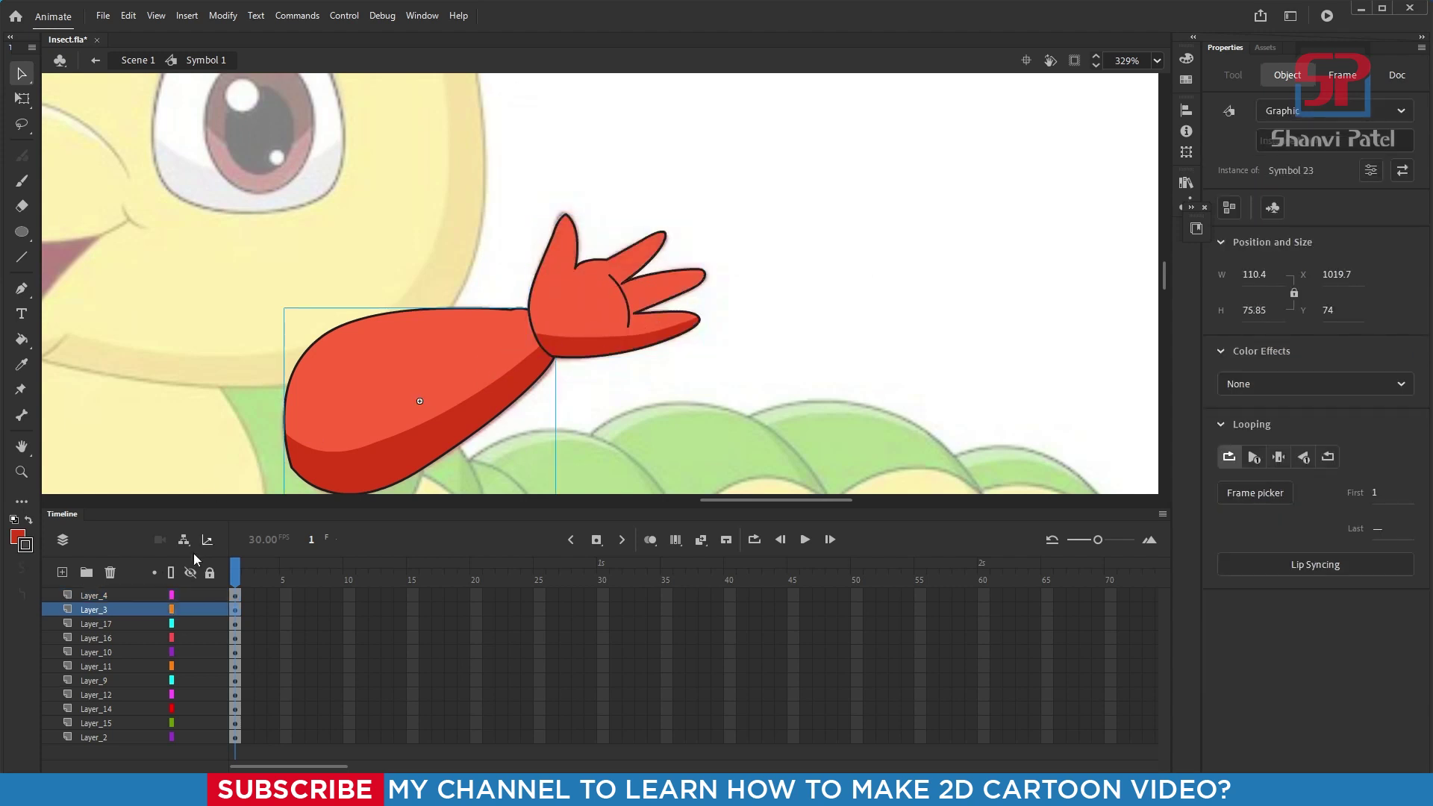
left_click_drag(94, 610, 103, 598)
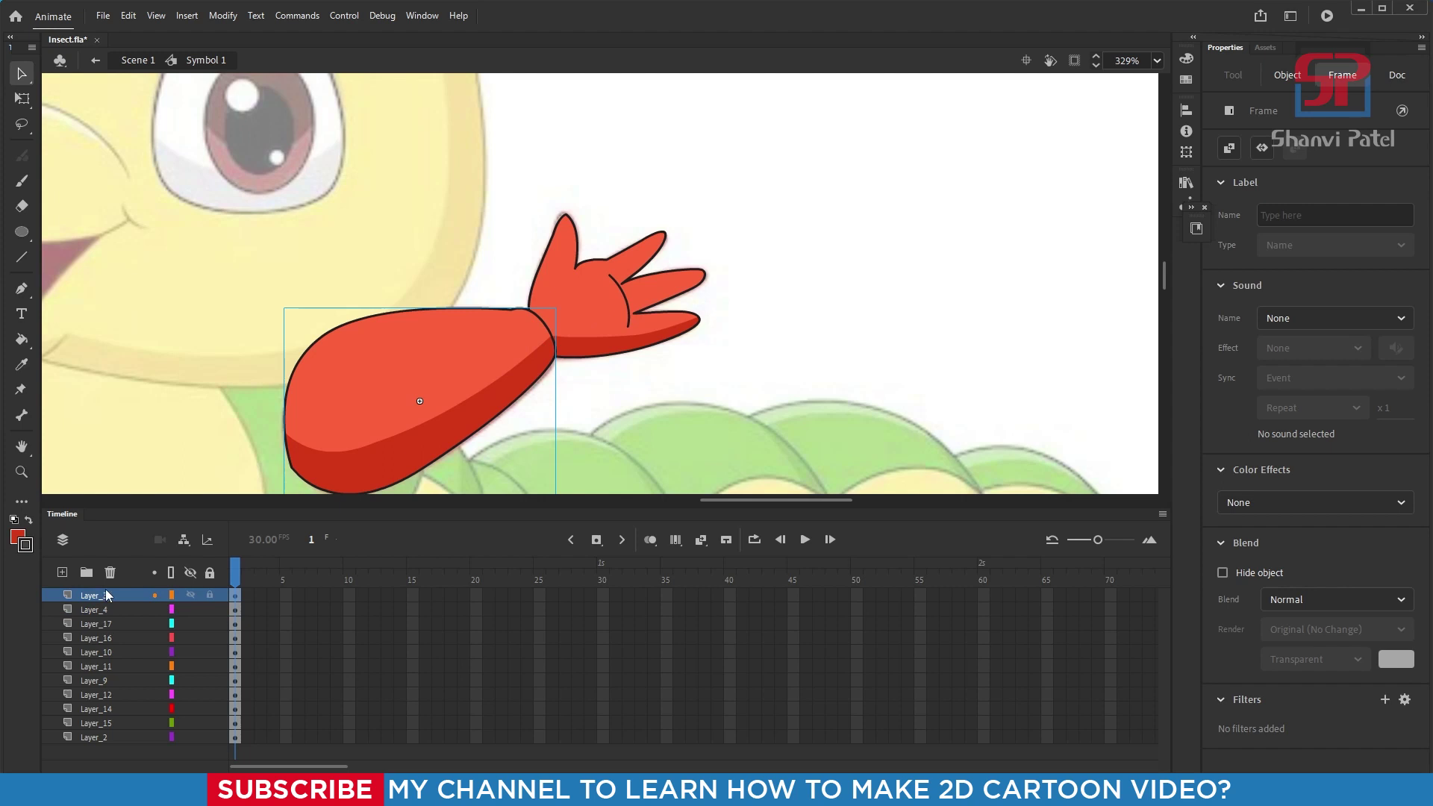
left_click(769, 266)
Step: Duplicate the arm and hand together and place the copy beside the reference caterpillar's opposite arm
scroll(715, 291, "down", 5)
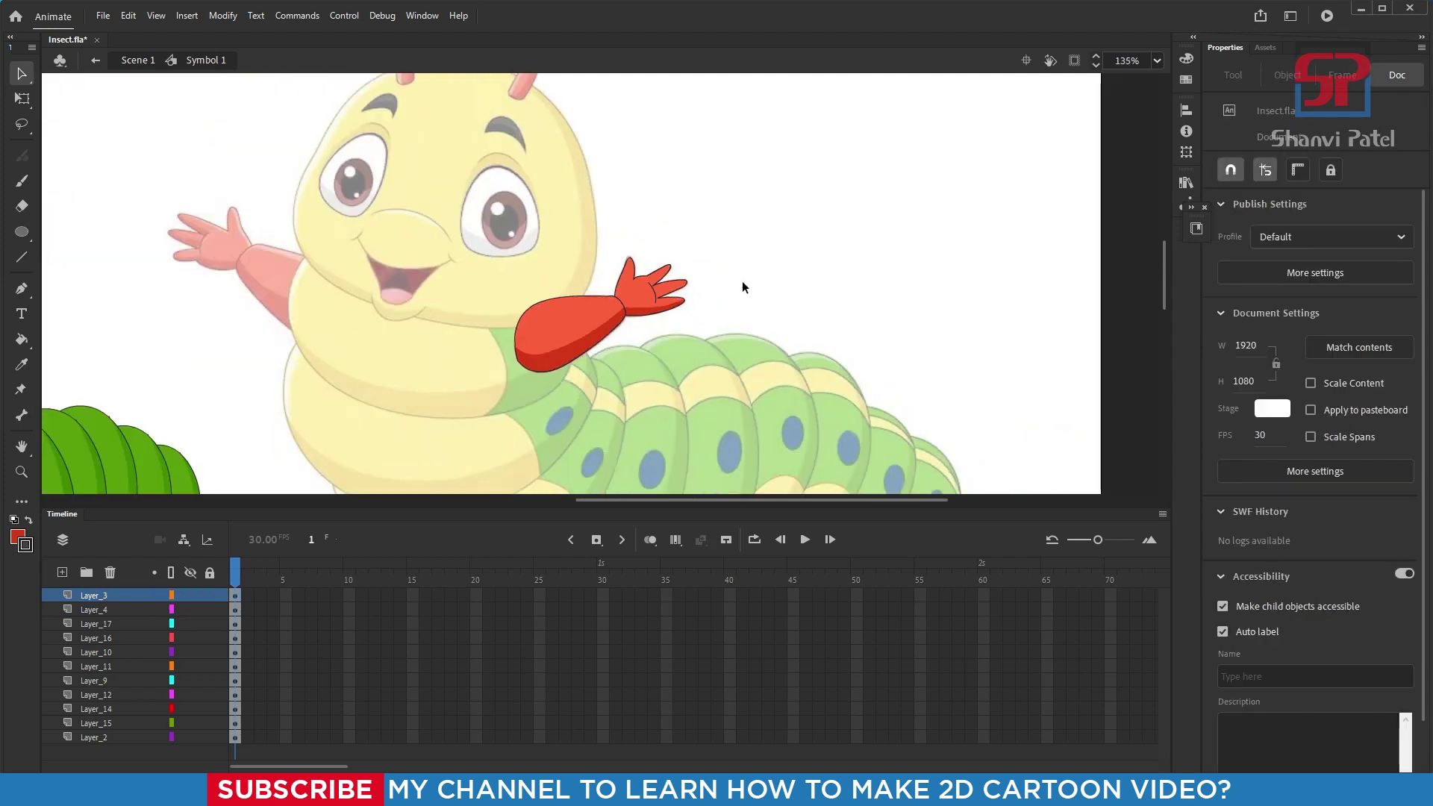
left_click_drag(683, 260, 434, 399)
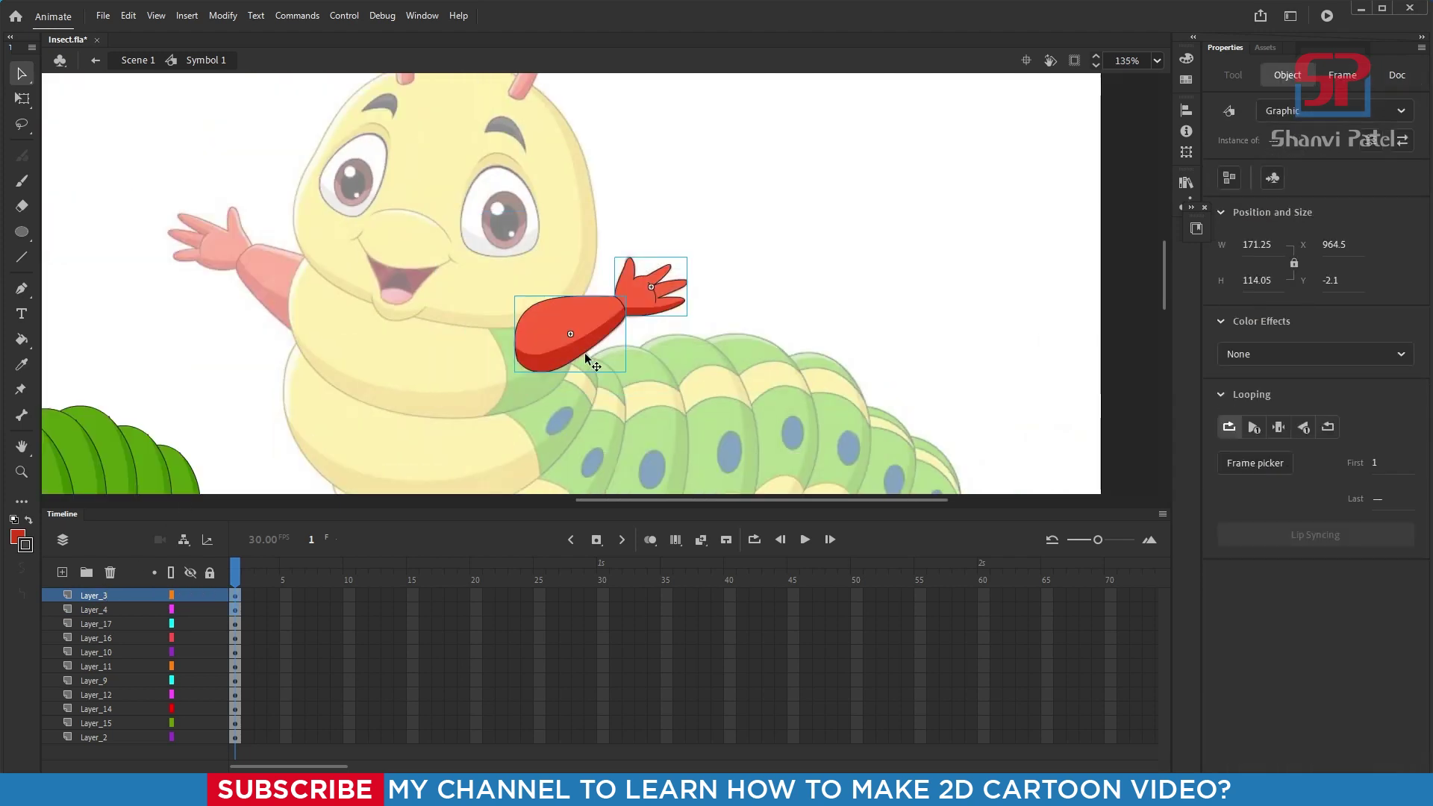
left_click(733, 282)
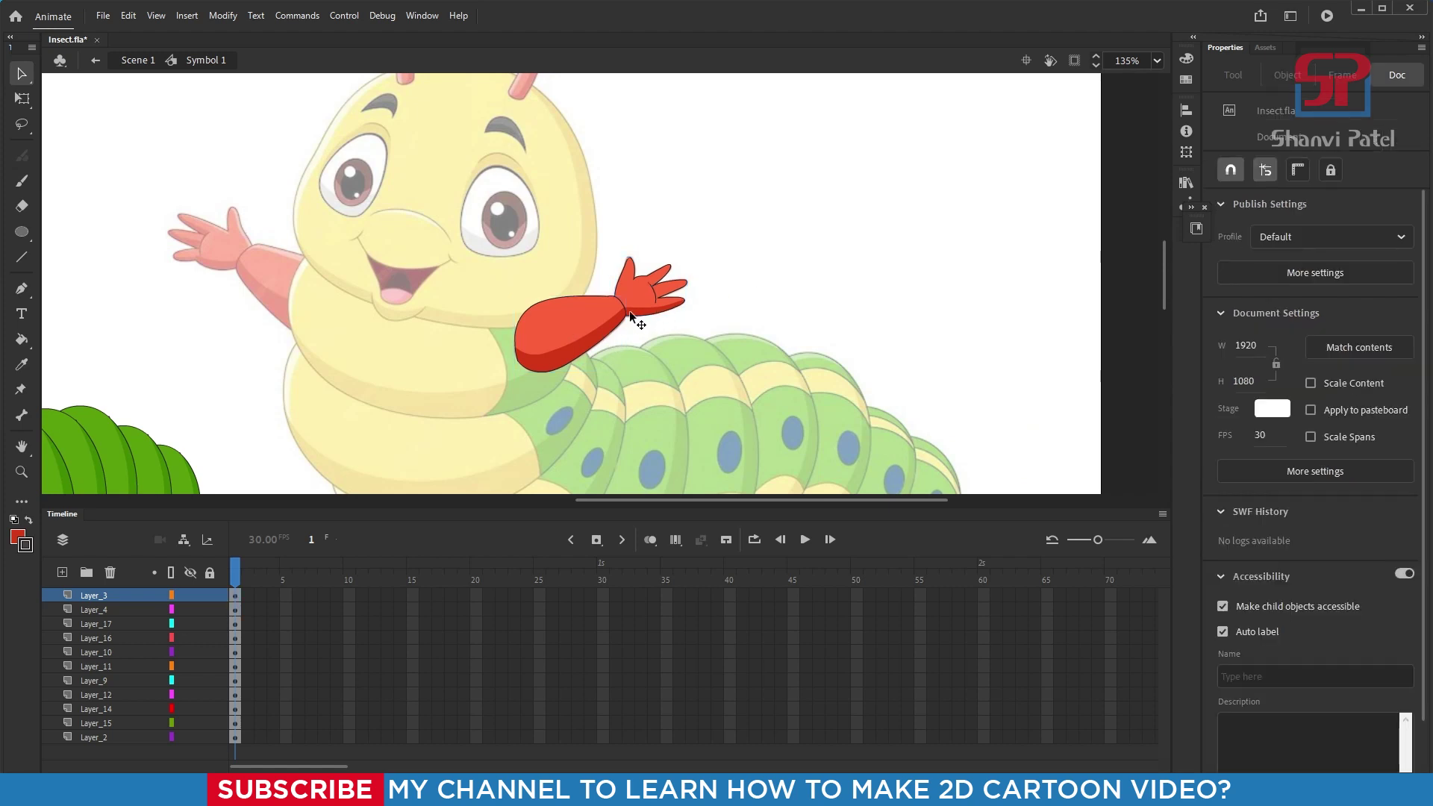
left_click_drag(735, 217, 485, 404)
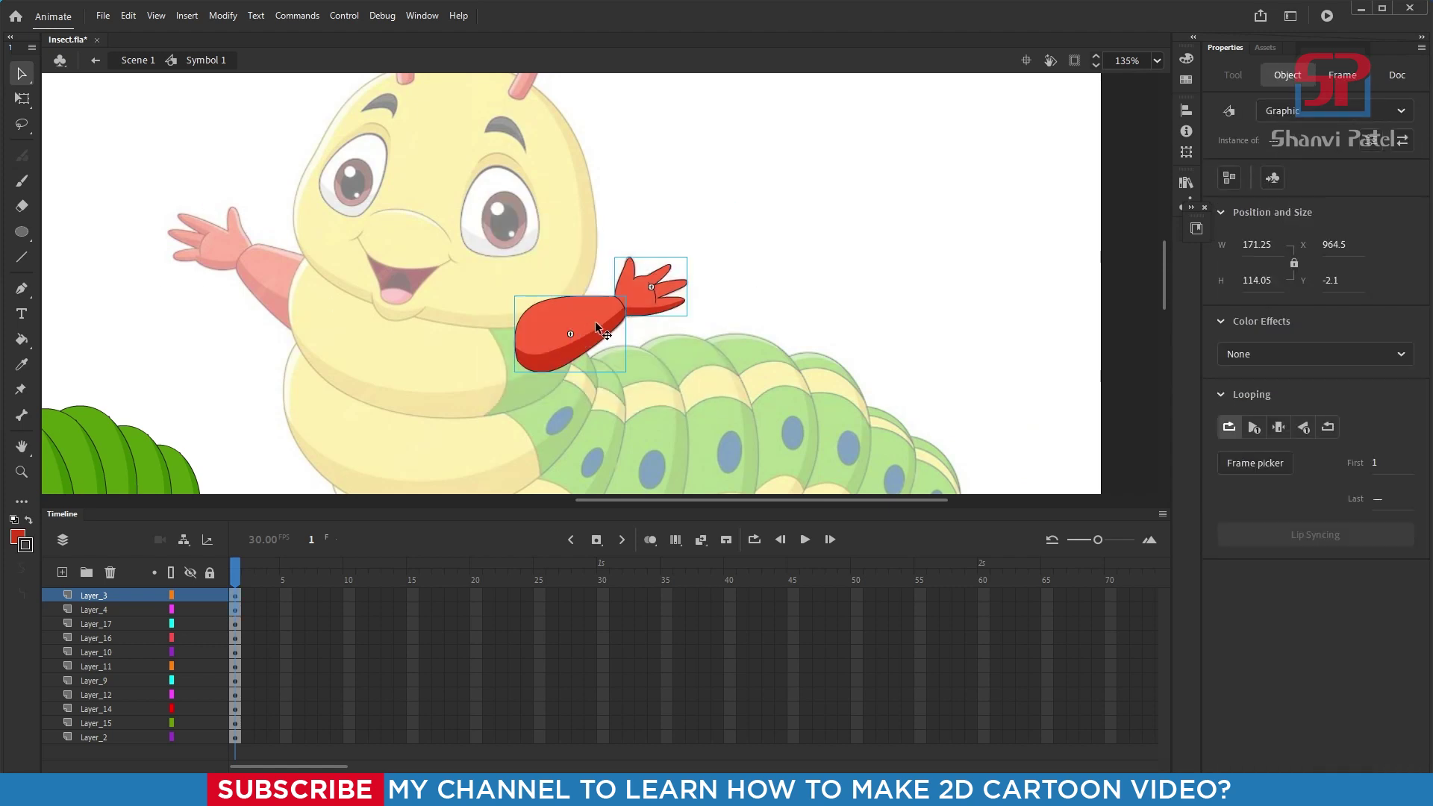
left_click_drag(598, 318, 282, 320)
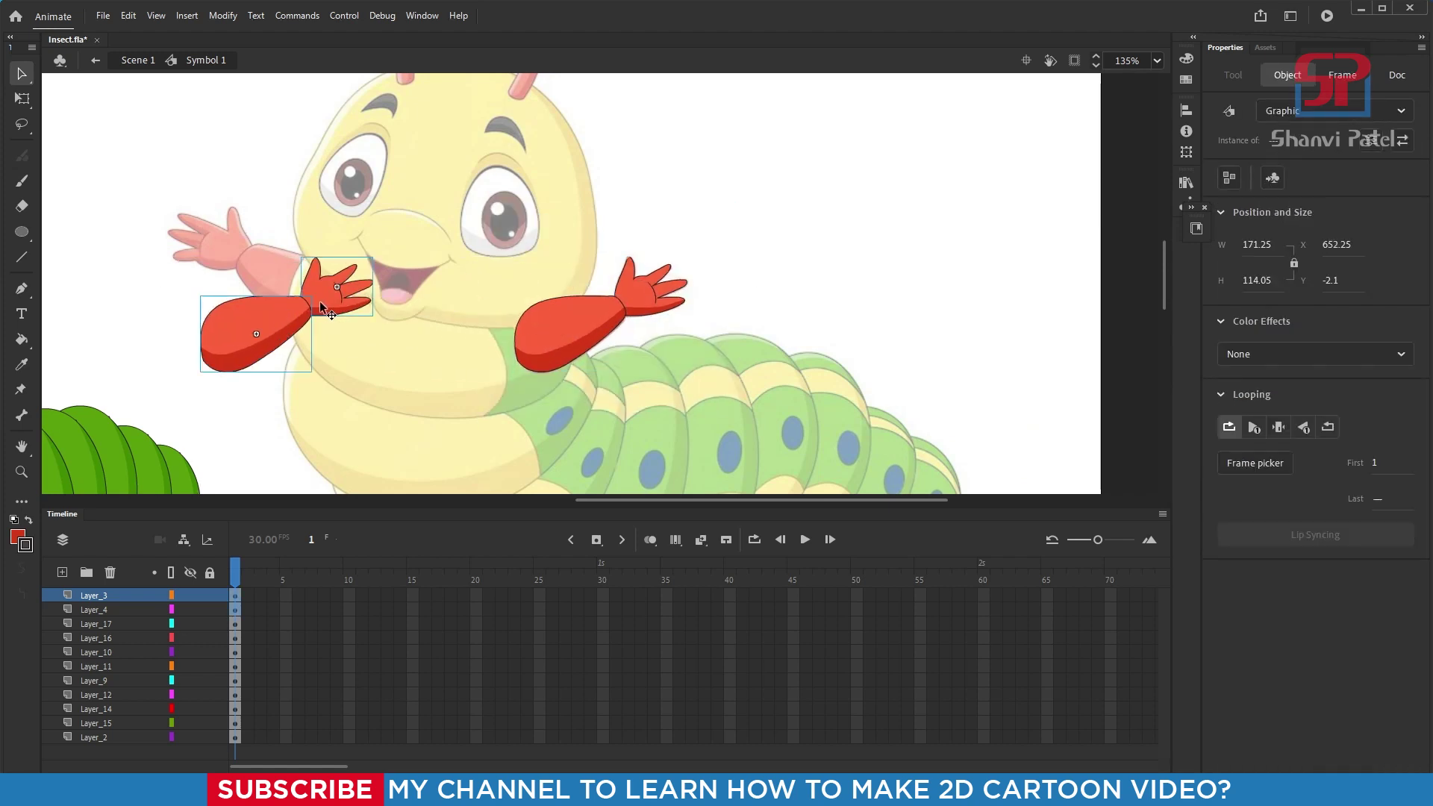
Step: Rotate the copied arm and hand so the hand points away from the body, and align them over the reference's opposite arm
left_click(22, 99)
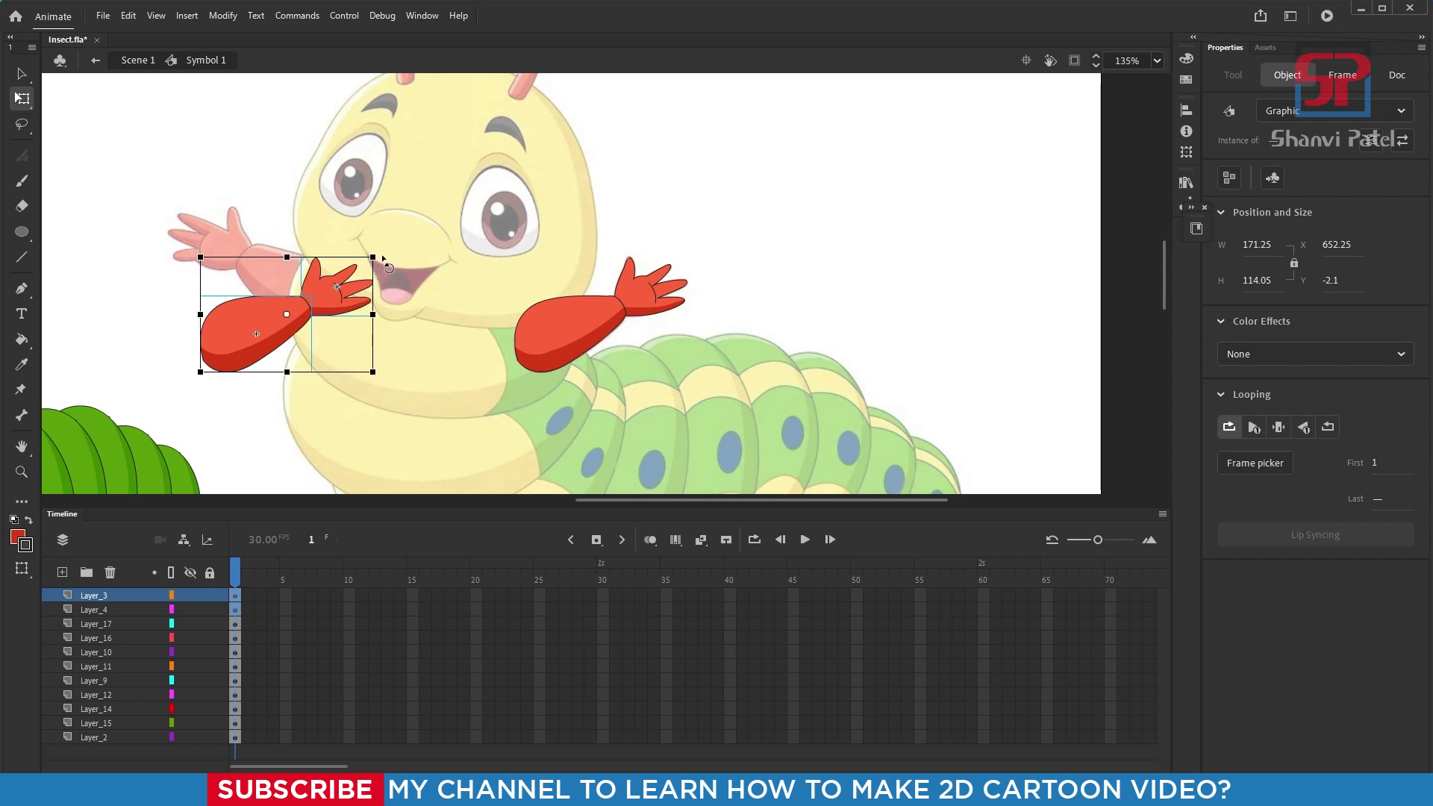
left_click_drag(383, 259, 177, 292)
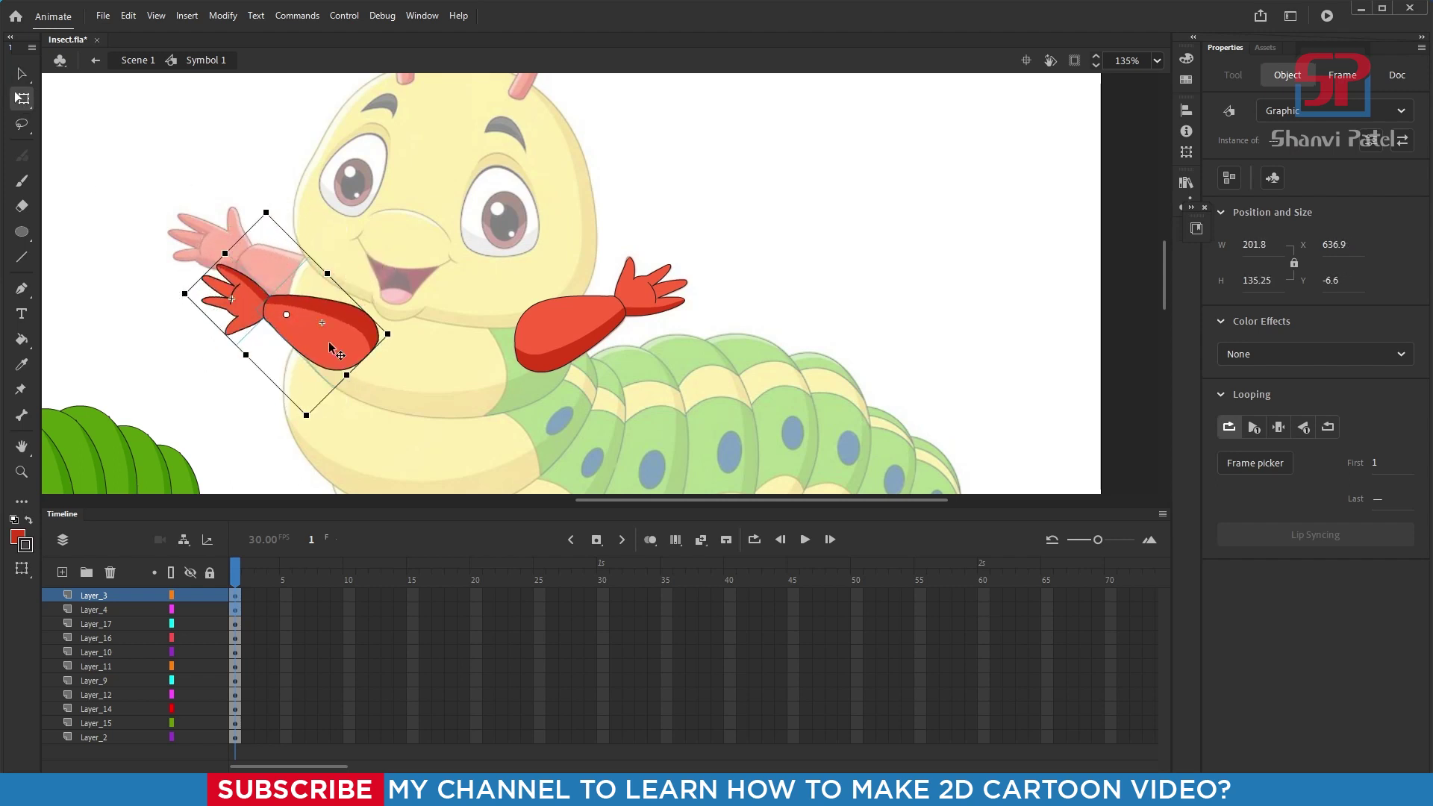
left_click_drag(330, 350, 307, 271)
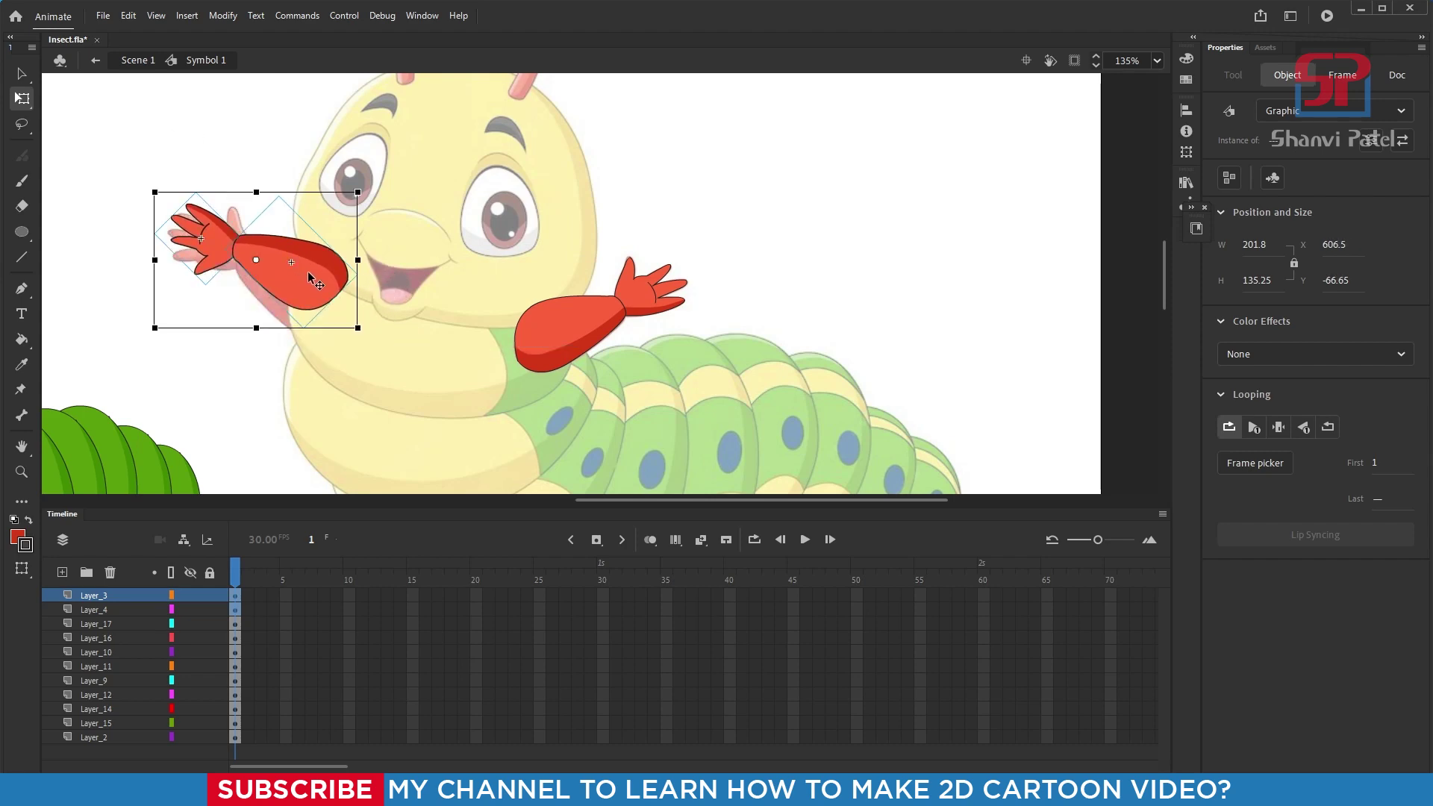
scroll(221, 264, "up", 5)
left_click_drag(405, 289, 495, 345)
left_click_drag(553, 141, 560, 191)
mouse_move(459, 349)
left_mouse_down()
mouse_move(455, 321)
mouse_move(450, 335)
left_mouse_up()
scroll(560, 294, "down", 2)
scroll(561, 297, "down", 1)
left_click(204, 245)
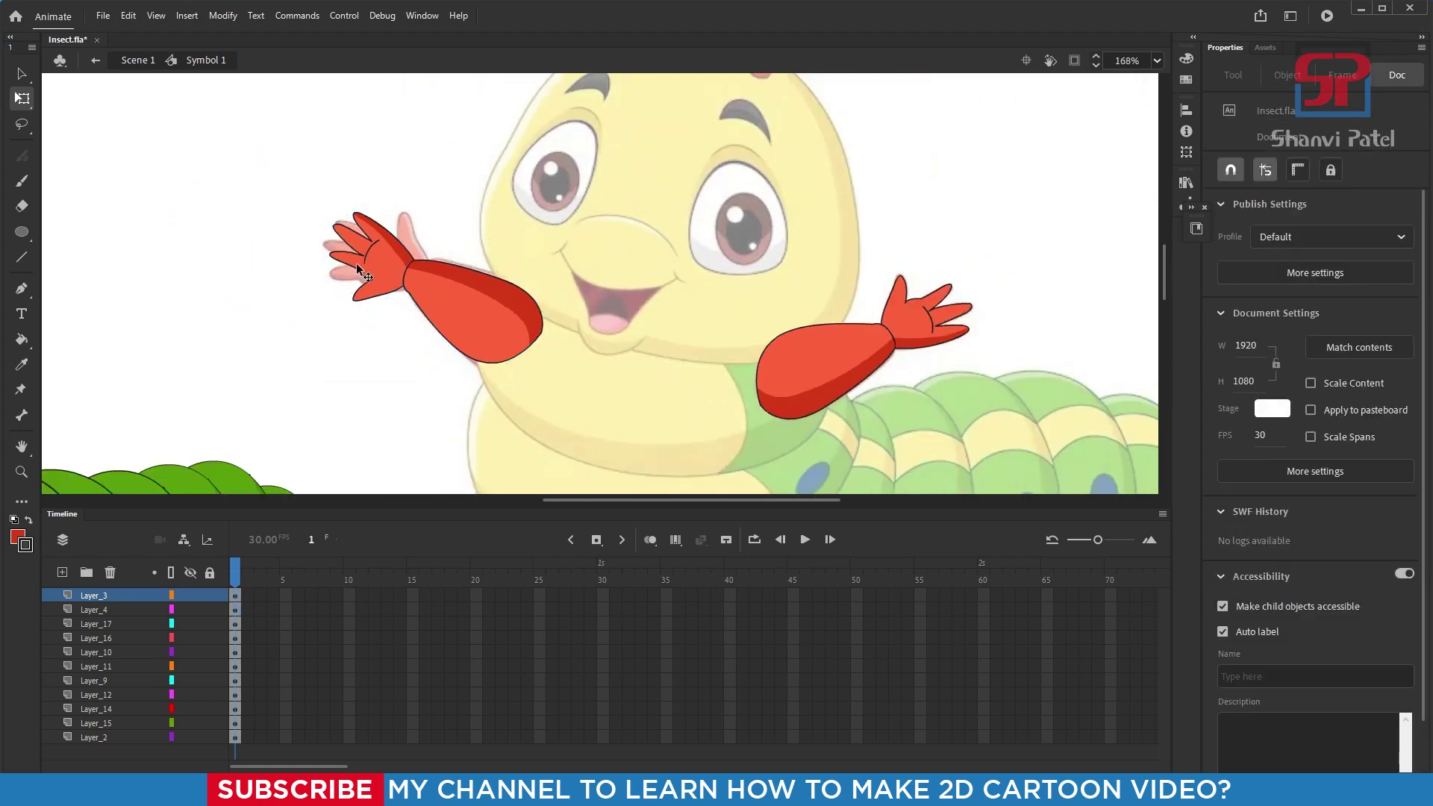
Step: Mirror and rotate the copied hand and arm individually so the thumb points up and the dark shading runs along their lower edges
left_click(356, 263)
scroll(430, 276, "up", 2)
left_click_drag(431, 277, 169, 395)
left_click_drag(241, 199, 132, 254)
left_click_drag(256, 349, 462, 276)
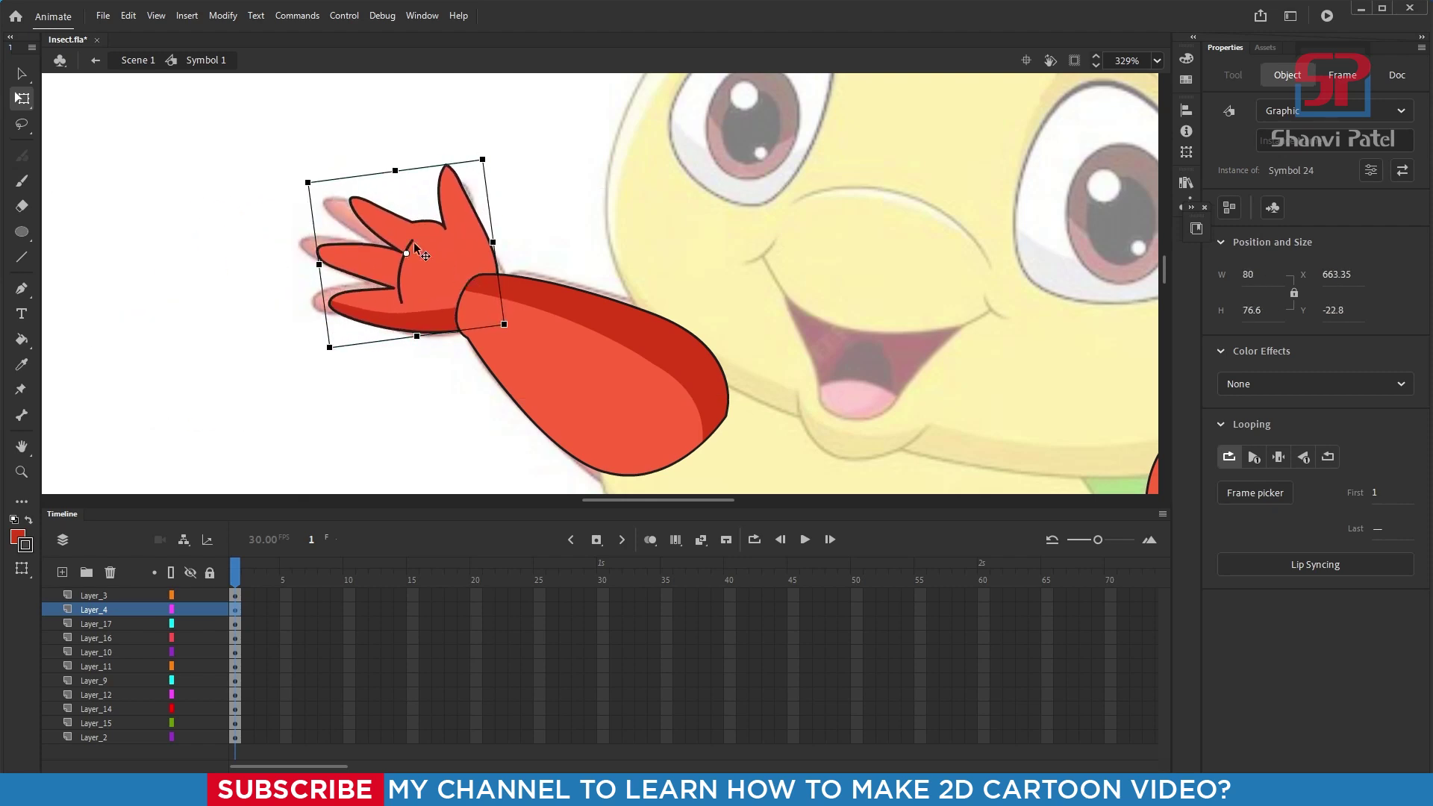
left_click(727, 400)
left_click_drag(678, 302, 481, 274)
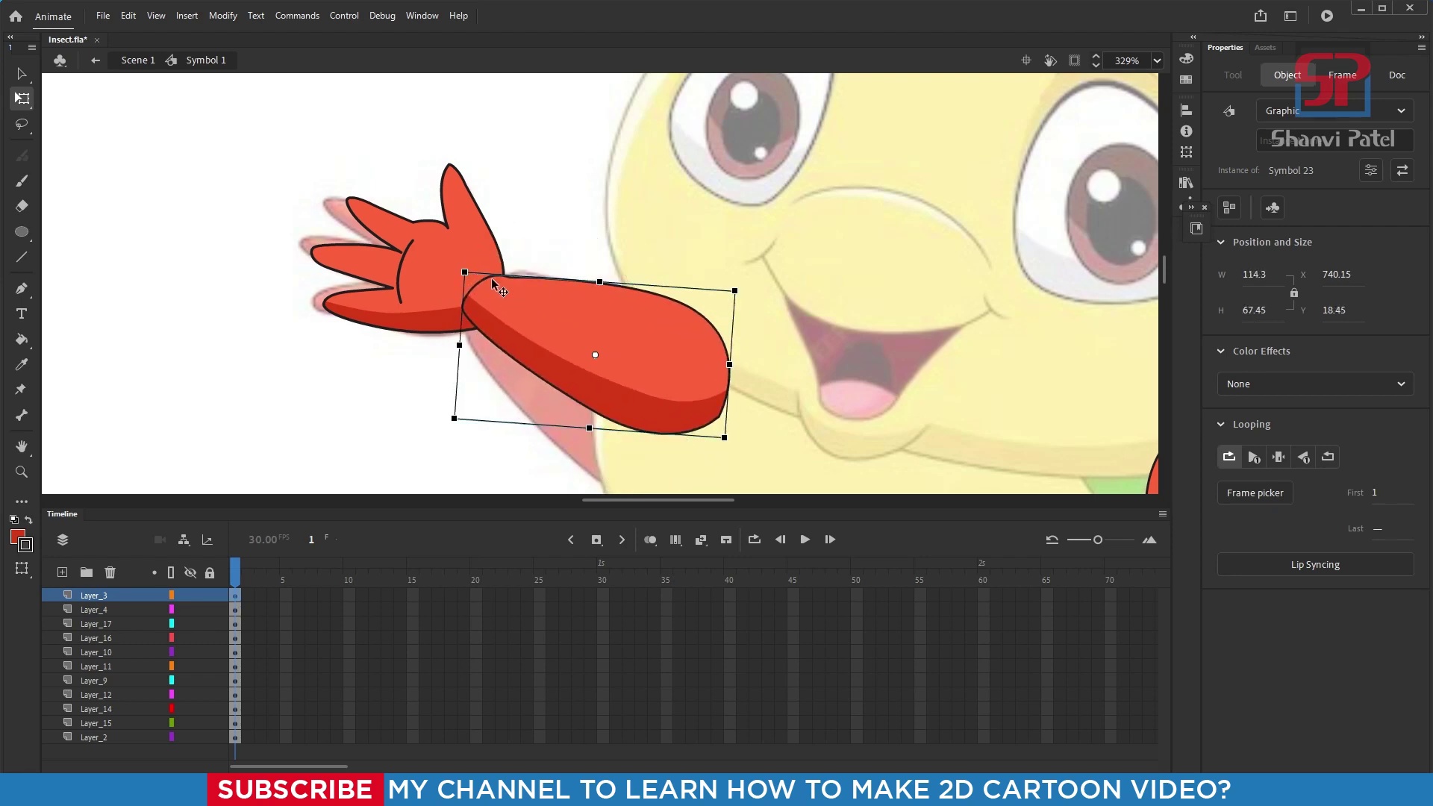
Step: Move and rotate the copied hand and arm together until they line up with the reference's raised arm
left_click(454, 237, "shift")
left_click_drag(659, 342, 649, 364)
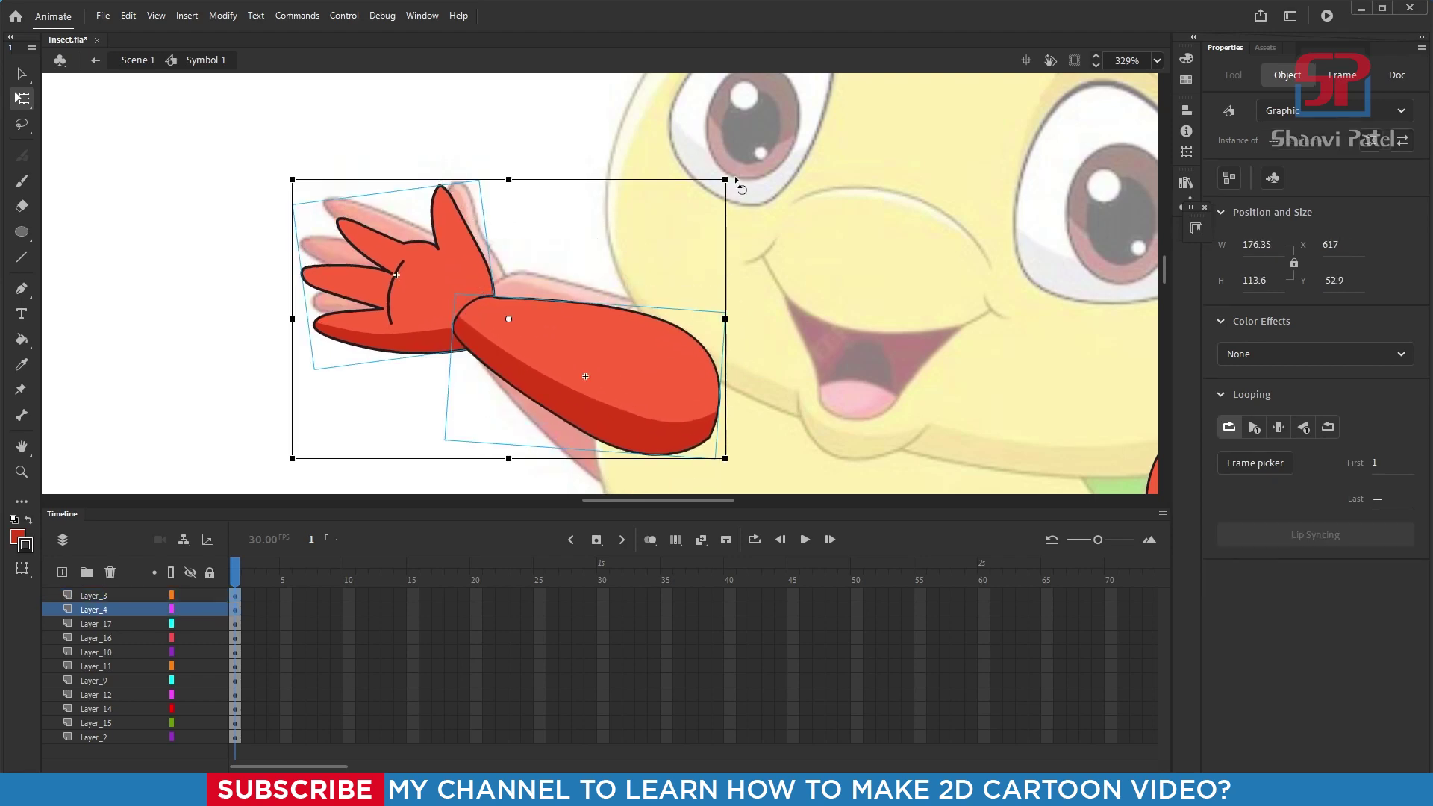
left_click_drag(736, 182, 755, 245)
left_click_drag(622, 372, 634, 334)
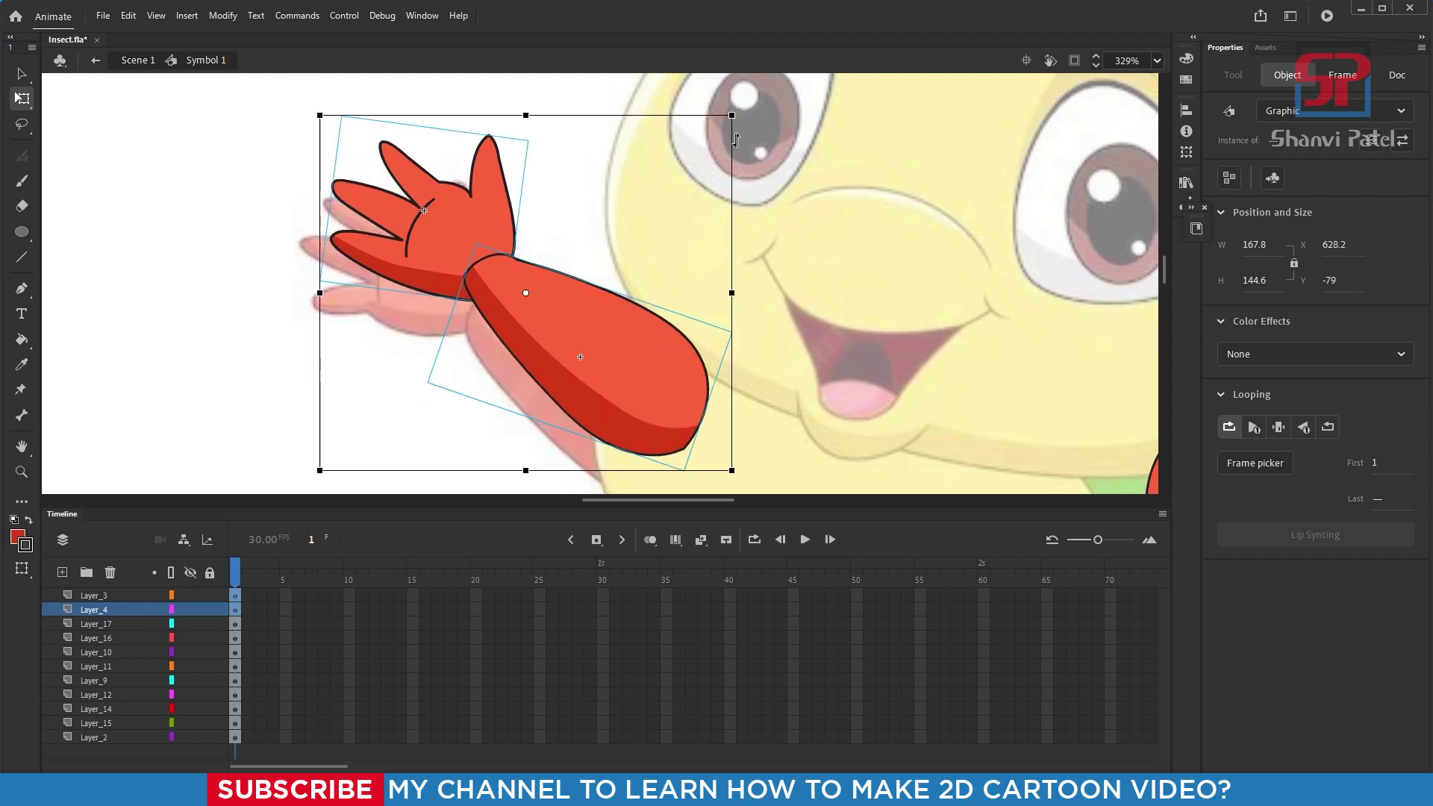
left_click_drag(740, 110, 711, 120)
left_click_drag(629, 308, 591, 279)
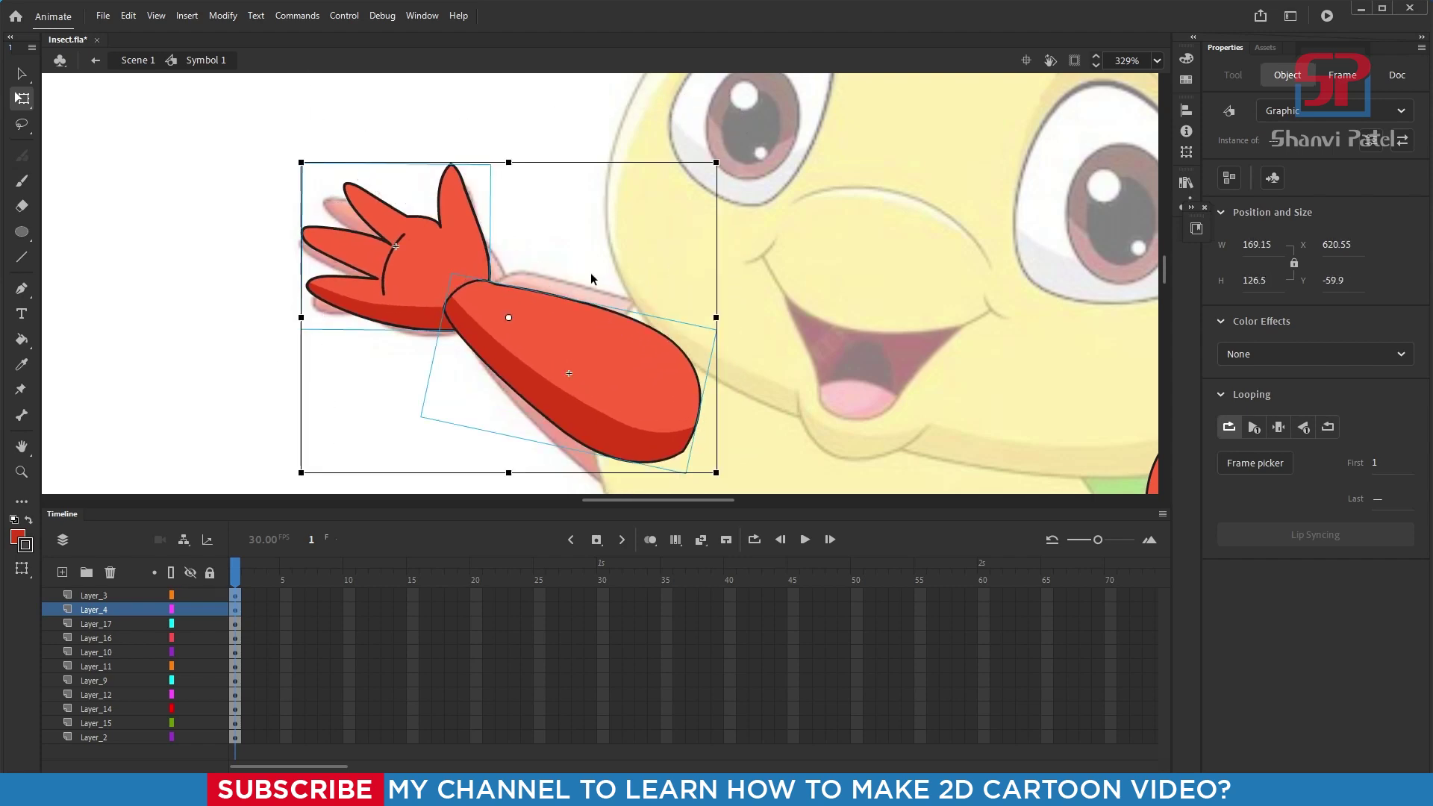
Step: Move both arms with their hands from the reference picture onto the drawn caterpillar's body
scroll(591, 279, "down", 5)
left_click_drag(470, 208, 797, 347)
left_click(961, 276)
left_click_drag(512, 239, 627, 329)
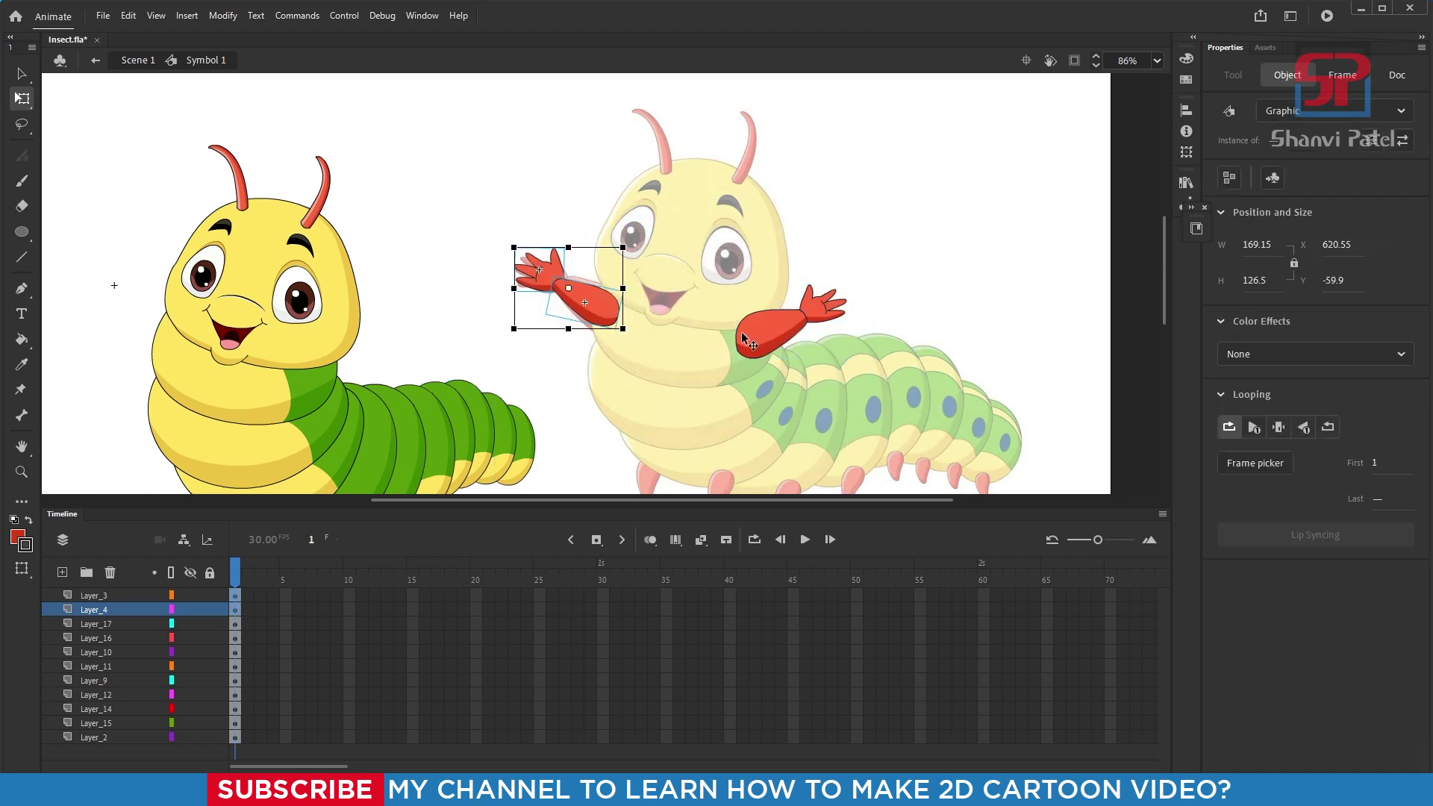
left_click_drag(704, 242, 866, 382)
left_click_drag(775, 329, 336, 375)
left_click(408, 246)
Step: Cut the mirrored arm and hand from their current layers
left_click(182, 336)
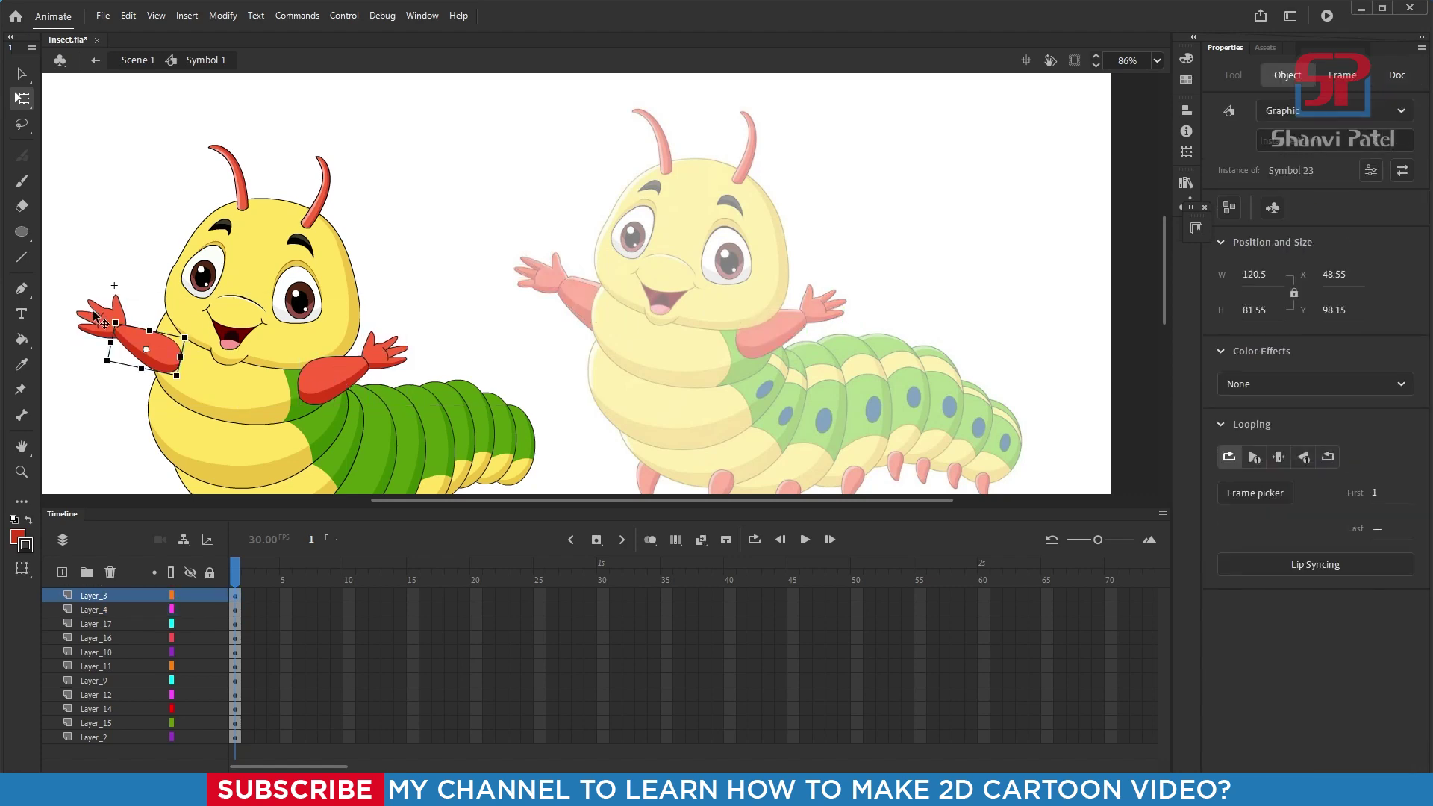
left_click(94, 595, "shift")
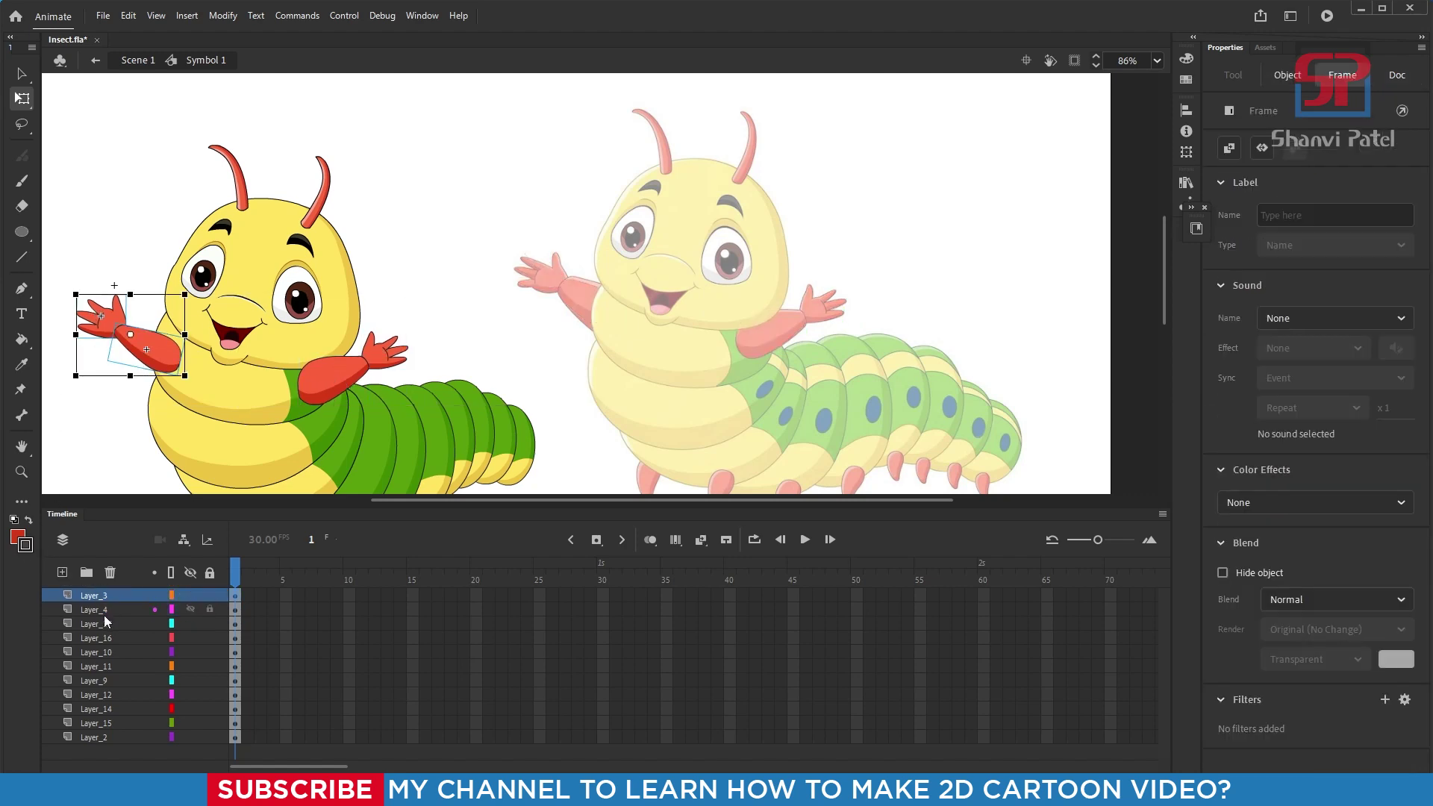
left_click(447, 228)
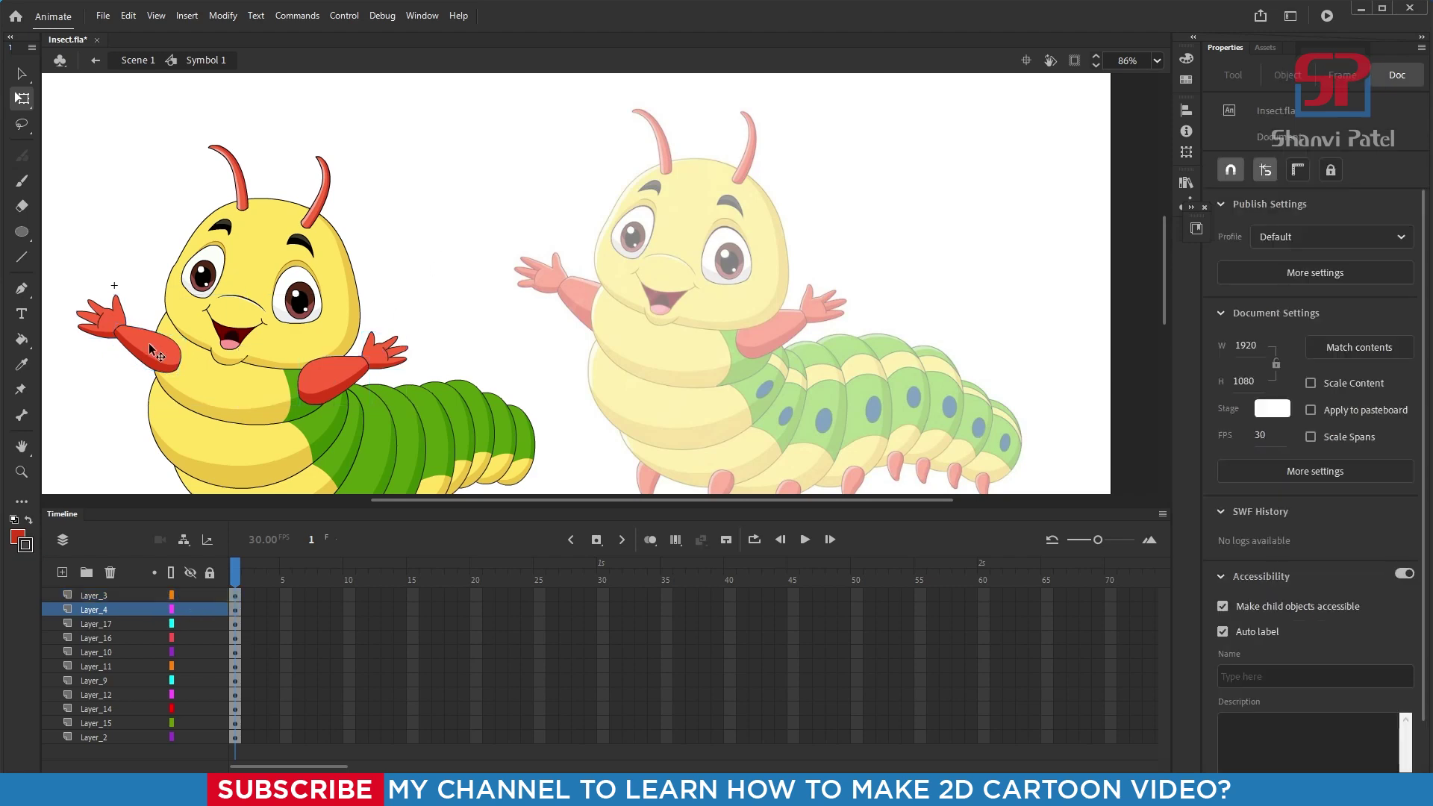
left_click(108, 325)
key("Delete")
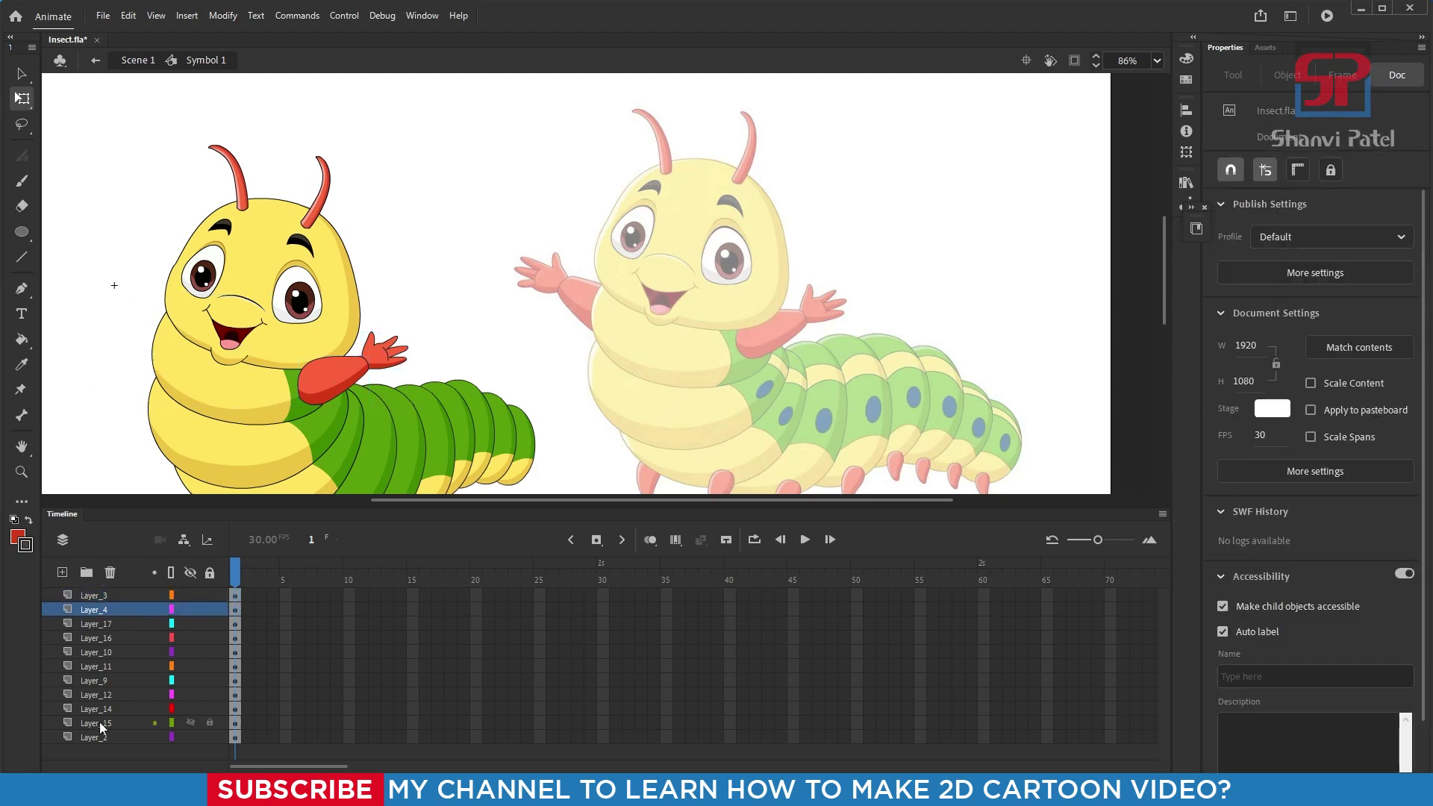
Step: Add a layer at the bottom of the layer stack, paste the mirrored arm and hand there, and place them behind the caterpillar's body
left_click(105, 736)
left_click(62, 572)
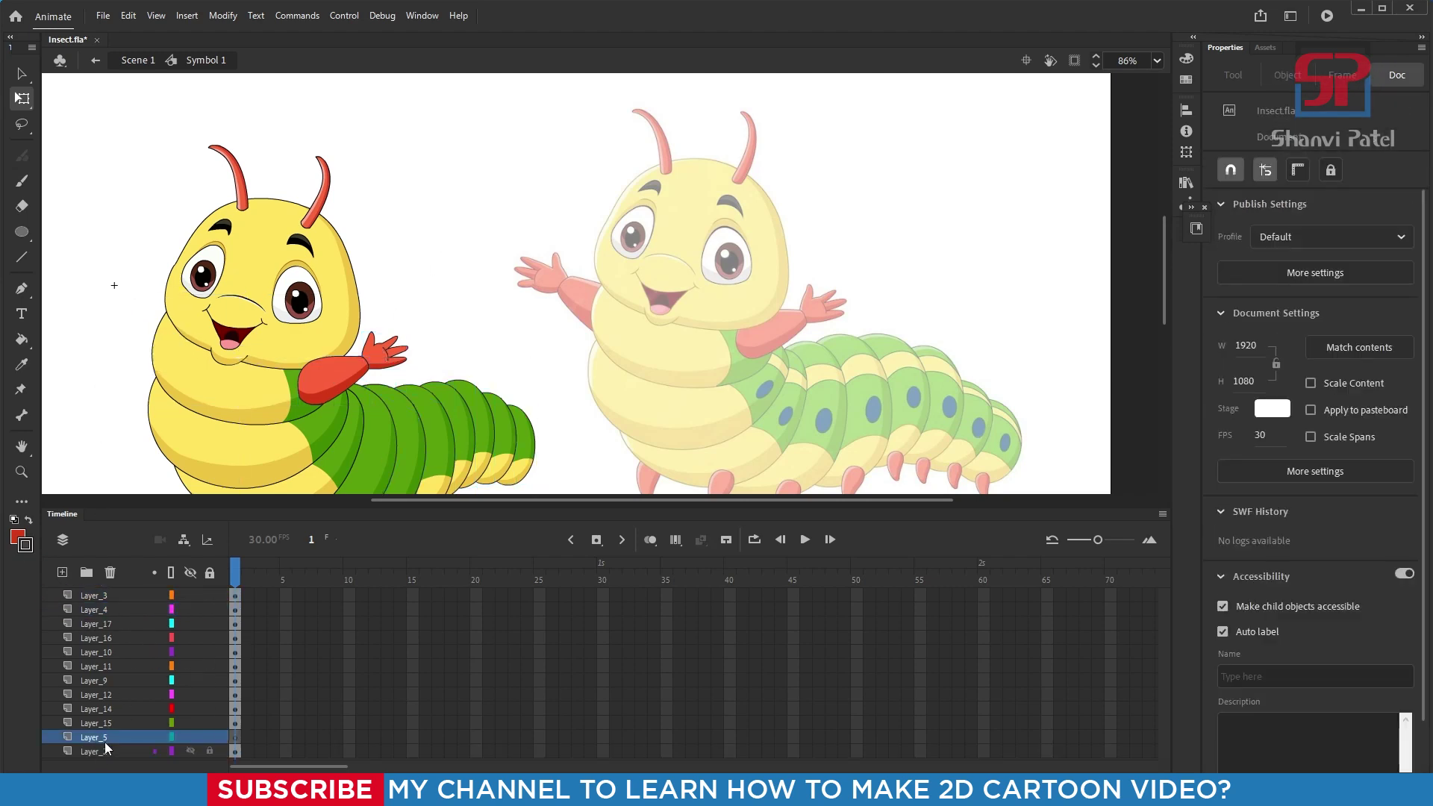
left_click_drag(104, 738, 101, 768)
key("ctrl+v")
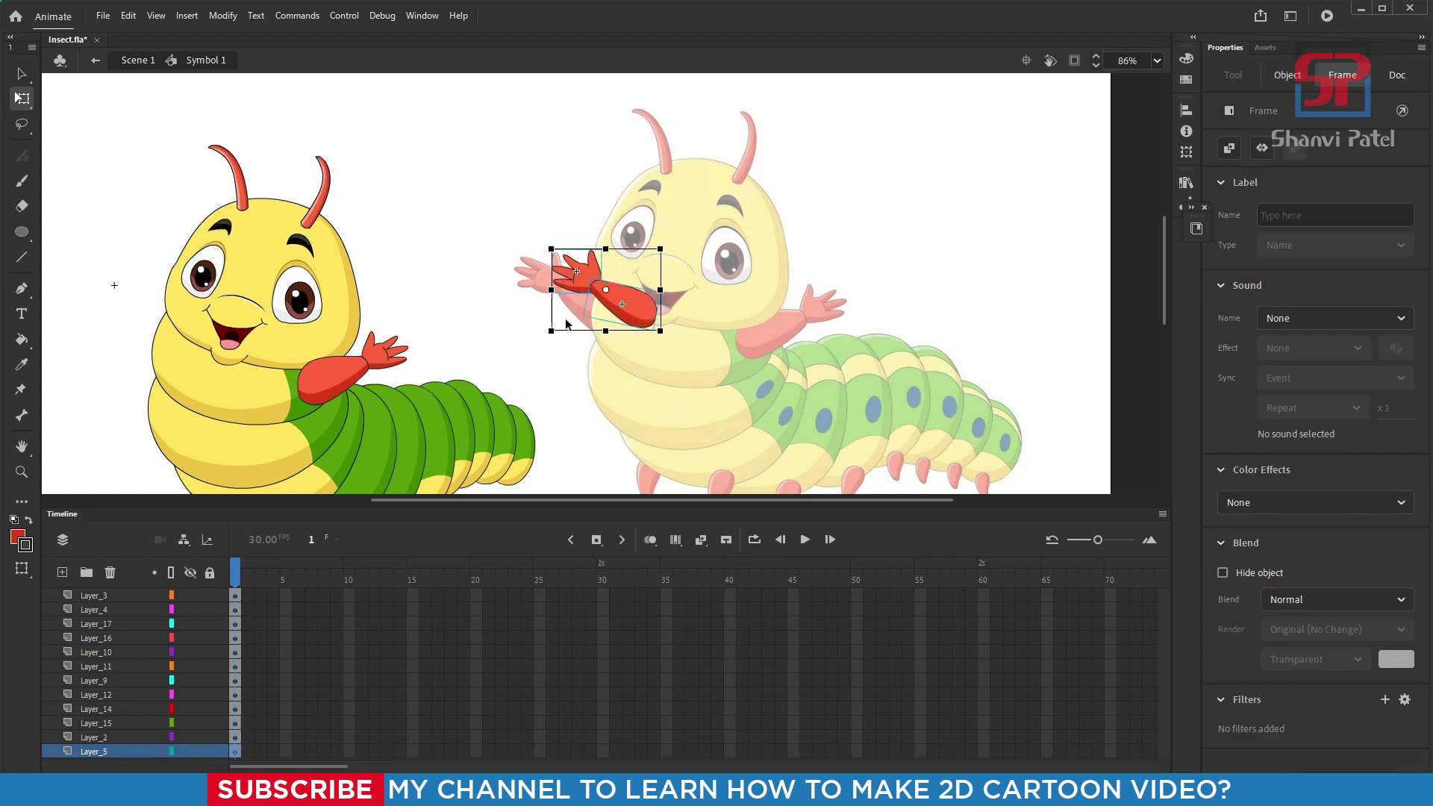
left_click_drag(642, 312, 161, 333)
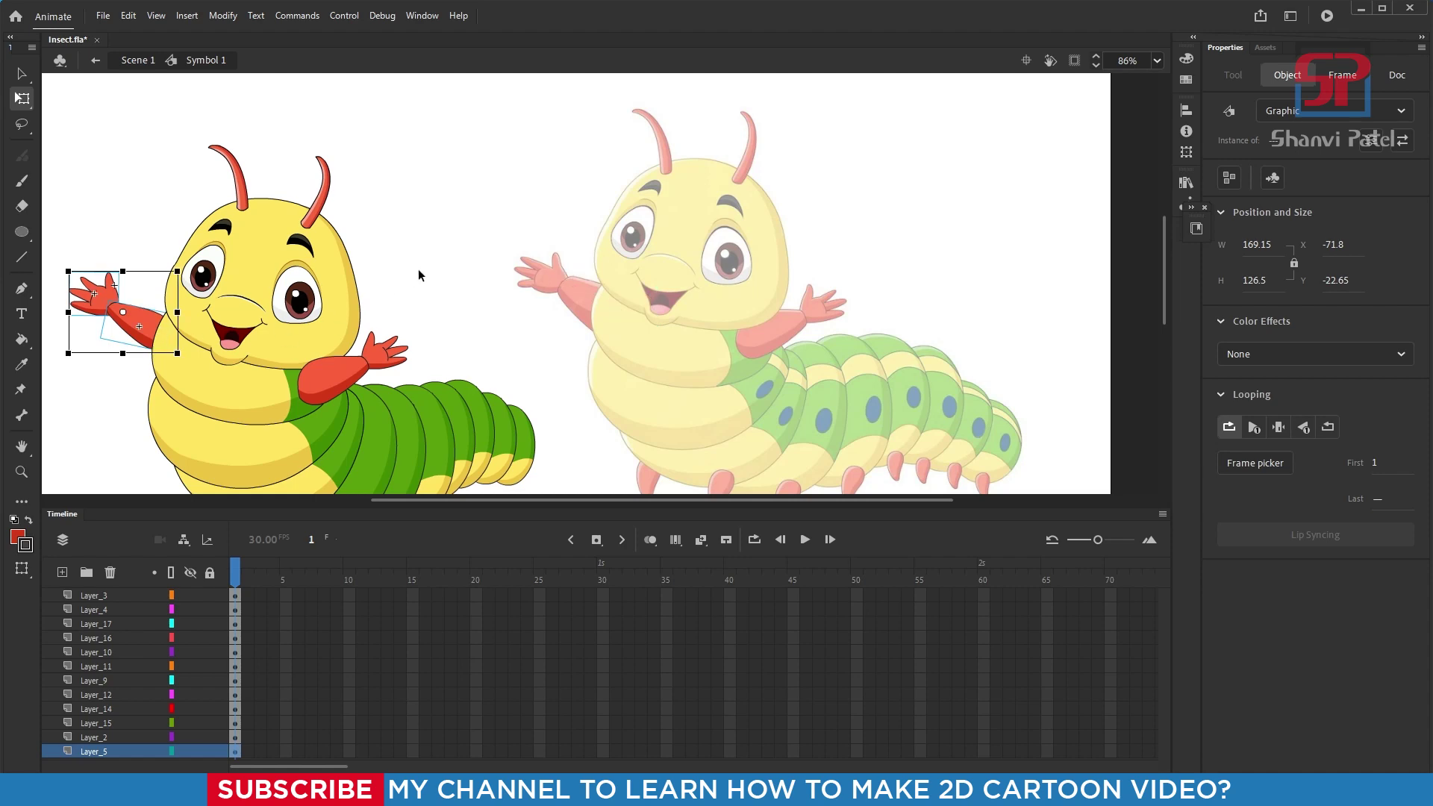
Step: Add a new layer above Layer_3 for drawing the legs
key("ctrl+minus")
left_click(574, 407)
key("ctrl+equal")
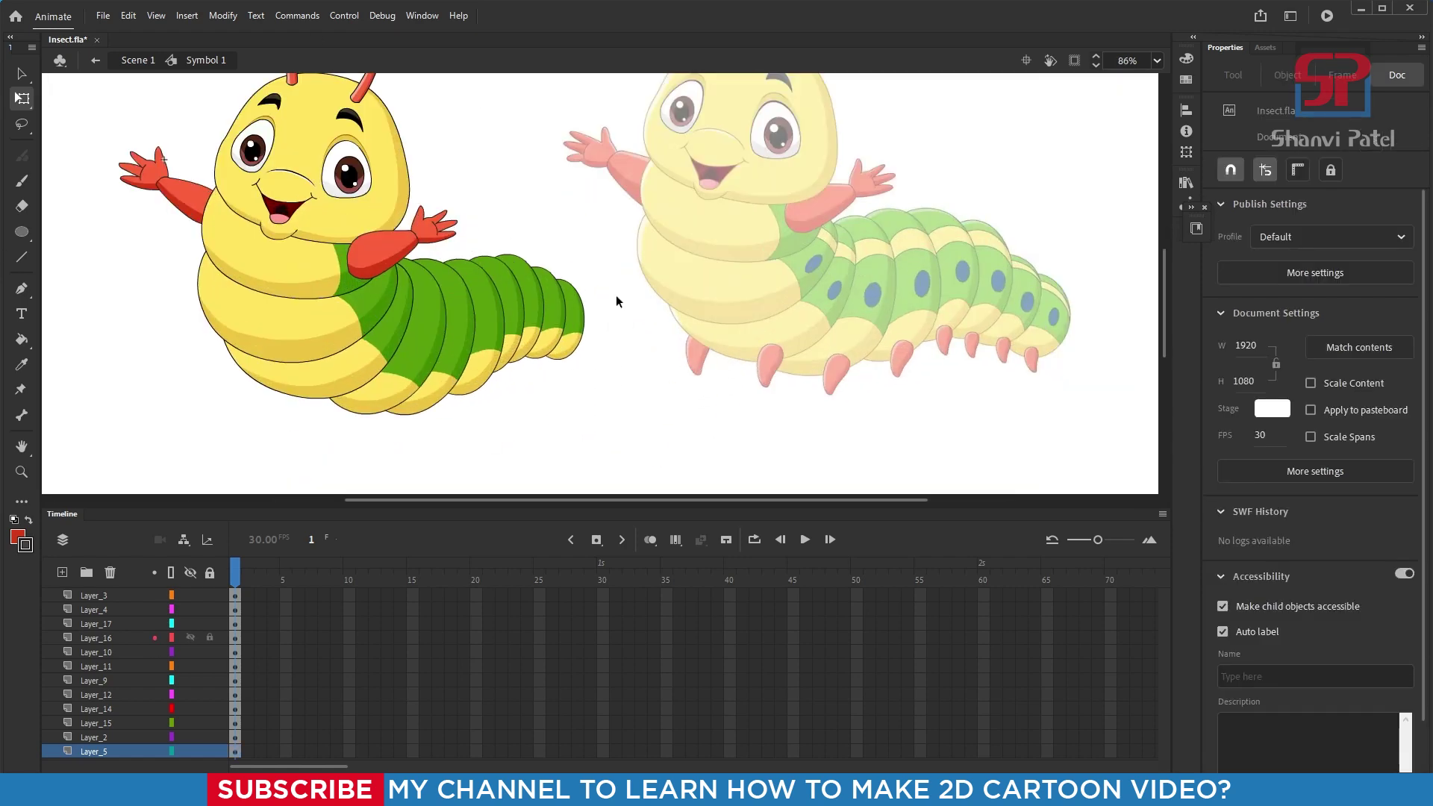
left_click_drag(716, 398, 700, 358)
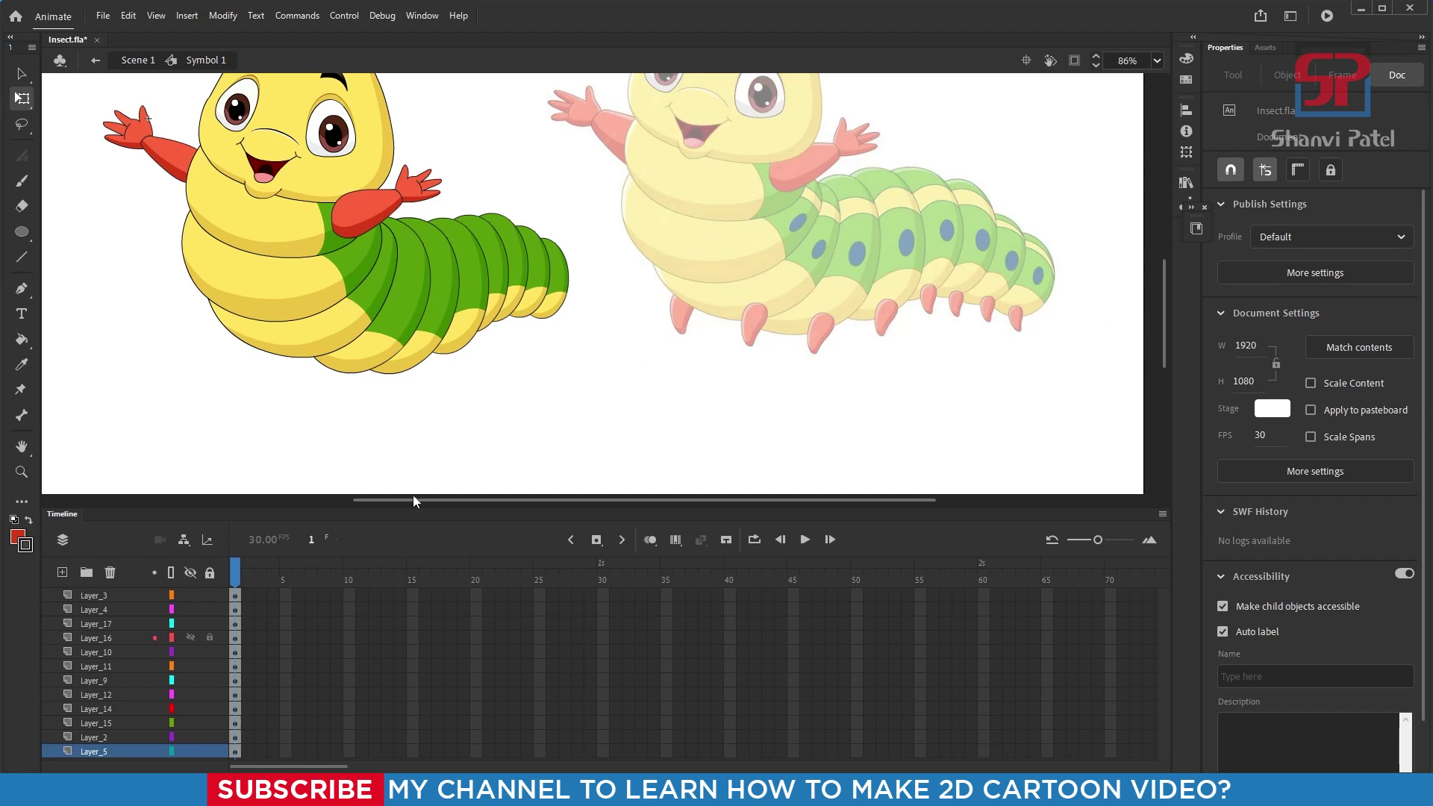
left_click(94, 596)
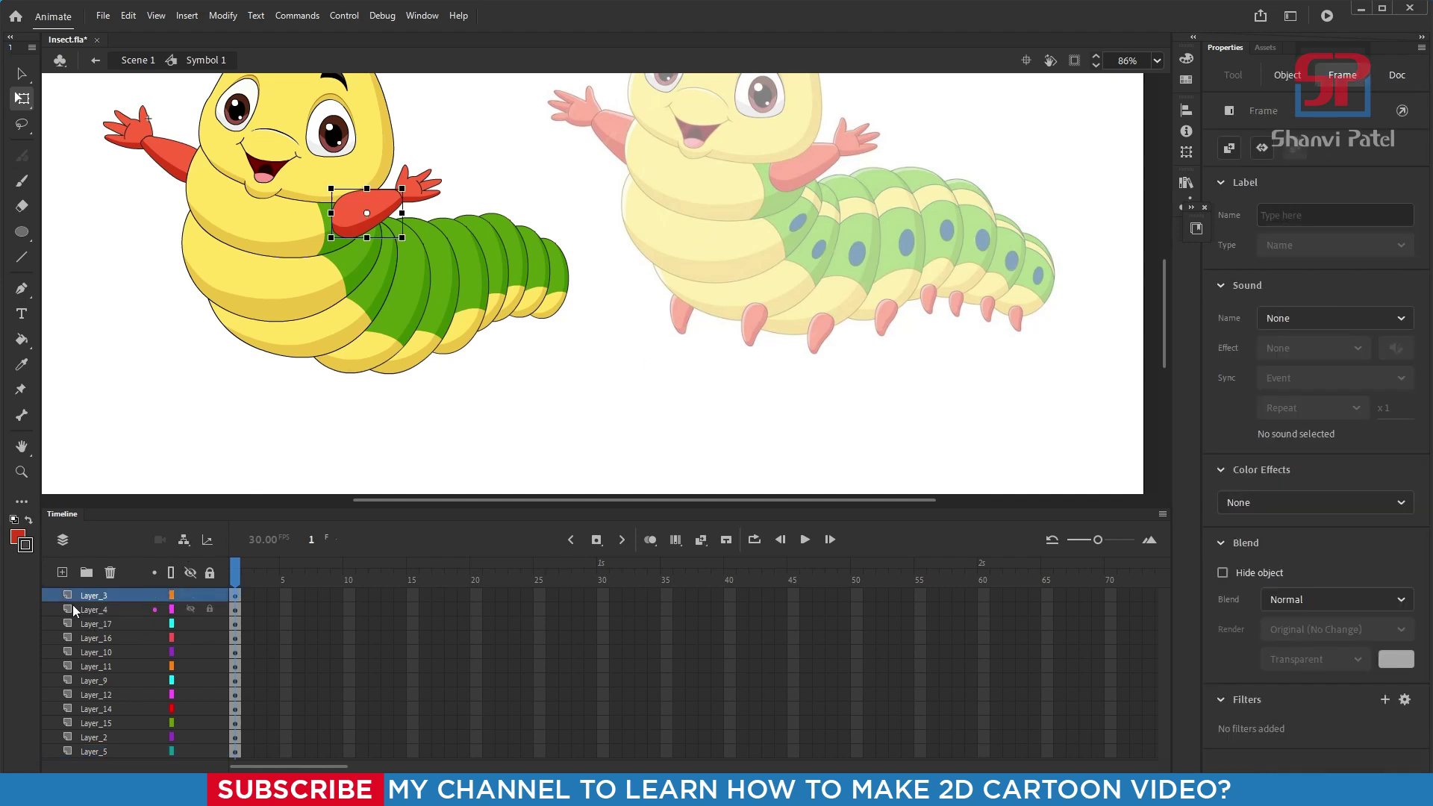
left_click(65, 573)
Step: Trace the outline of the reference caterpillar's second front leg with the Pen tool
left_click_drag(687, 219, 873, 418)
left_click_drag(489, 181, 637, 323)
key("p")
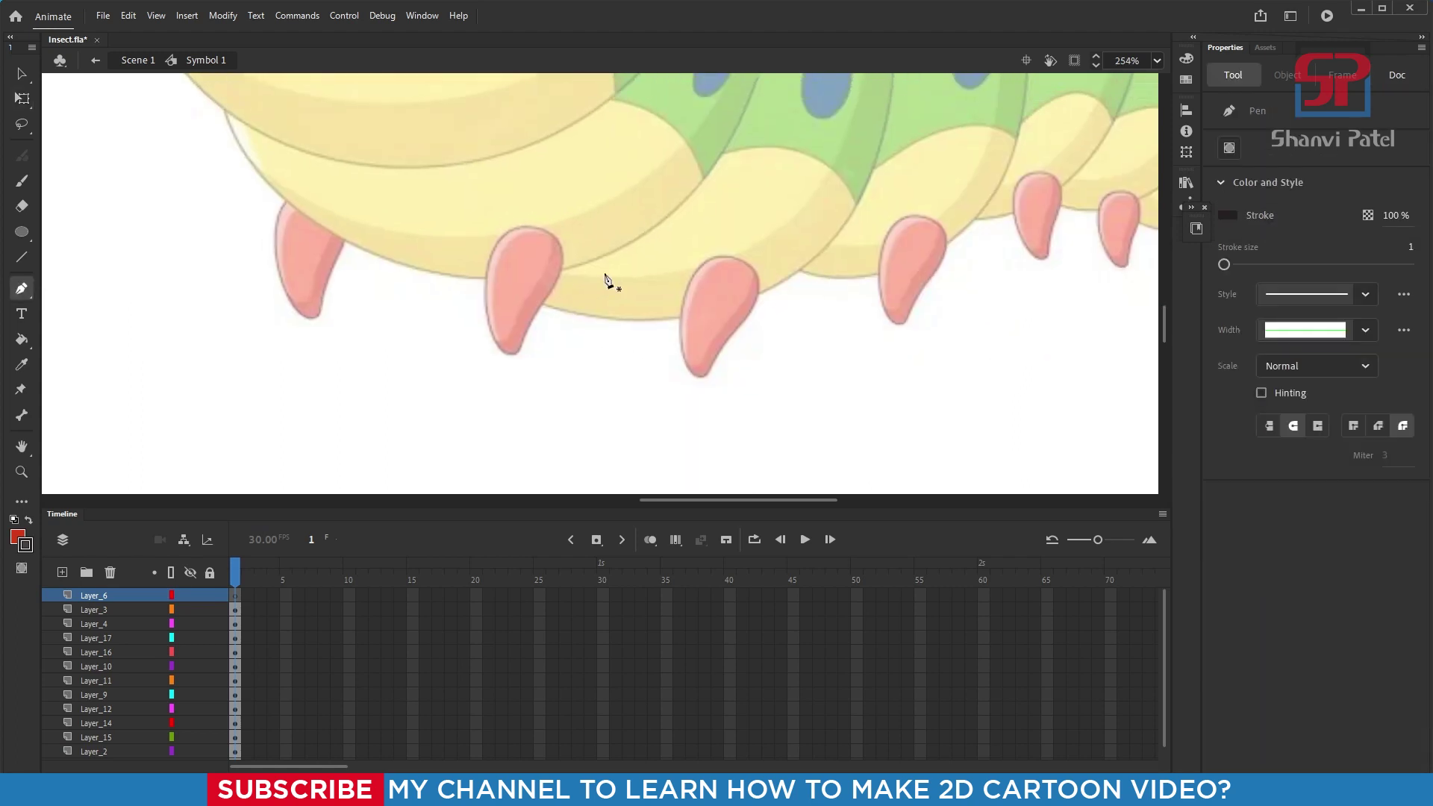
left_click_drag(557, 282, 537, 327)
mouse_move(518, 351)
left_mouse_down()
mouse_move(520, 370)
mouse_move(484, 309)
left_mouse_up()
left_click(519, 352)
mouse_move(534, 226)
left_mouse_down()
mouse_move(598, 226)
mouse_move(541, 305)
left_mouse_up()
Step: Draw a curved shading line inside the leg from its upper edge down past the tip
scroll(534, 265, "up", 3)
left_click(571, 195)
mouse_move(494, 380)
left_mouse_down()
mouse_move(482, 412)
mouse_move(407, 399)
left_mouse_up()
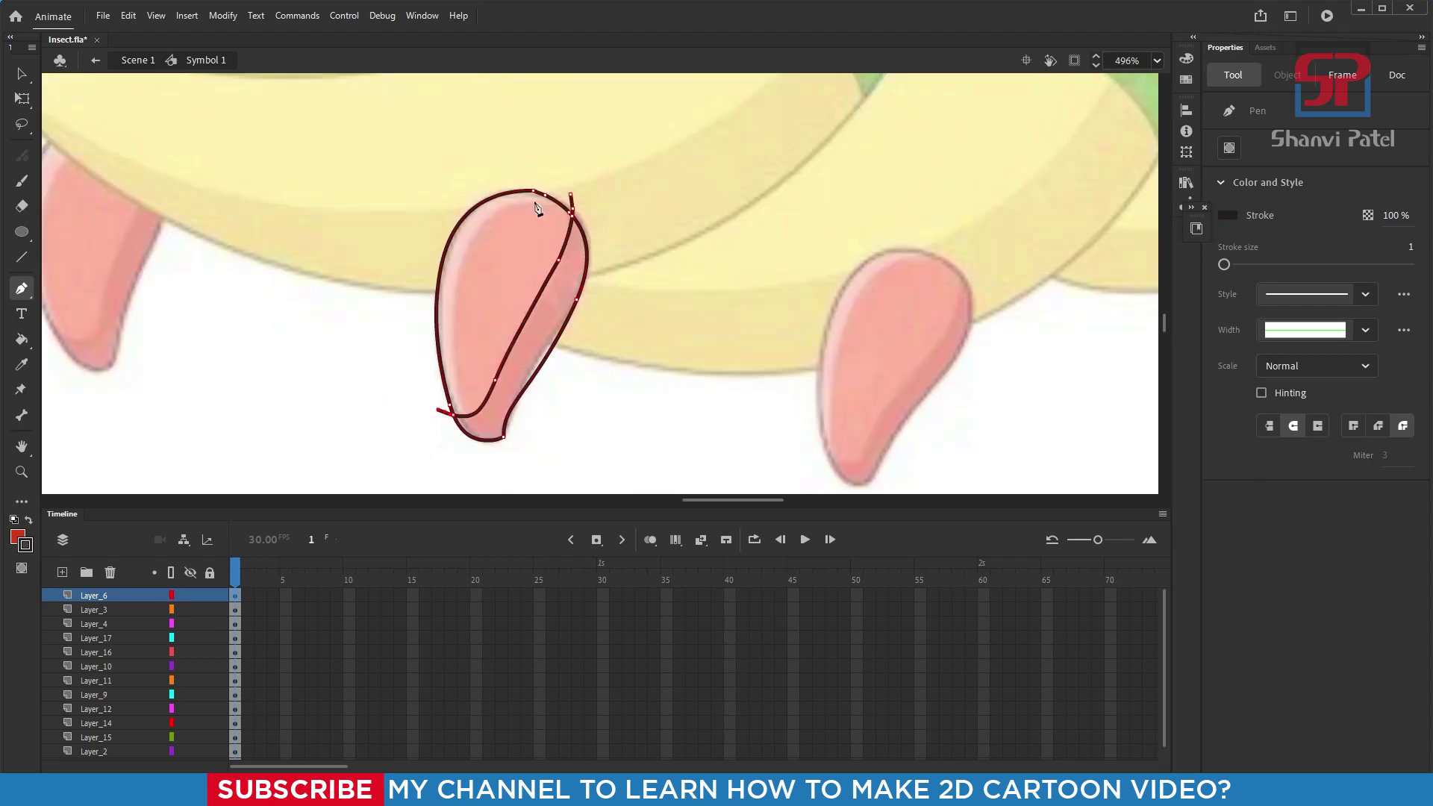
left_click(555, 192)
key("ctrl+z")
key("v")
key("p")
mouse_move(549, 569)
left_mouse_down()
mouse_move(551, 606)
mouse_move(560, 587)
left_mouse_up()
scroll(418, 330, "down", 6)
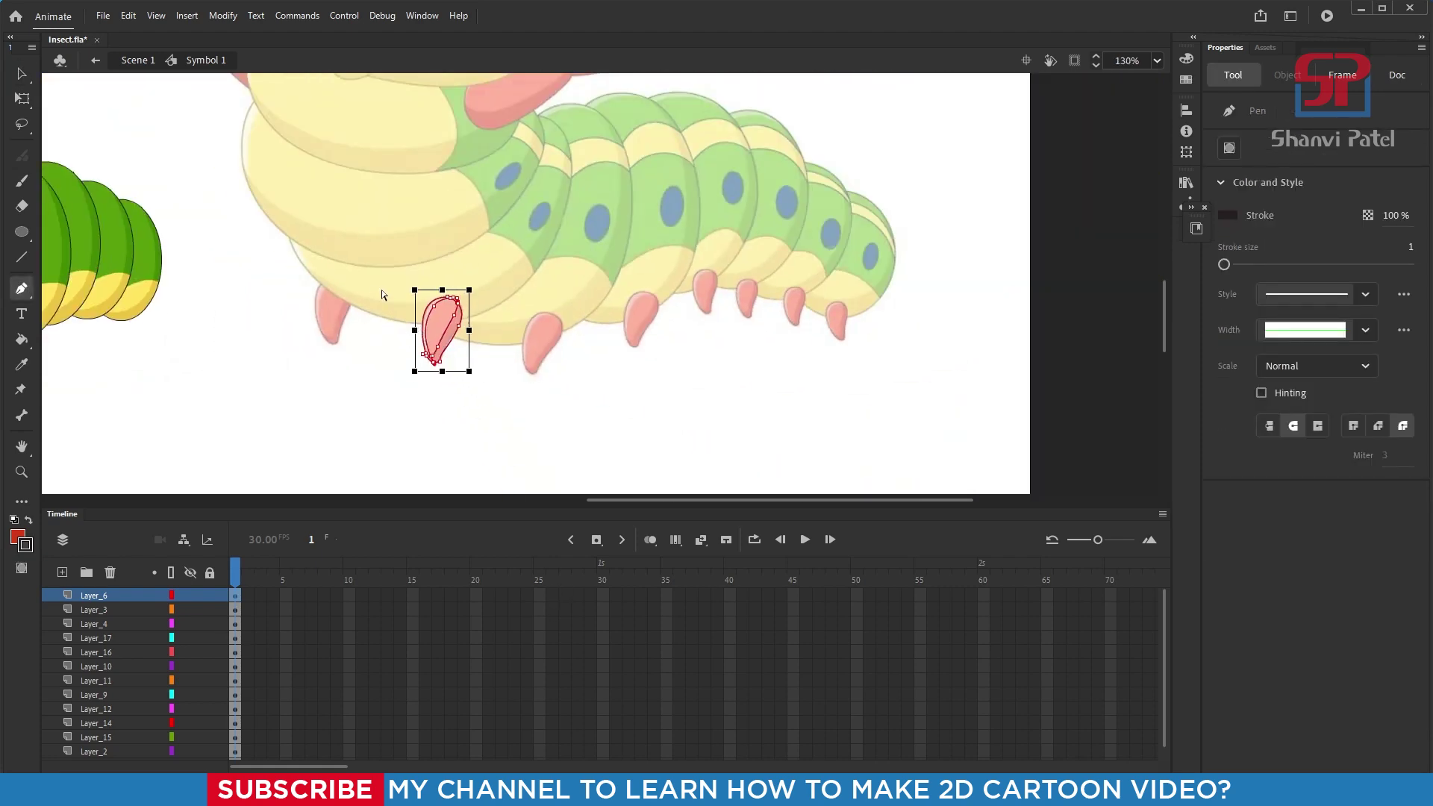
Step: Fill the leg's main area with the arm's light red and its shaded side with the arm's dark red
left_click(382, 295, "ctrl")
left_click_drag(79, 152, 365, 199)
key("q")
key("i")
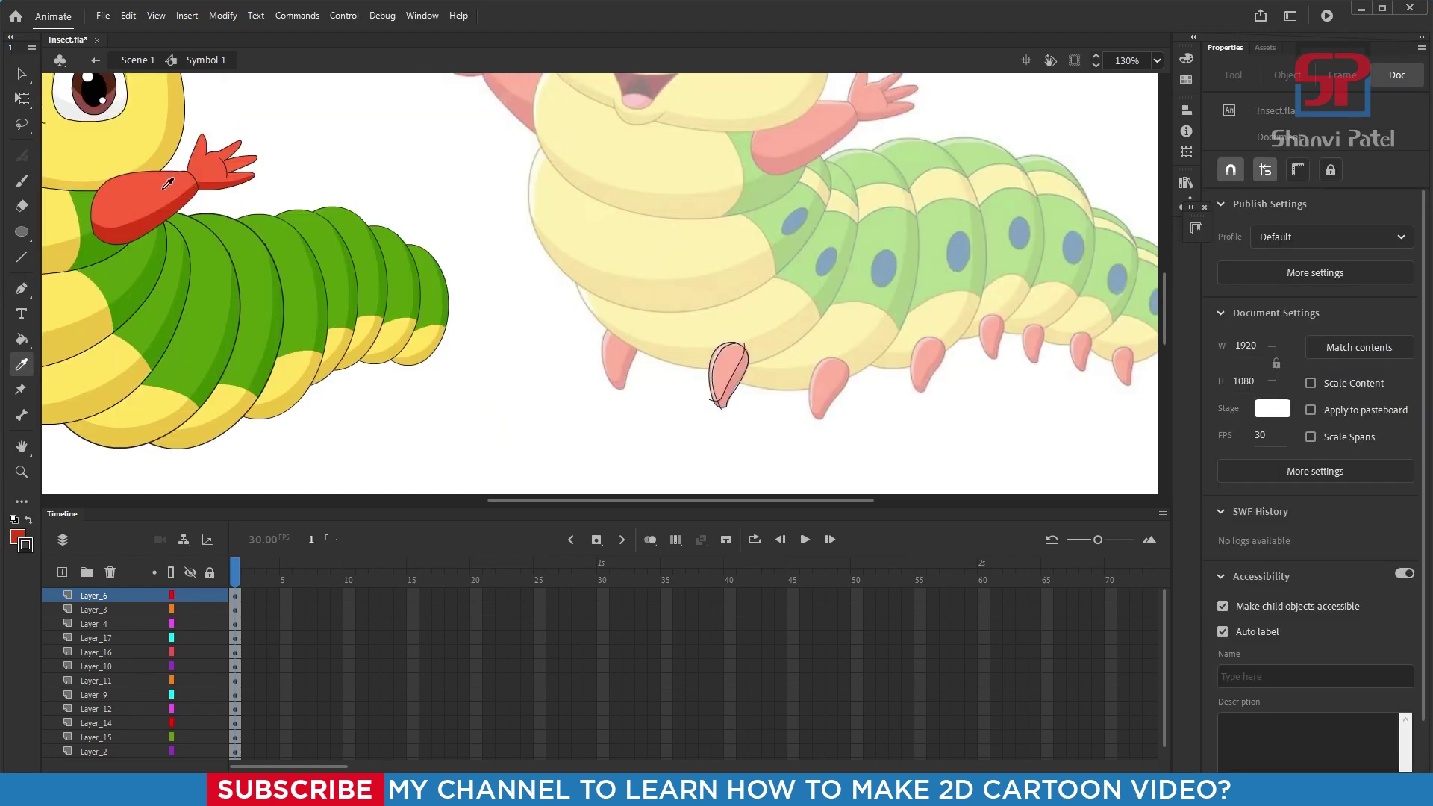
left_click(168, 183)
left_click(727, 358)
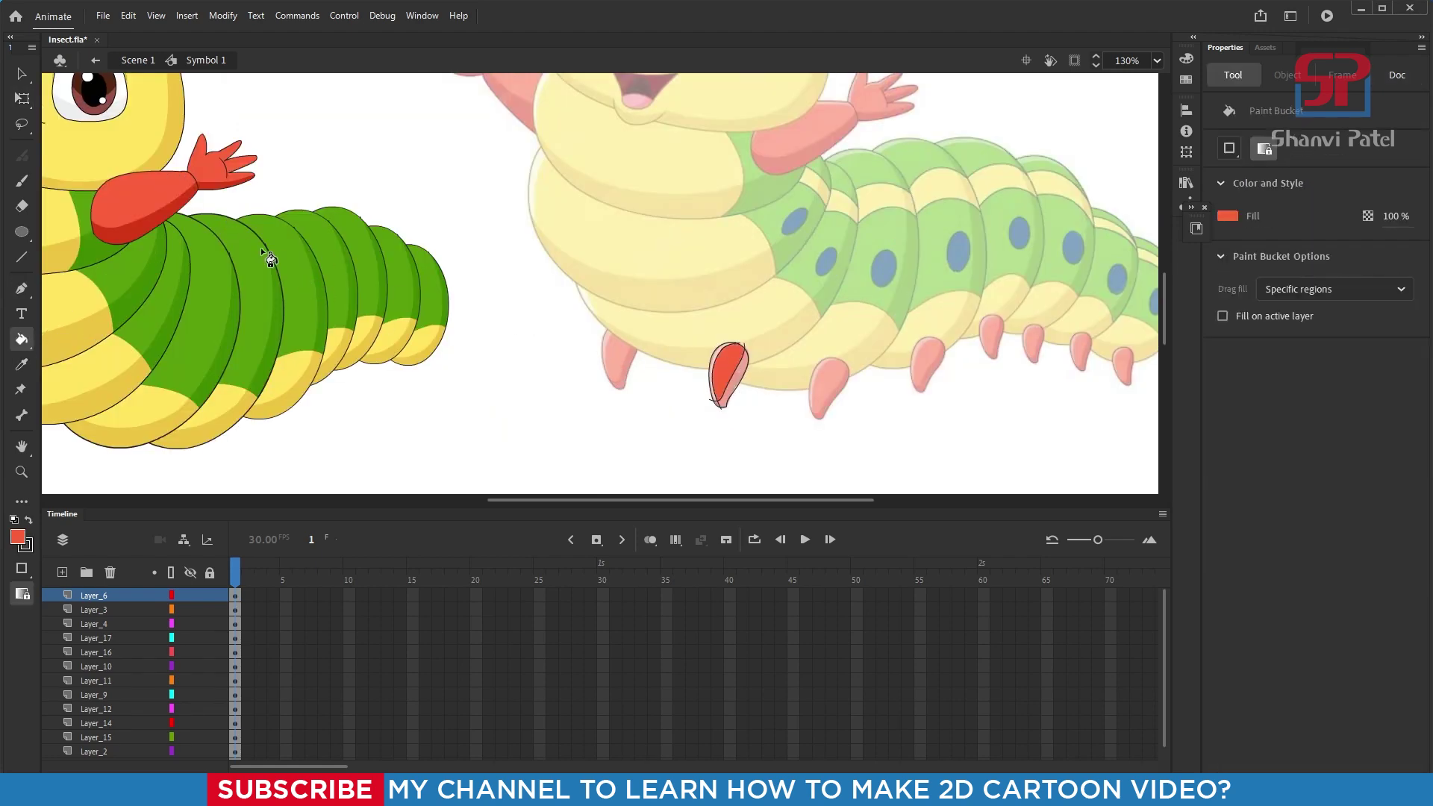
key("i")
left_click(172, 203)
left_click(729, 369)
Step: Fill the narrow highlight strip along the leg's front edge and recolor it orange, FB8140
key("i")
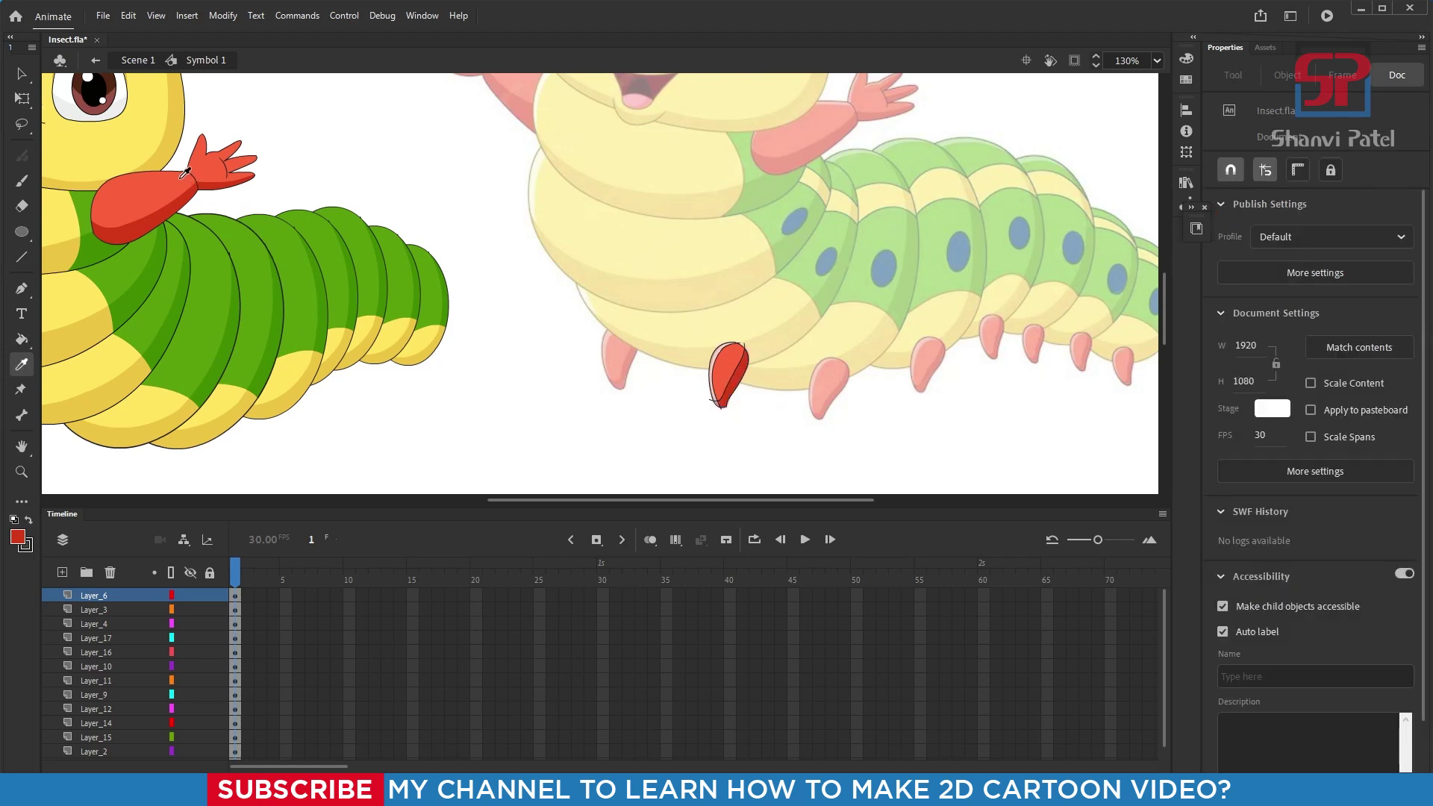
left_click(179, 182)
scroll(720, 370, "up", 4)
scroll(718, 347, "up", 5)
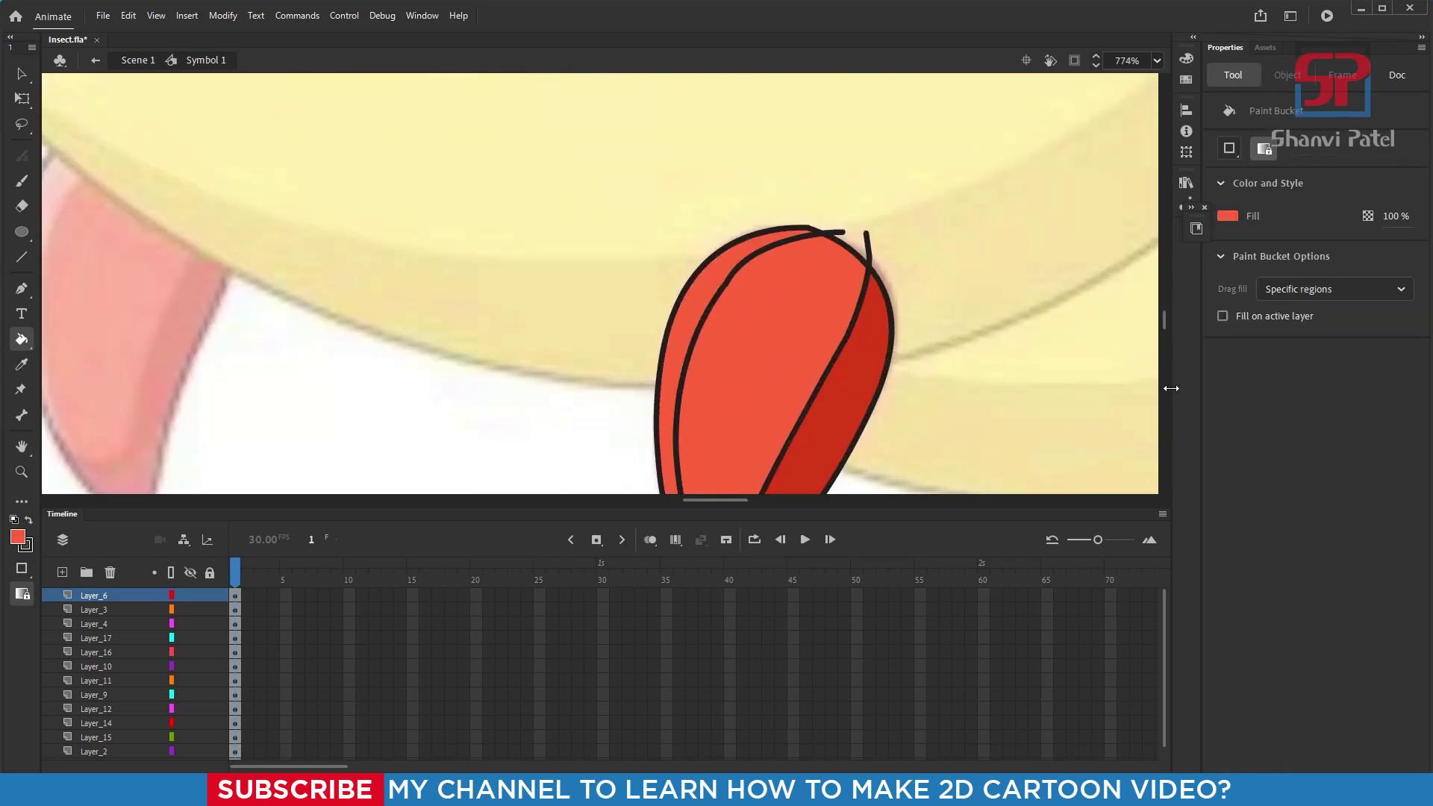
key("q")
left_click(694, 290)
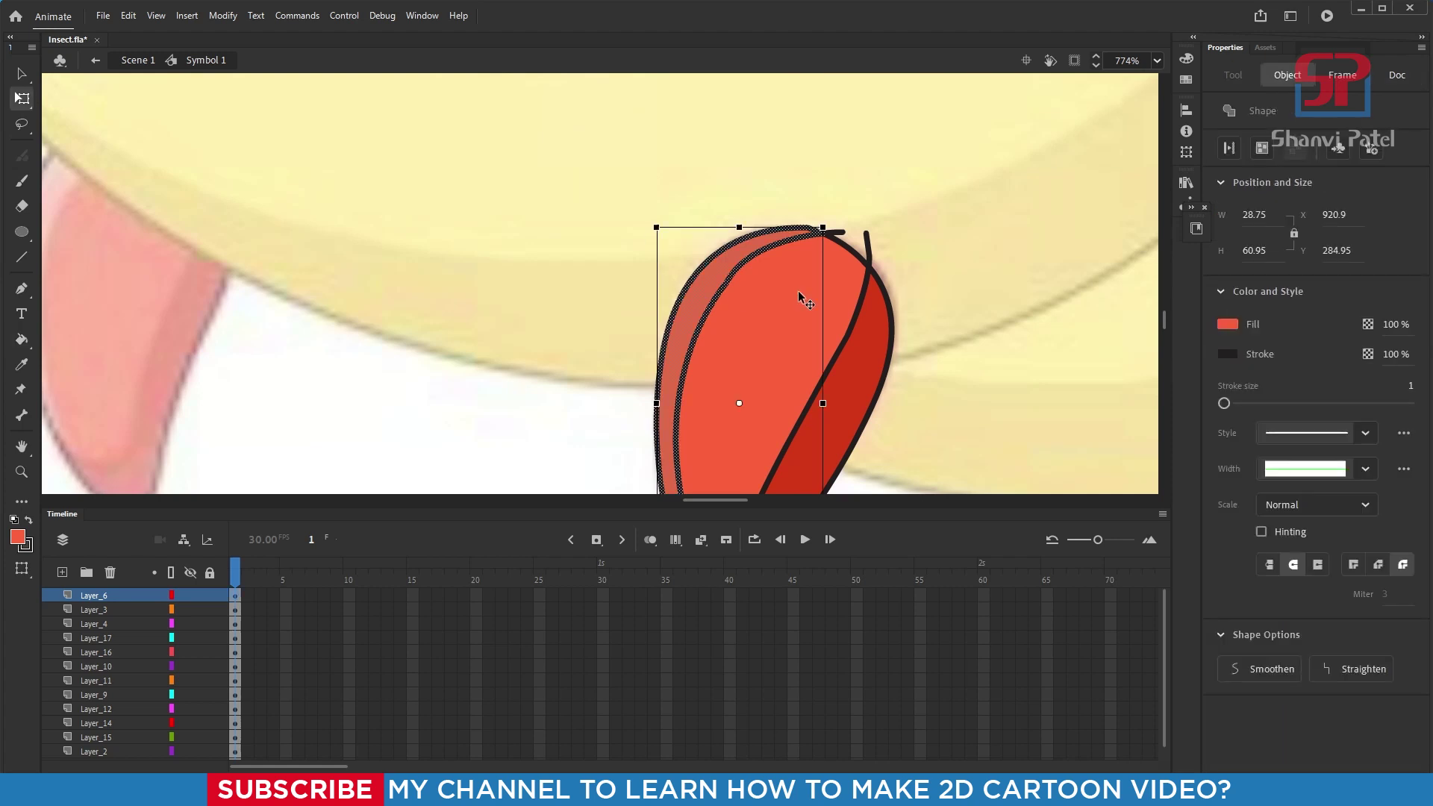
left_click(1226, 324)
left_click(1206, 343)
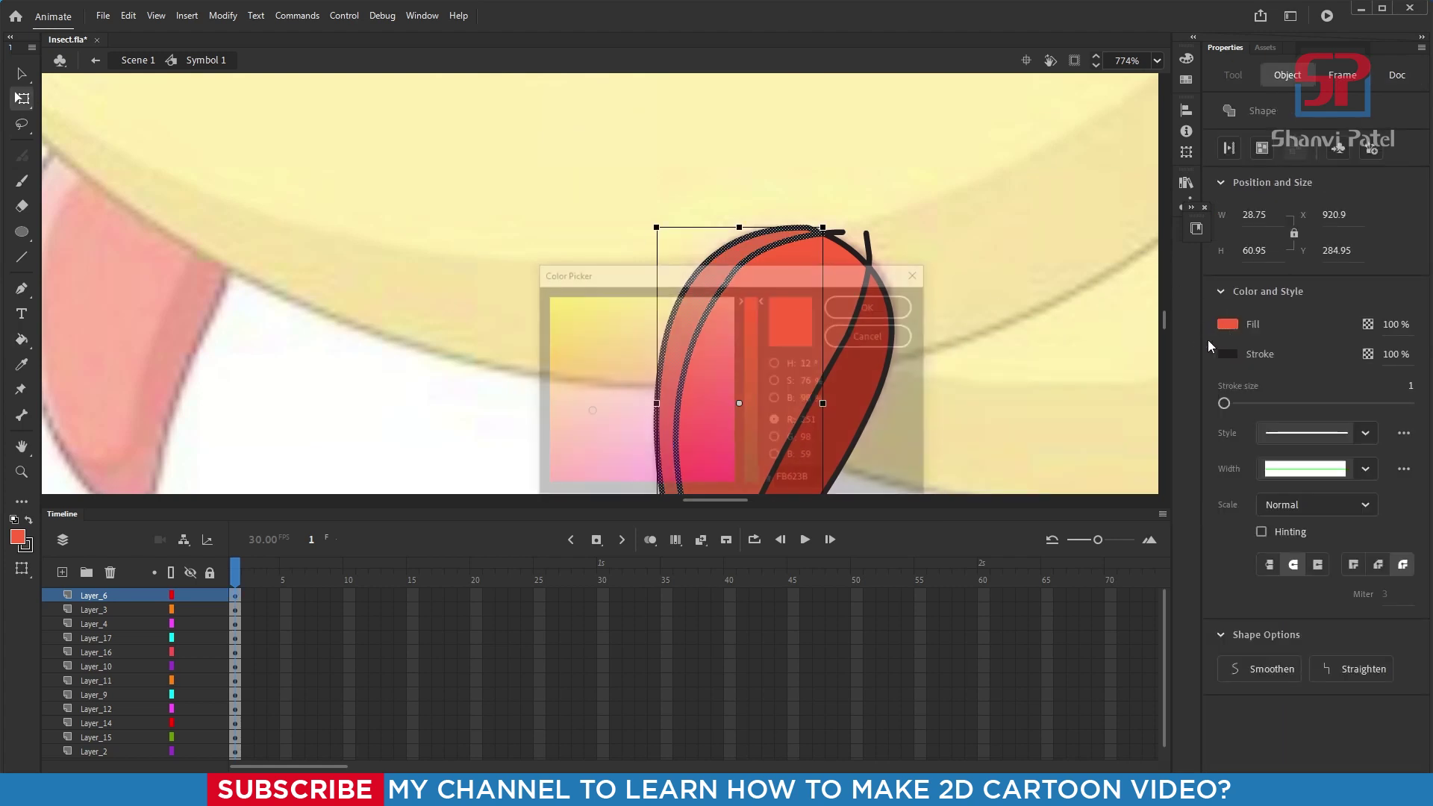
left_click(591, 390)
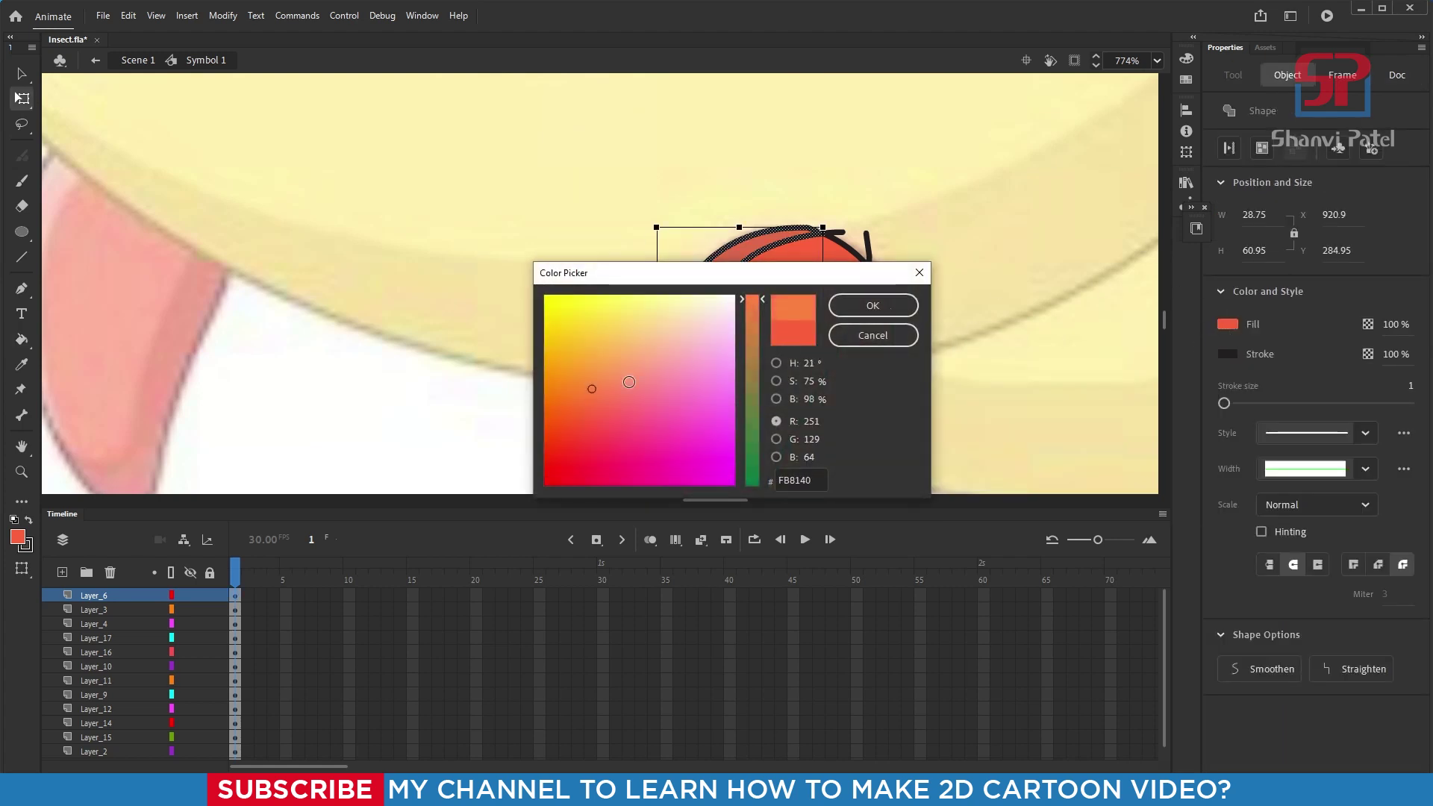
left_click(872, 306)
Step: Delete the inner shading lines and the stray line ends around the leg's outline
scroll(503, 233, "down", 4)
left_click(468, 296)
scroll(630, 342, "up", 2)
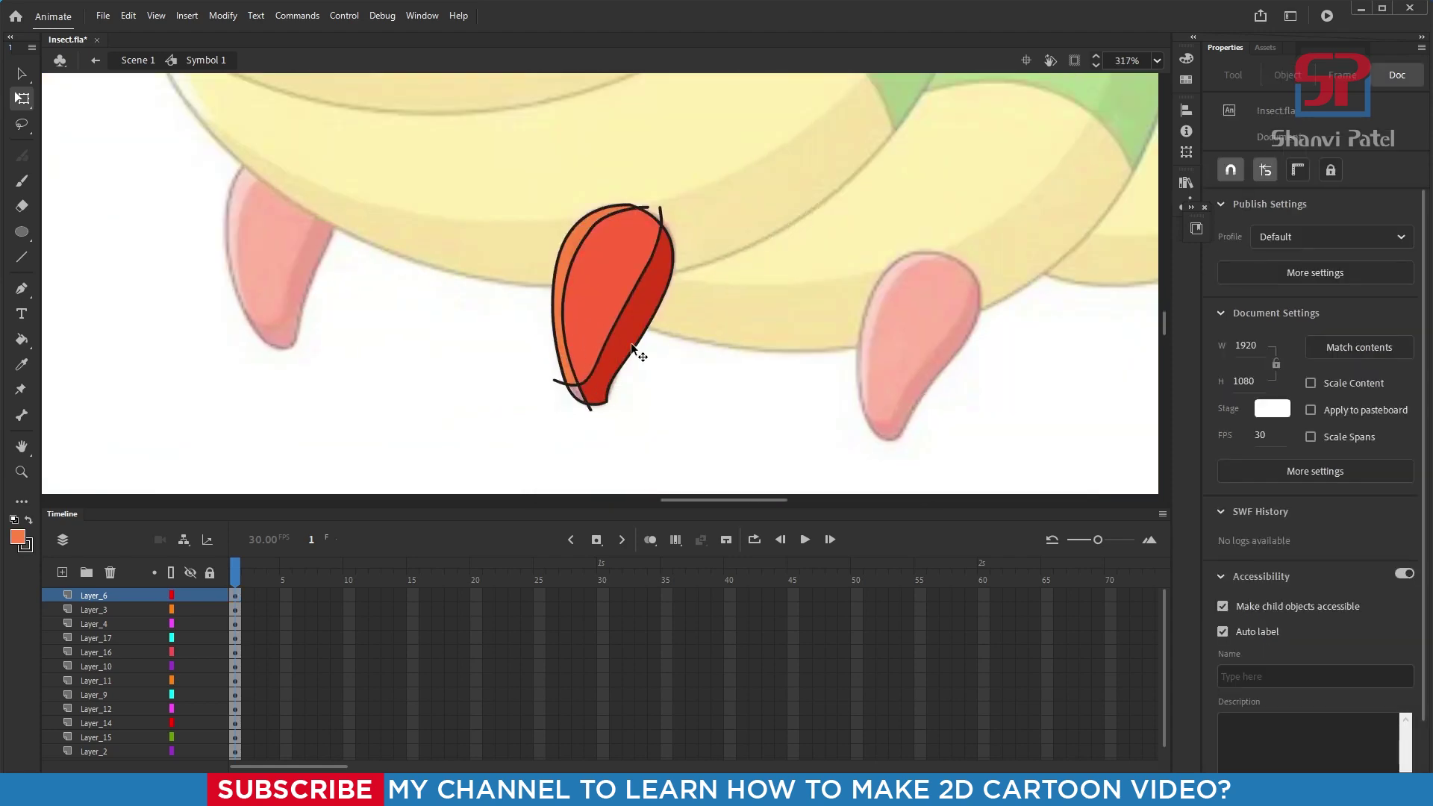
left_click(605, 335)
key("Delete")
left_click(669, 179)
key("Delete")
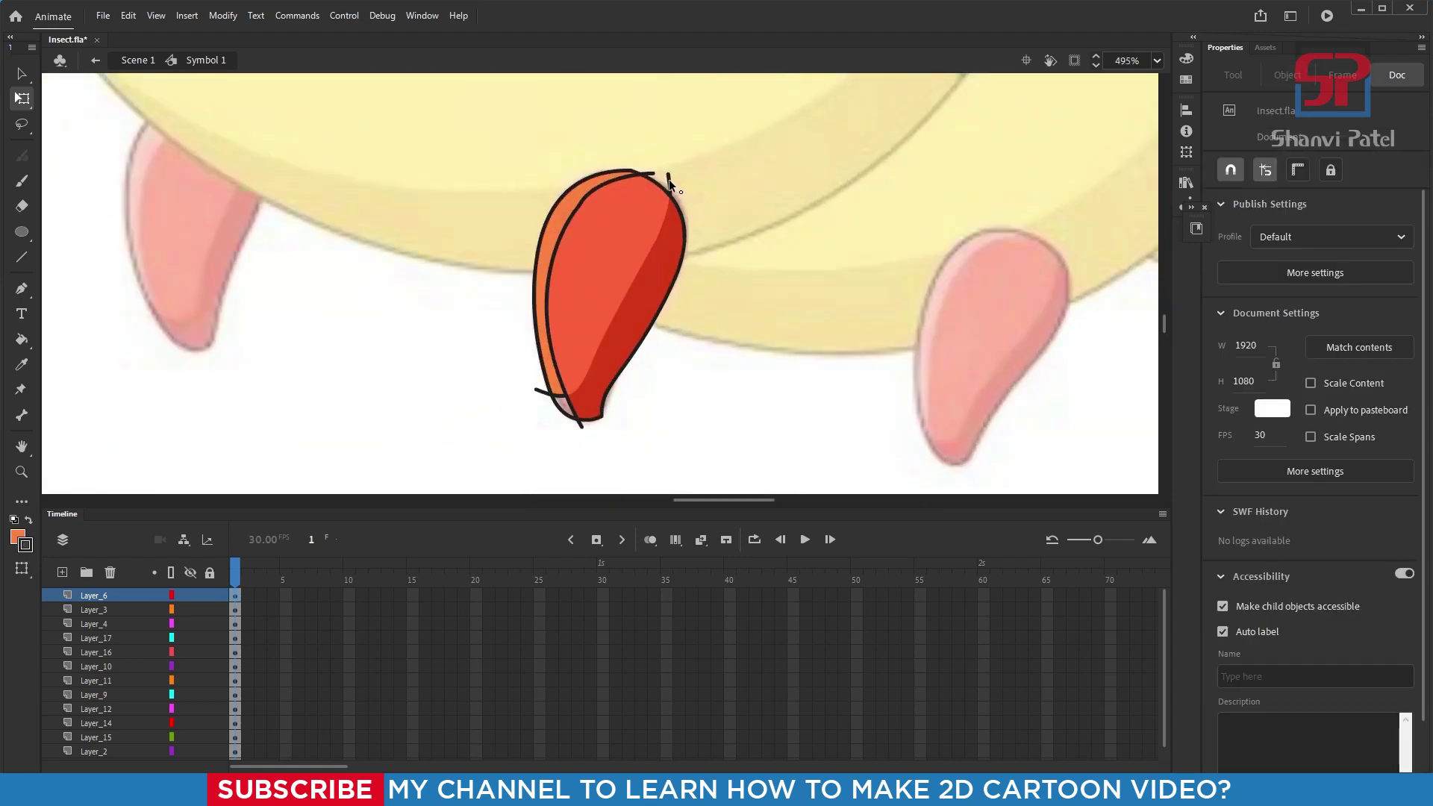
left_click(606, 189)
key("Delete")
left_click(671, 191)
key("Delete")
left_click(552, 262)
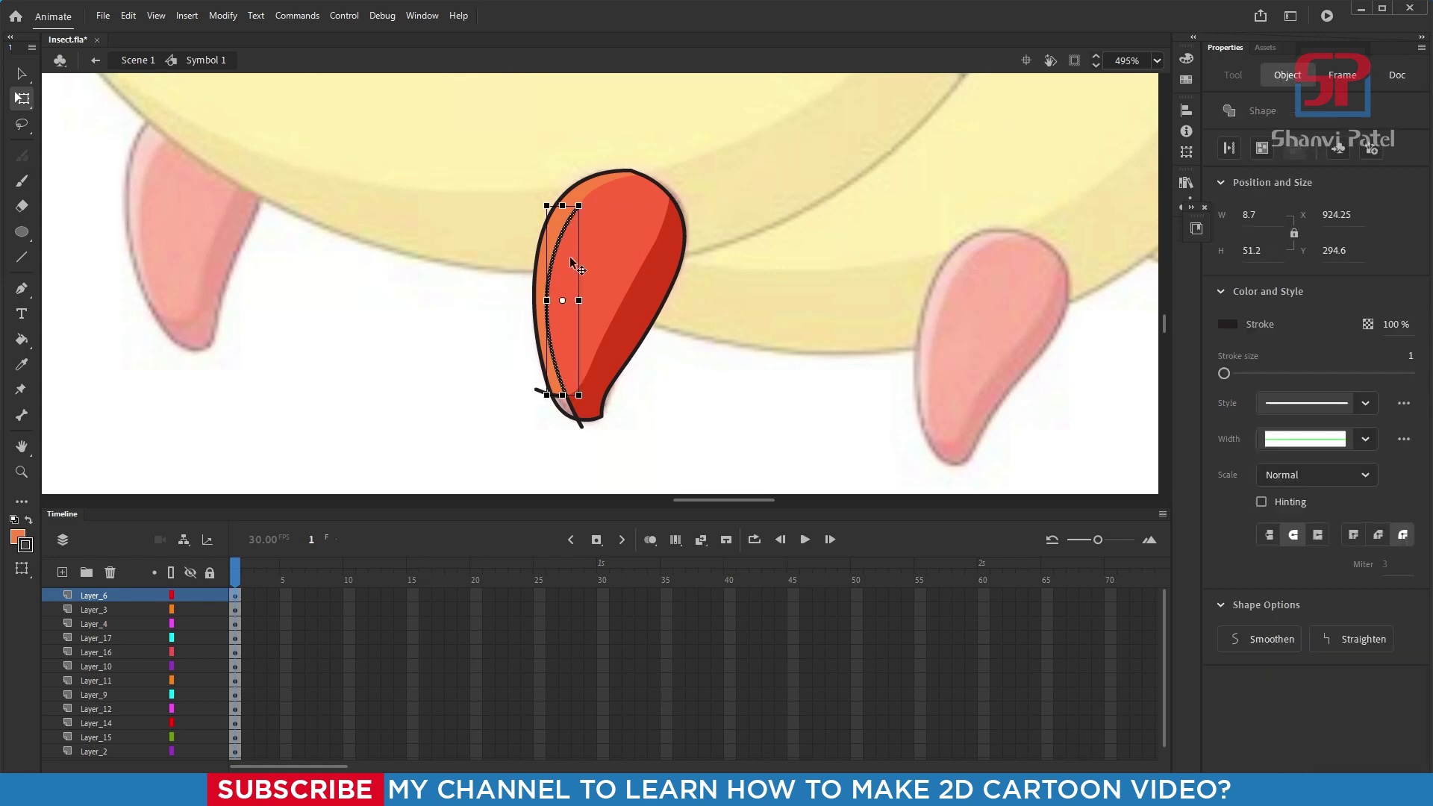
key("Delete")
left_click(582, 424)
key("Delete")
Step: Fill the empty corner at the leg's tip with the leg's dark red and clear the inner lines around it
scroll(576, 433, "up", 5)
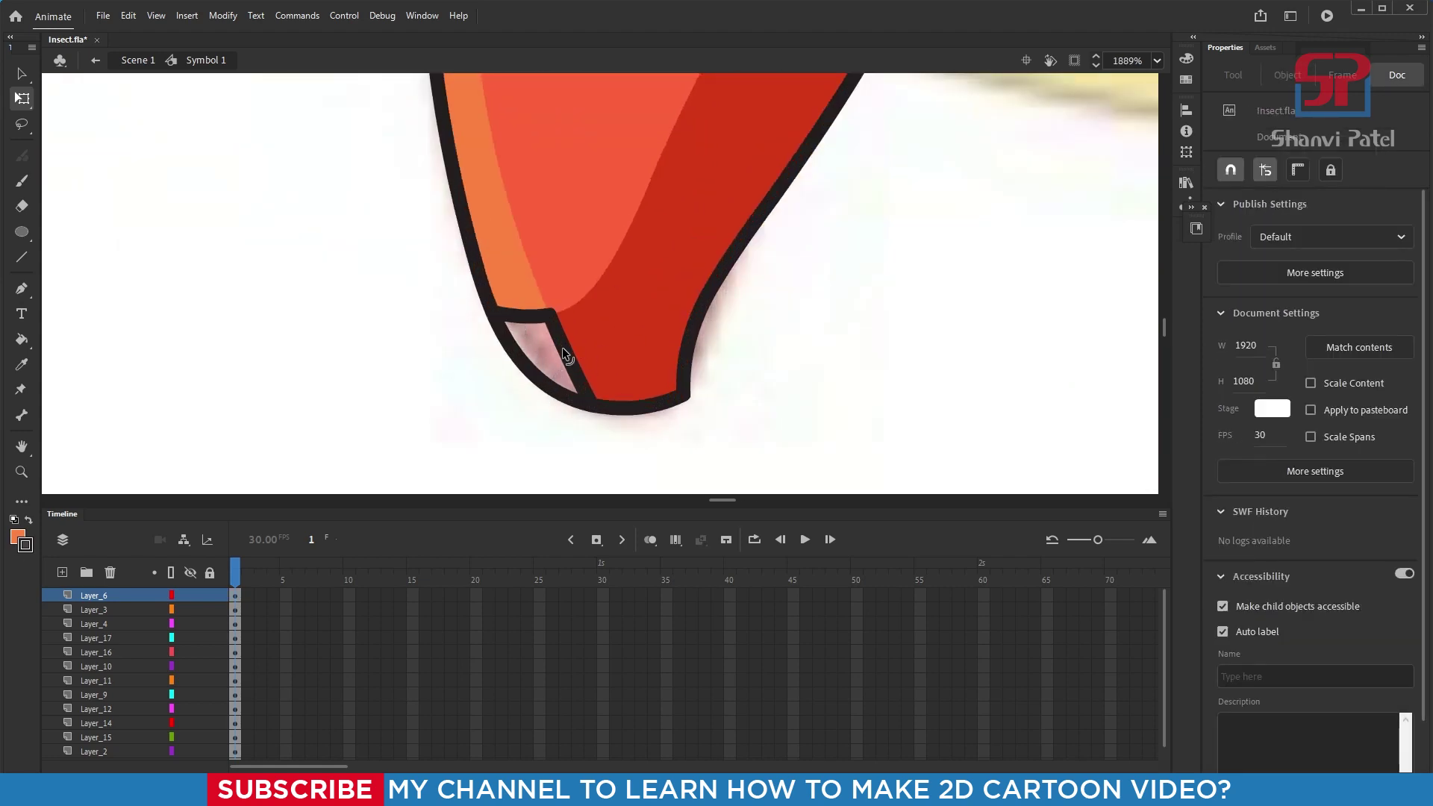
key("i")
left_click(664, 296)
left_click(546, 358)
key("b")
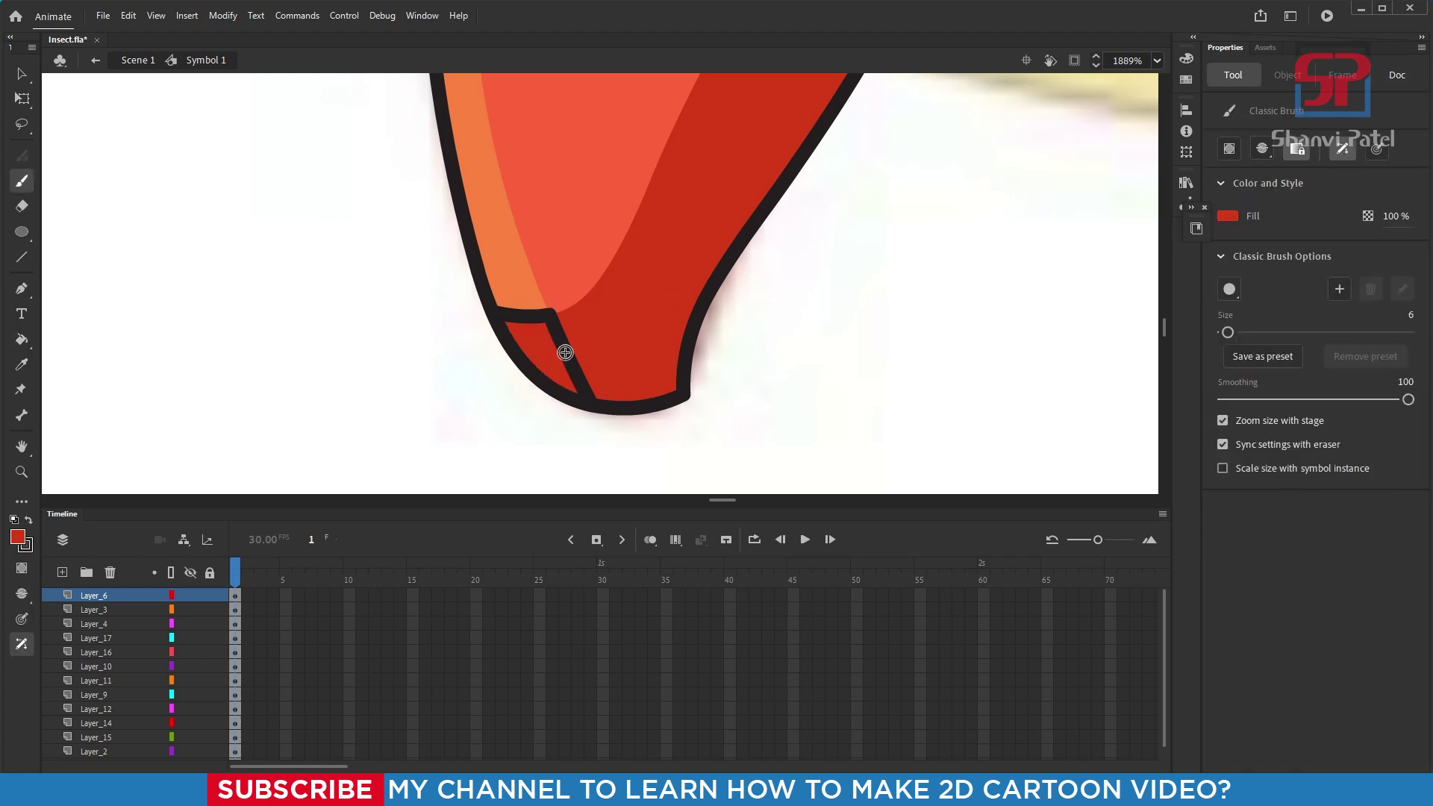
key("v")
Step: Duplicate the finished leg onto the next three reference legs
scroll(686, 355, "down", 10)
left_click_drag(544, 251, 721, 443)
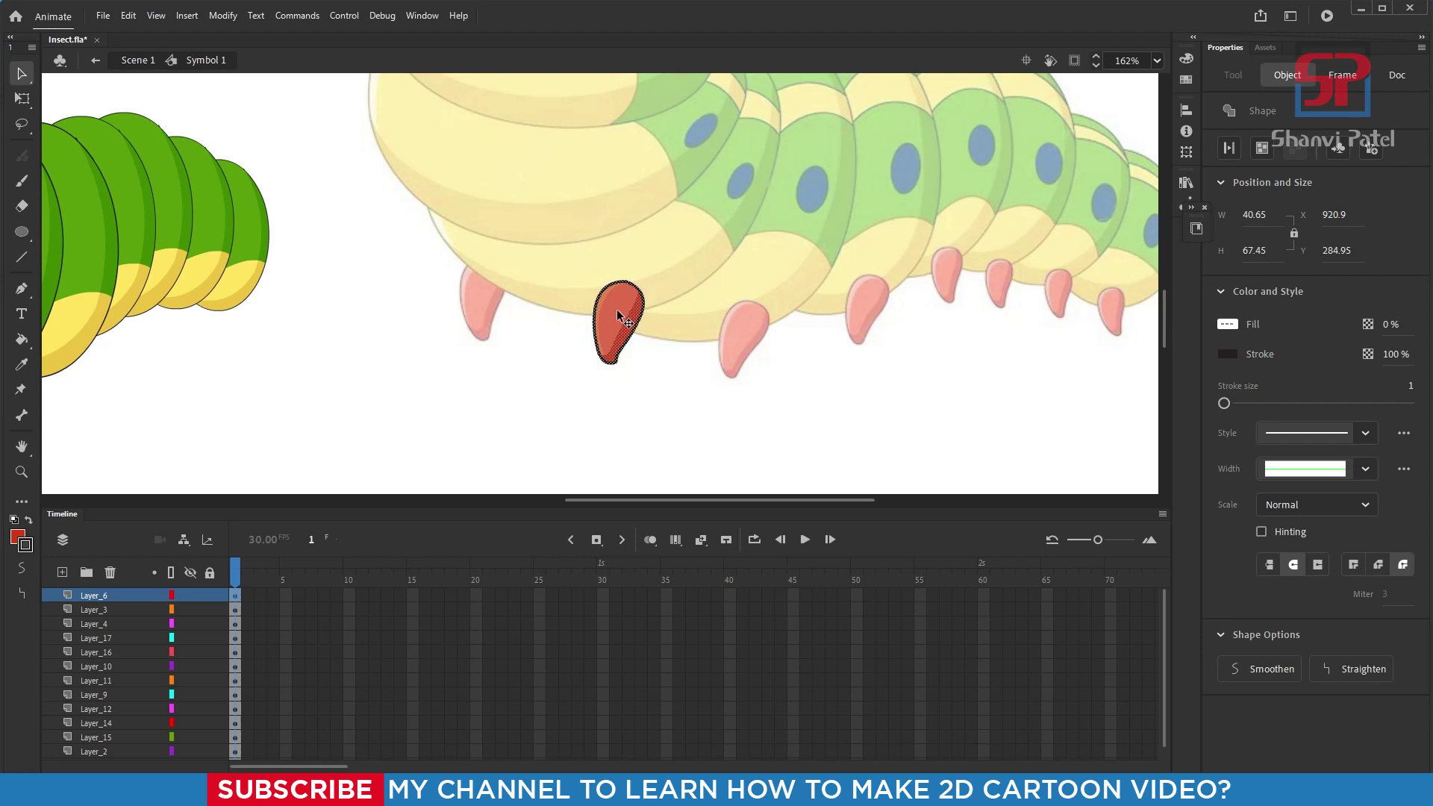
left_click_drag(616, 309, 827, 297)
scroll(634, 329, "down", 1)
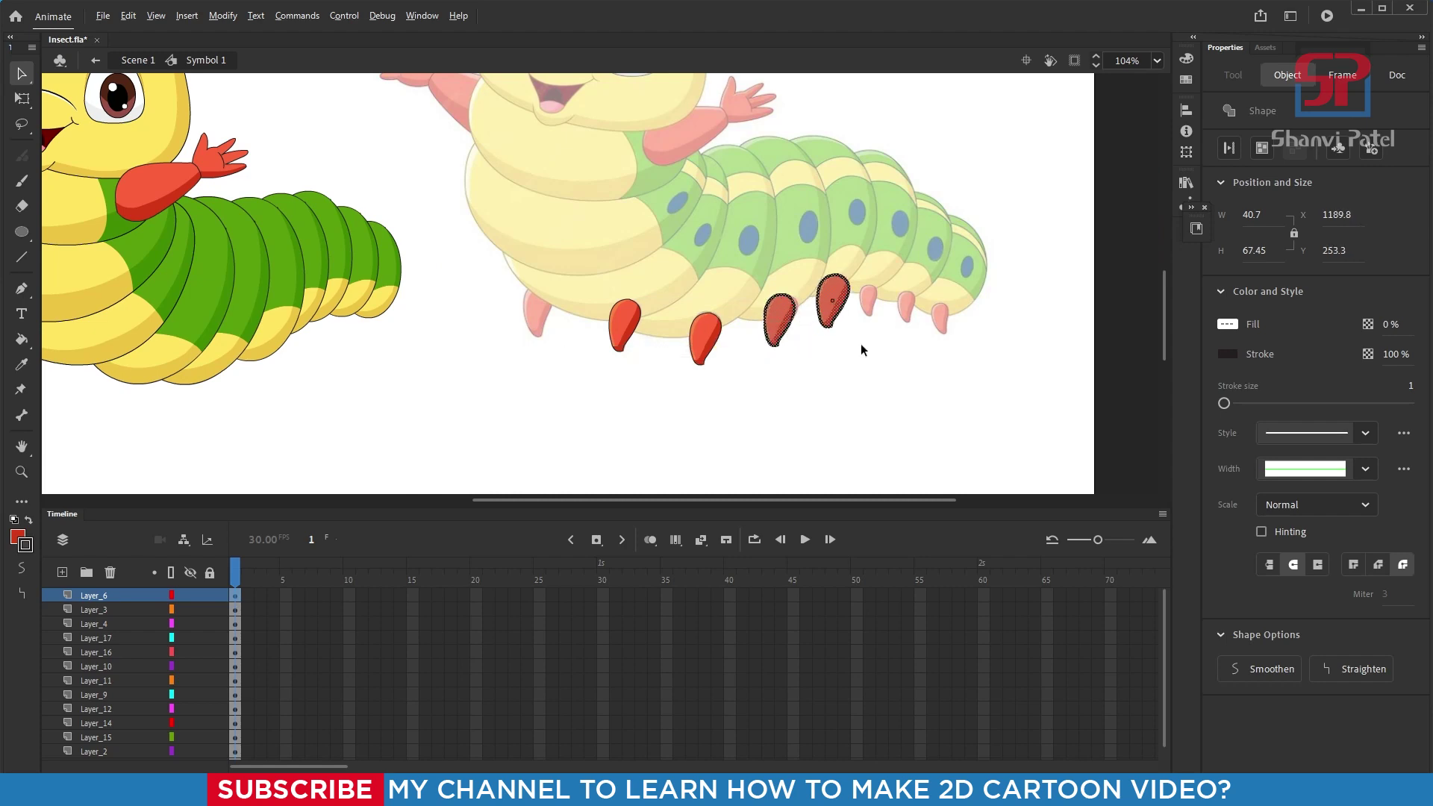
Step: Shrink the rearmost copy to fit the fifth reference leg and place smaller copies on the last three legs
scroll(844, 332, "up", 3)
scroll(844, 332, "up", 1)
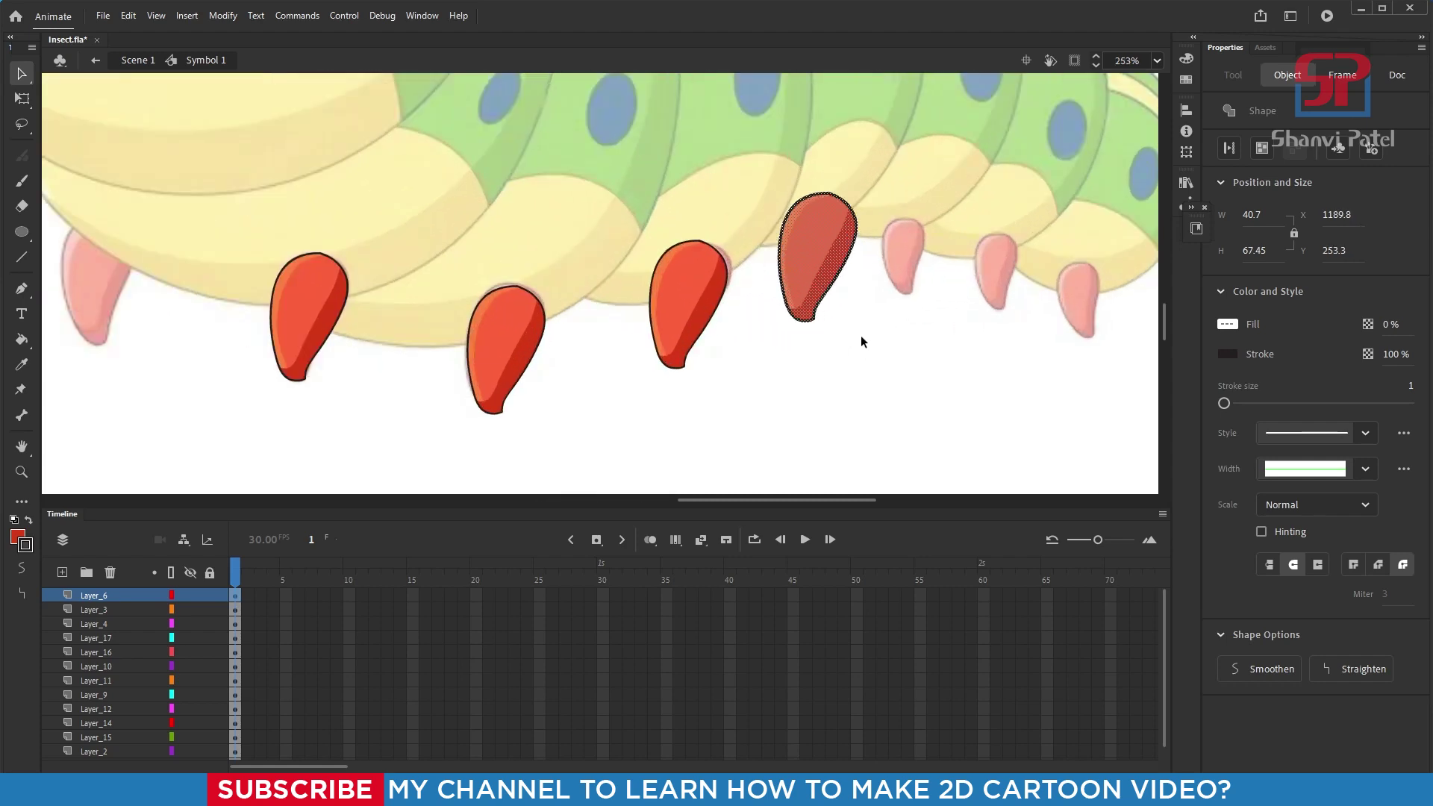
left_click(21, 99)
left_click_drag(857, 193, 1079, 286, "alt")
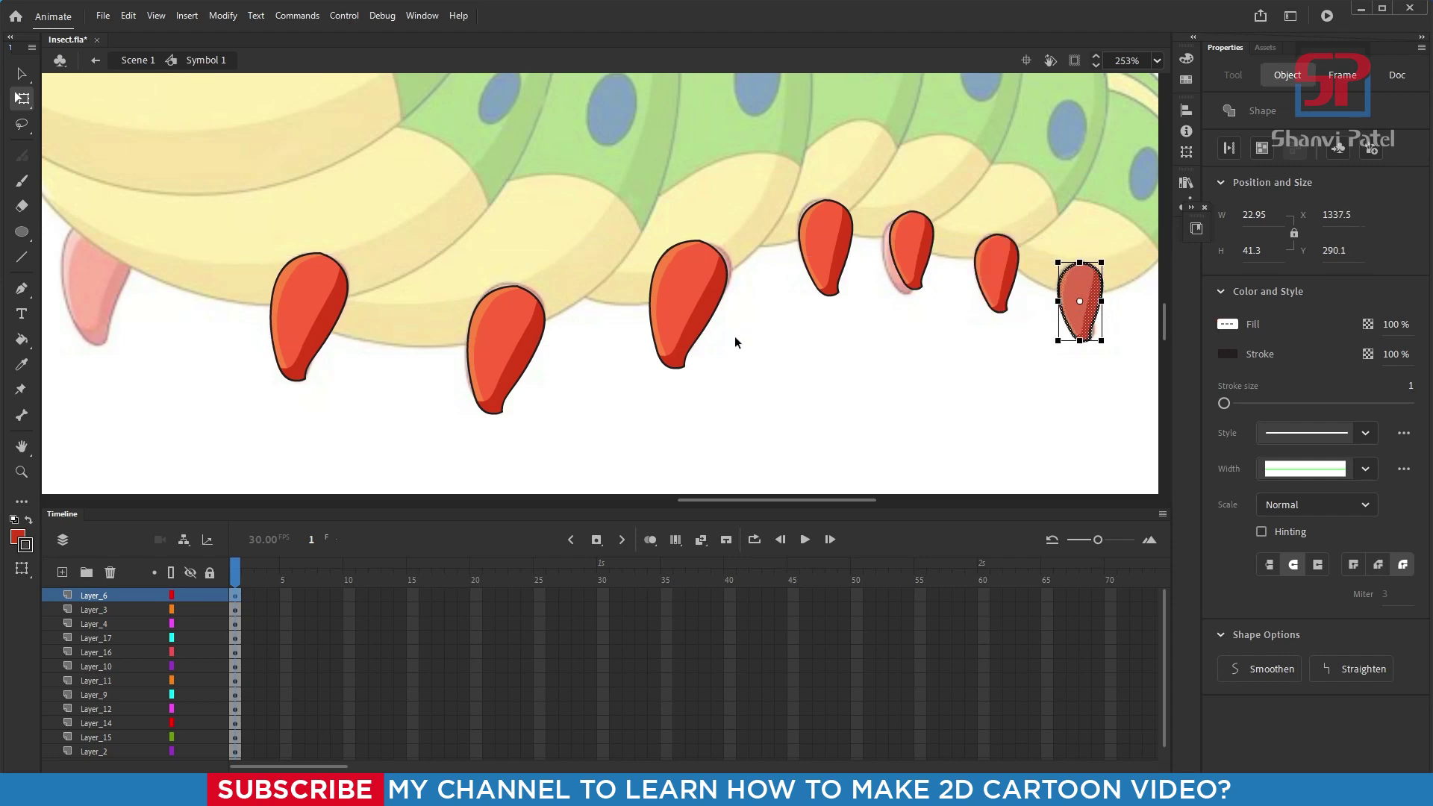
Step: Duplicate the second leg onto the reference caterpillar's foremost leg and rotate the copy to match its tilt
scroll(795, 328, "down", 3)
left_click_drag(509, 262, 585, 397)
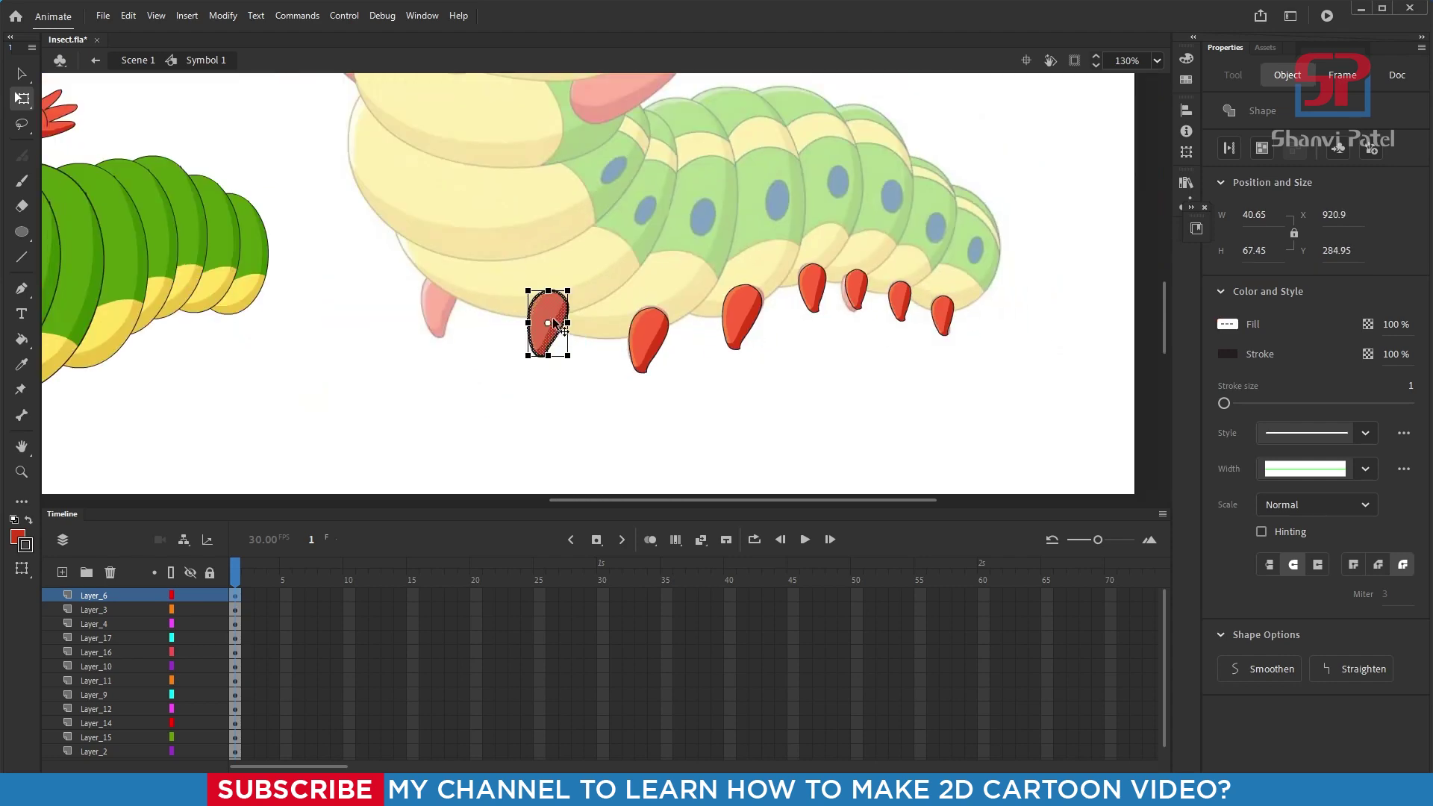
left_click_drag(553, 317, 465, 266, "alt")
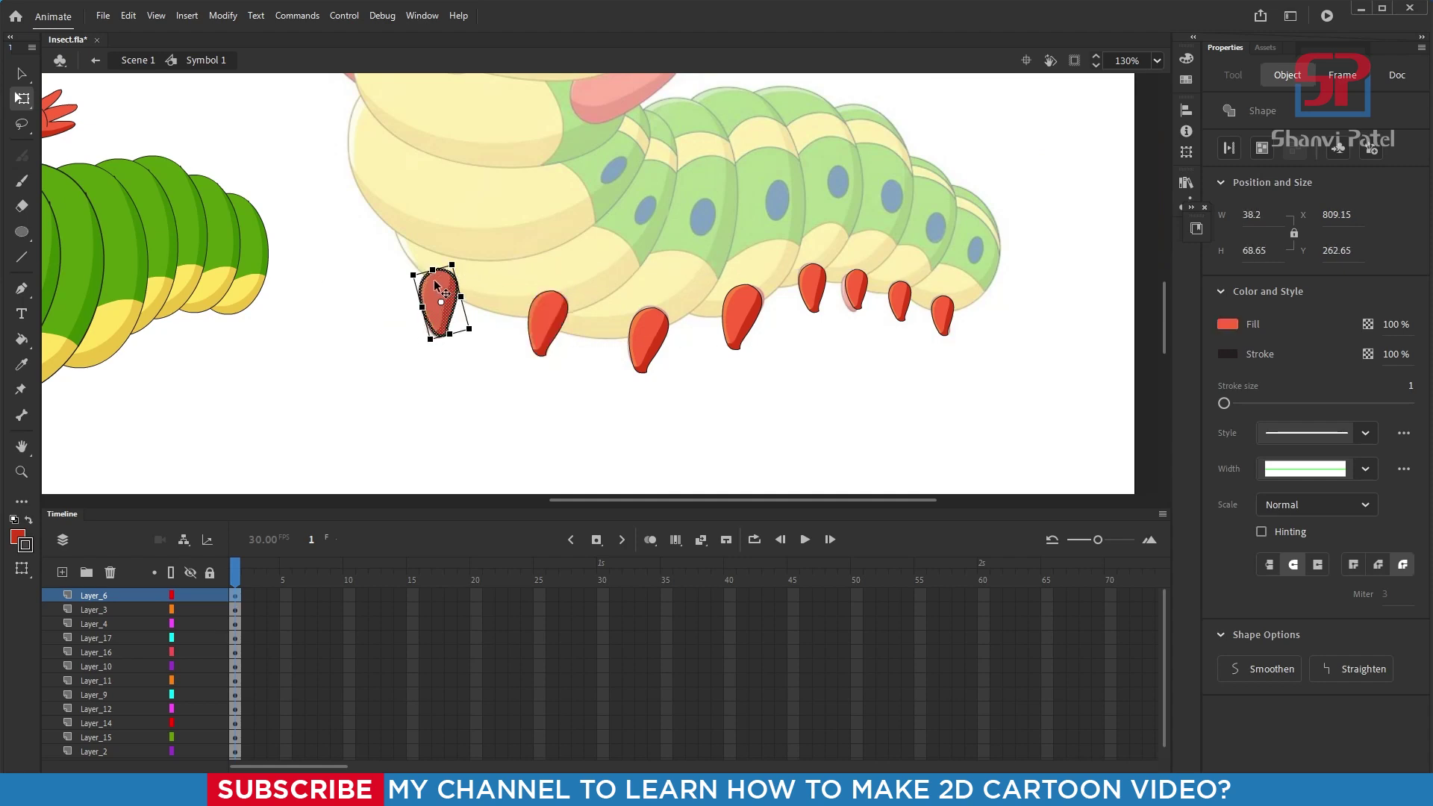
Step: Convert each of the four large front legs into its own graphic symbol
left_click_drag(397, 226, 470, 365)
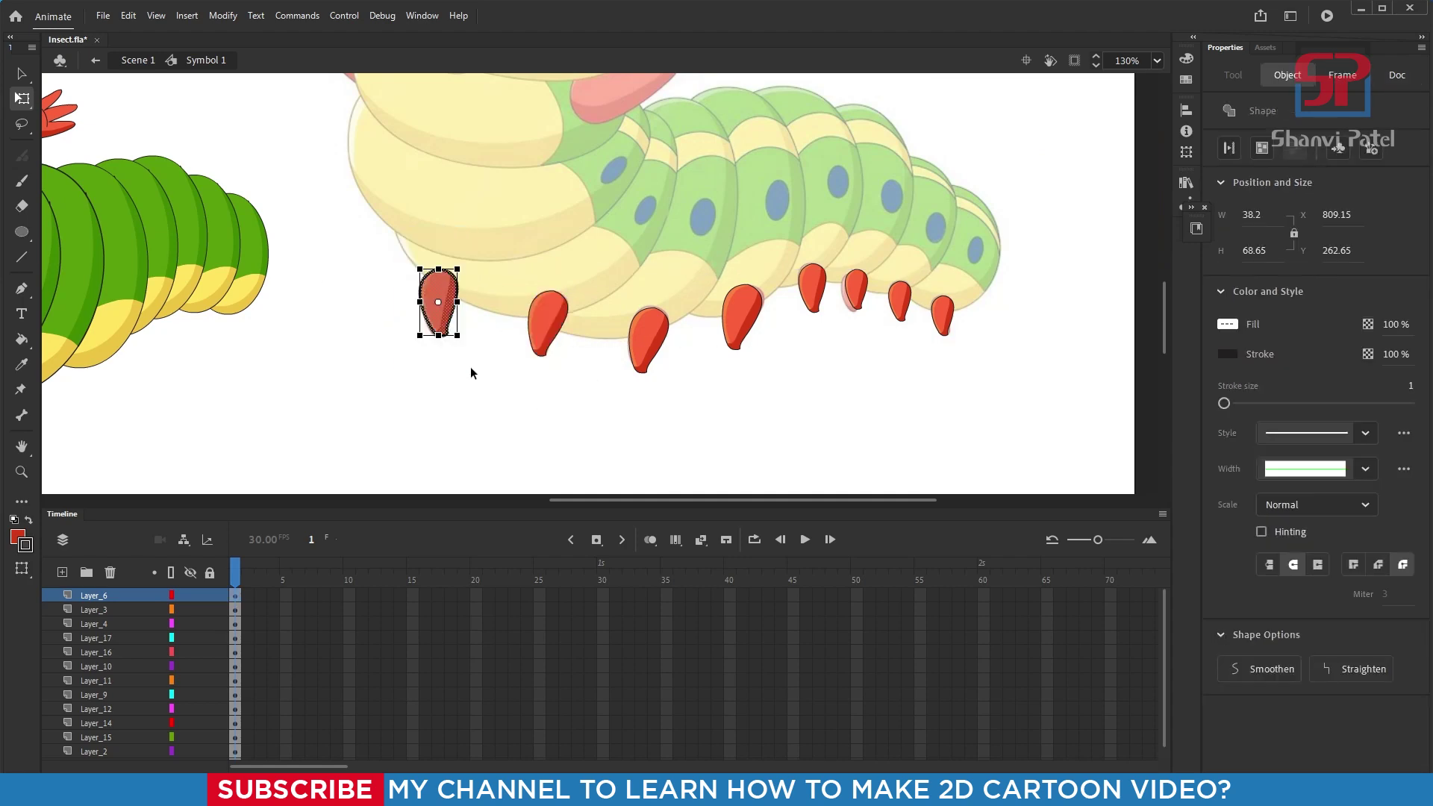
key("F8")
key("Return")
left_click_drag(583, 371, 586, 373)
key("F8")
left_click(825, 142)
left_click_drag(611, 270, 695, 394)
key("F8")
left_click(826, 141)
left_click_drag(701, 252, 768, 356)
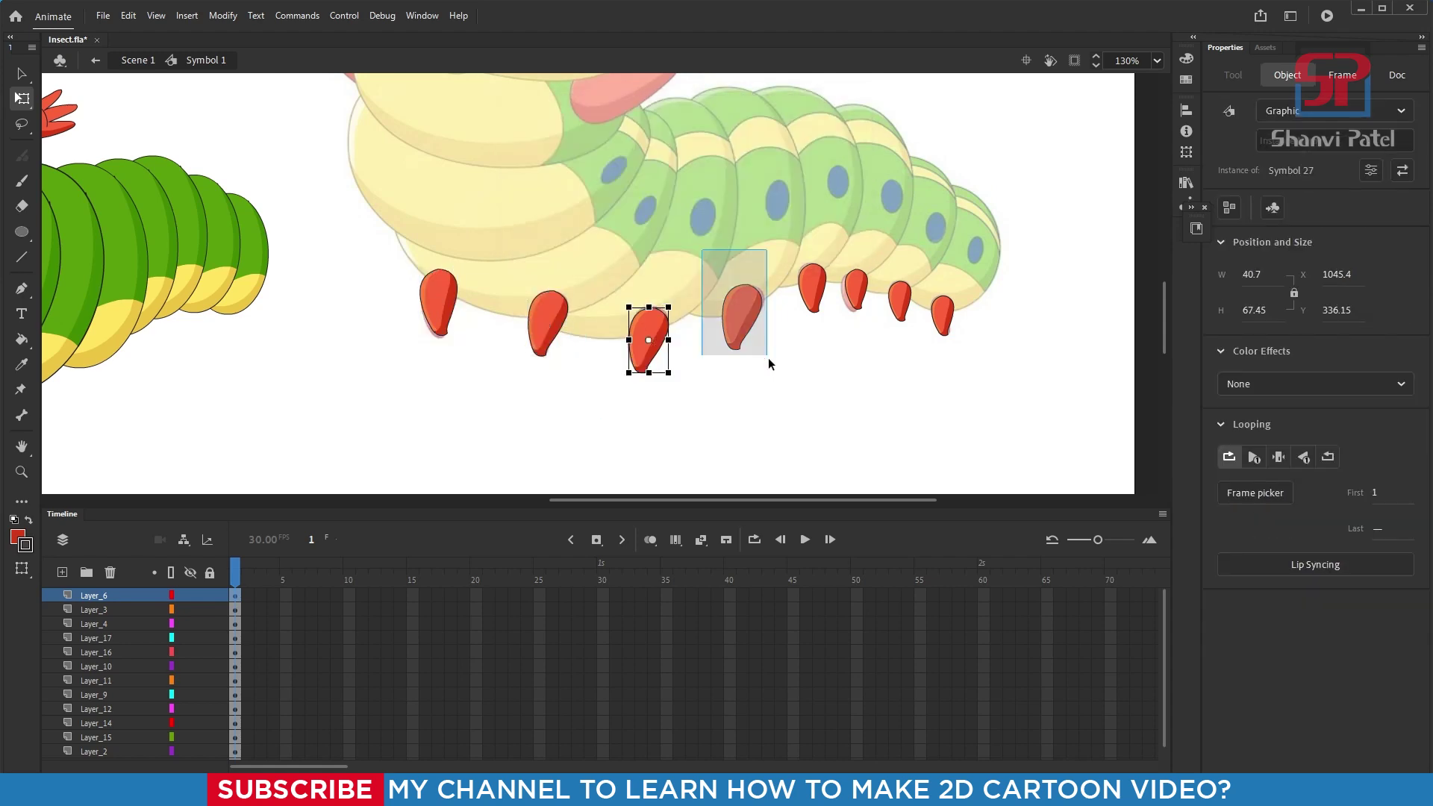
key("F8")
left_click(825, 143)
Step: Convert each of the four small rear legs into its own graphic symbol
left_click_drag(785, 250, 838, 328)
key("F8")
left_click(825, 142)
left_click_drag(831, 255, 880, 333)
key("ctrl+z")
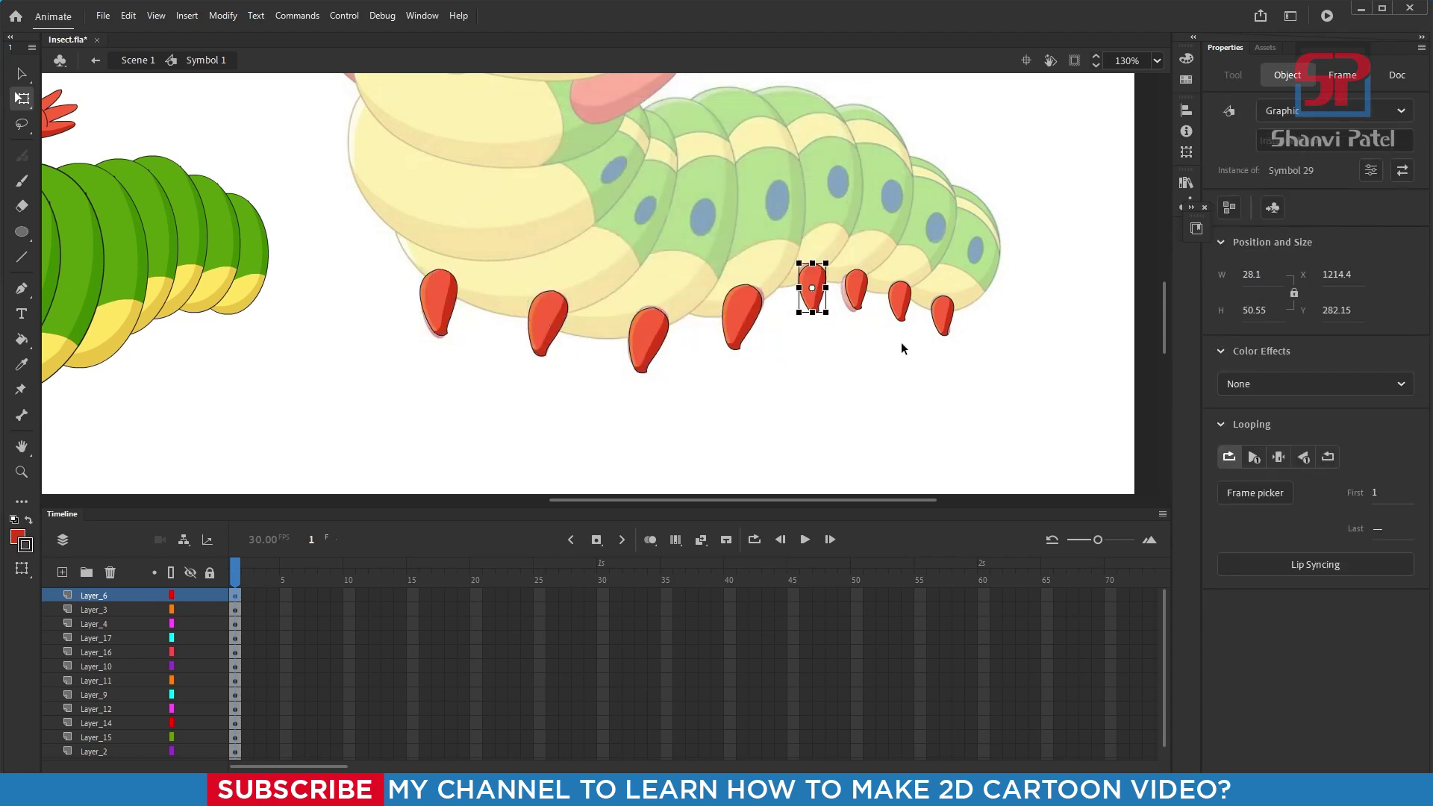
left_click_drag(757, 233, 1056, 429)
left_click_drag(865, 381, 647, 195)
key("F8")
left_click(825, 141)
left_click_drag(540, 158, 628, 264)
key("F8")
left_click(825, 142)
left_click_drag(441, 136, 594, 287)
key("F8")
left_click(824, 142)
Step: Move the foremost leg symbol under the drawn caterpillar's front body segment and cut it from its layer
left_click(745, 241, "ctrl+alt")
left_click(745, 240, "ctrl+alt")
left_click_drag(137, 137, 843, 408)
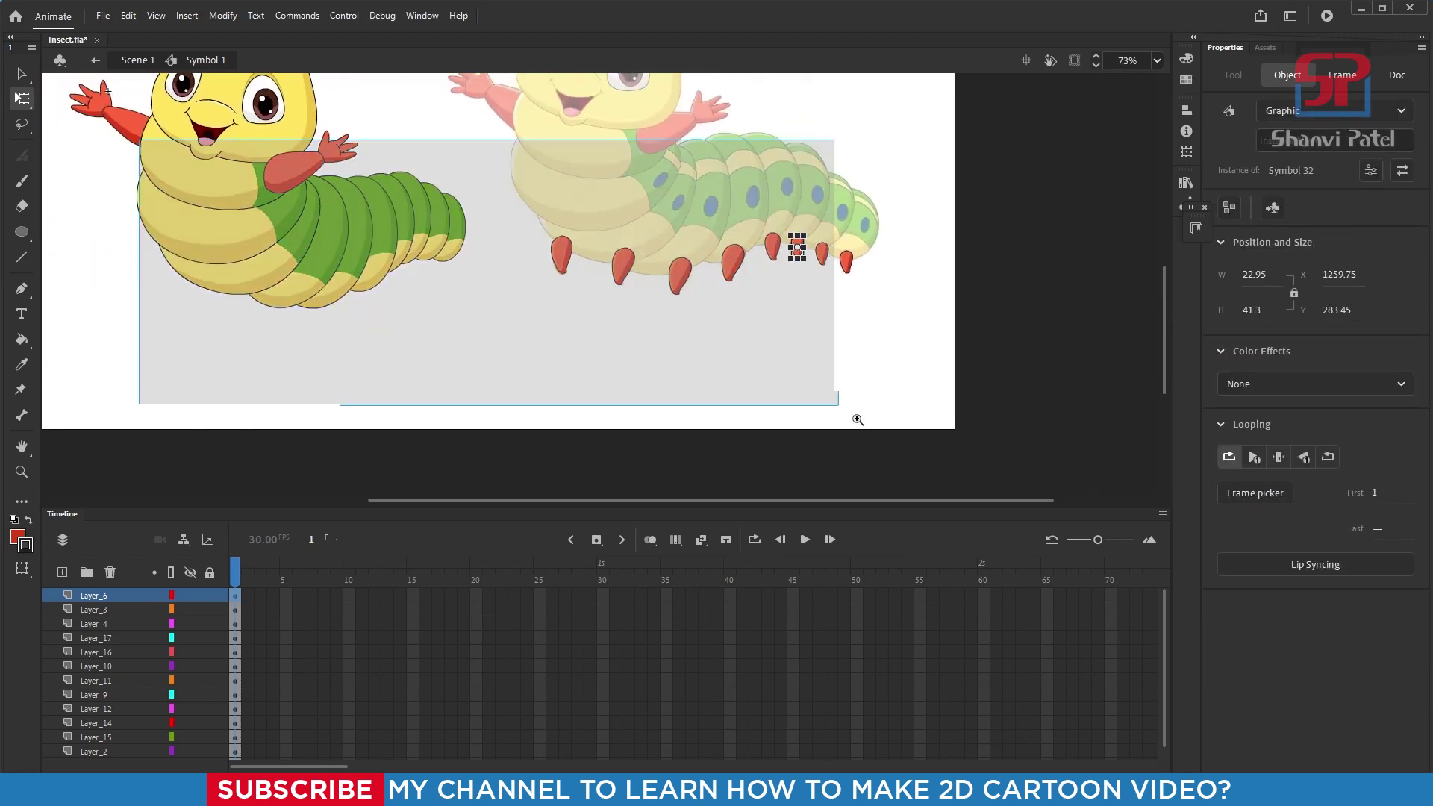
left_click_drag(659, 341, 658, 352)
left_click_drag(728, 270, 135, 302)
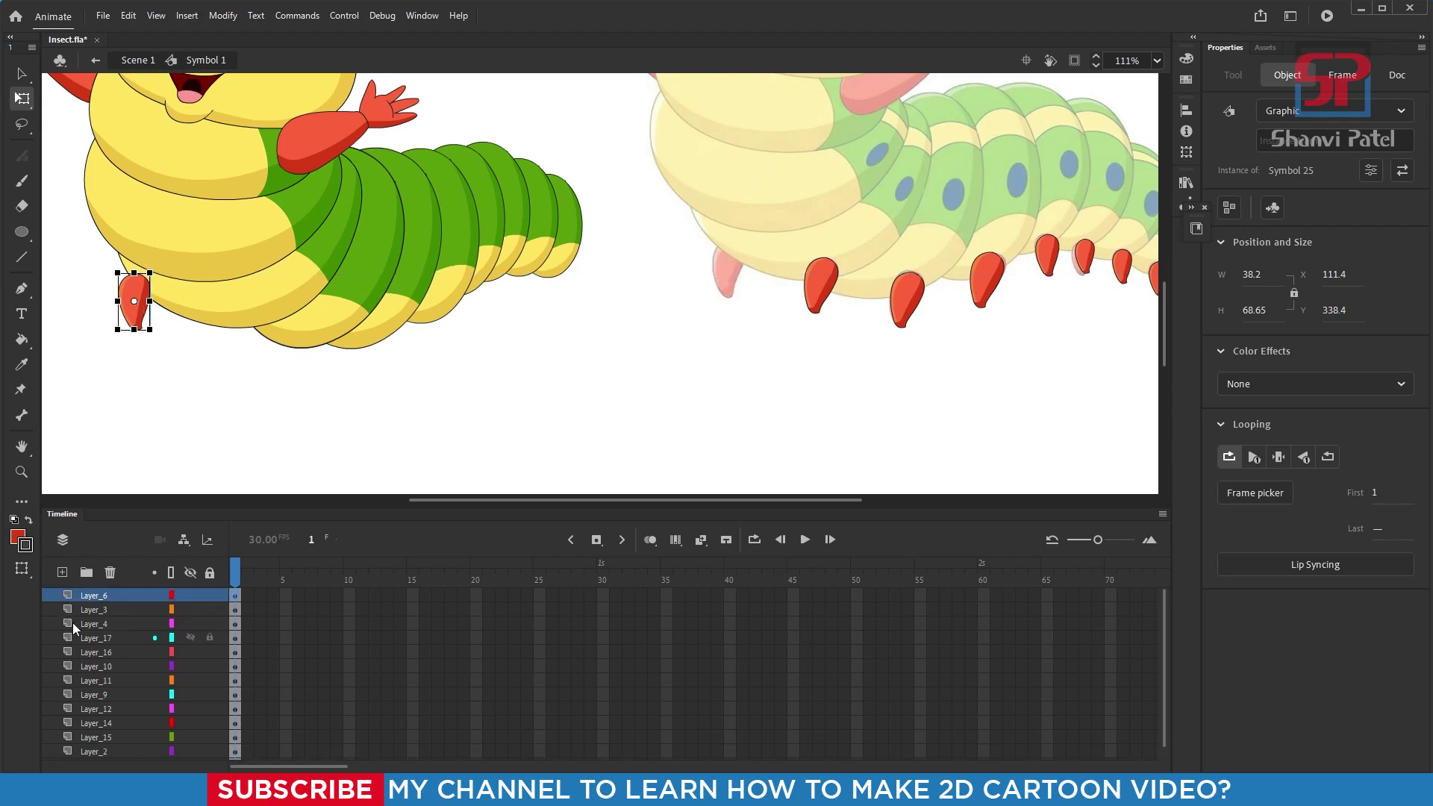
key("ctrl+x")
Step: Add a layer at the bottom of the layer stack, paste the foremost leg there and place it behind the caterpillar's front segment
scroll(94, 694, "down", 2)
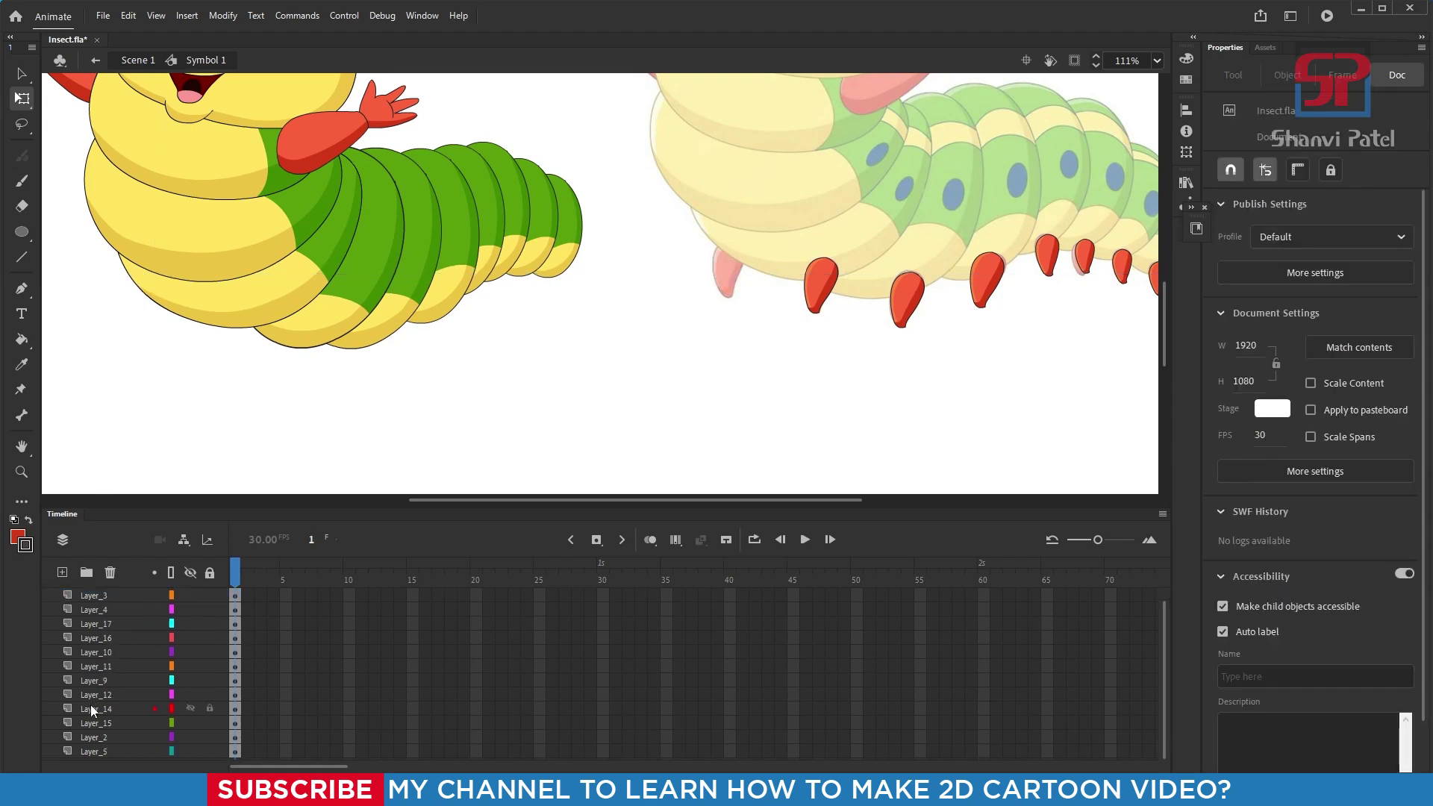
left_click(87, 750)
left_click(62, 573)
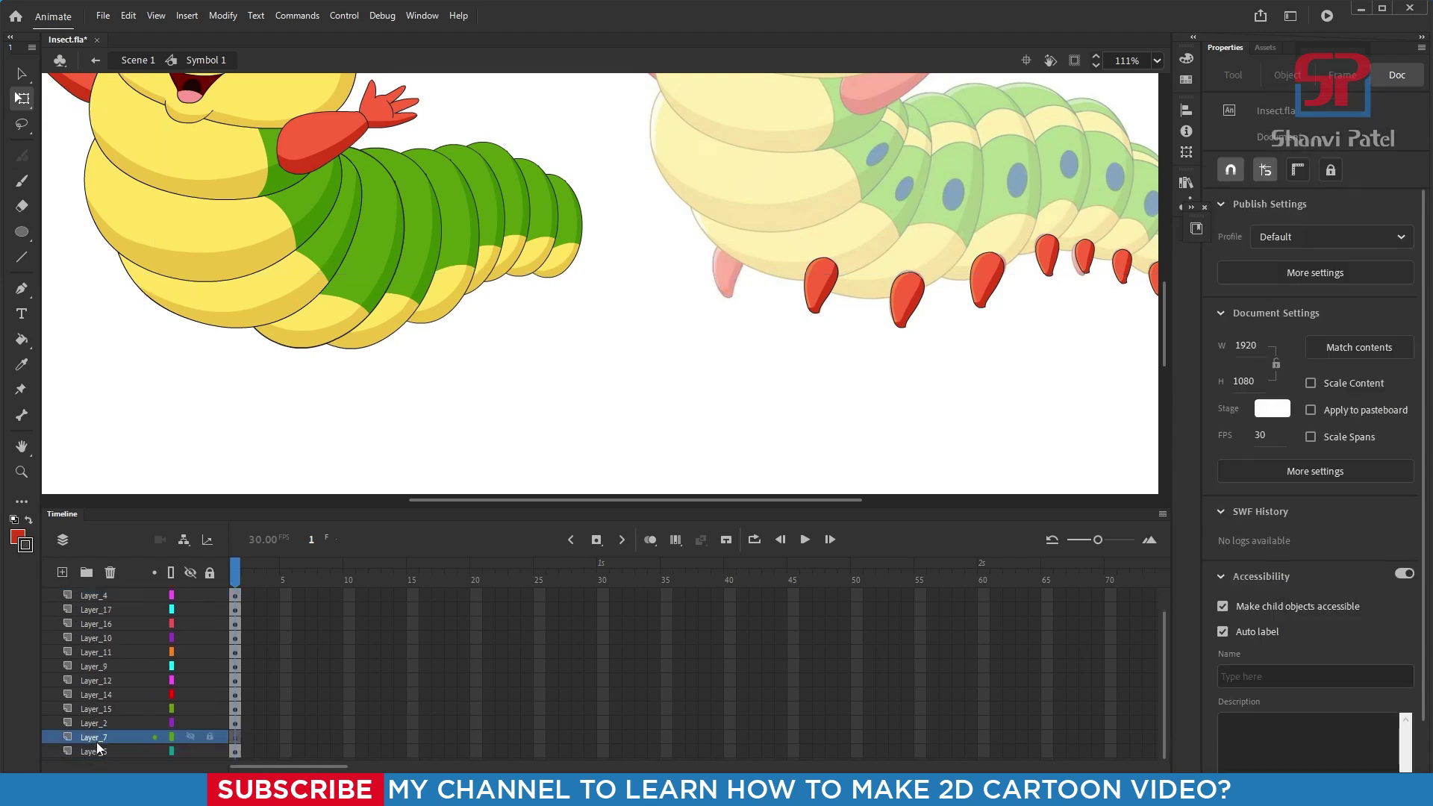
left_click_drag(97, 742, 86, 760)
key("ctrl+v")
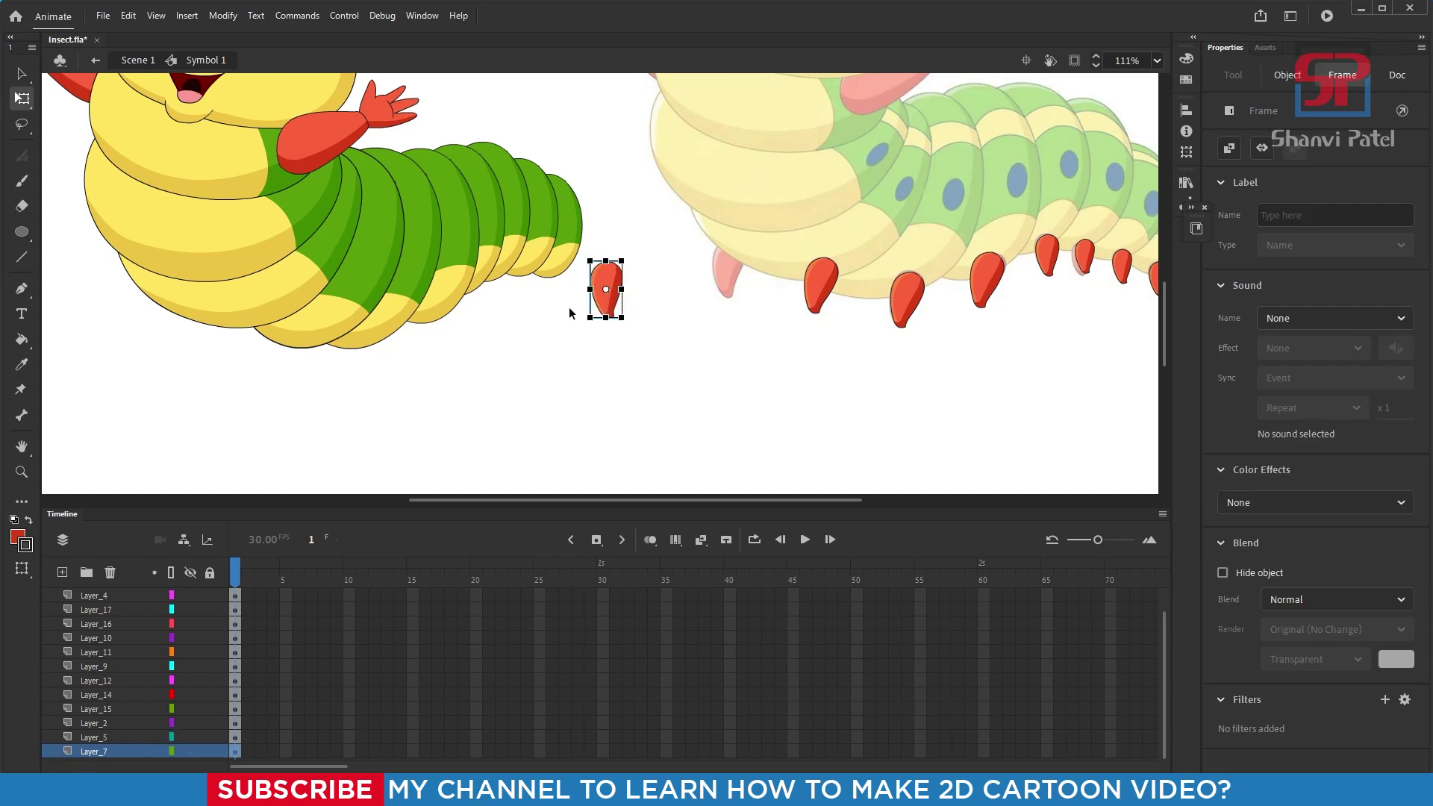
left_click_drag(606, 291, 144, 293)
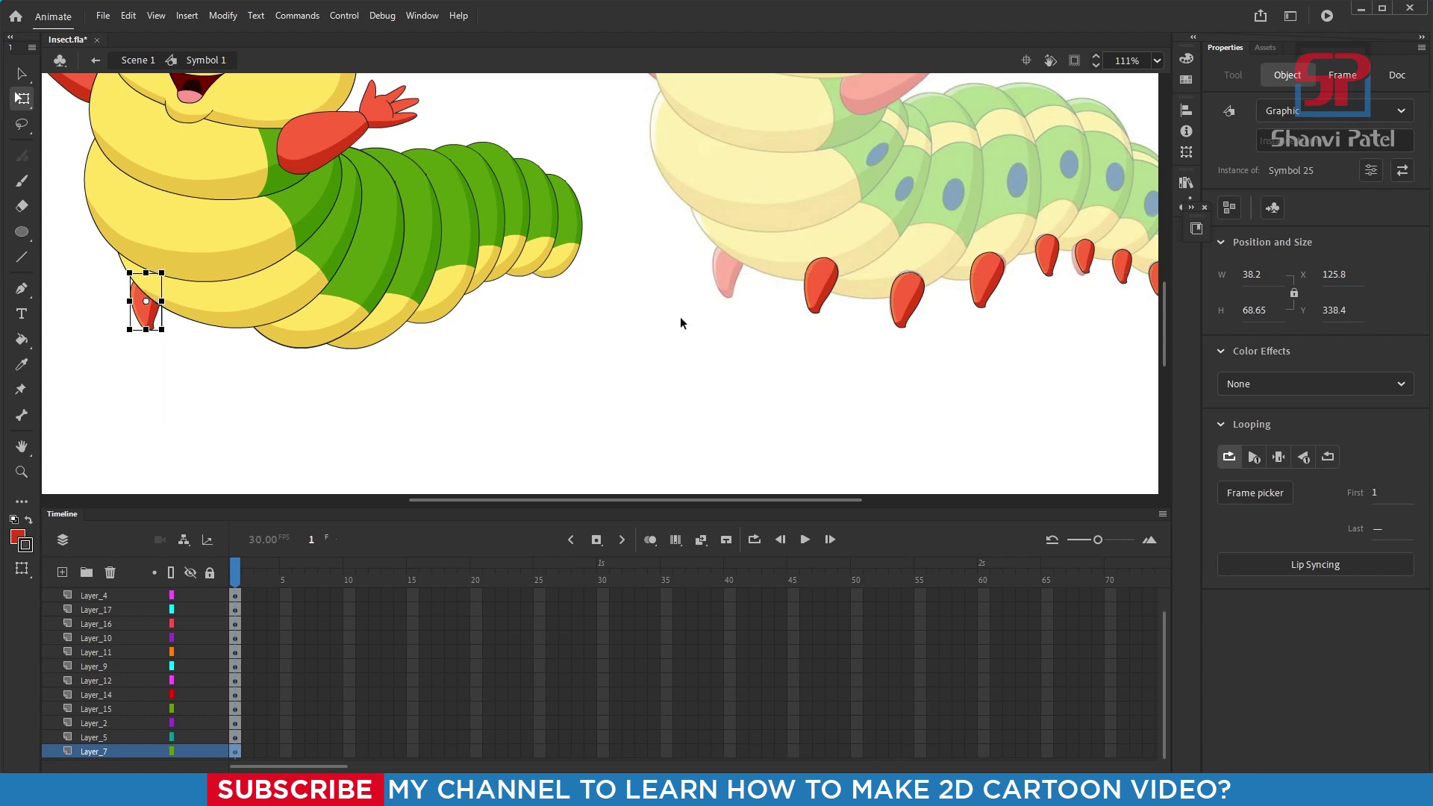
Step: Move the remaining seven leg symbols from the reference onto the drawn caterpillar's lower body segments
left_click_drag(817, 287, 238, 329)
left_click_drag(907, 300, 314, 356)
left_click_drag(988, 280, 386, 343)
left_click_drag(1045, 260, 479, 281)
left_click_drag(1121, 265, 513, 279)
left_click_drag(1007, 291, 795, 291)
left_click_drag(946, 277, 337, 280)
Step: Reposition the small rear legs so each sits on its own tail segment of the drawn caterpillar
left_click_drag(195, 174, 407, 359)
left_click_drag(537, 310, 528, 319)
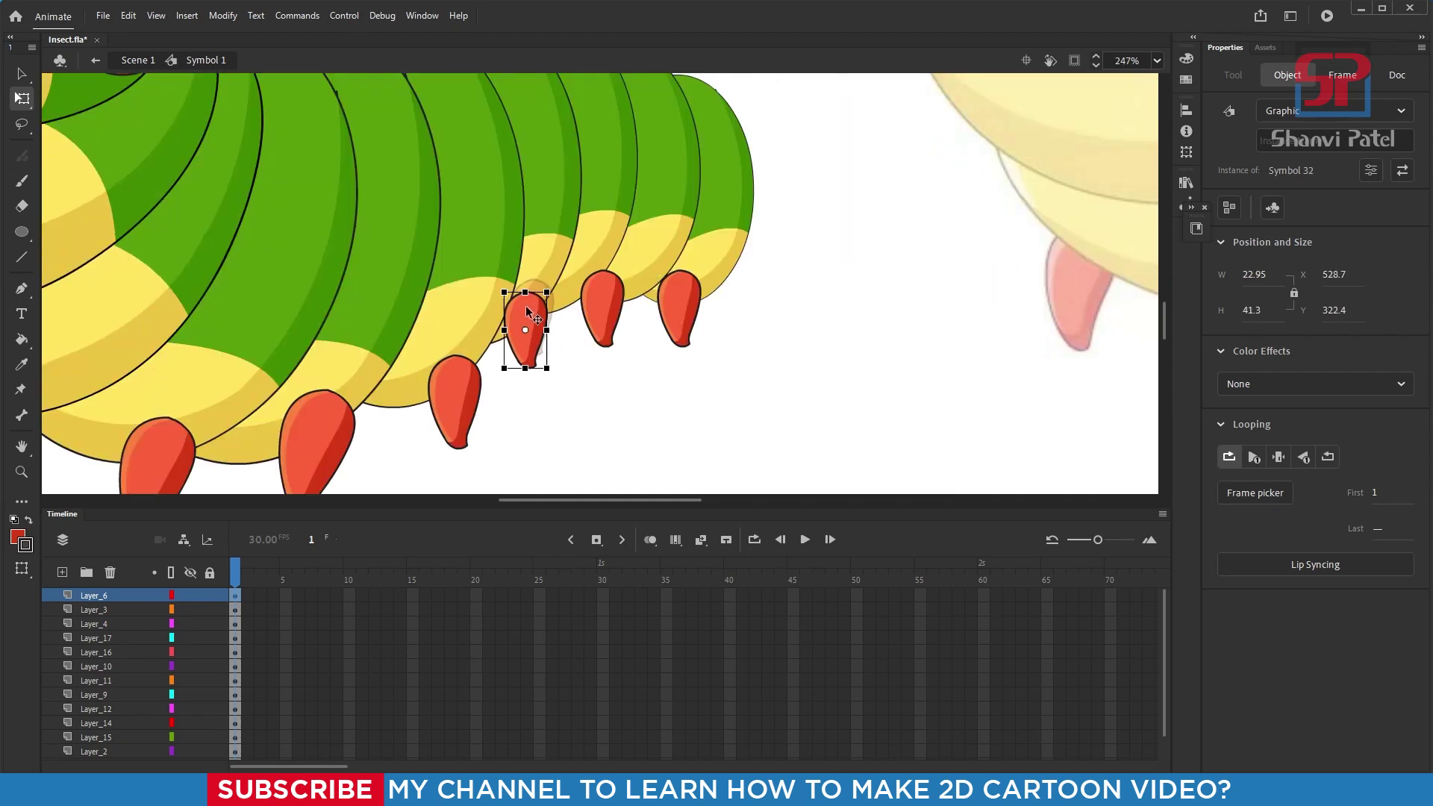
left_click_drag(616, 296, 705, 295)
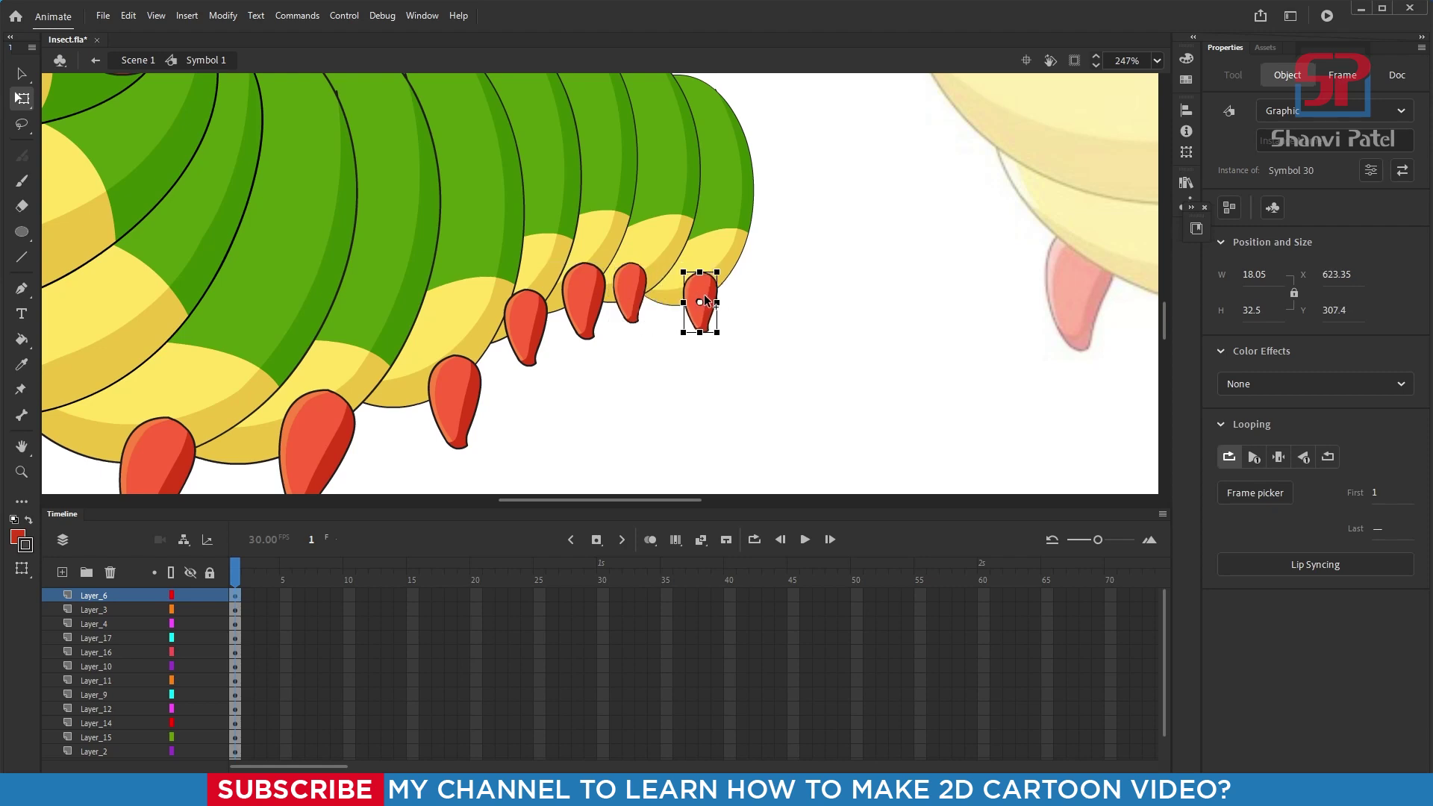
Step: Leave the caterpillar symbol for Scene 1 and delete Layer_1 with the reference picture
scroll(739, 405, "down", 6)
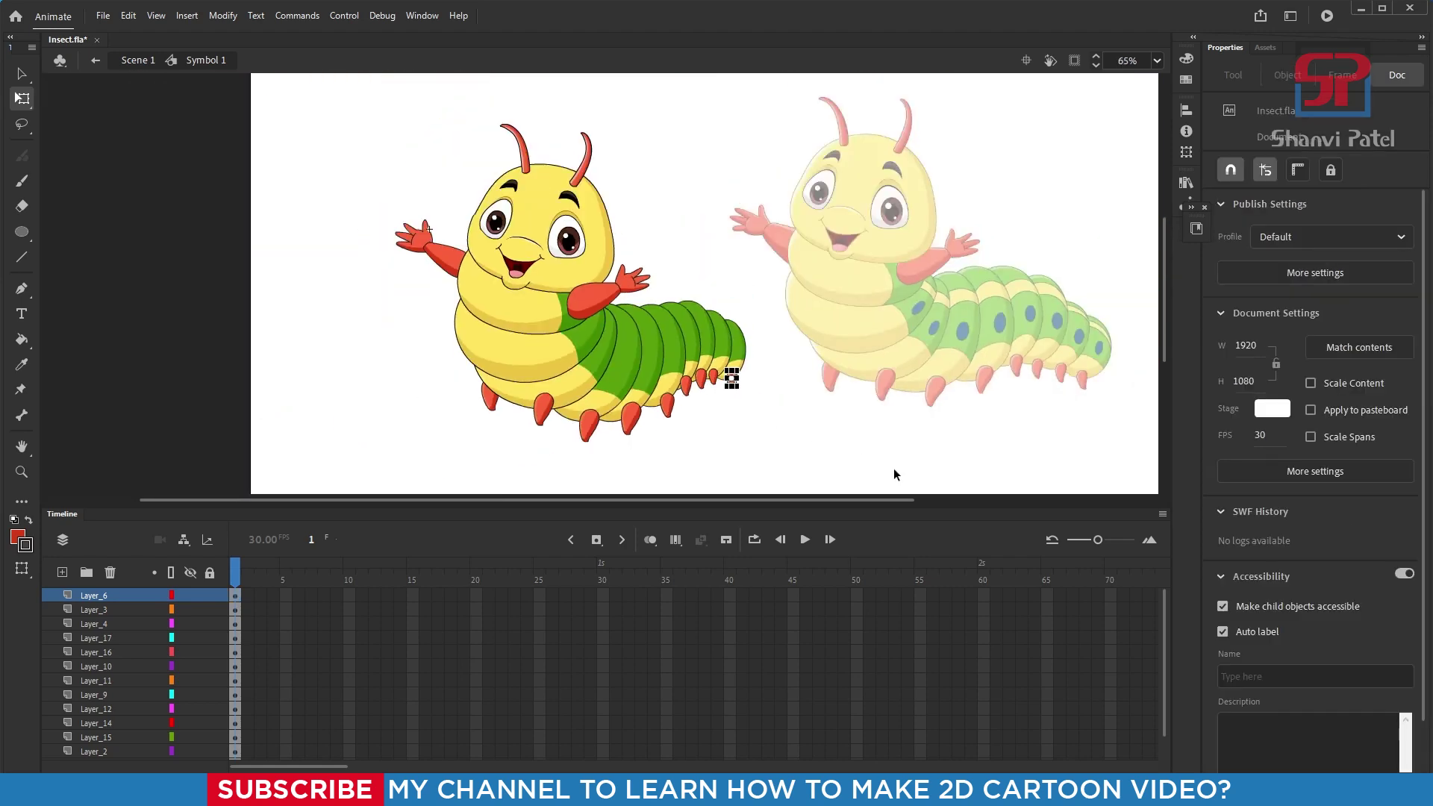
scroll(761, 435, "down", 2)
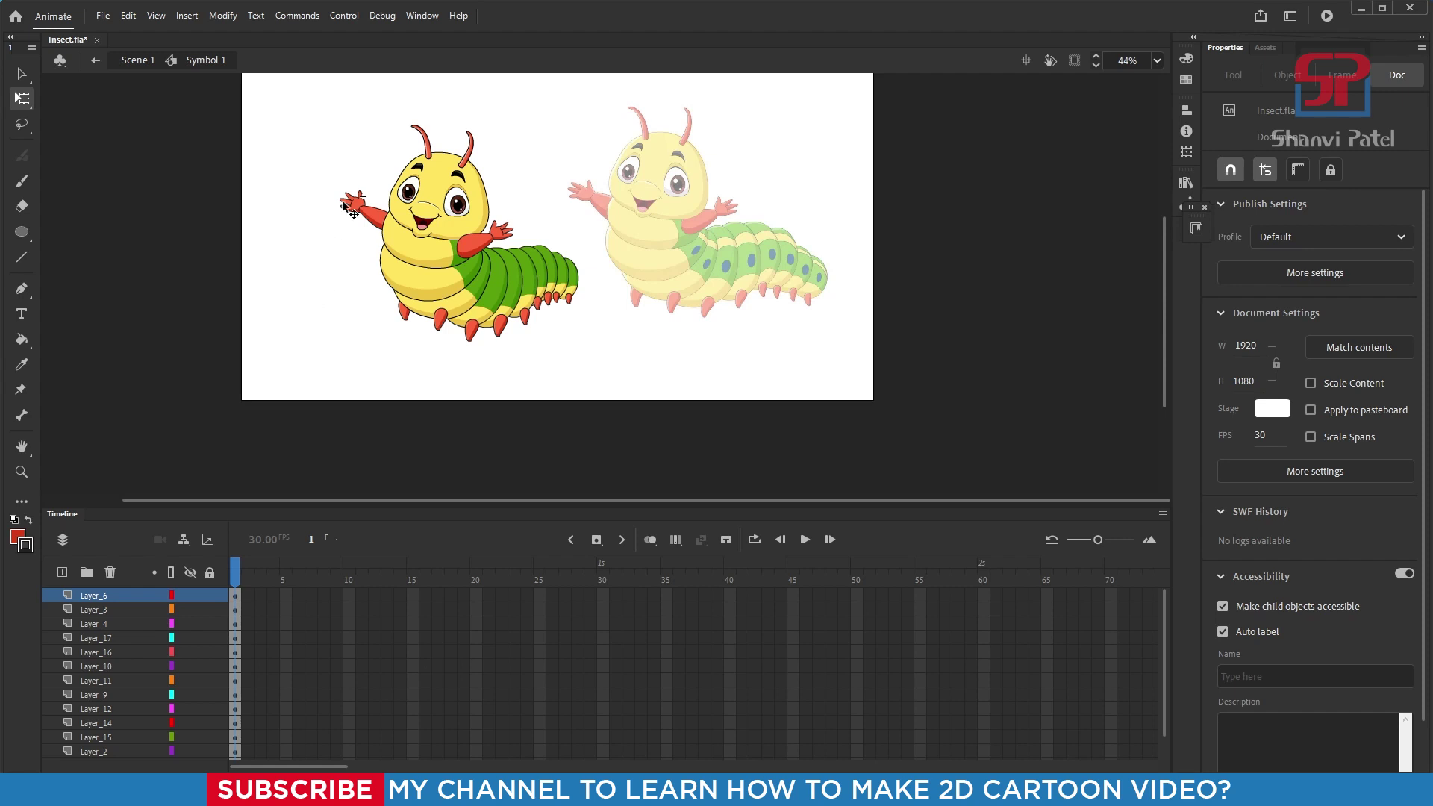
left_click_drag(282, 114, 769, 399)
left_click_drag(668, 375, 661, 382)
key("ctrl+2")
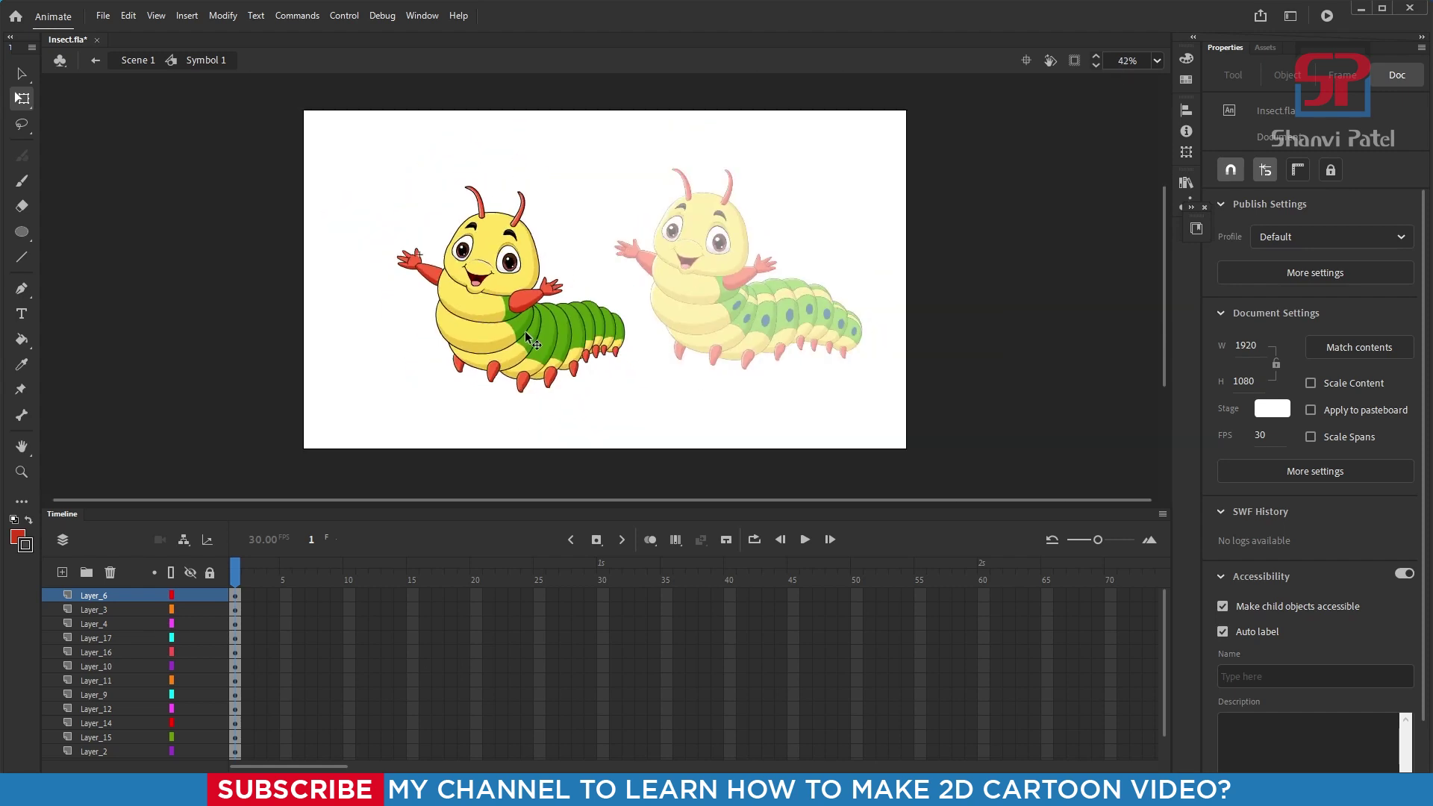
double_click(342, 257)
left_click(716, 321)
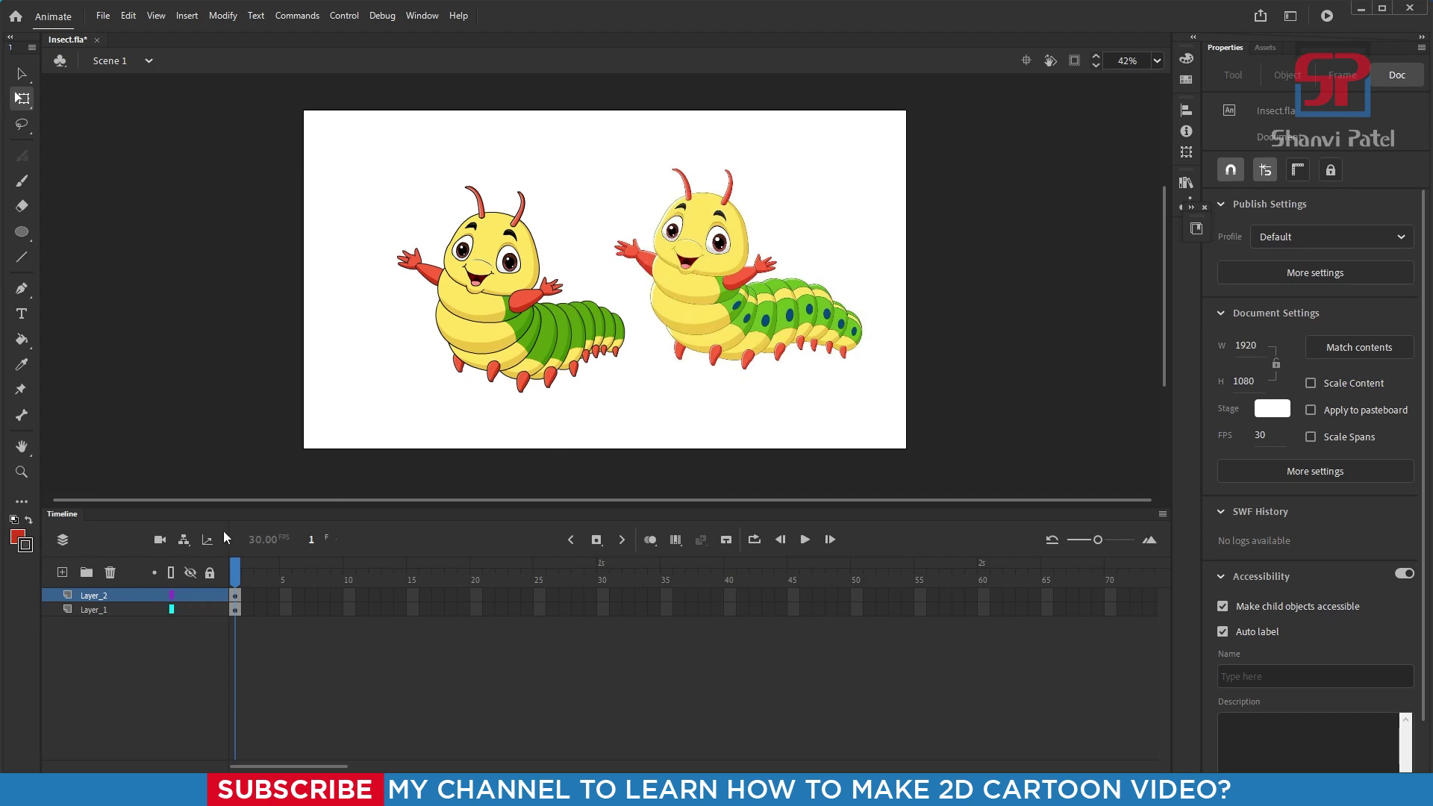
left_click(105, 608)
left_click(109, 572)
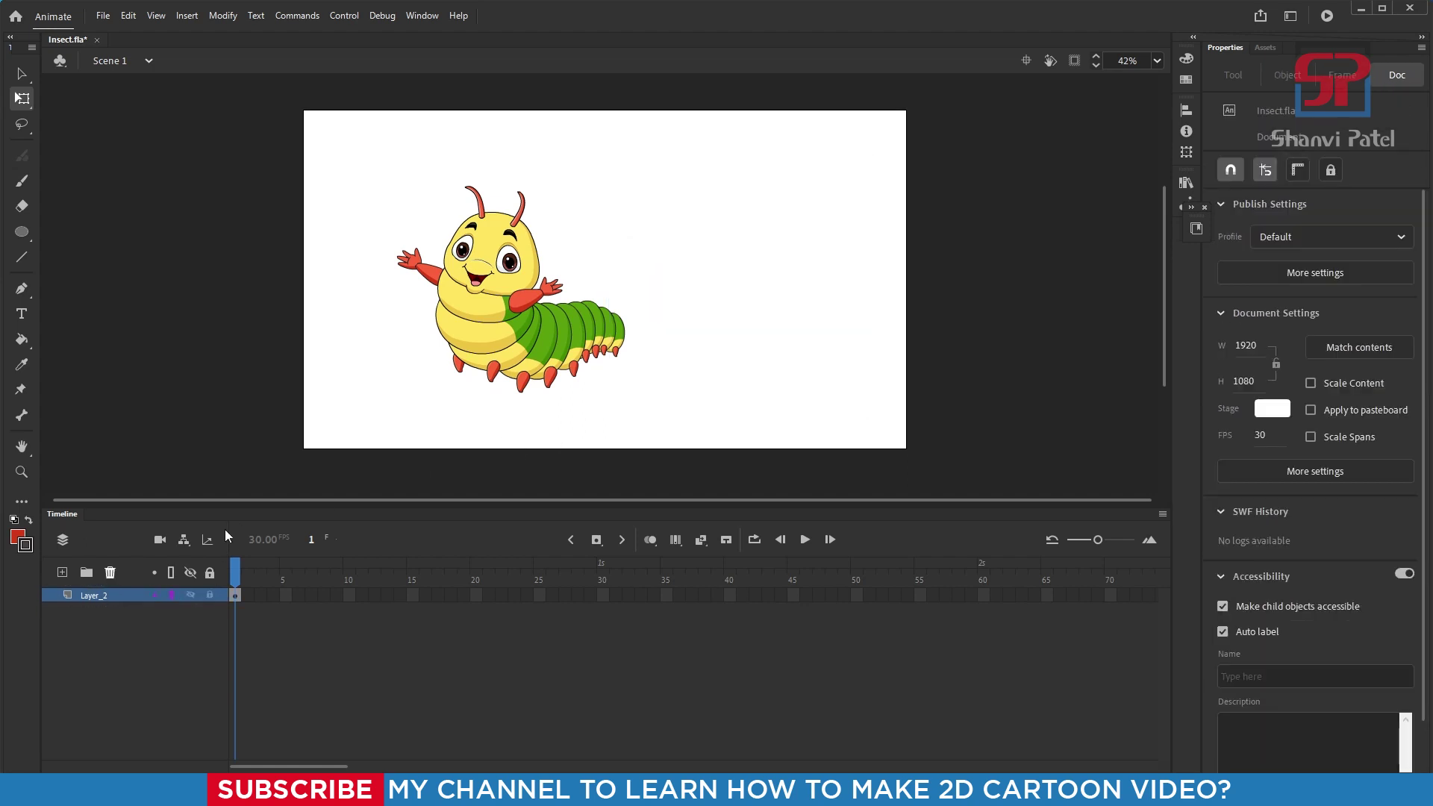
Step: Enlarge the caterpillar symbol to about 1057 by 959 px and position it near the middle of the stage
left_click_drag(325, 127, 660, 398)
left_click_drag(578, 348, 588, 322)
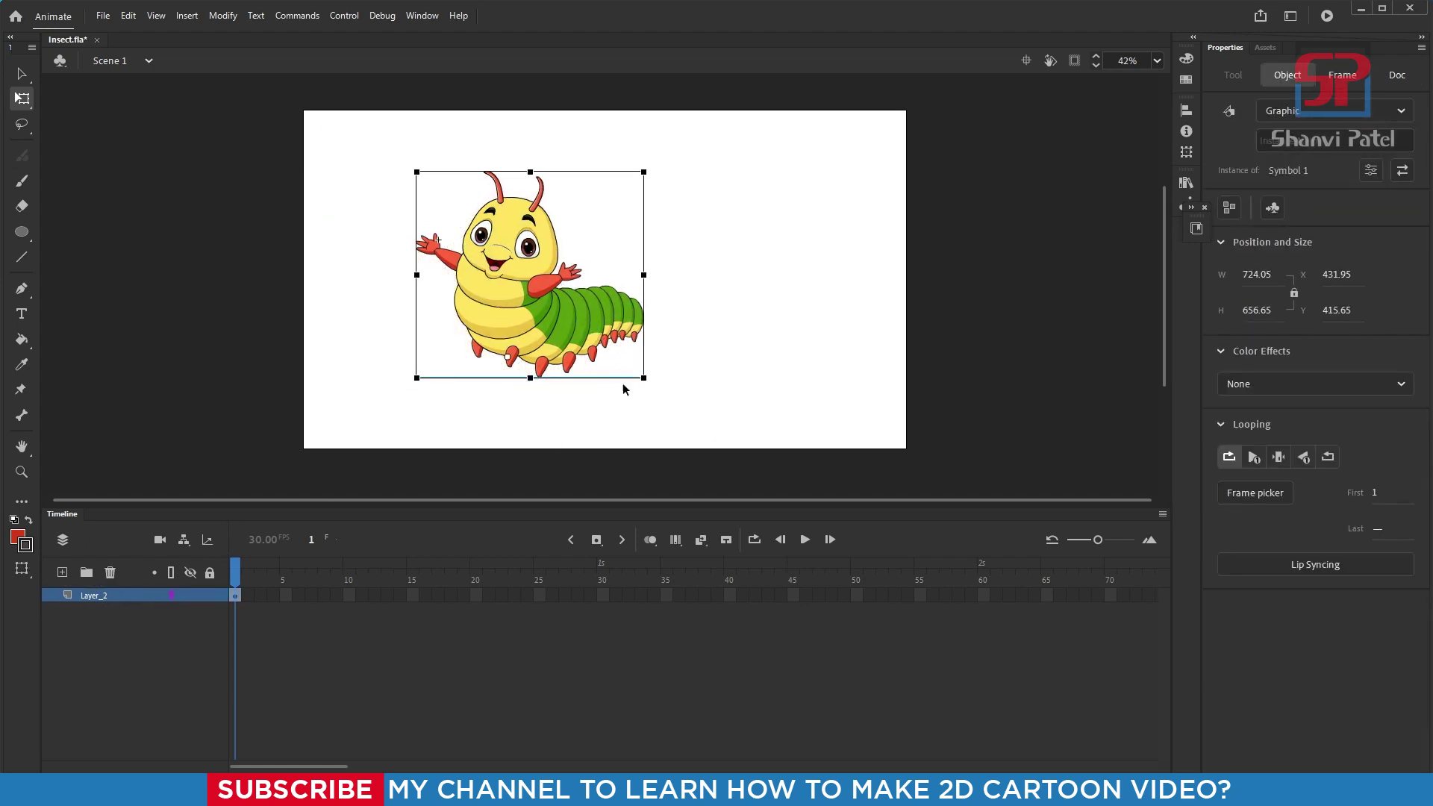
left_click_drag(643, 377, 706, 433)
left_click_drag(625, 287, 661, 320)
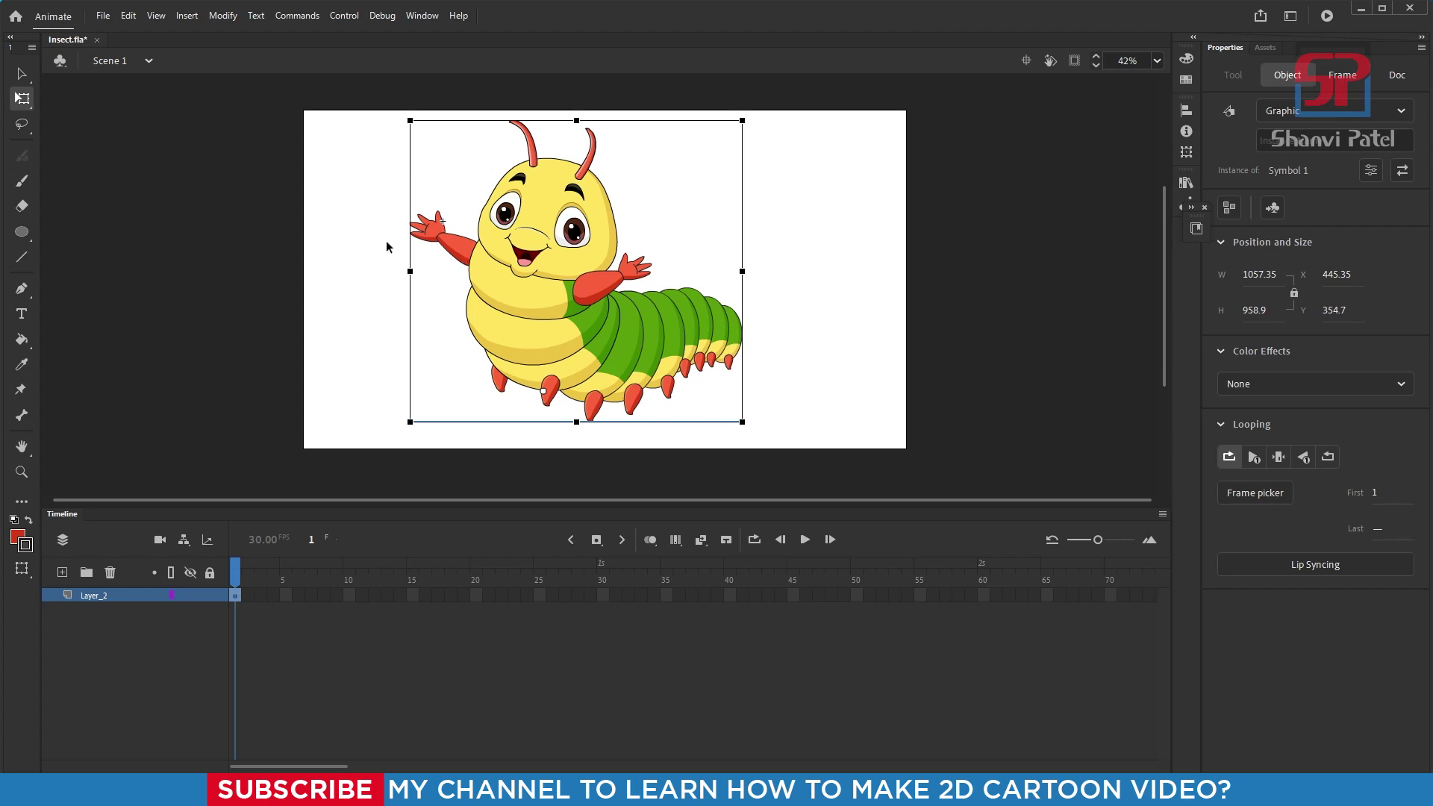
left_click(335, 214)
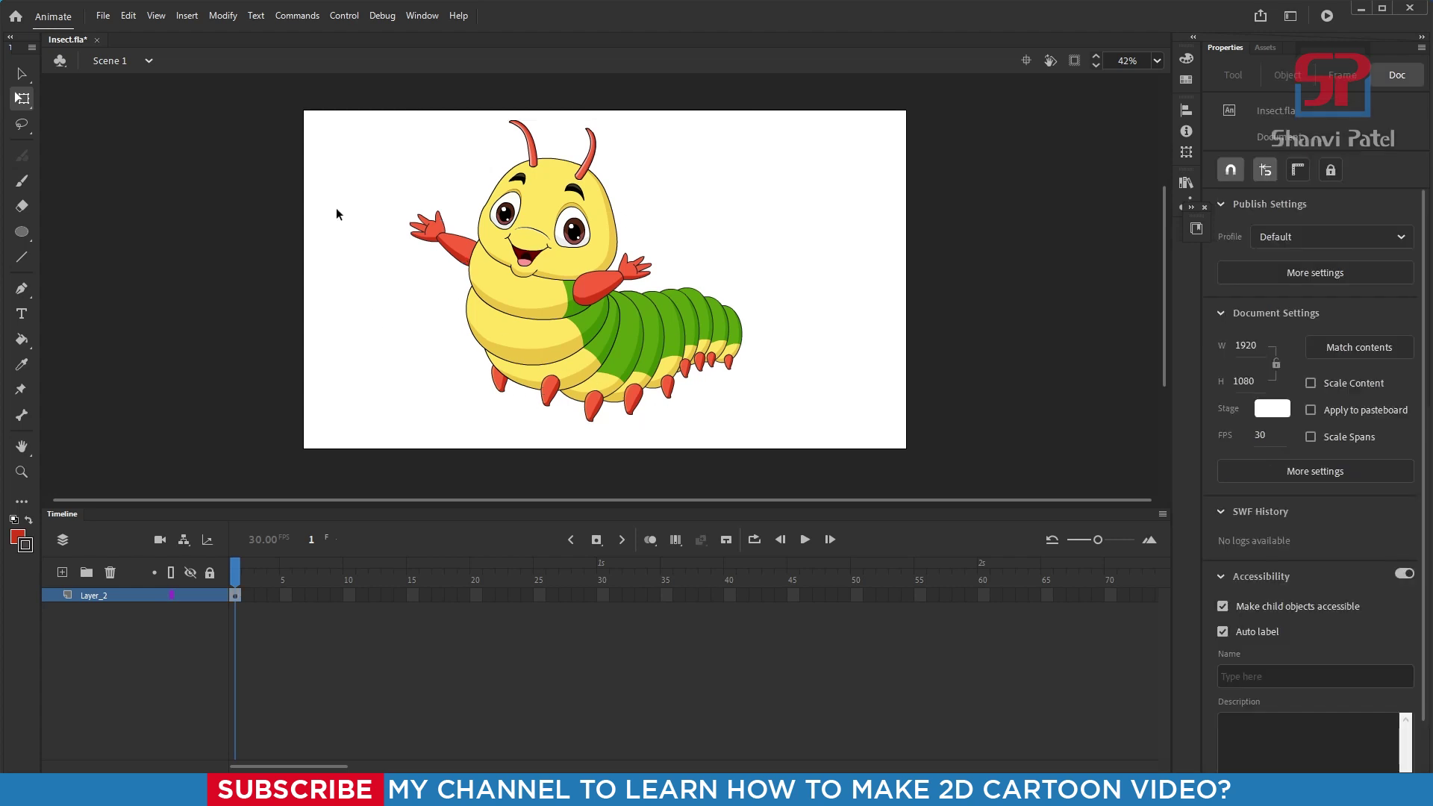